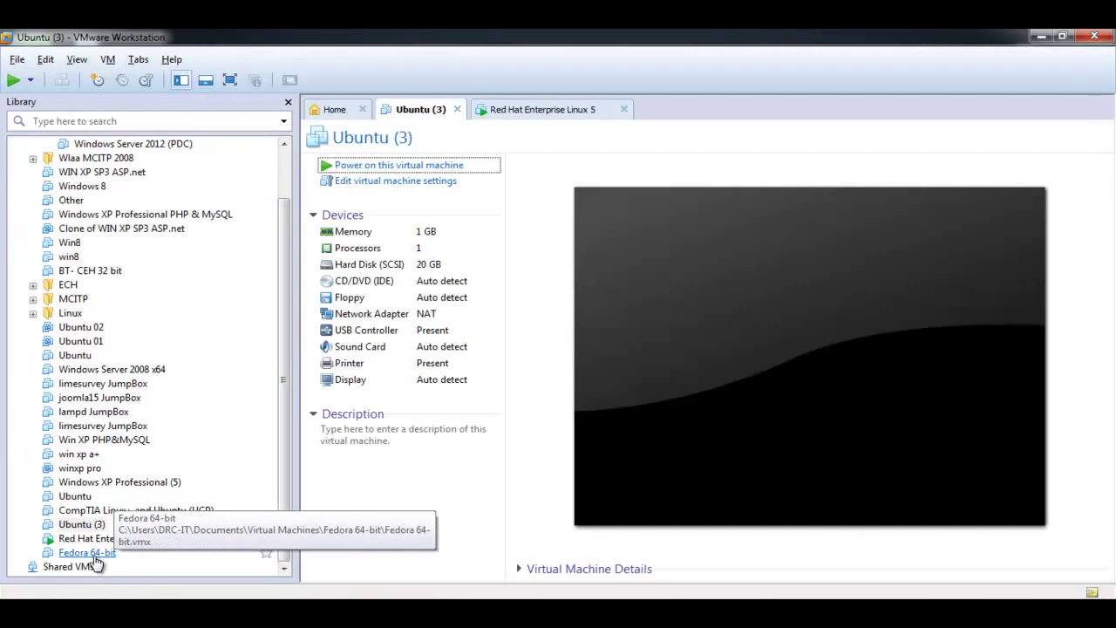
- Remove Ubuntu (3) from the library
right_click(83, 524)
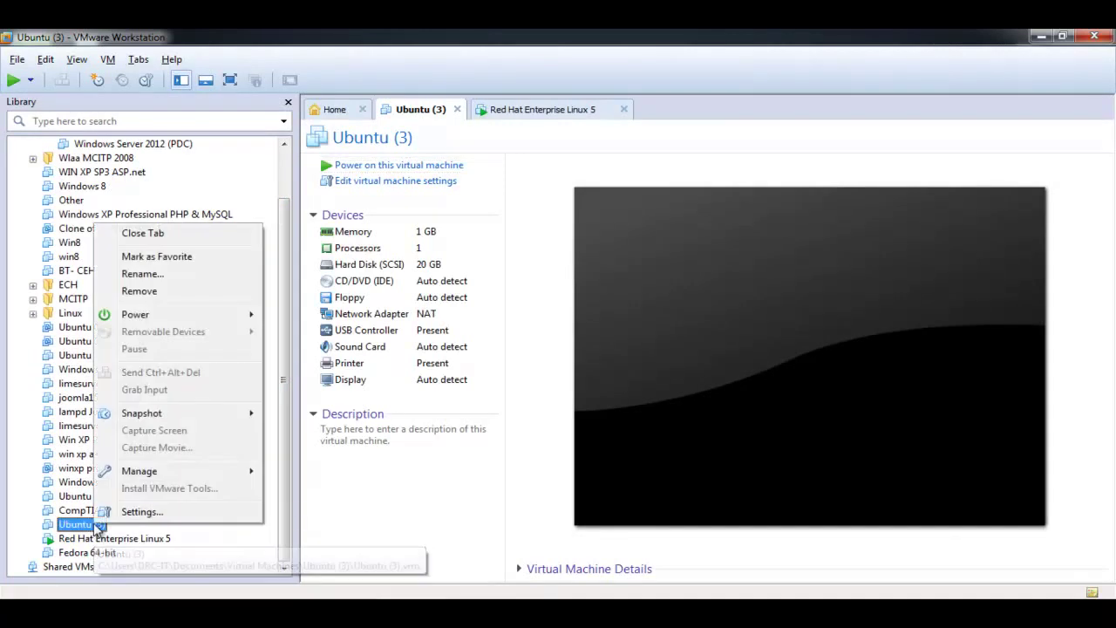
click(150, 291)
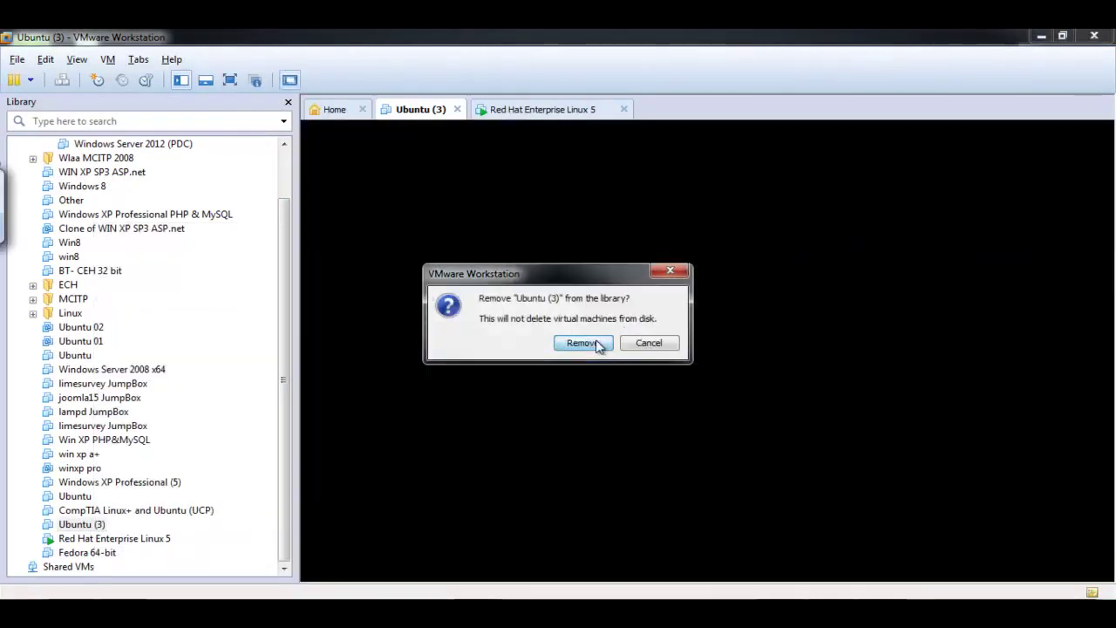
click(599, 344)
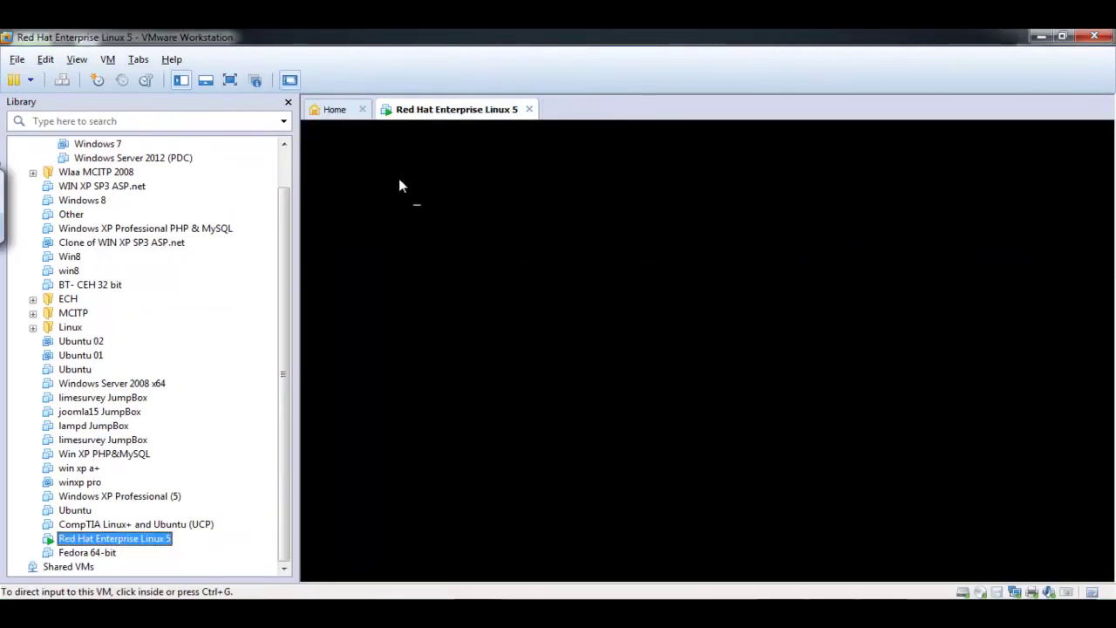
- Create a typical Linux Ubuntu virtual machine named Ubuntu (4)
click(347, 114)
click(553, 284)
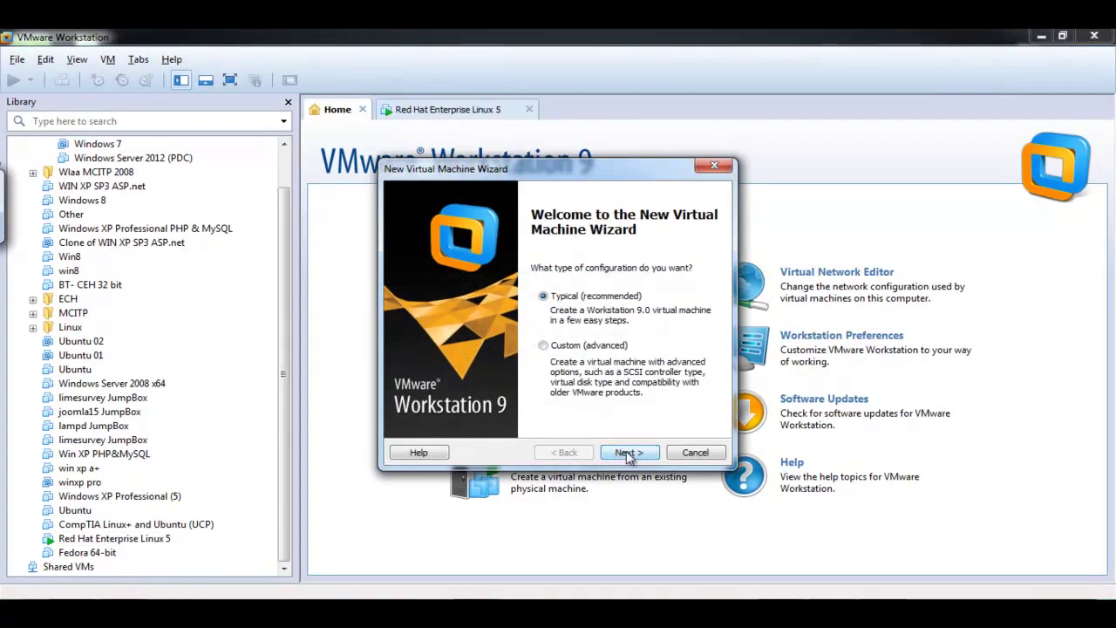
click(626, 452)
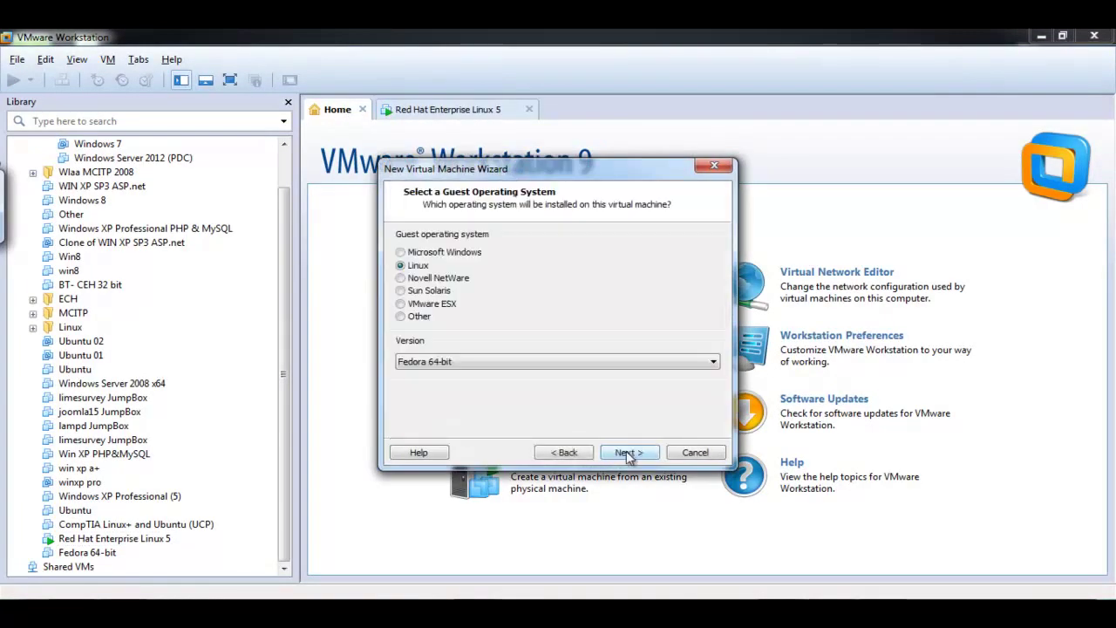
click(556, 363)
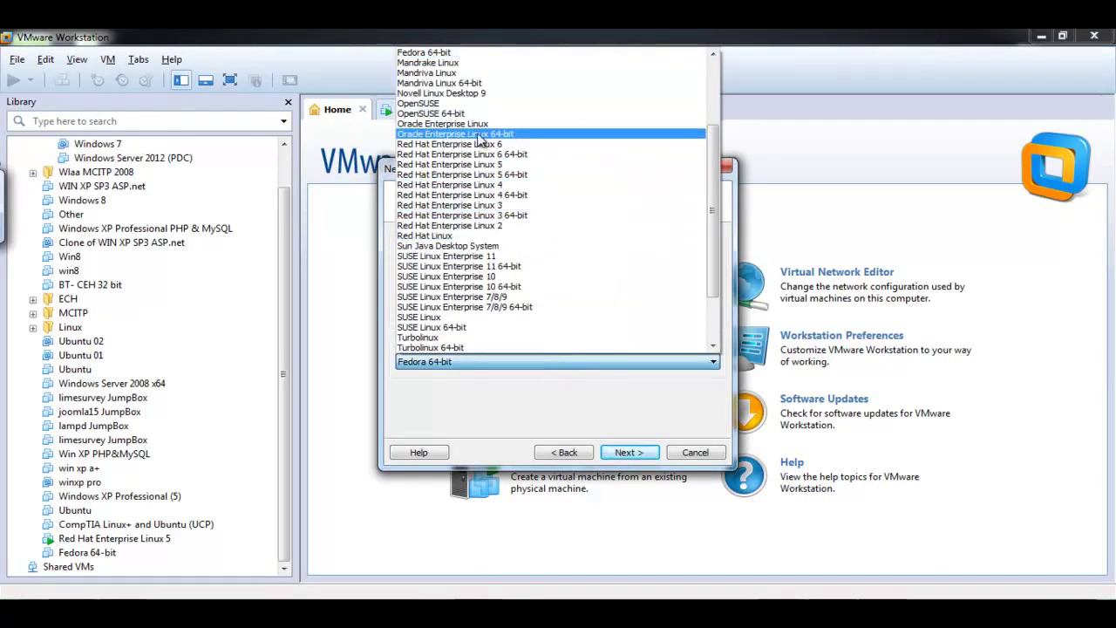
scroll(480, 209, down, 3)
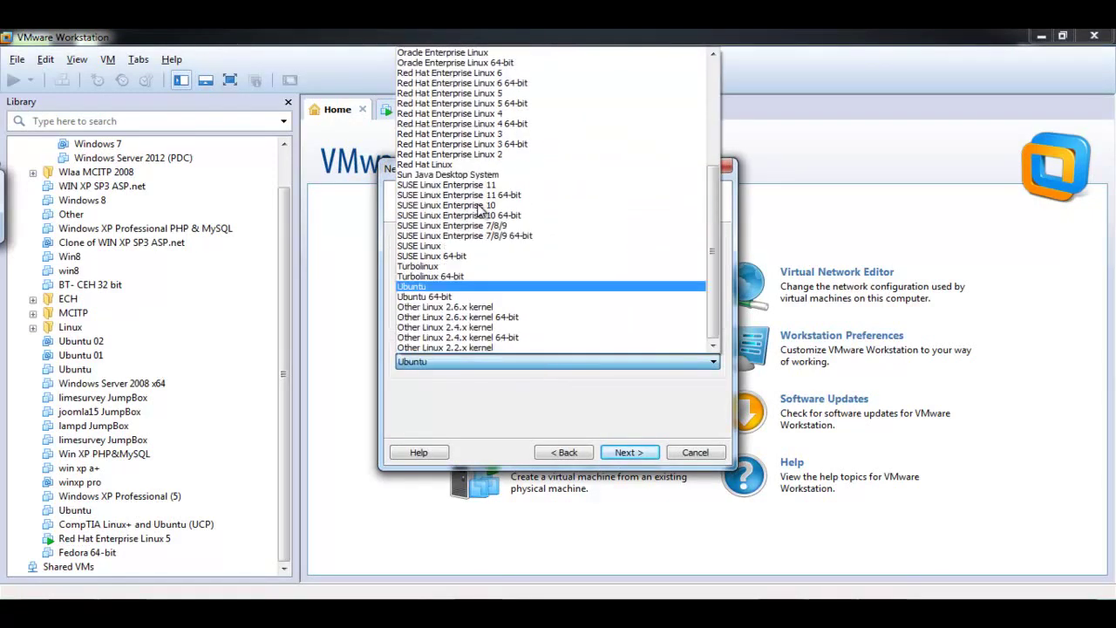
click(541, 286)
click(624, 452)
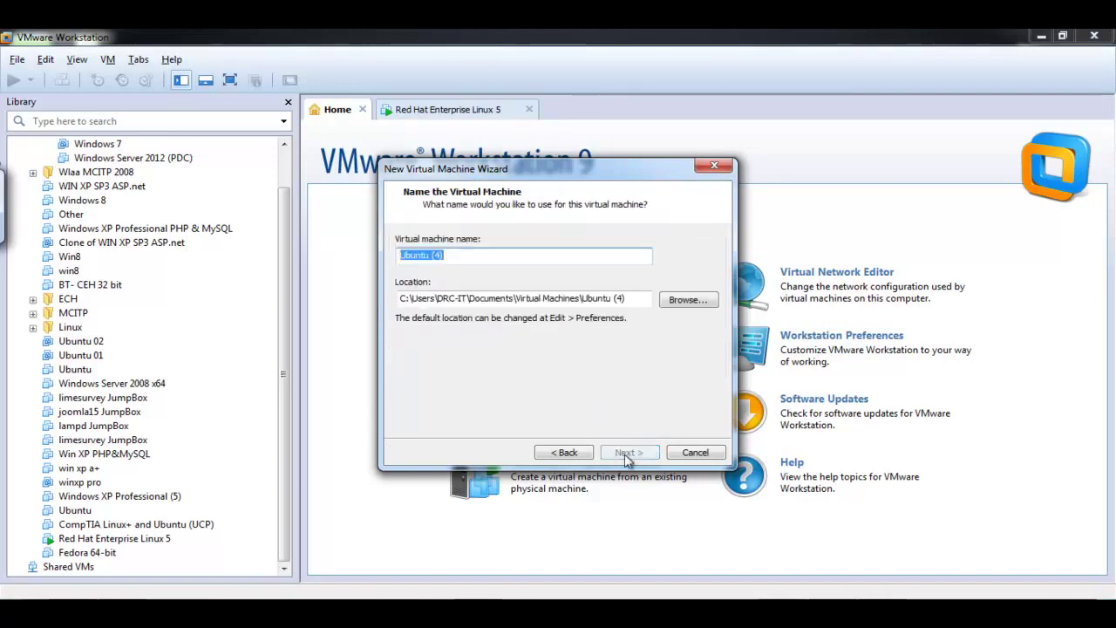
click(624, 453)
click(624, 453)
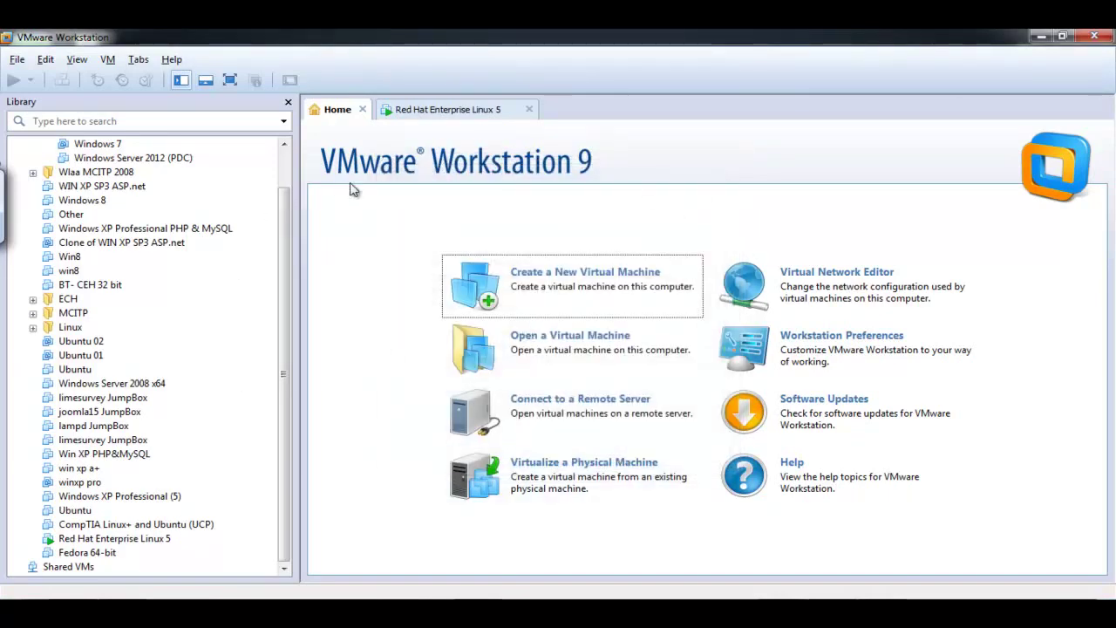
- Switch Ubuntu (4)'s CD/DVD (IDE) drive to use an ISO image file and browse for it
double_click(397, 286)
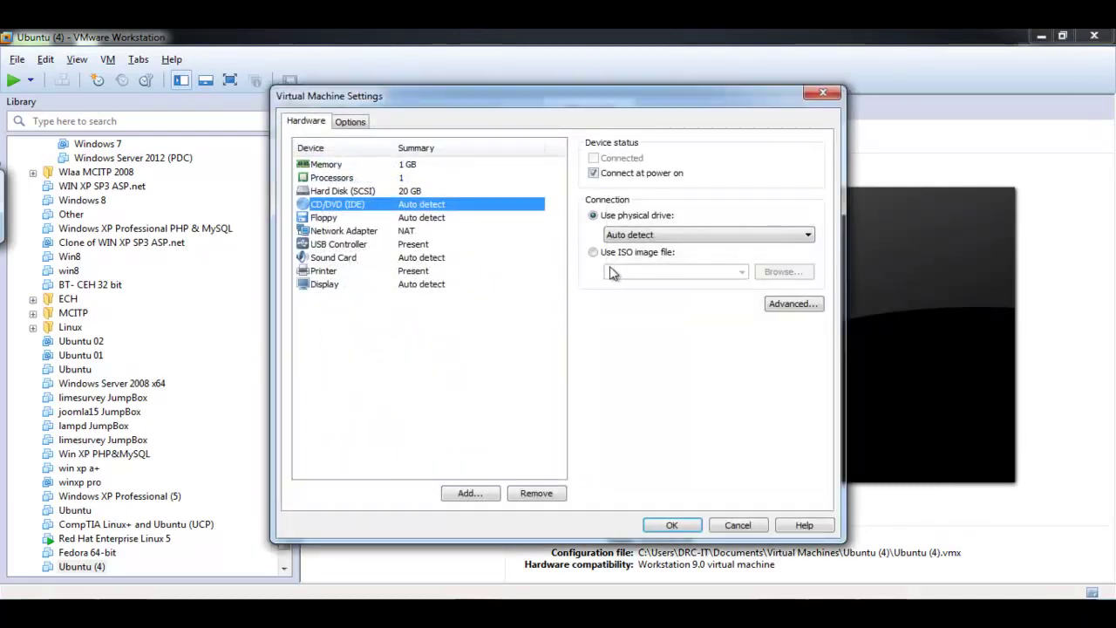
click(596, 252)
click(776, 273)
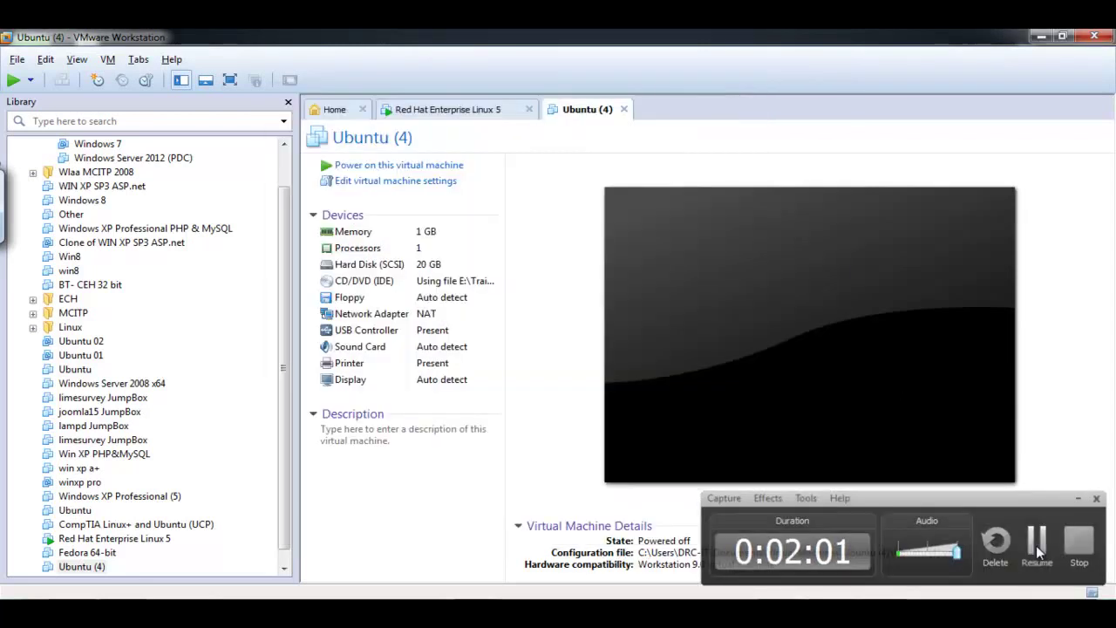
- Power on Ubuntu (4) and show Red Hat Enterprise Linux 5 in full screen
click(1038, 547)
click(360, 166)
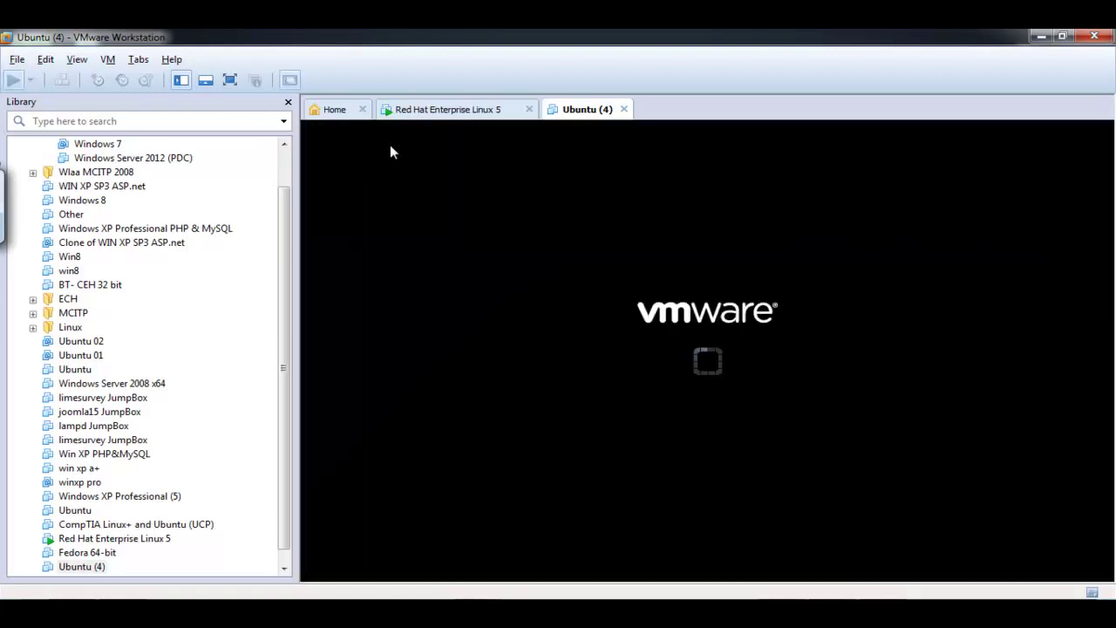
click(442, 111)
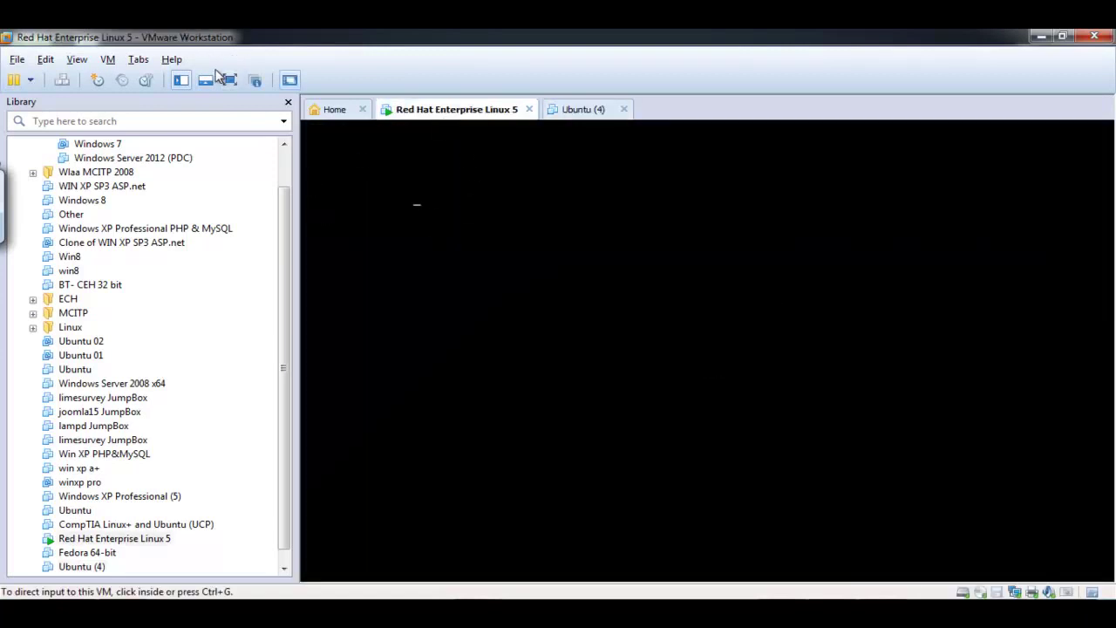
click(230, 79)
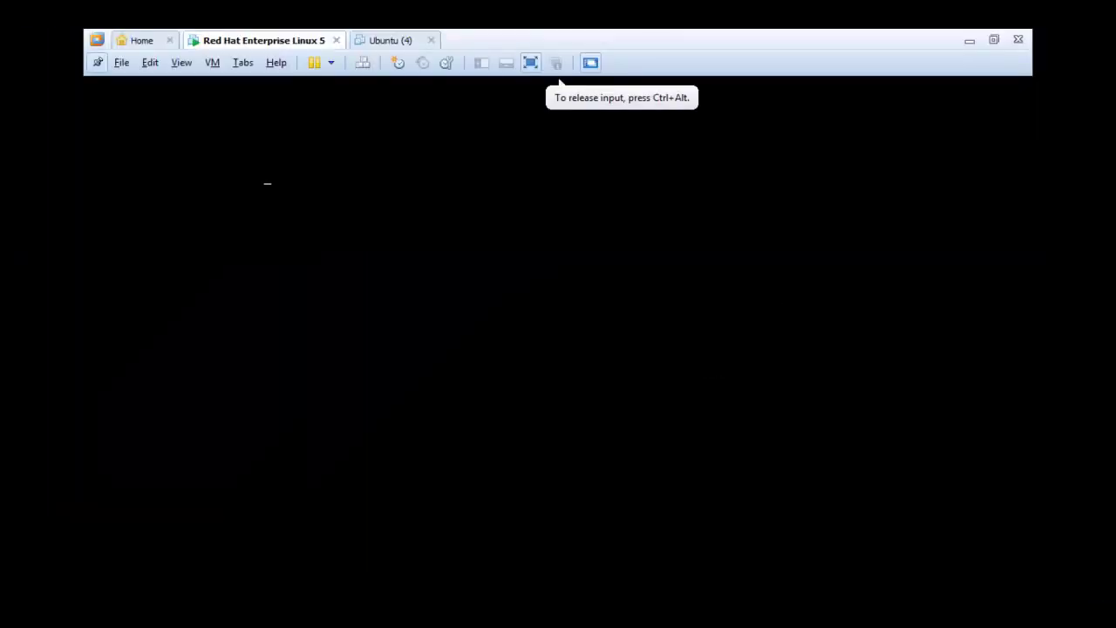
click(376, 44)
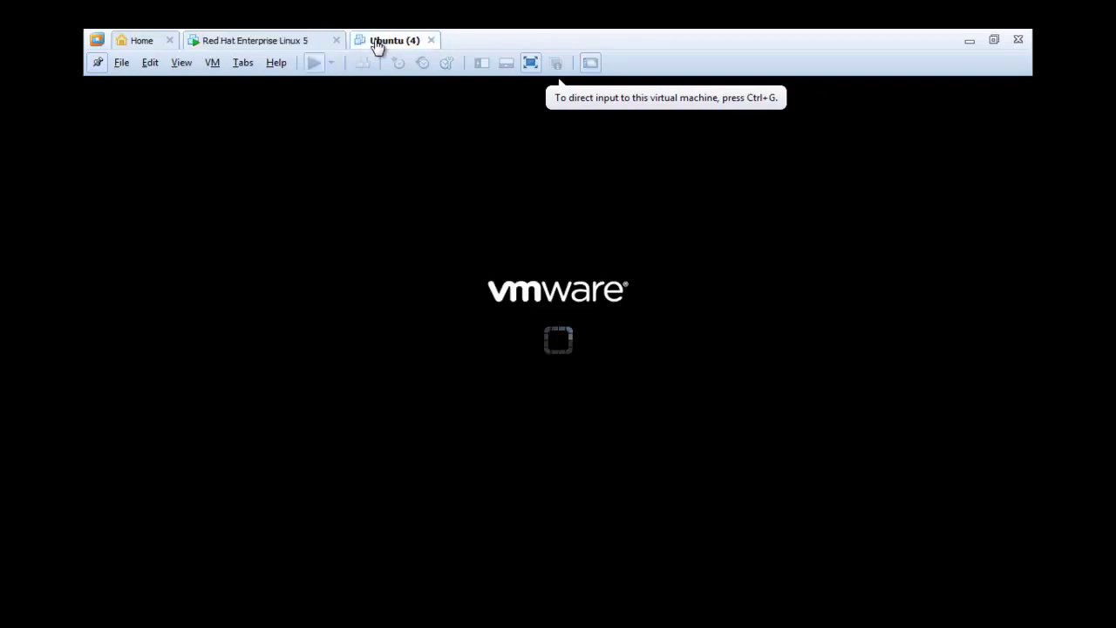
click(273, 43)
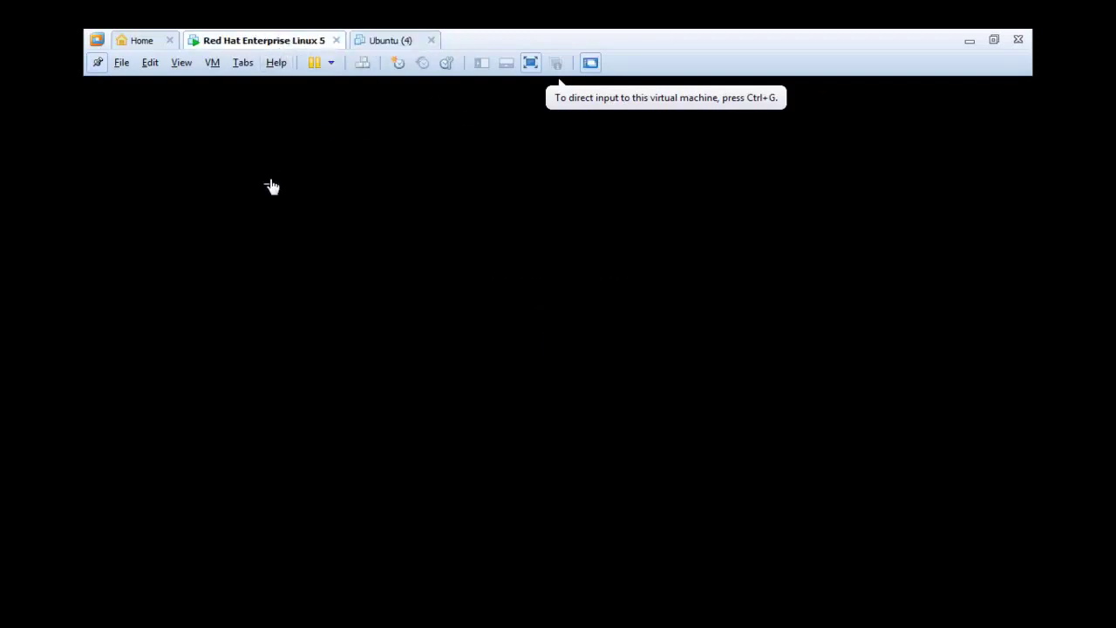
- Reset the Red Hat Enterprise Linux 5 machine from its tab's Power menu
click(271, 187)
key(ctrl+alt)
right_click(253, 46)
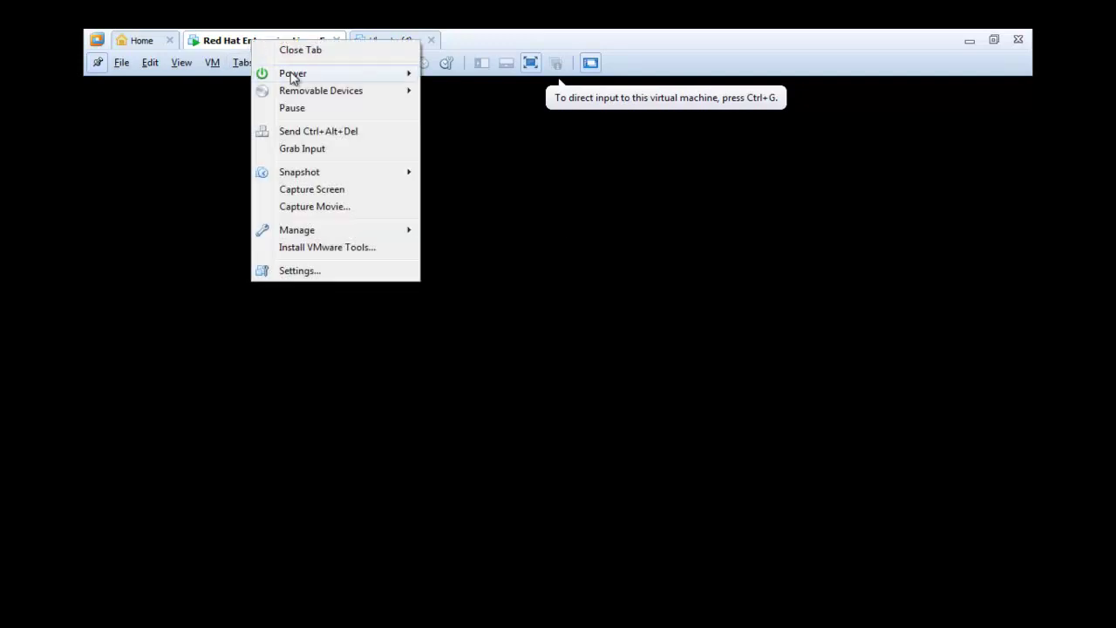
mouse_move(331, 75)
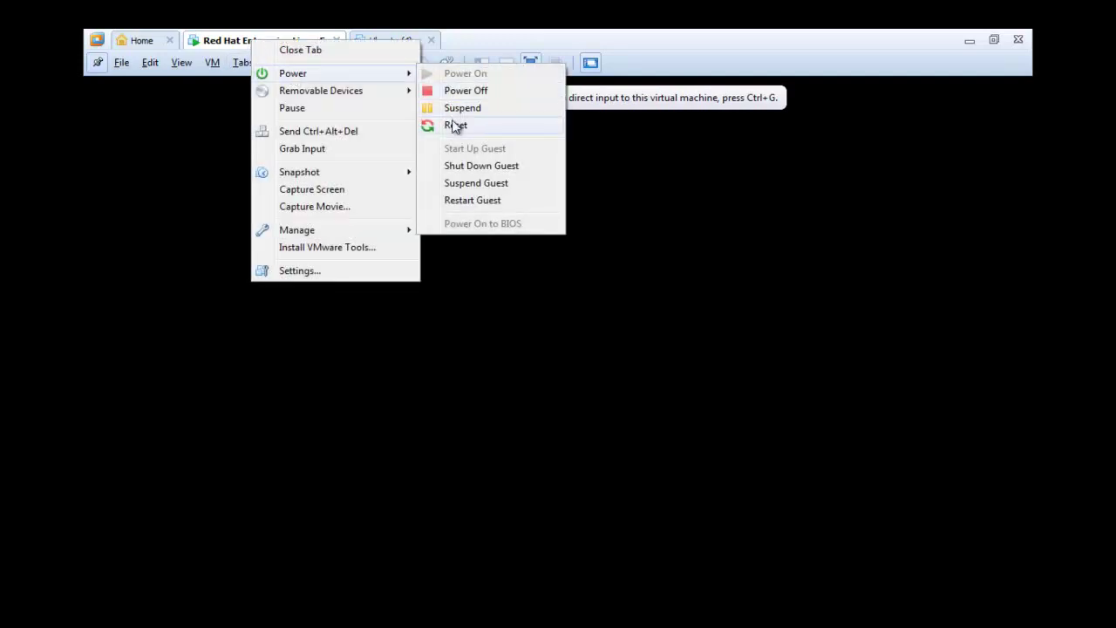
click(455, 123)
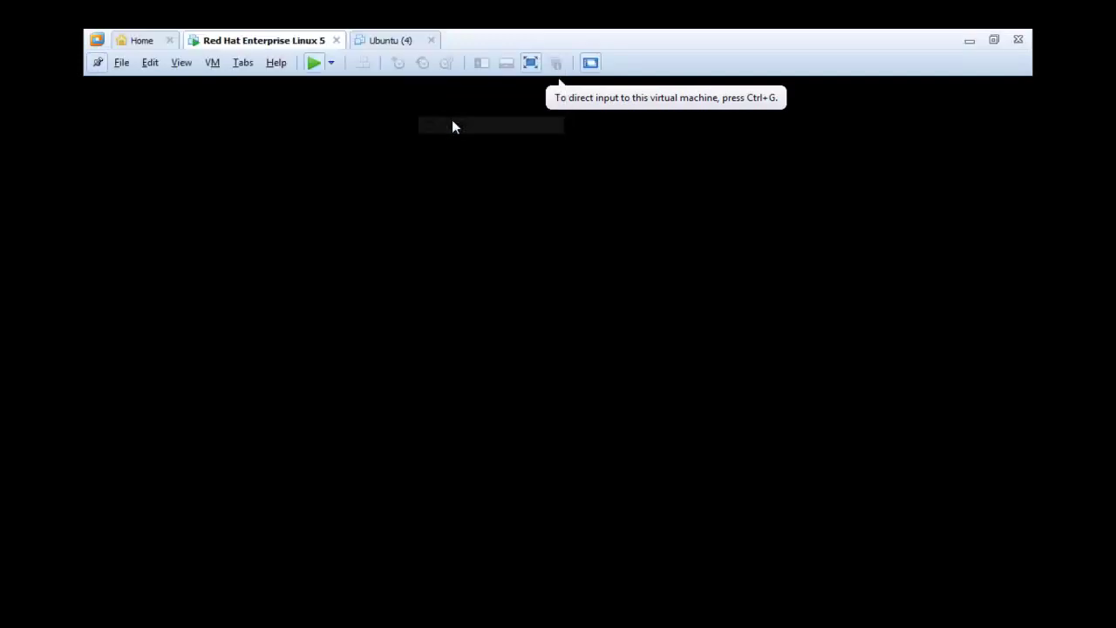
- Watch Ubuntu (4) reach its splash, then exit full screen on the Red Hat tab
click(389, 46)
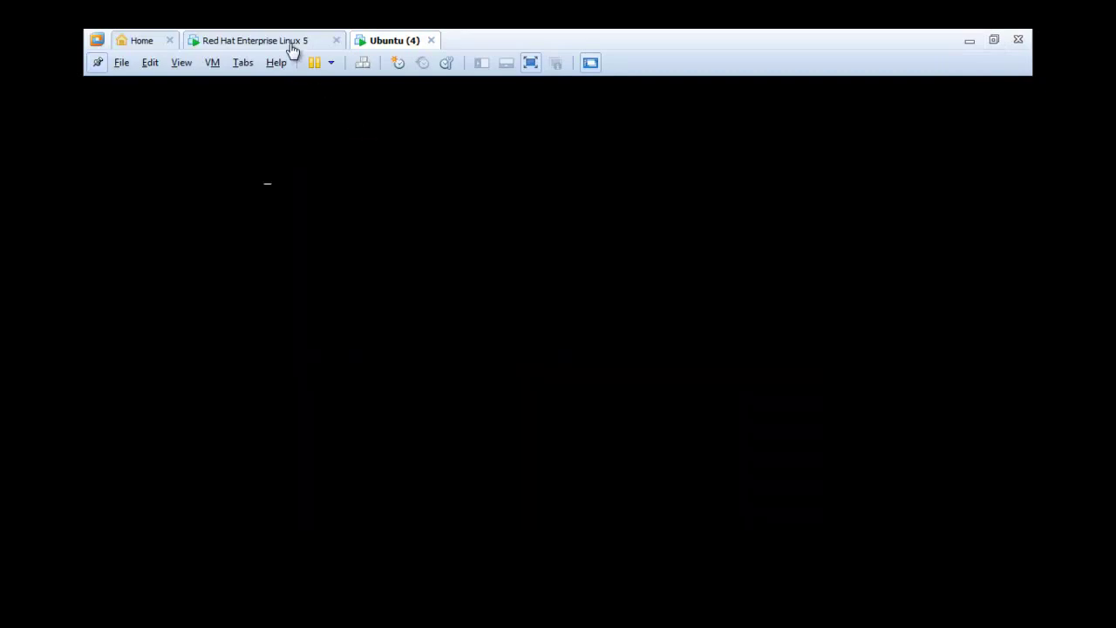
click(291, 45)
click(384, 44)
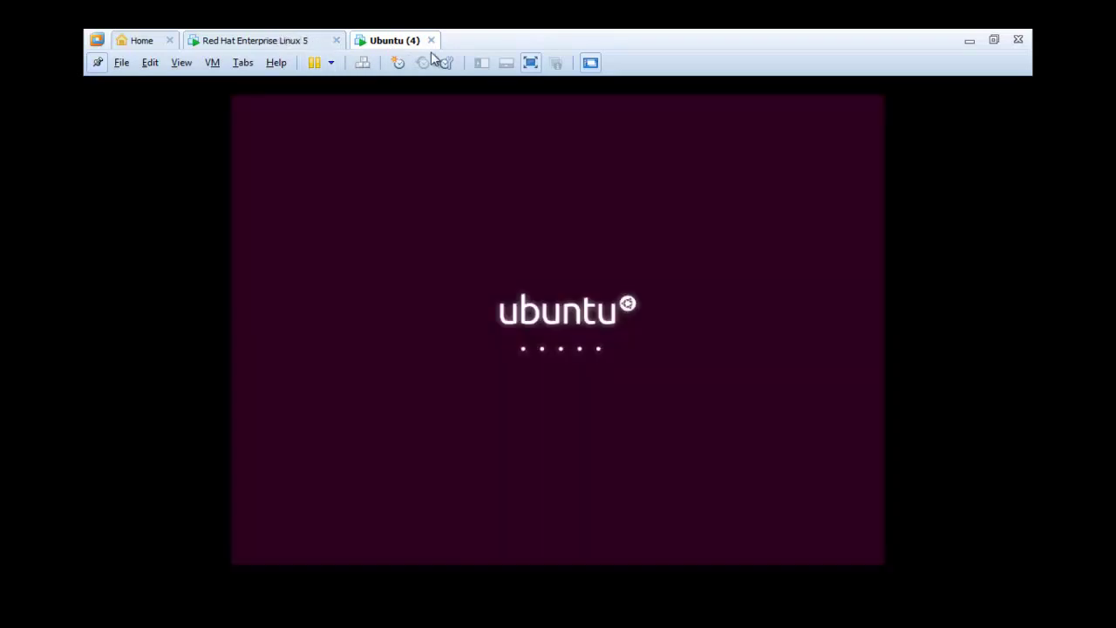
click(281, 40)
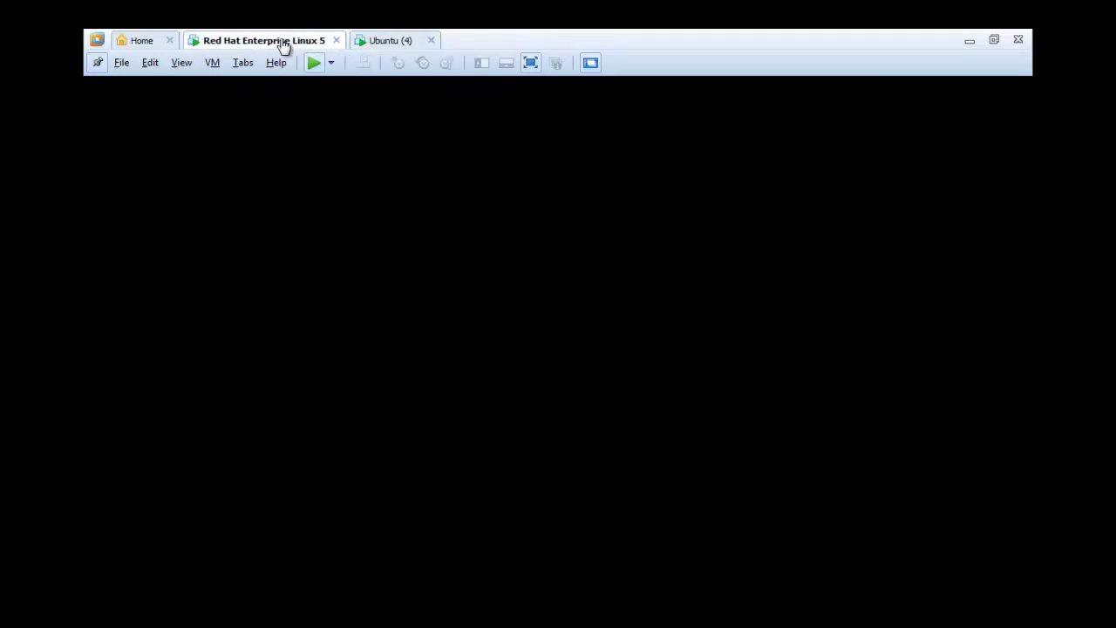
click(995, 41)
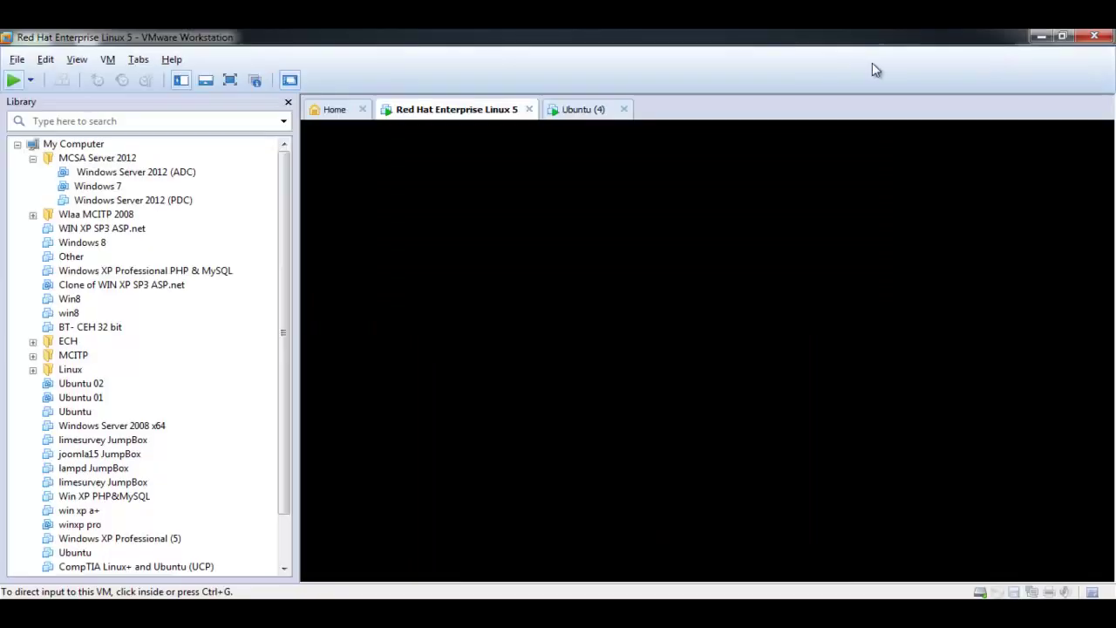
- Power off the Red Hat Enterprise Linux 5 machine
click(459, 115)
right_click(459, 115)
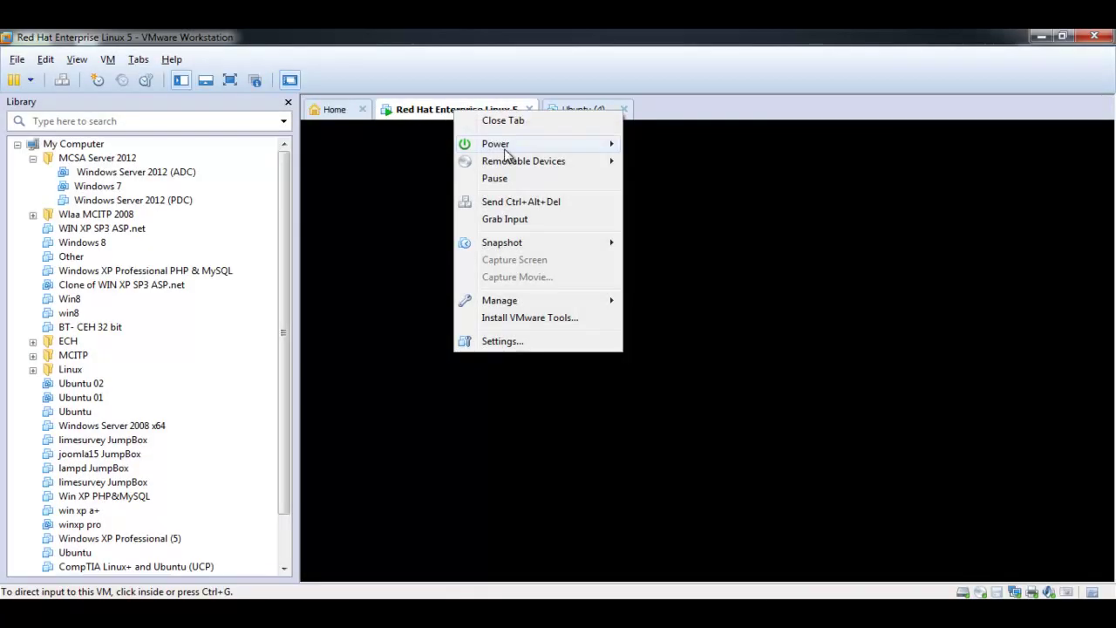
mouse_move(593, 148)
click(691, 161)
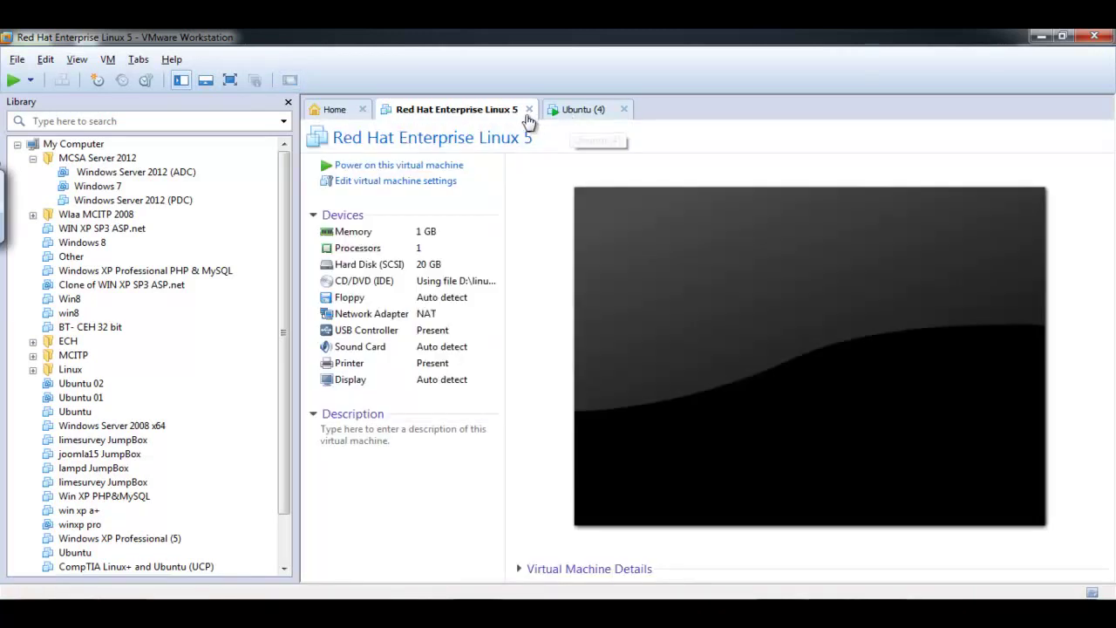
- Remove Red Hat Enterprise Linux 5 from the library and confirm the deletion
scroll(286, 556, down, 2)
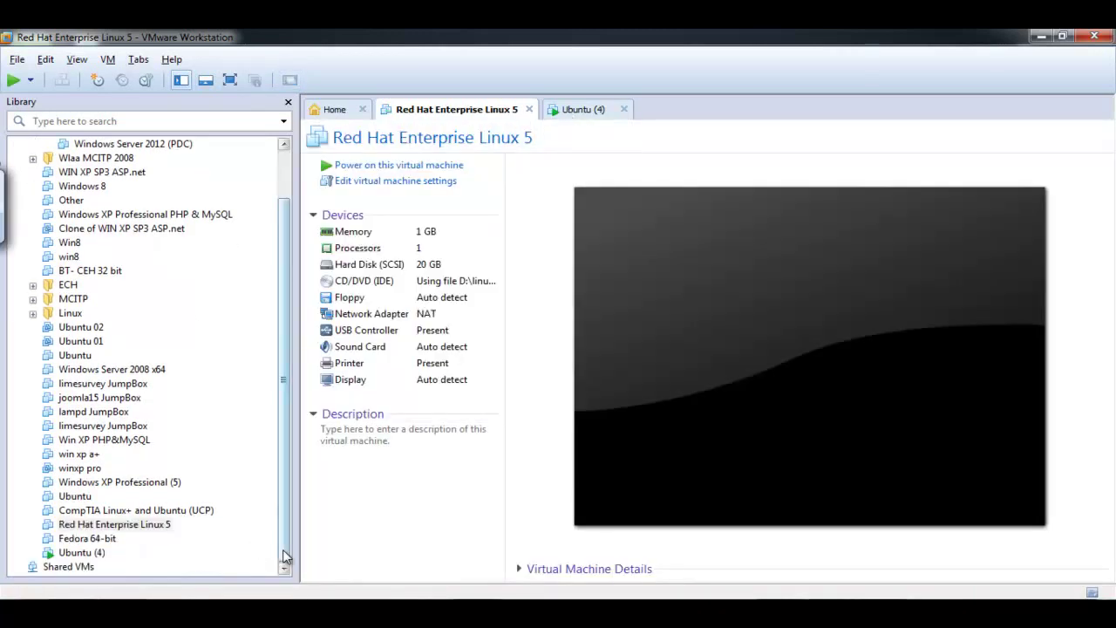
right_click(115, 525)
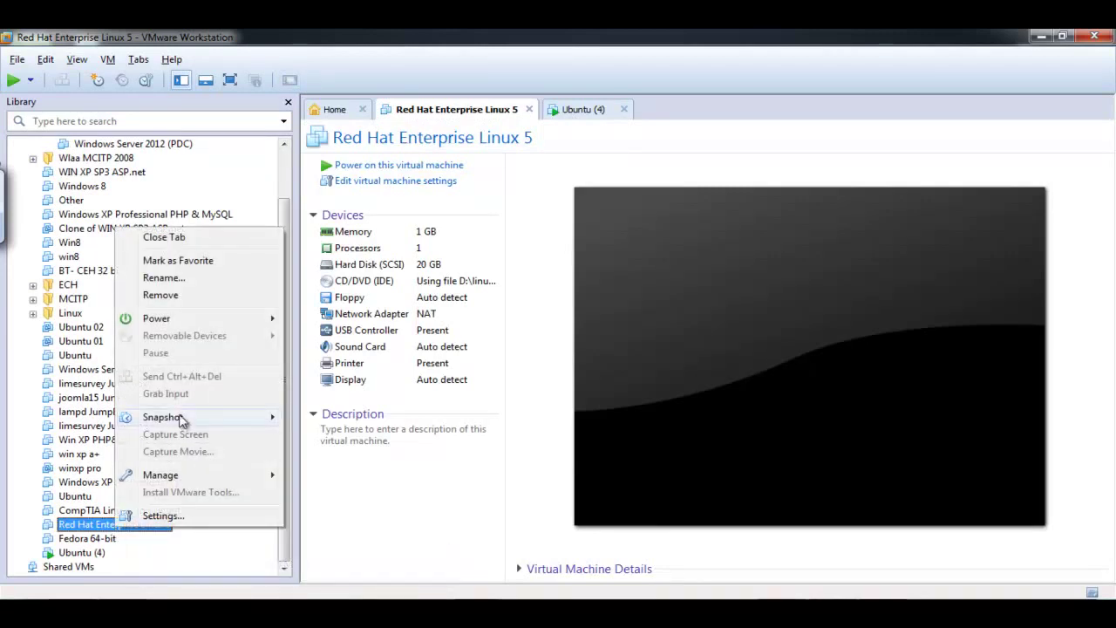
click(168, 295)
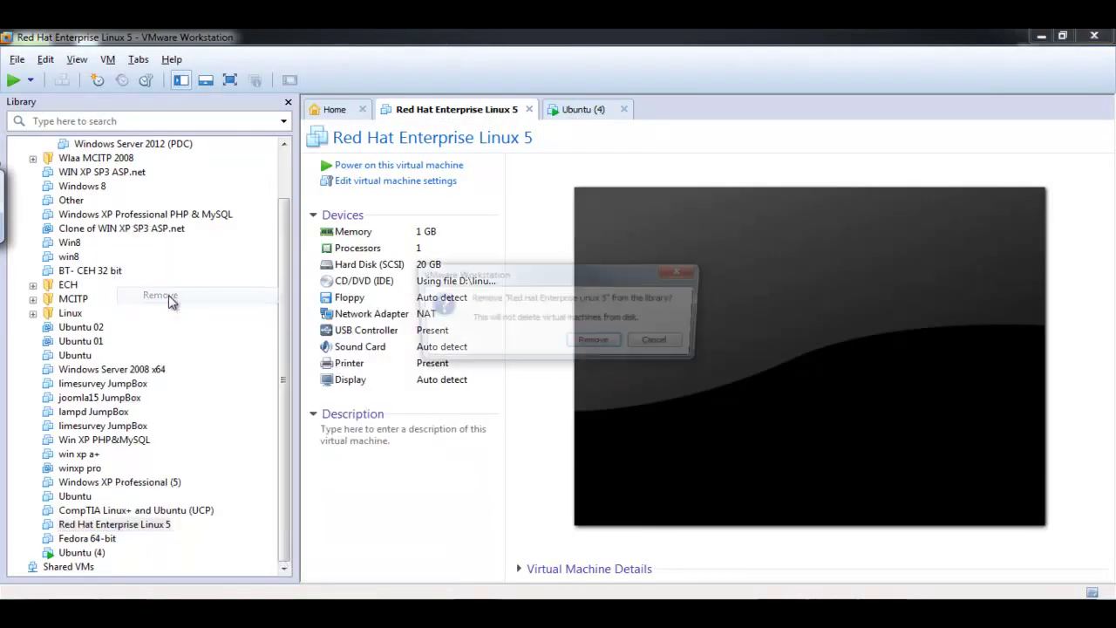
click(601, 340)
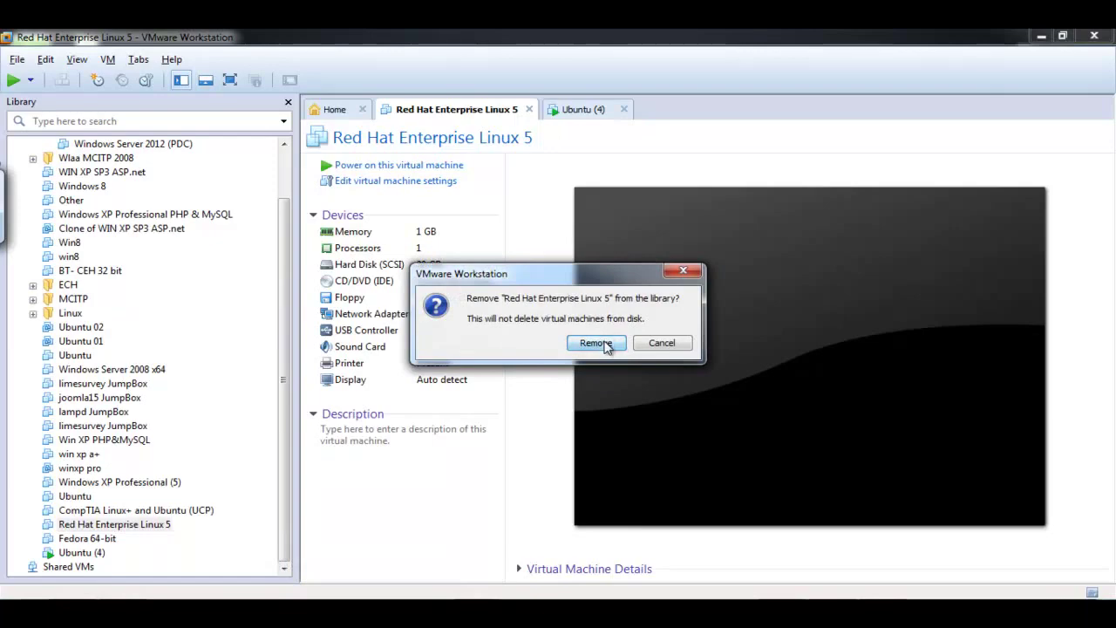
click(346, 120)
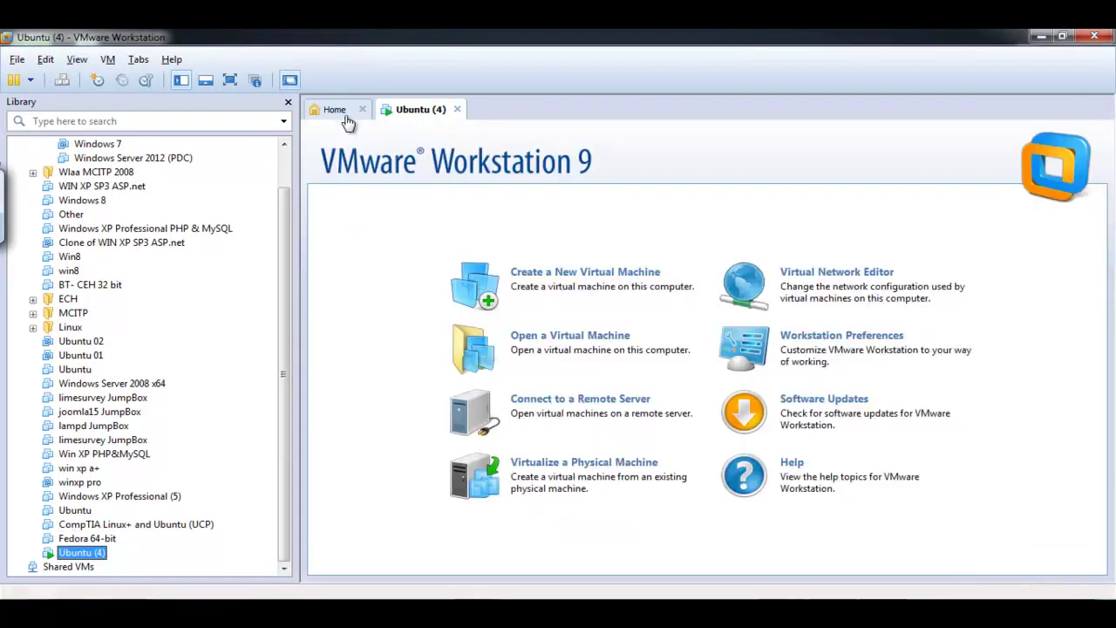
click(535, 288)
- Create a Red Hat Enterprise Linux 5 VM with default name and 20 GB disk, then open its CD/DVD settings
click(637, 452)
click(636, 452)
click(561, 366)
key(r)
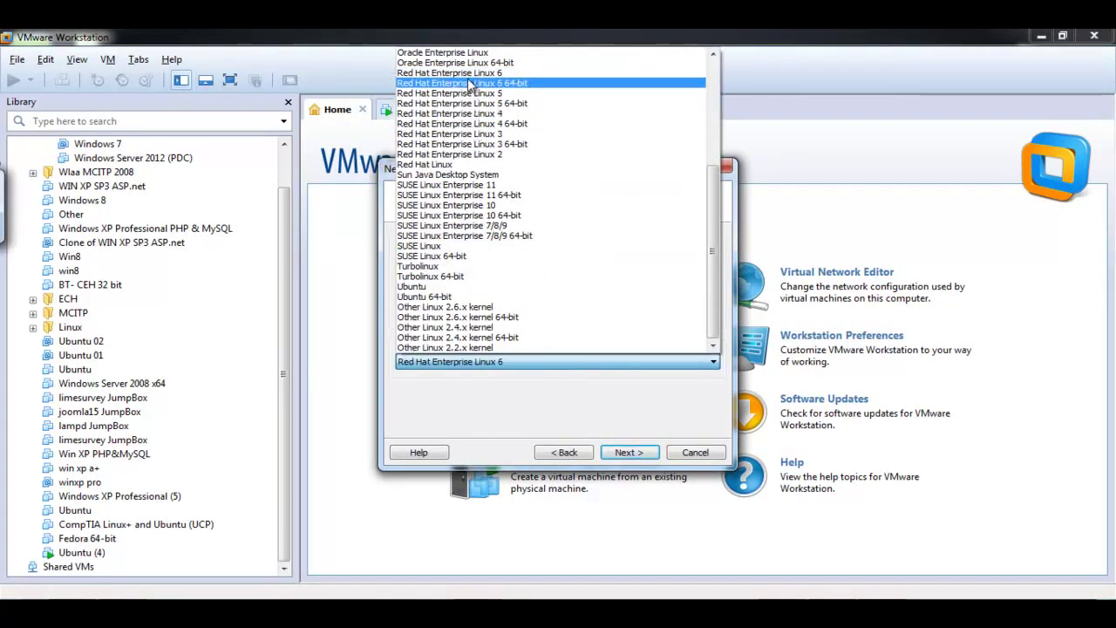
click(531, 91)
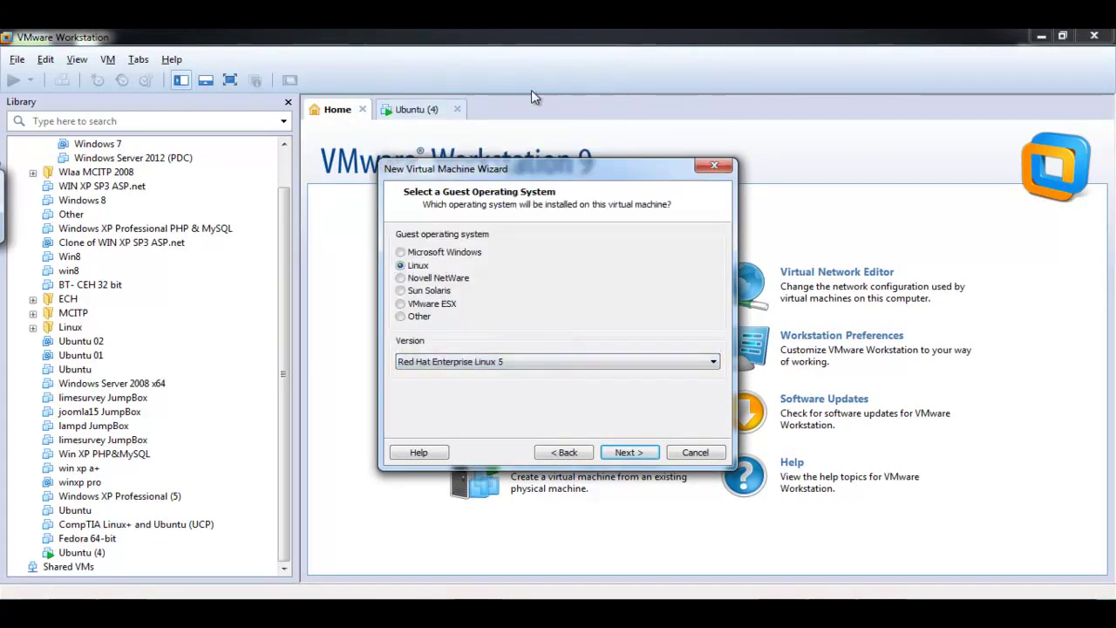
click(627, 452)
click(628, 453)
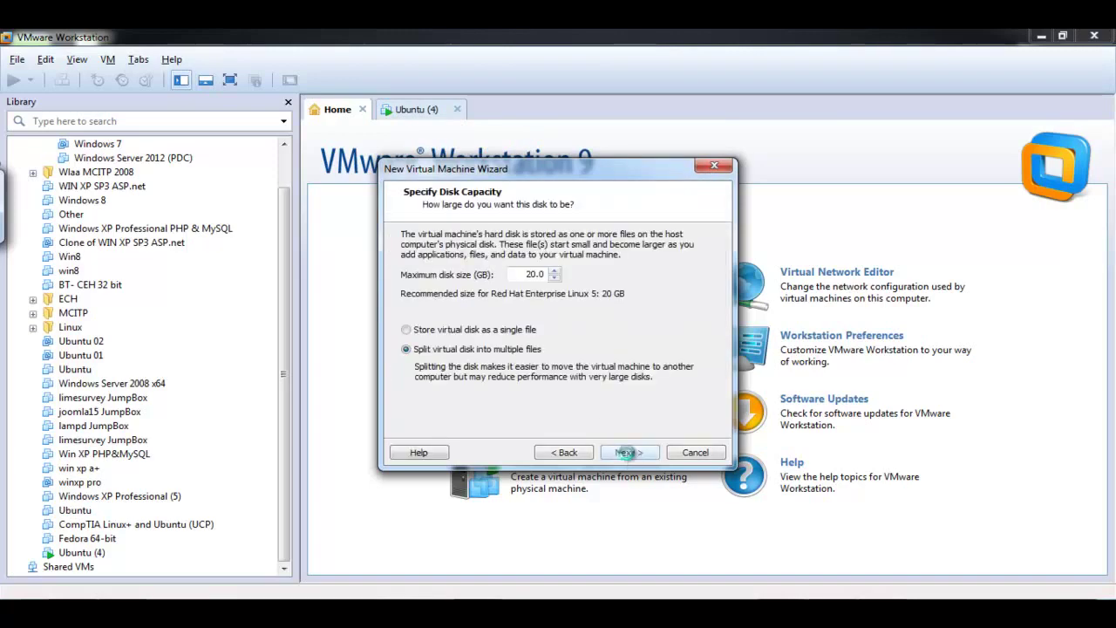
click(628, 453)
click(628, 453)
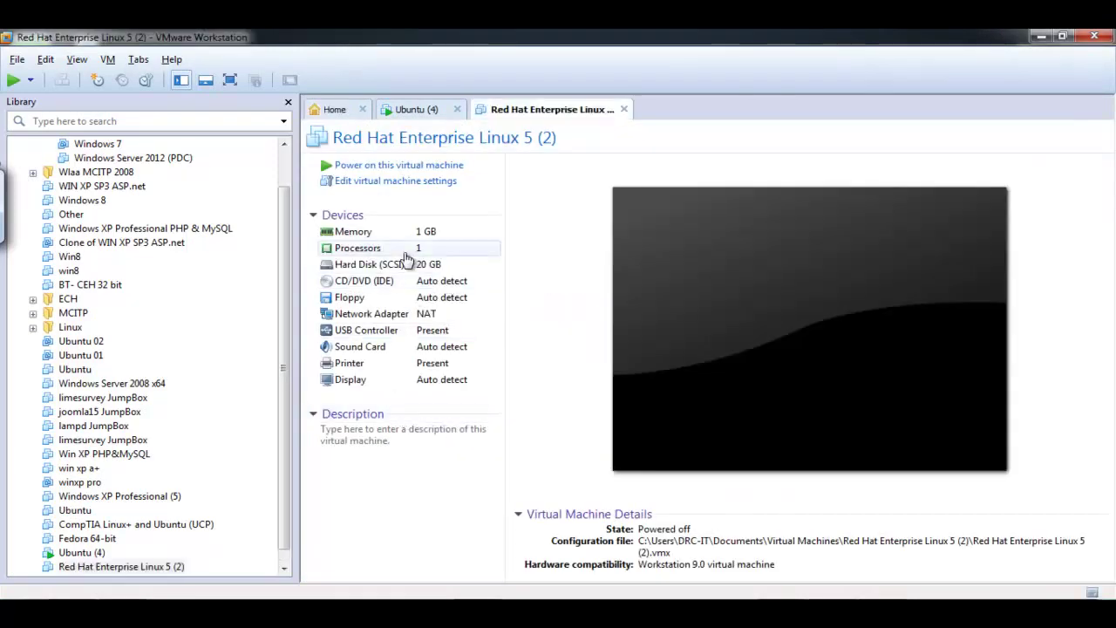
double_click(407, 288)
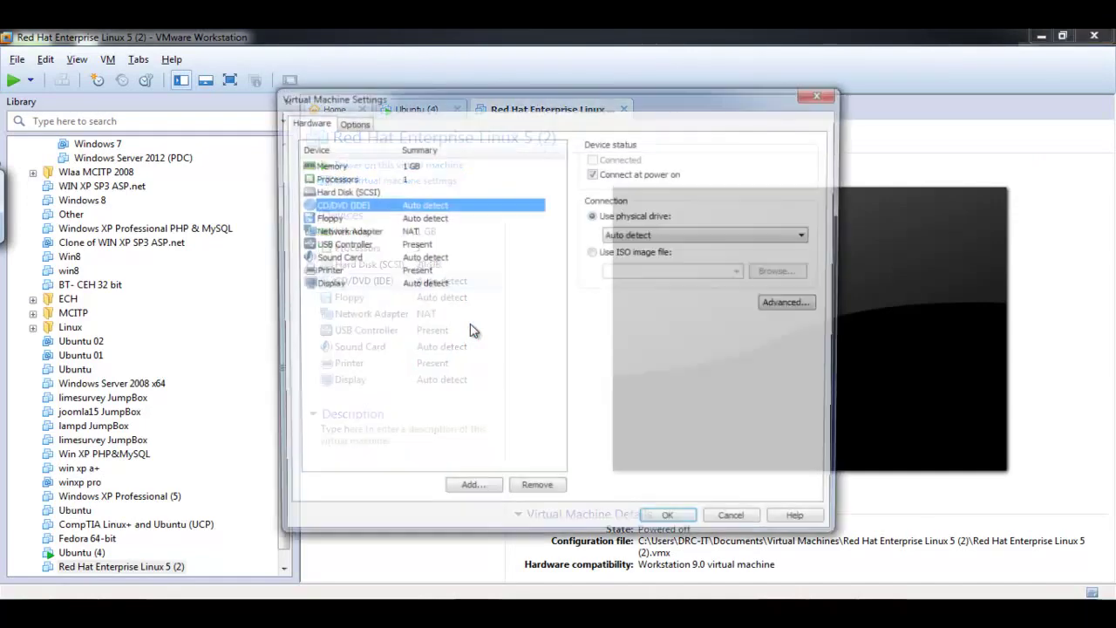
- Attach the ISO D:\linux OS\Linux RedHet.iso to the CD/DVD drive and save
click(636, 252)
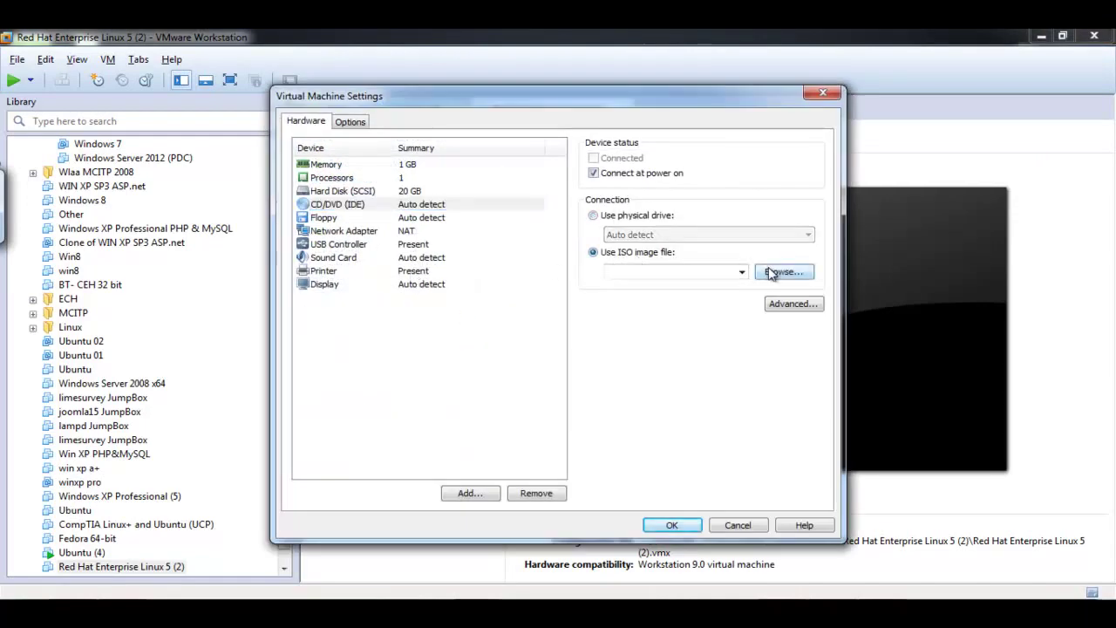
click(781, 271)
scroll(398, 348, down, 4)
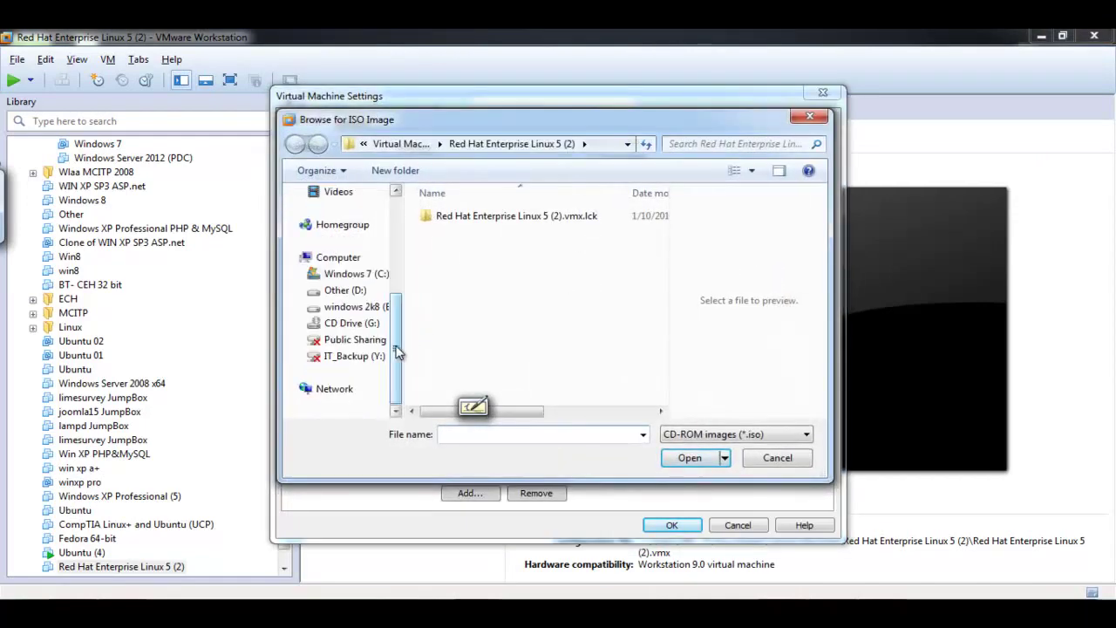
click(342, 292)
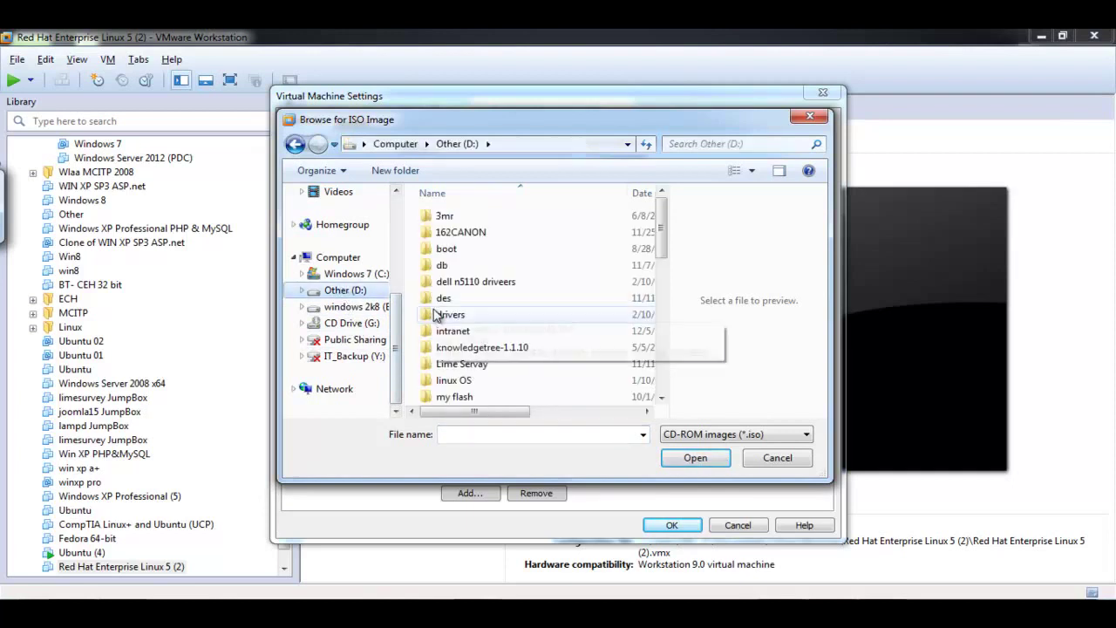
key(l)
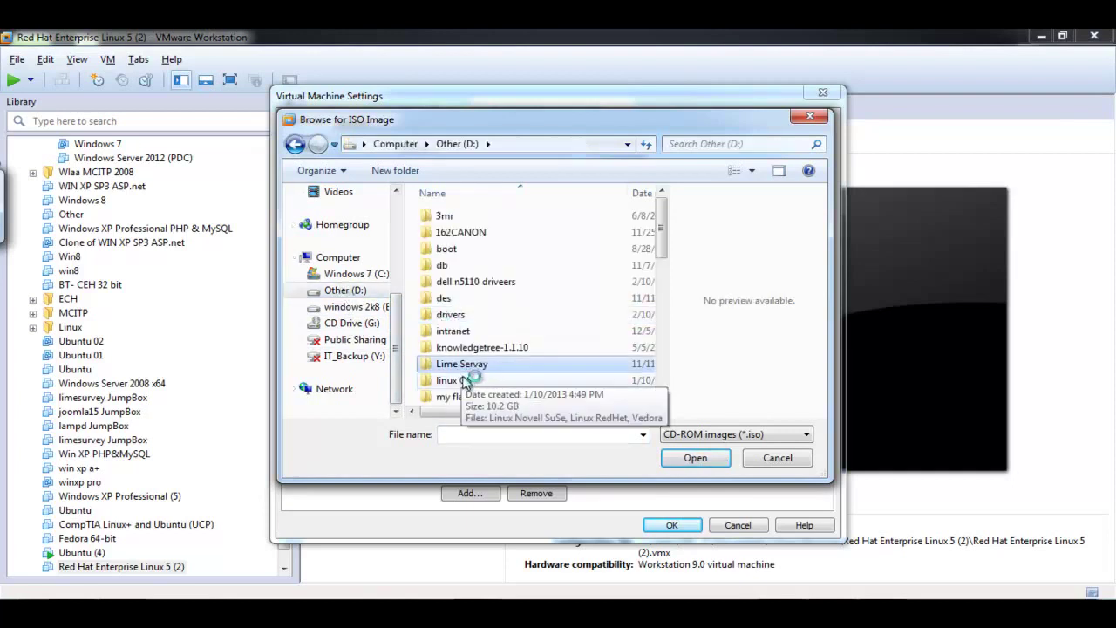
double_click(467, 381)
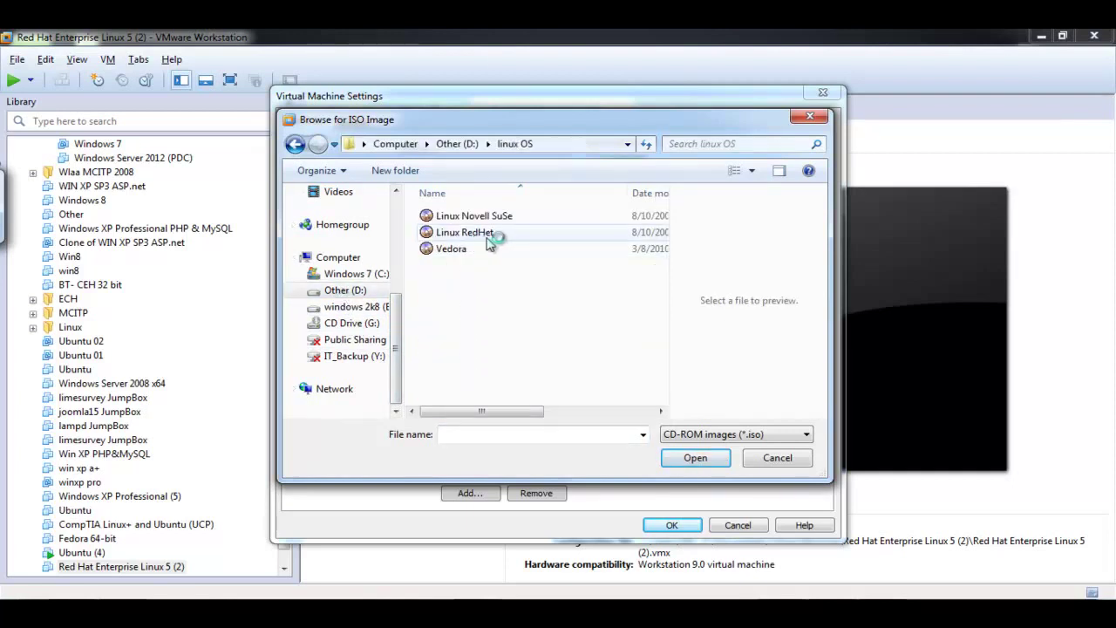
double_click(484, 232)
click(683, 527)
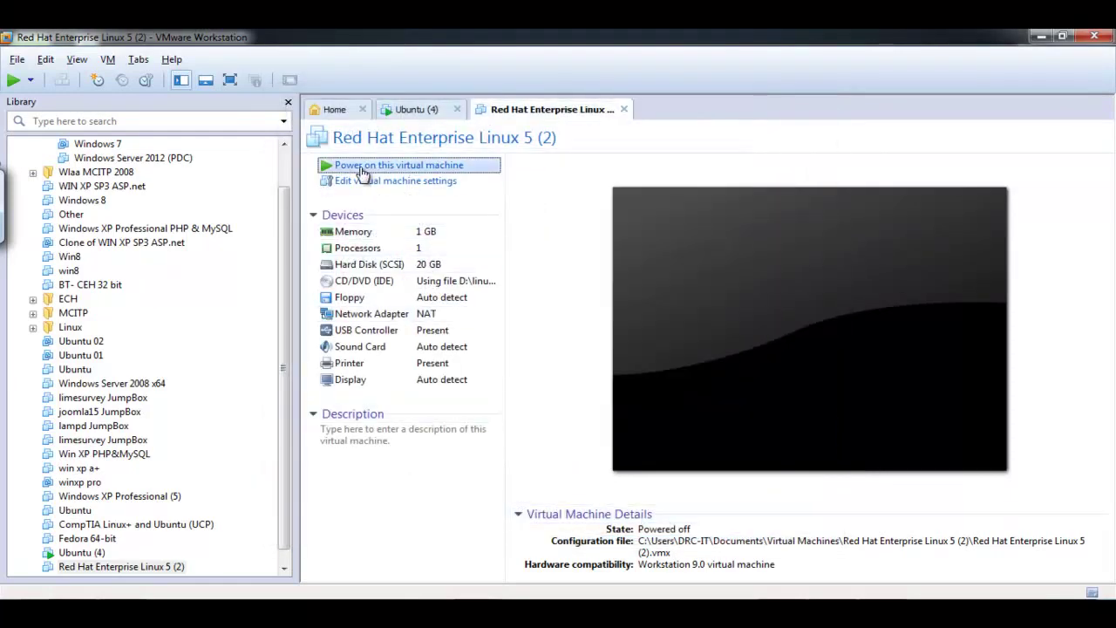
- Power on the new Red Hat machine in full screen and nudge the Ubuntu installer window
click(361, 168)
click(230, 79)
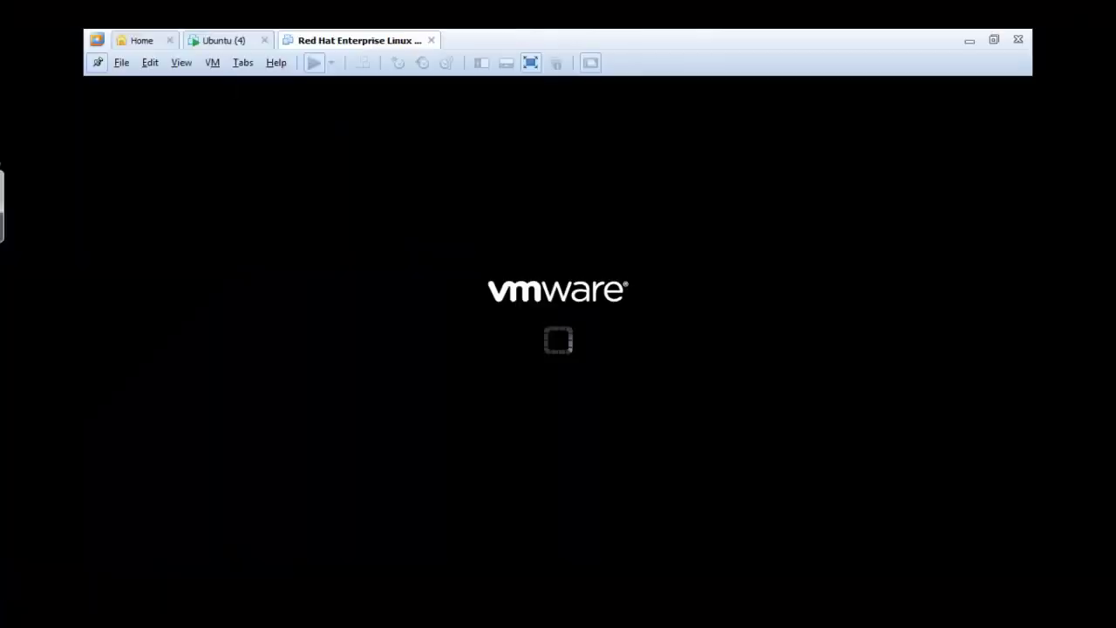
click(237, 41)
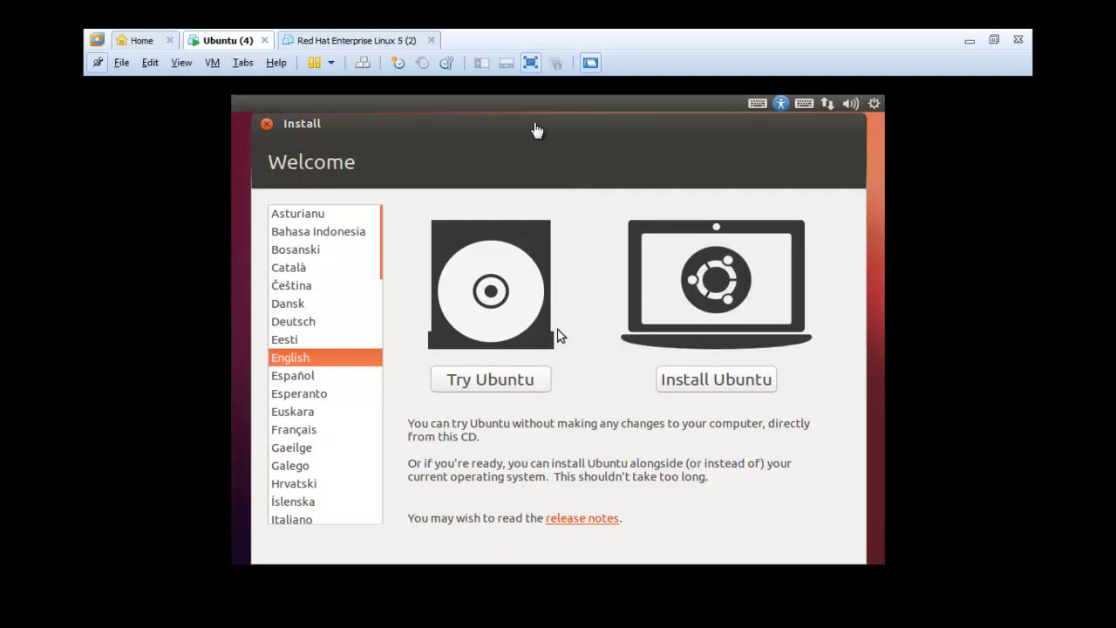
drag(498, 114, 515, 116)
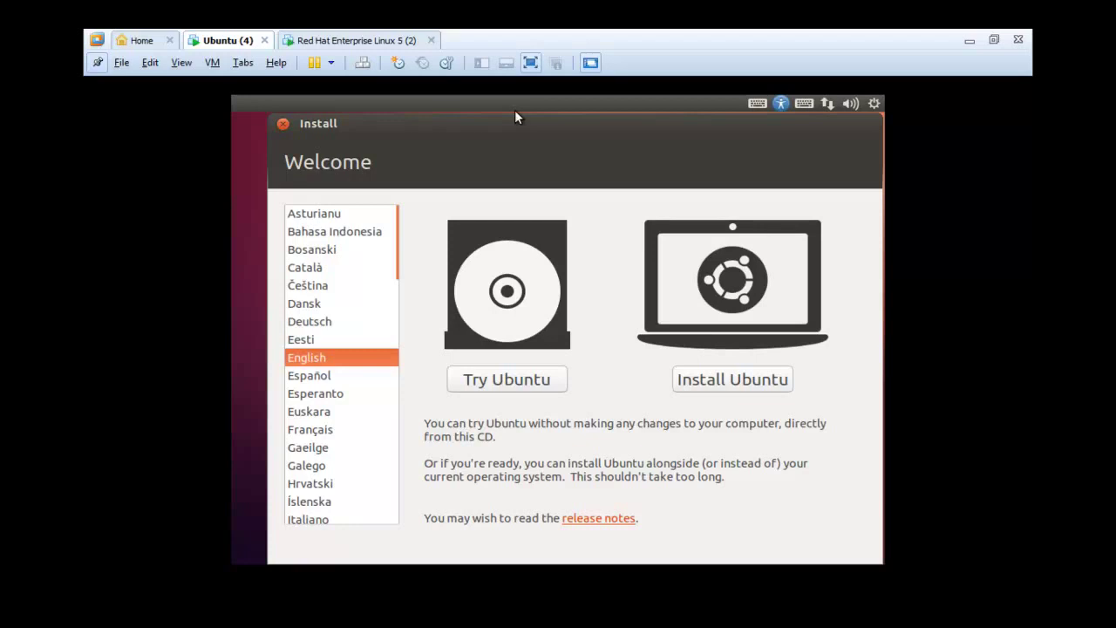
- Start Red Hat's graphical installation at the boot prompt, then return to Ubuntu (4)
click(307, 40)
click(413, 300)
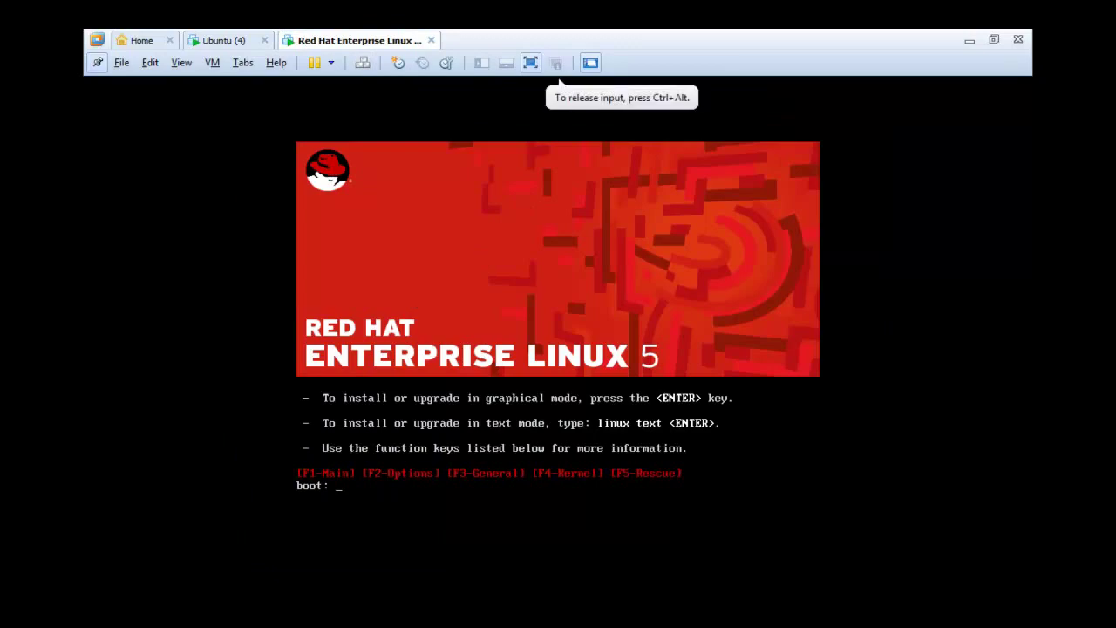
key(Return)
key(ctrl+alt)
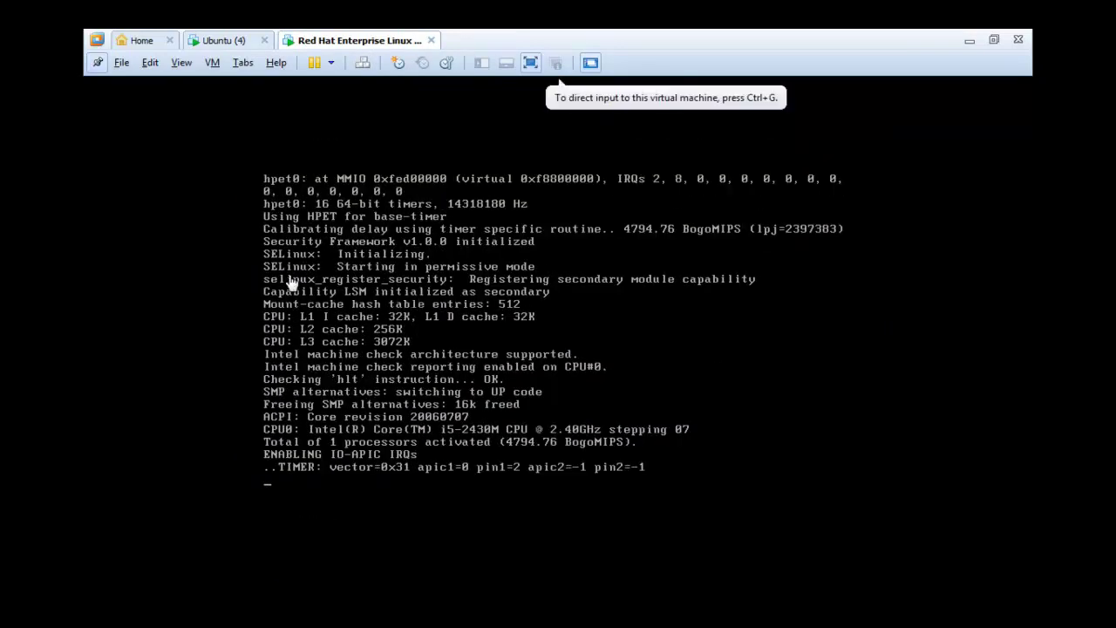
click(216, 41)
click(537, 343)
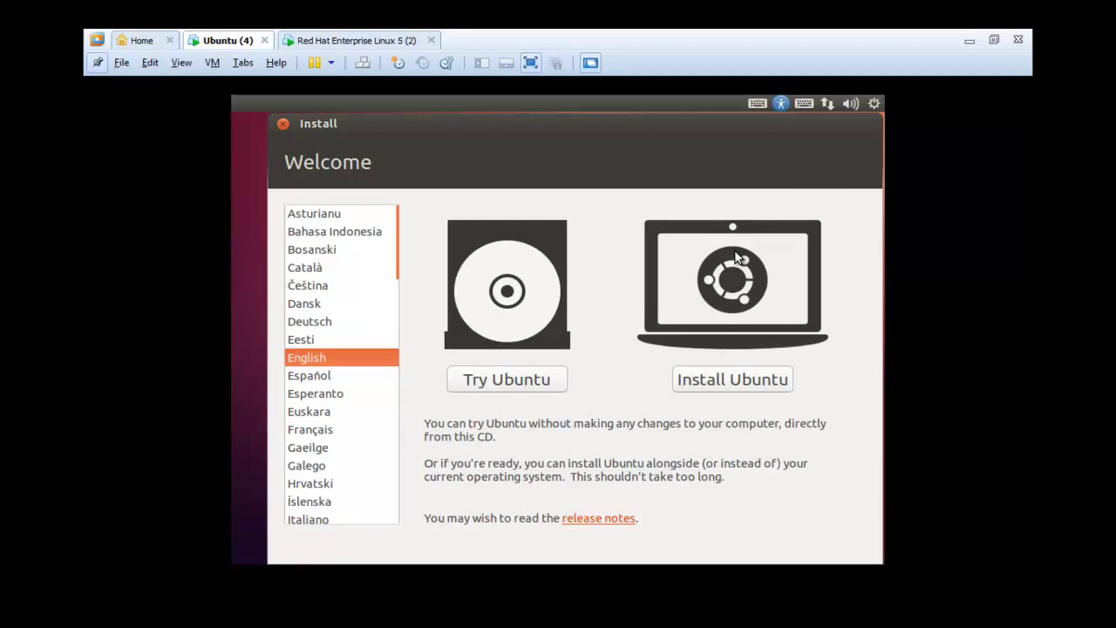
- Begin Install Ubuntu with updates and third-party software both left unticked
click(724, 384)
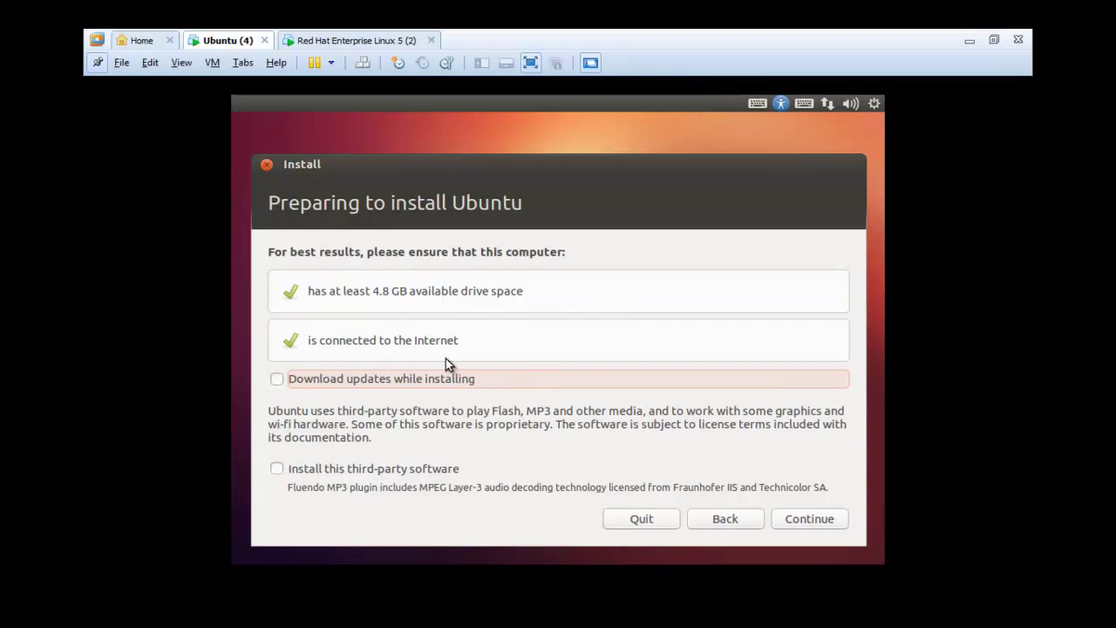
click(435, 379)
click(407, 380)
click(403, 471)
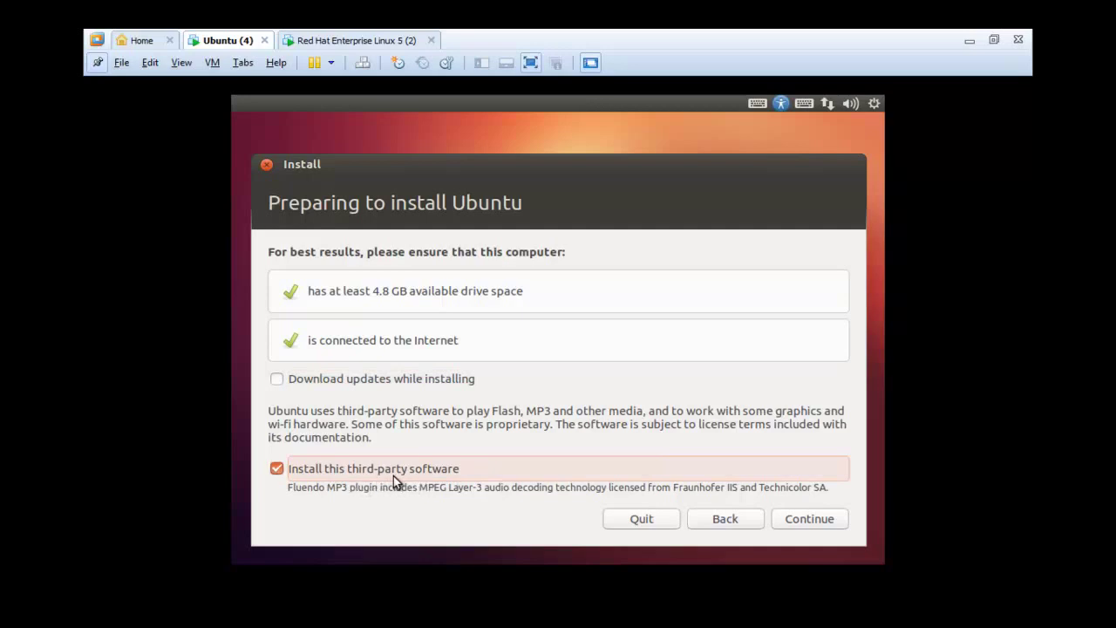
click(376, 473)
click(804, 520)
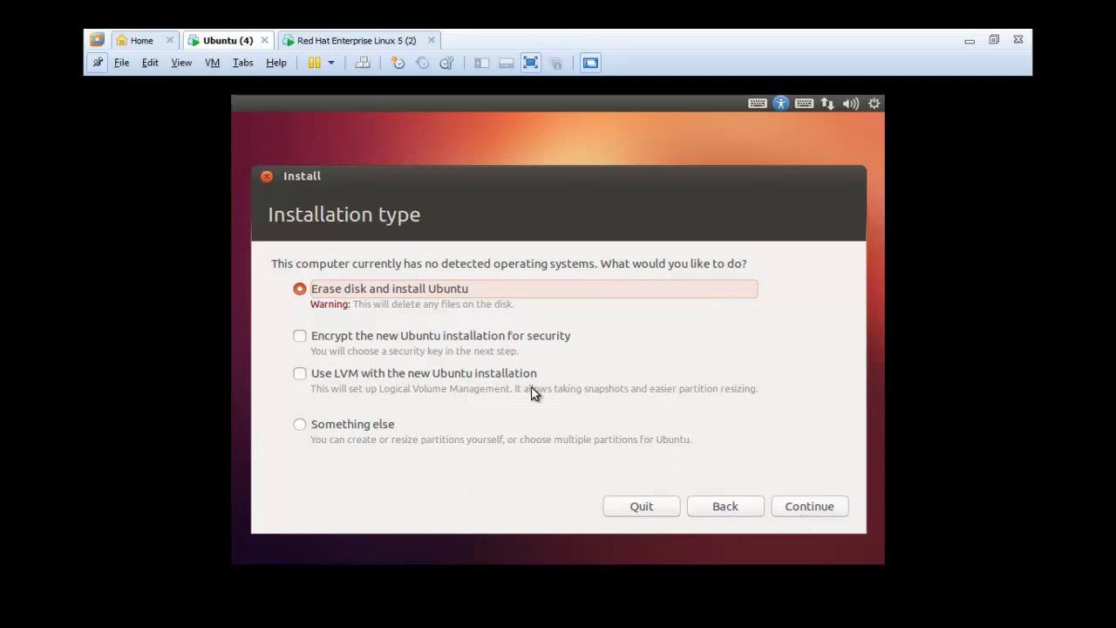
click(485, 338)
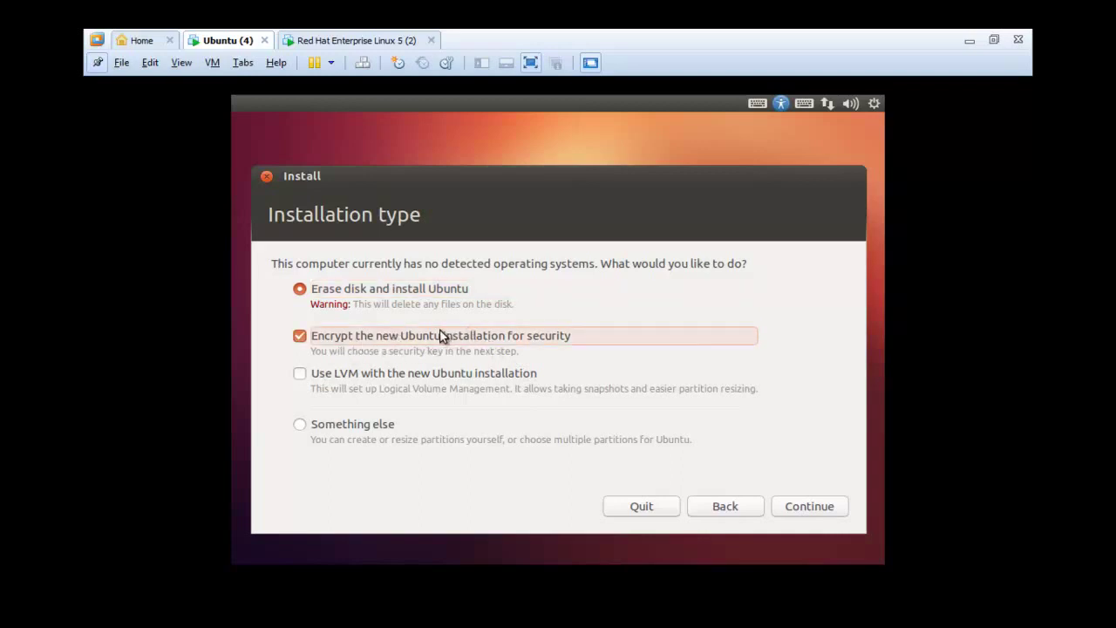
click(804, 511)
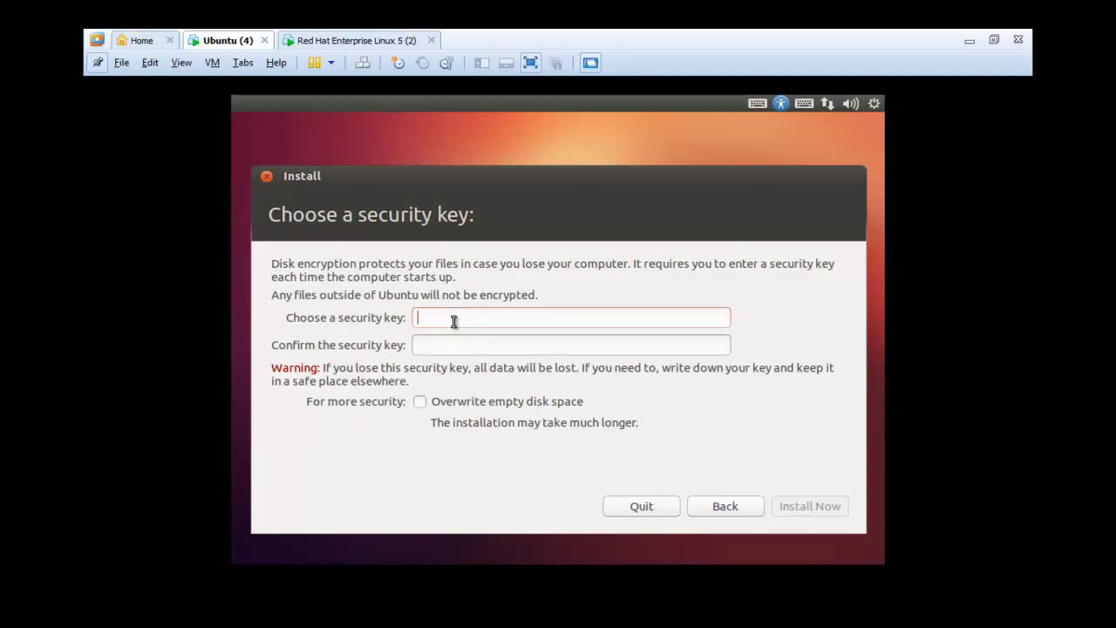
click(460, 345)
click(710, 506)
click(454, 343)
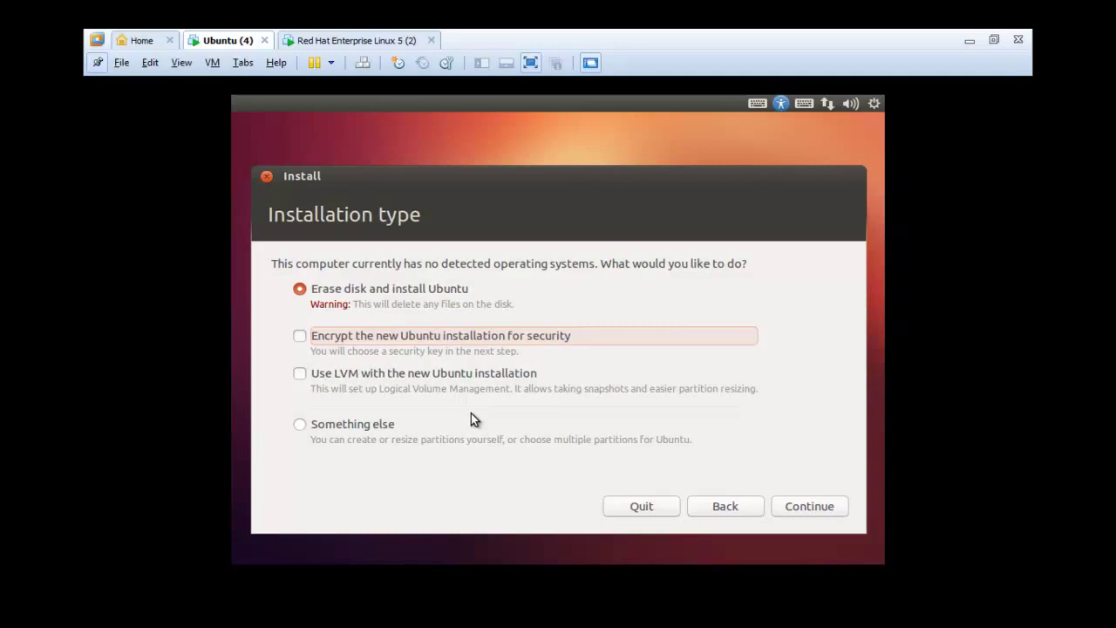
- Choose Something else as the installation type and continue
click(387, 430)
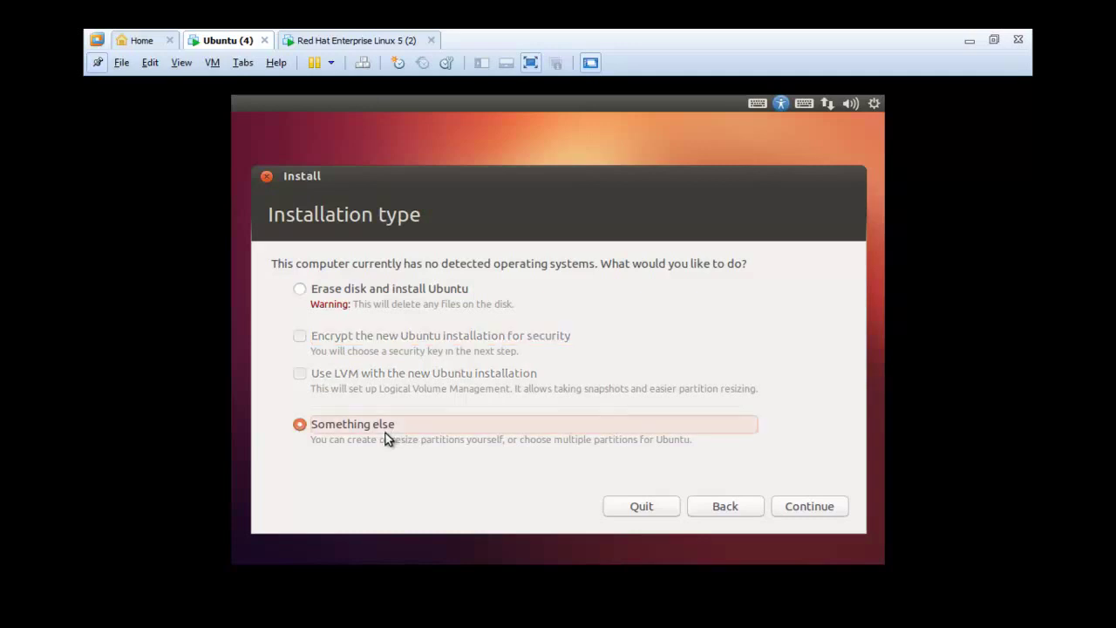
click(797, 515)
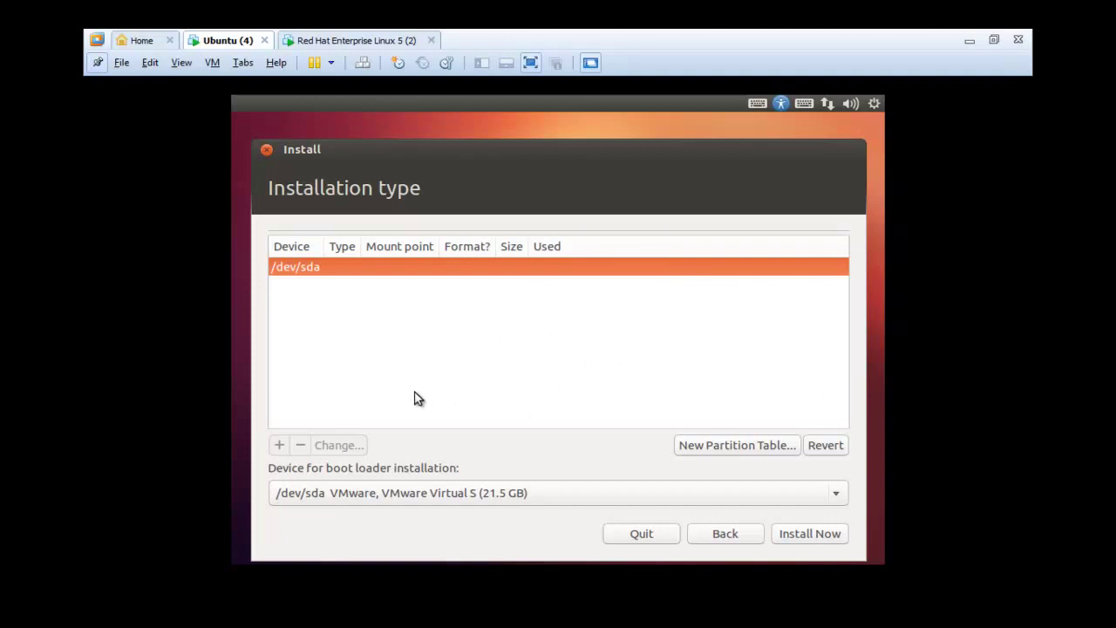
- Create a new empty partition table on /dev/sda and select the 21474 MB free space
click(730, 449)
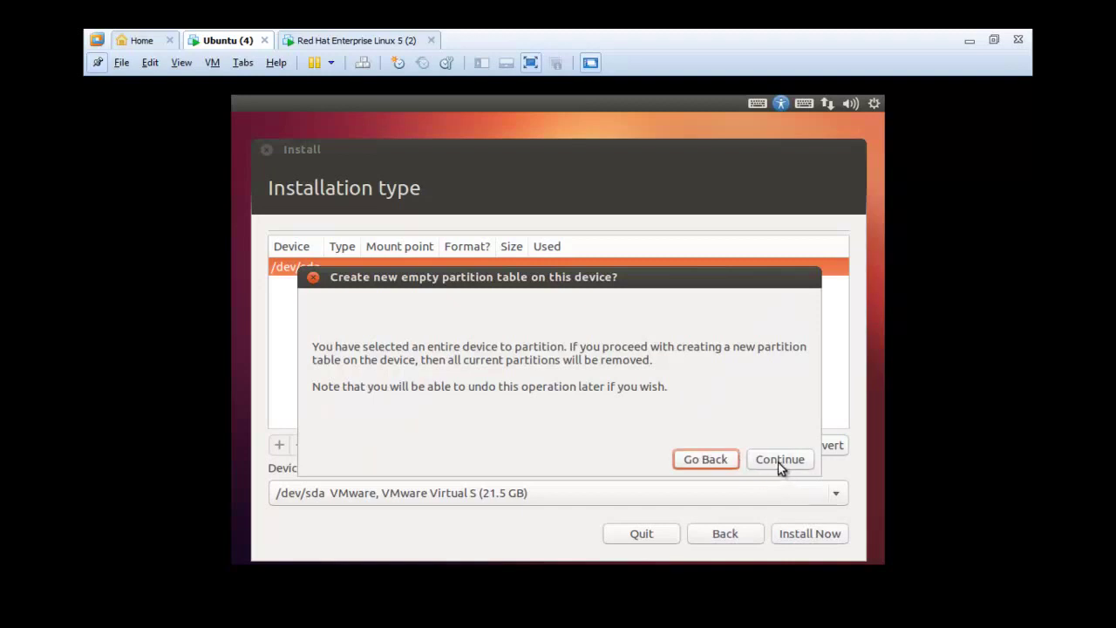
click(780, 463)
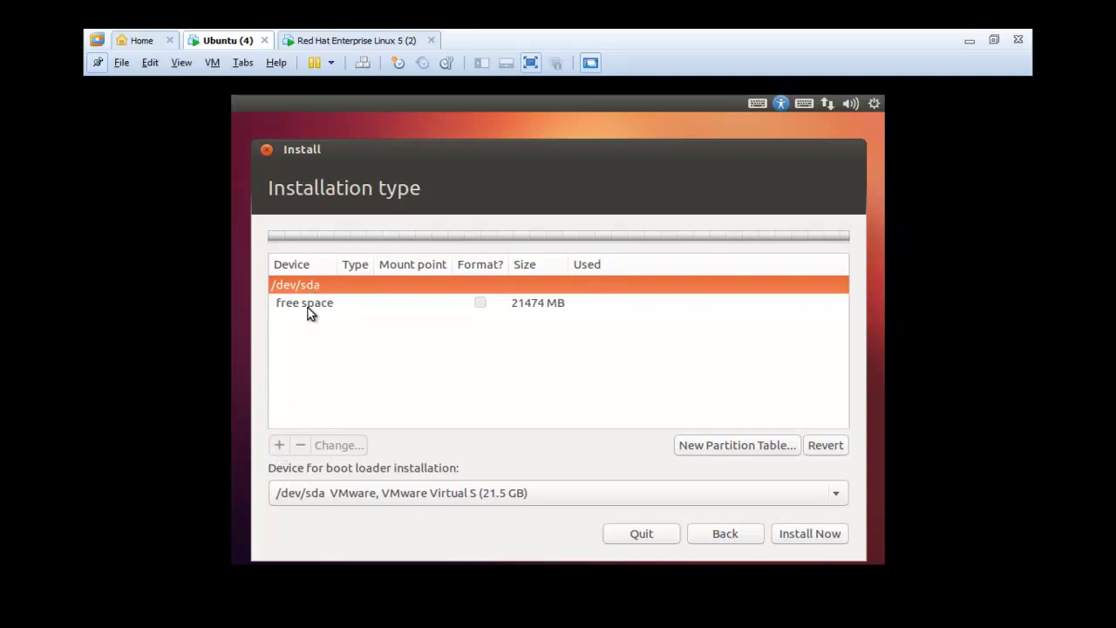
click(309, 305)
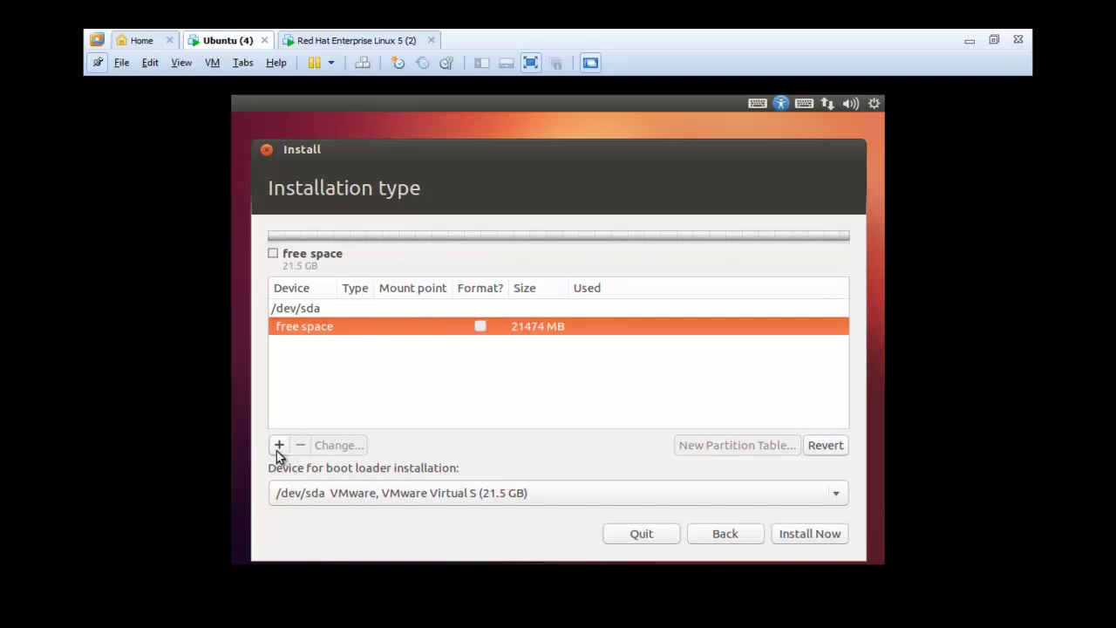
- Create a 200 MB ext3 partition mounted at /boot at the start of the free space
click(278, 451)
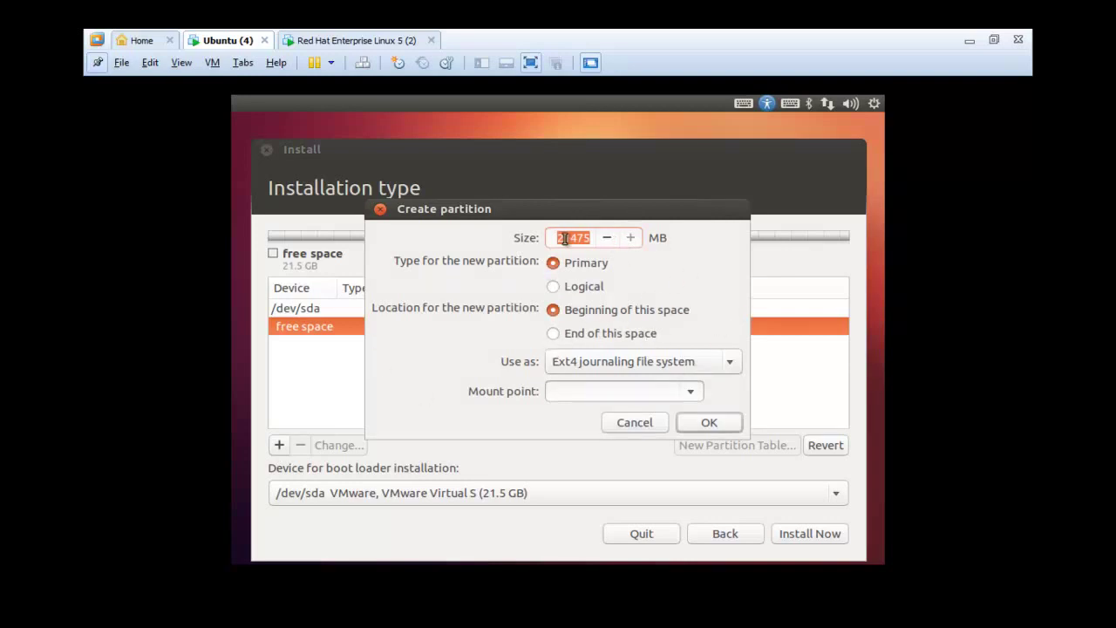
drag(558, 237, 582, 238)
drag(581, 238, 582, 238)
text(200)
click(692, 391)
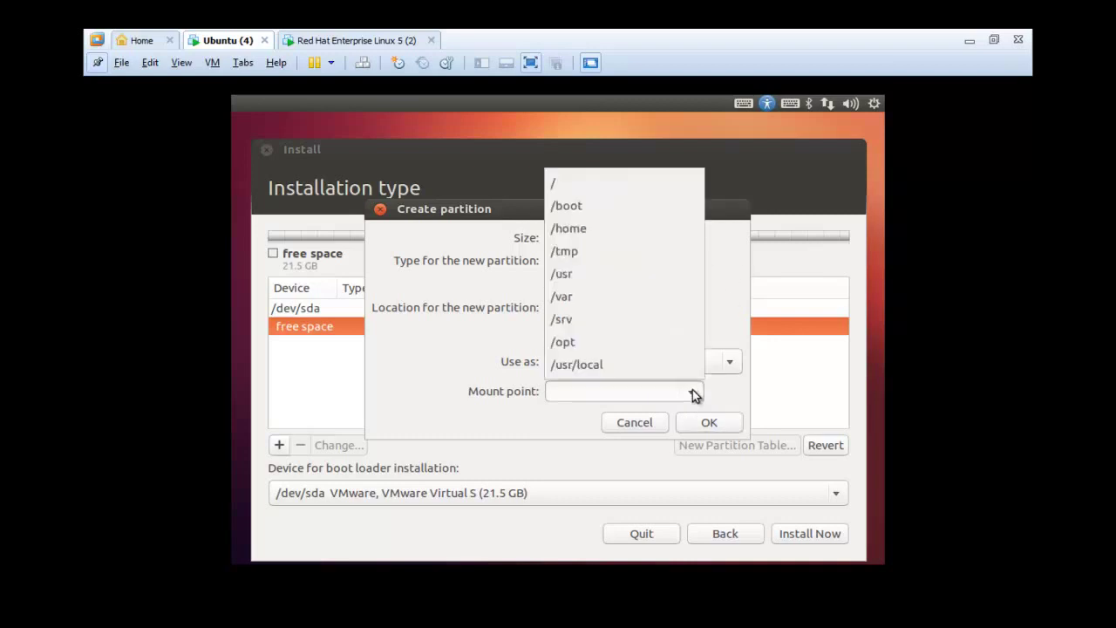
click(605, 207)
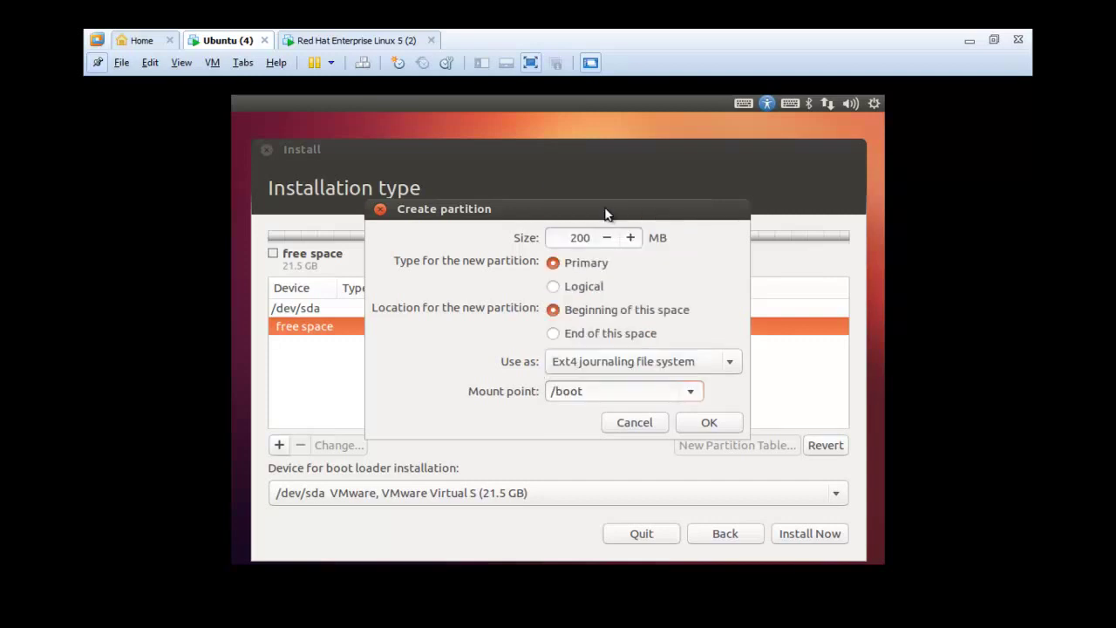
click(729, 361)
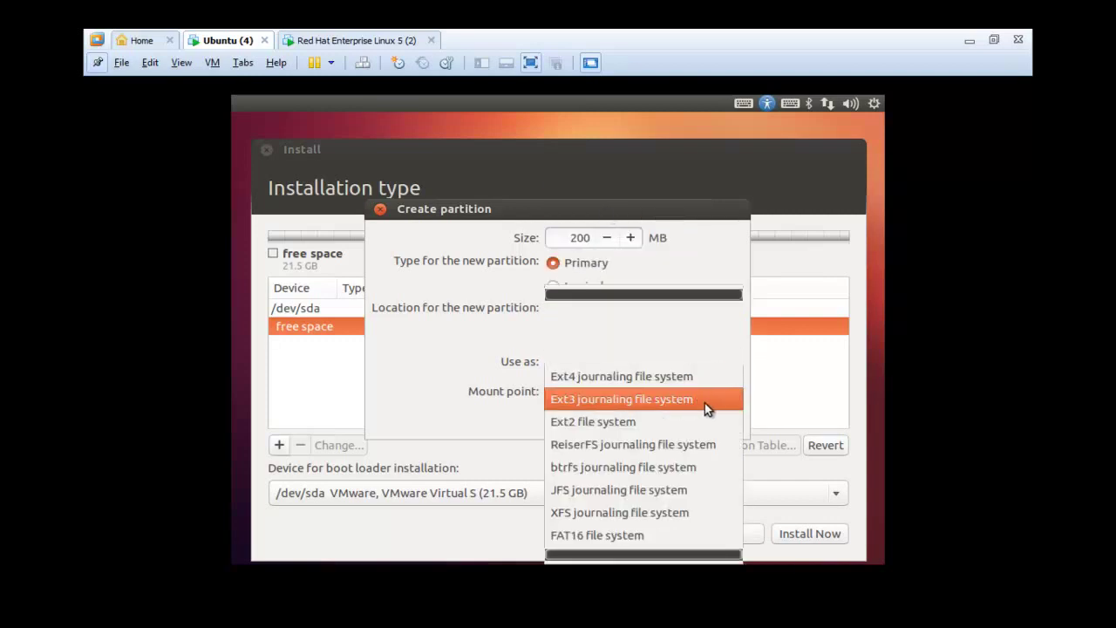
click(678, 401)
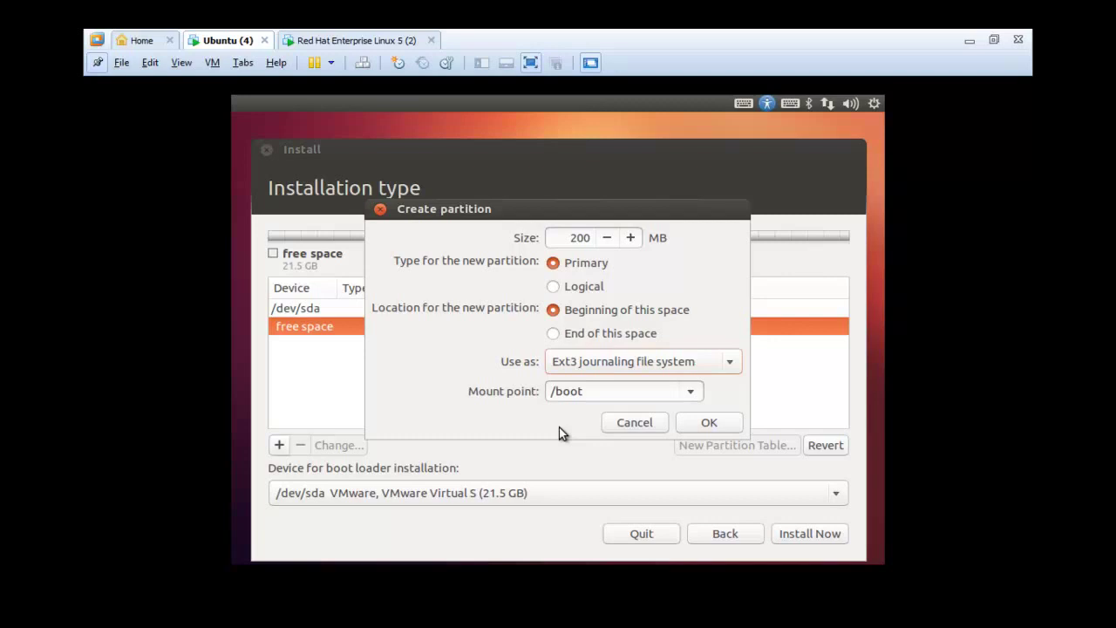
click(694, 428)
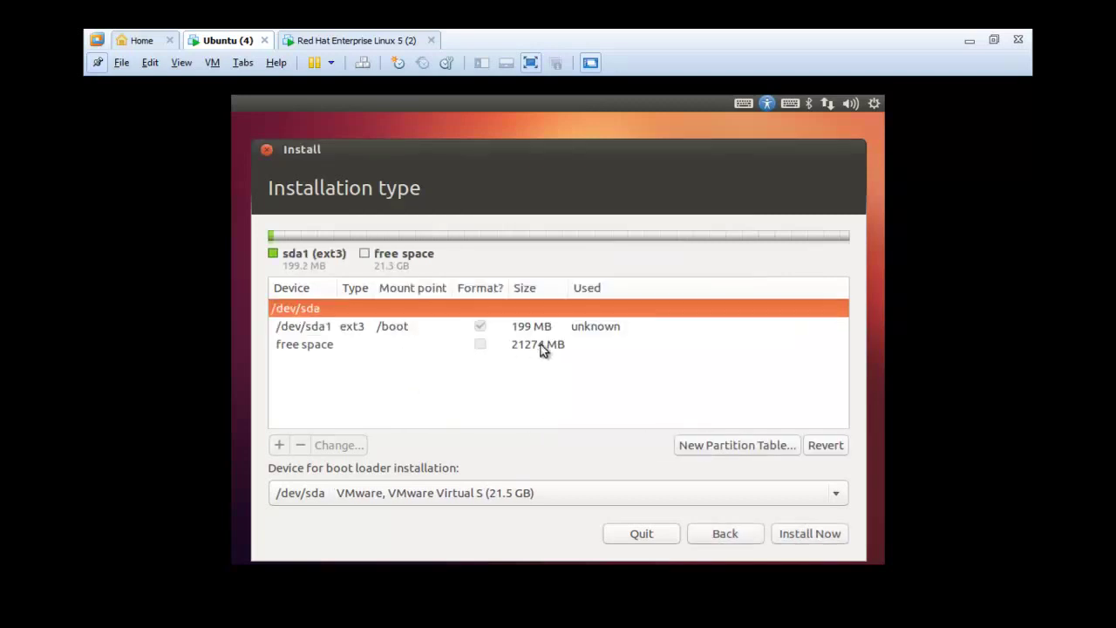
- Create a 2000 MB swap partition in the free space after /boot
click(364, 331)
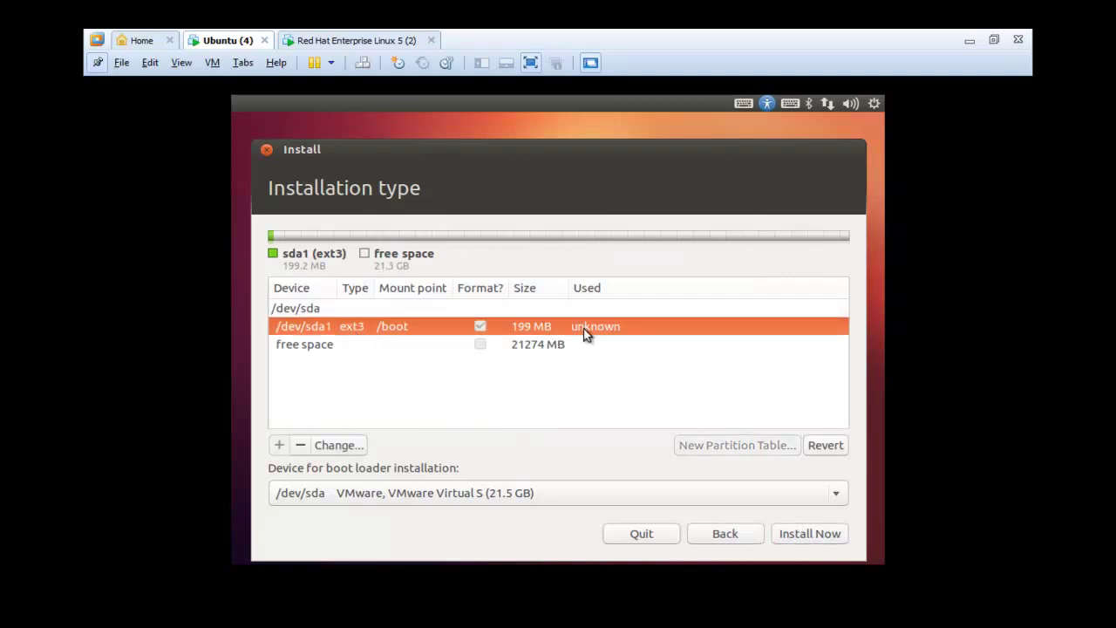
click(481, 347)
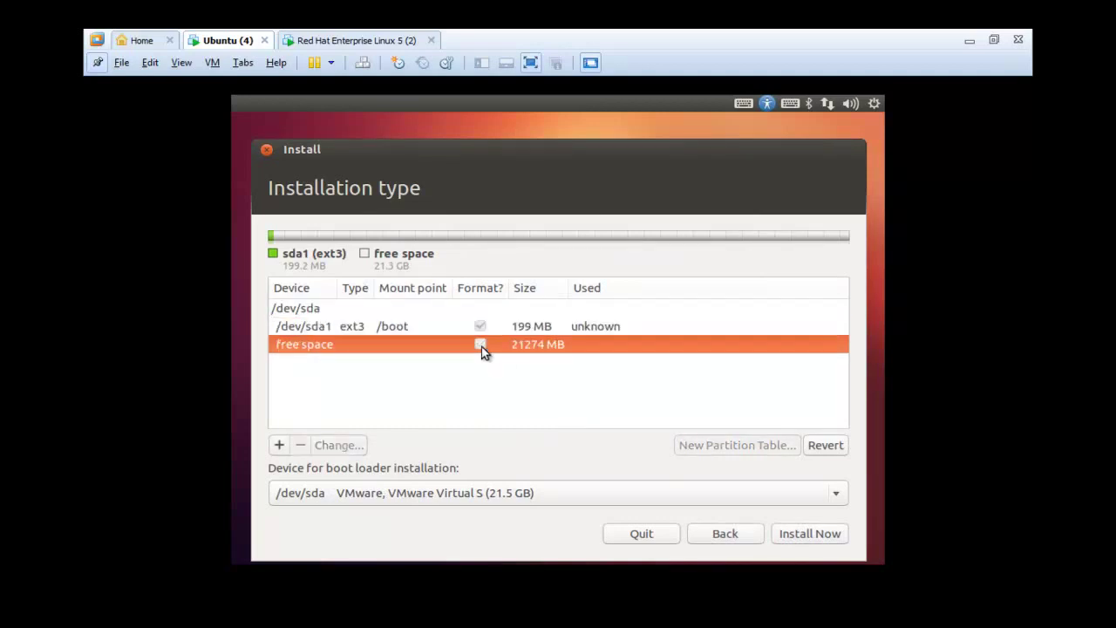
click(279, 445)
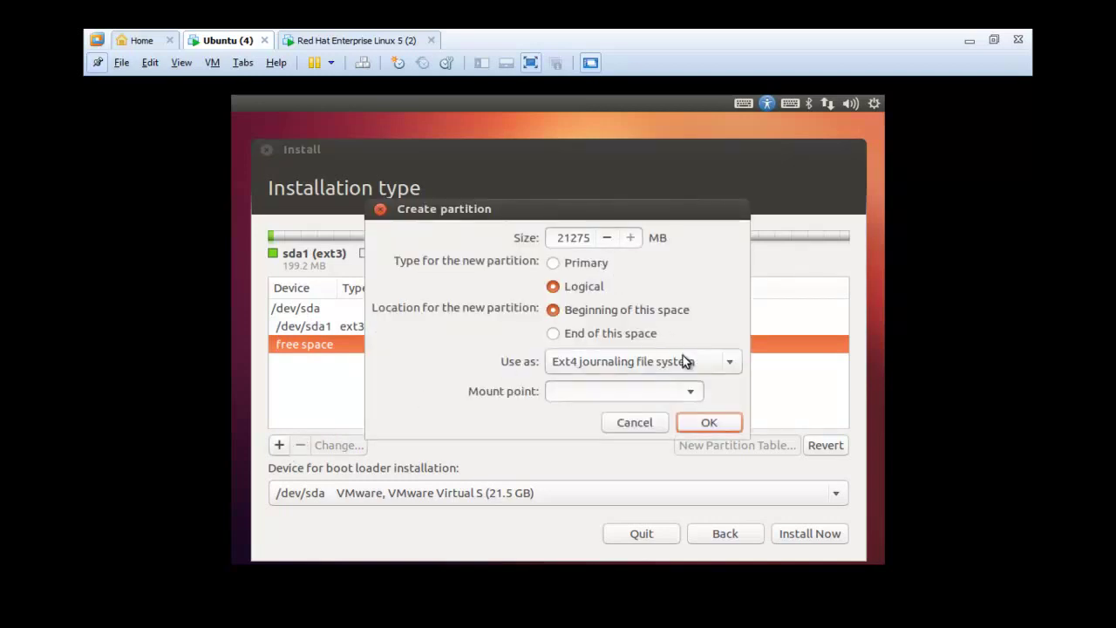
click(691, 392)
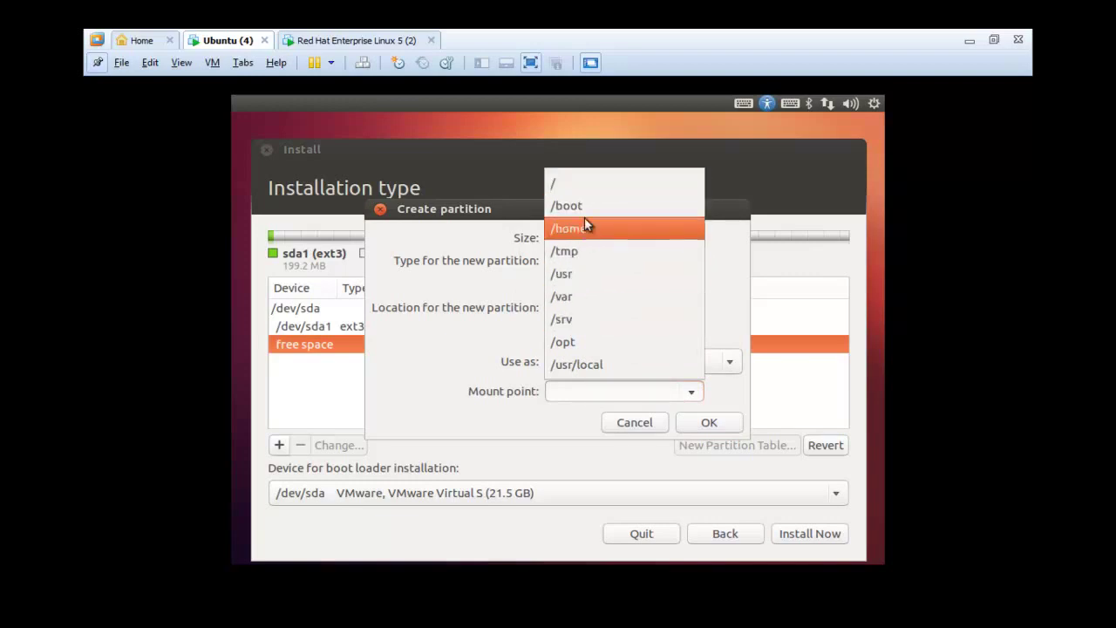
click(579, 392)
click(662, 361)
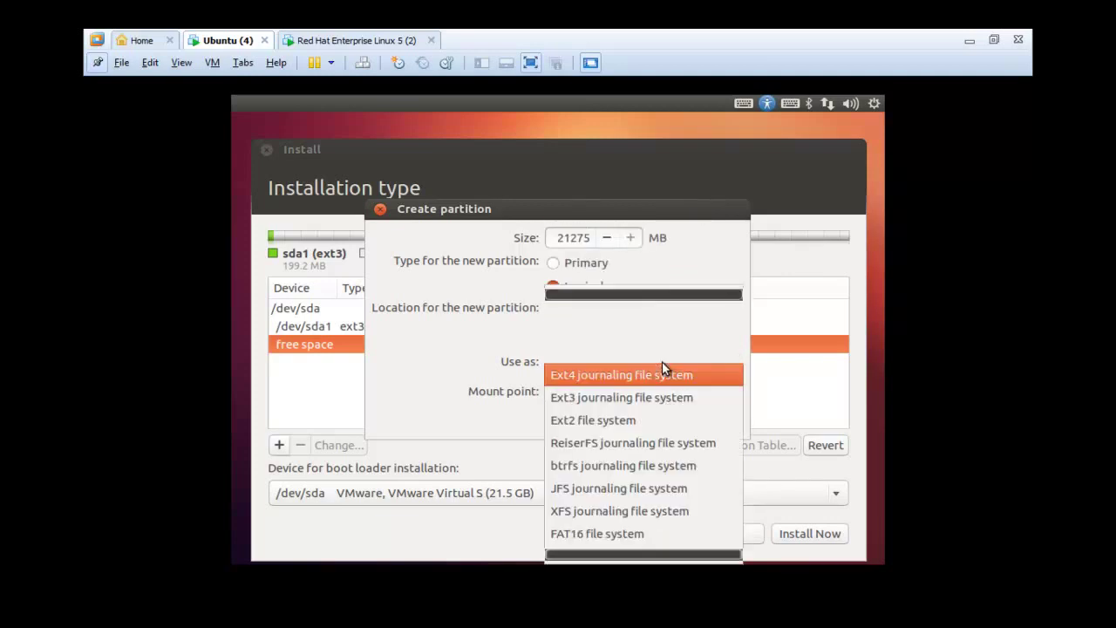
mouse_move(653, 555)
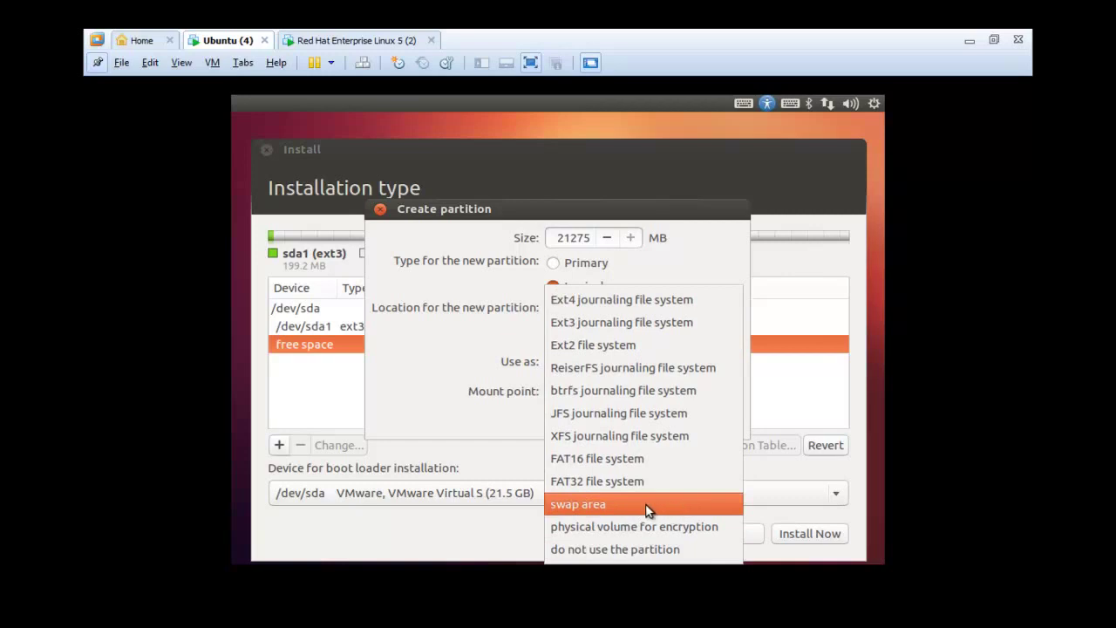
click(649, 504)
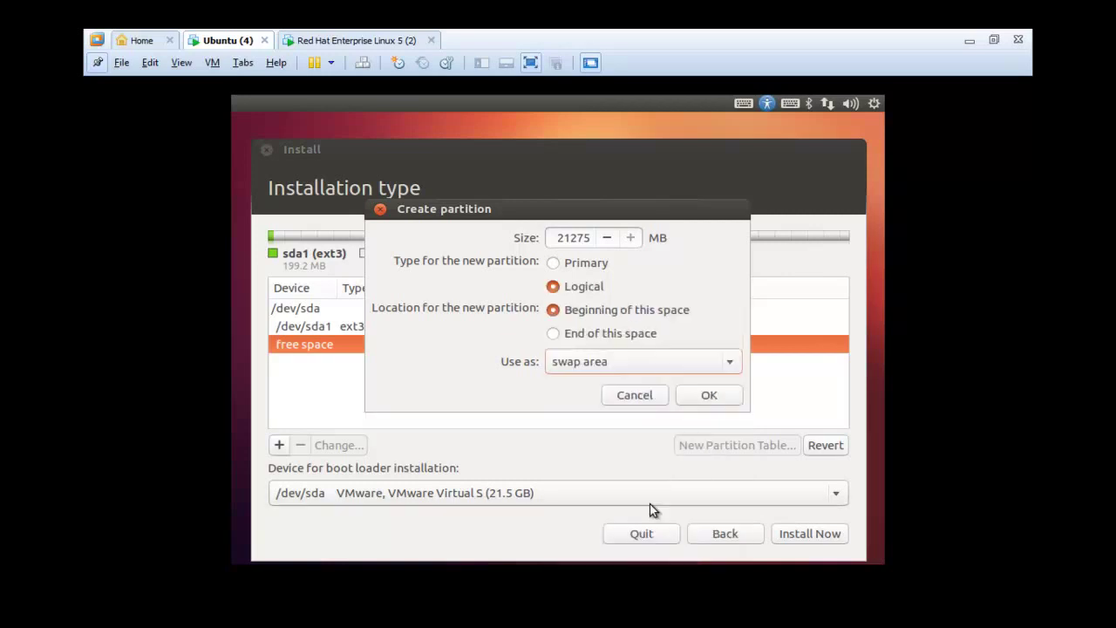
double_click(582, 237)
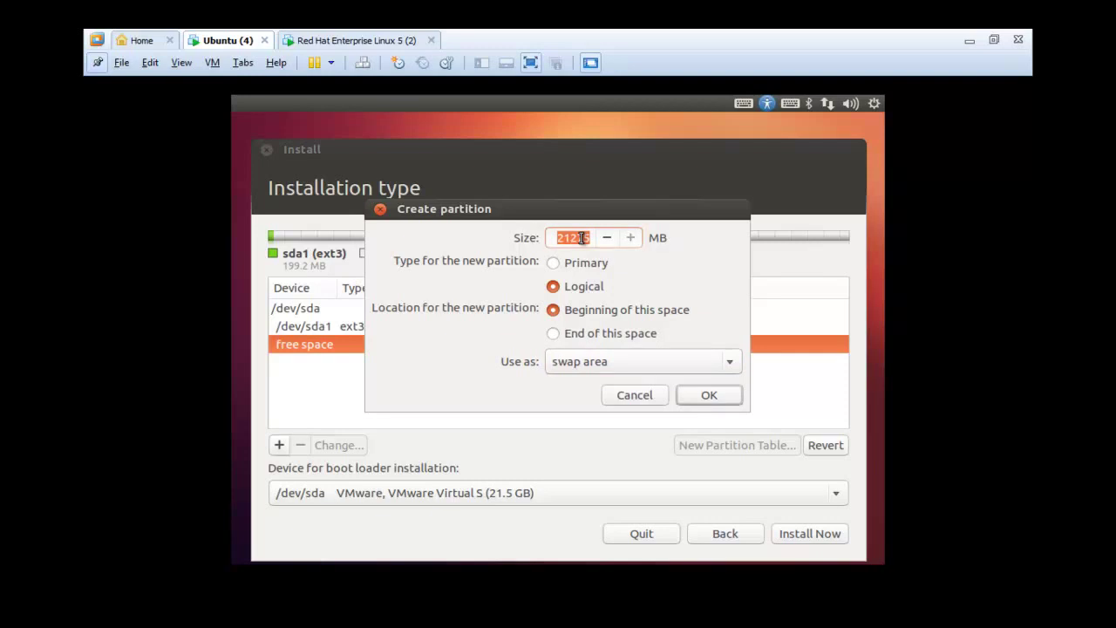
text(2000)
click(704, 394)
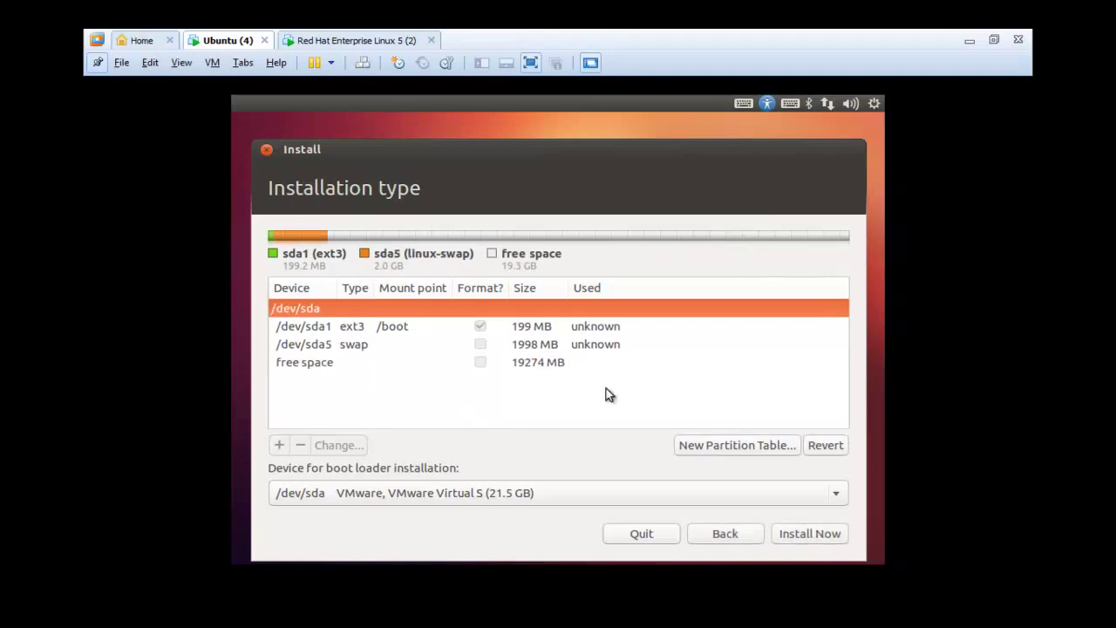
click(530, 362)
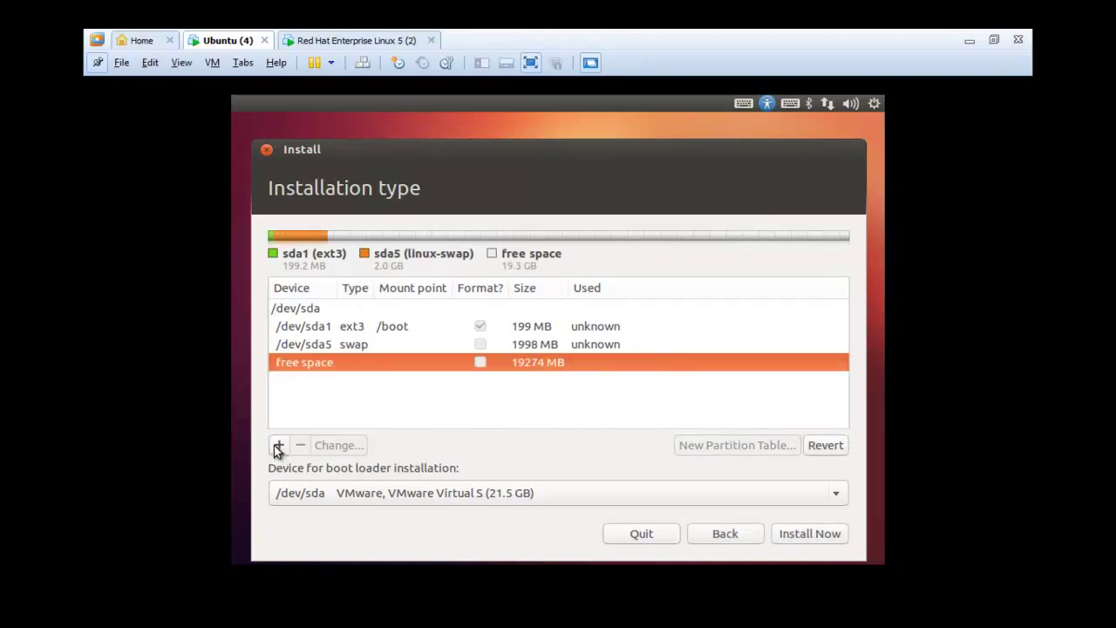
- Create a 10000 MB ext3 root (/) partition, then begin another partition in the remaining space
click(279, 444)
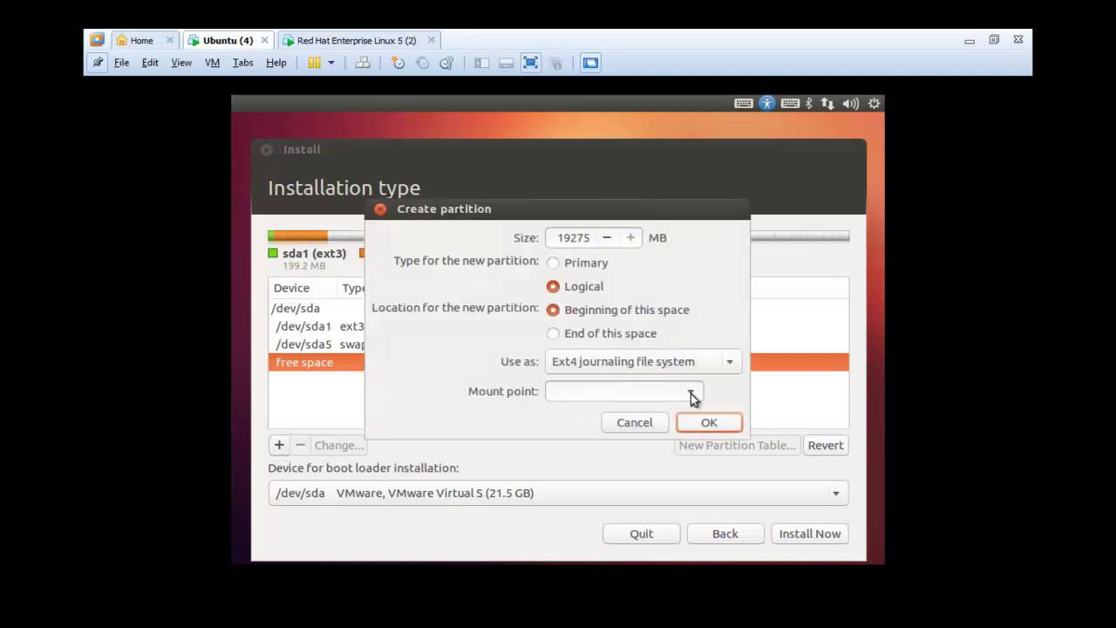
click(691, 392)
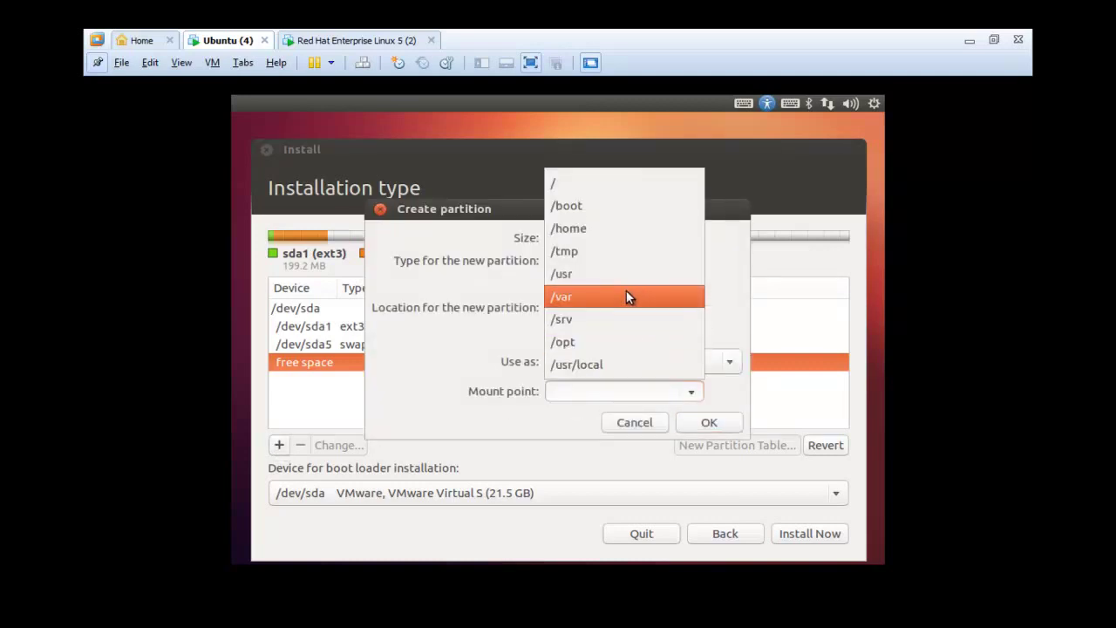
click(564, 184)
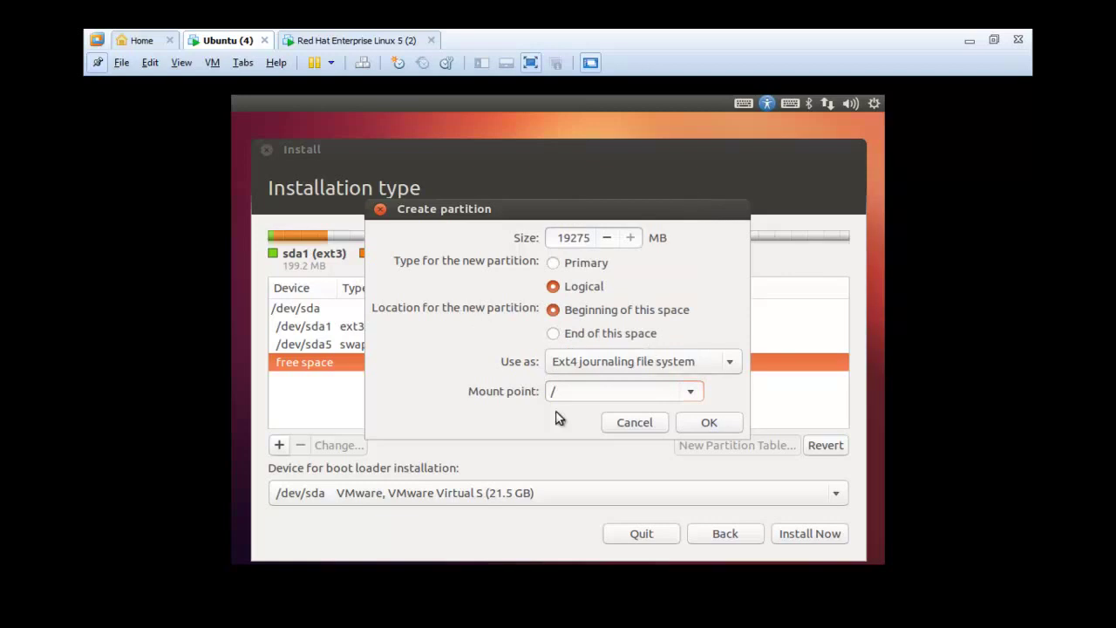
click(643, 366)
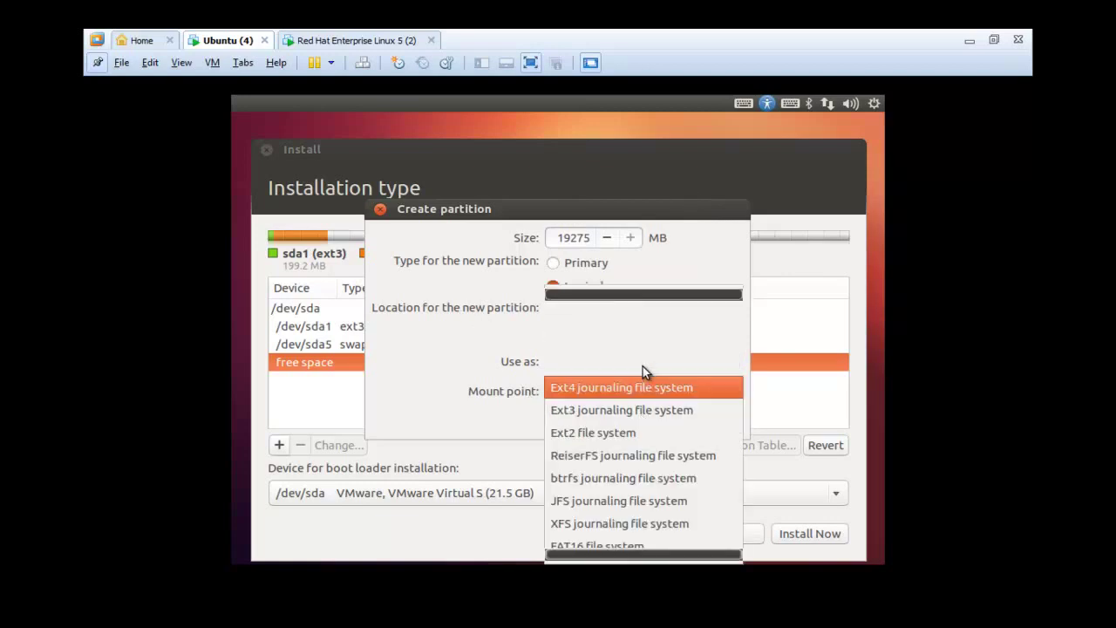
click(628, 411)
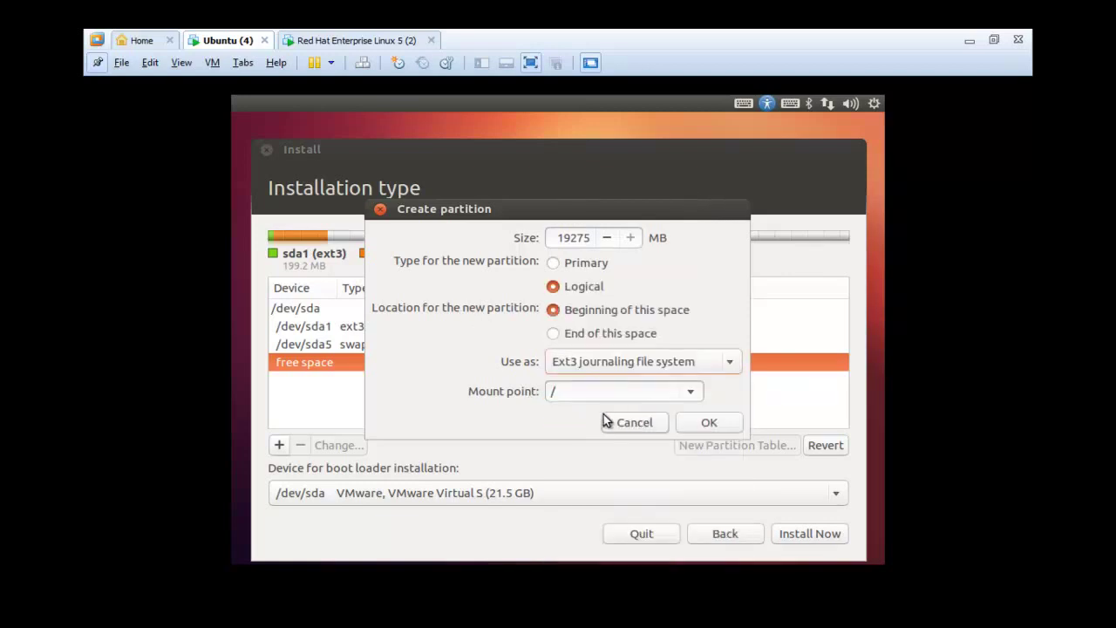
click(593, 394)
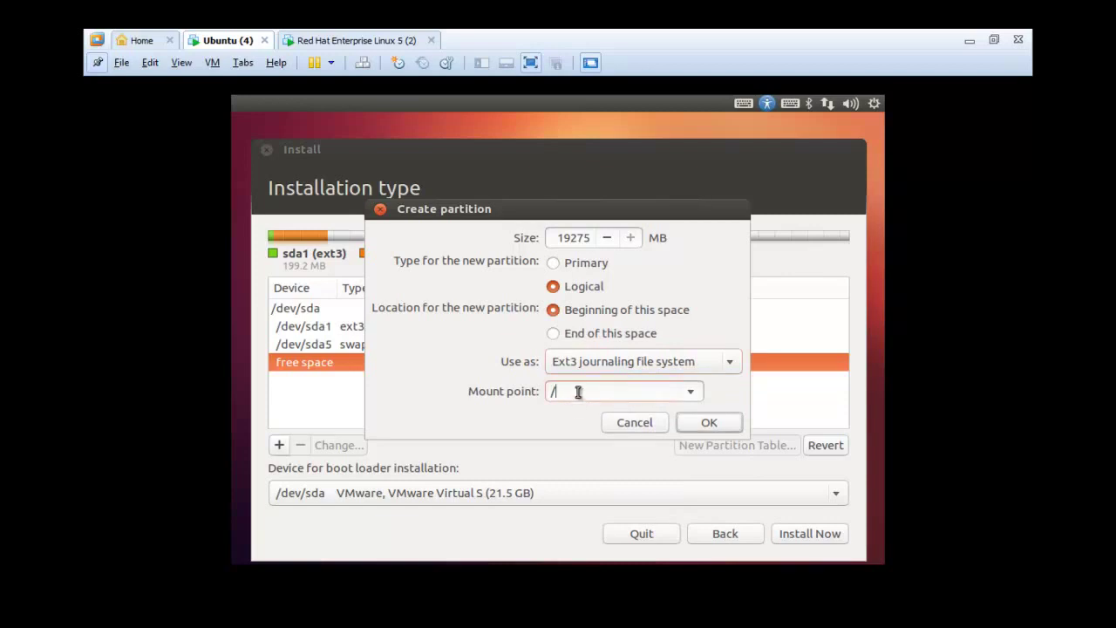
drag(558, 238, 608, 241)
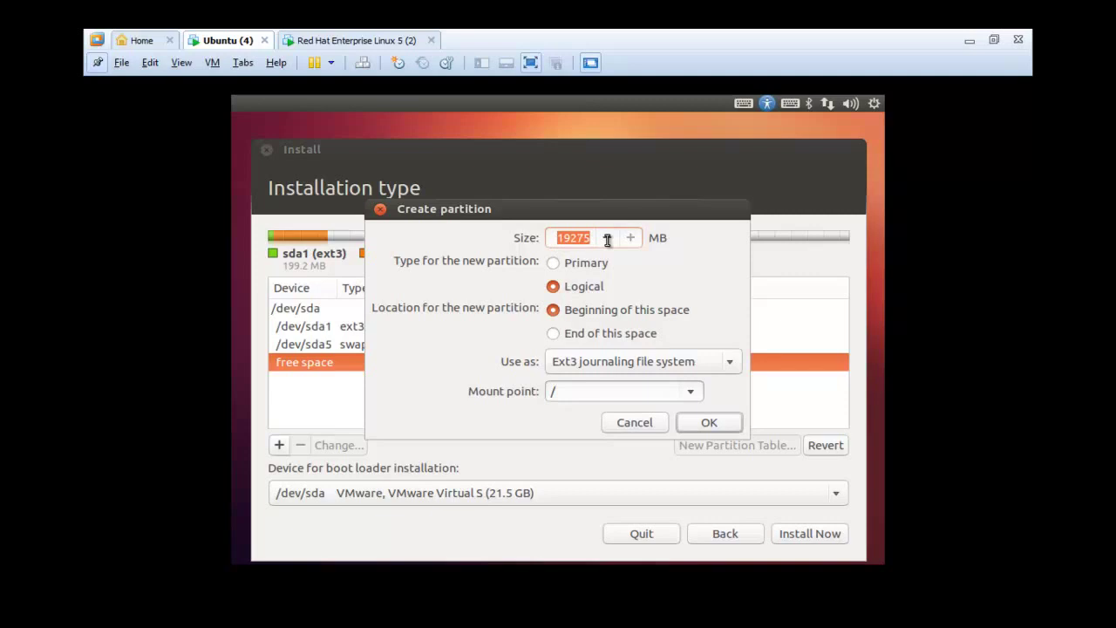
text(10000)
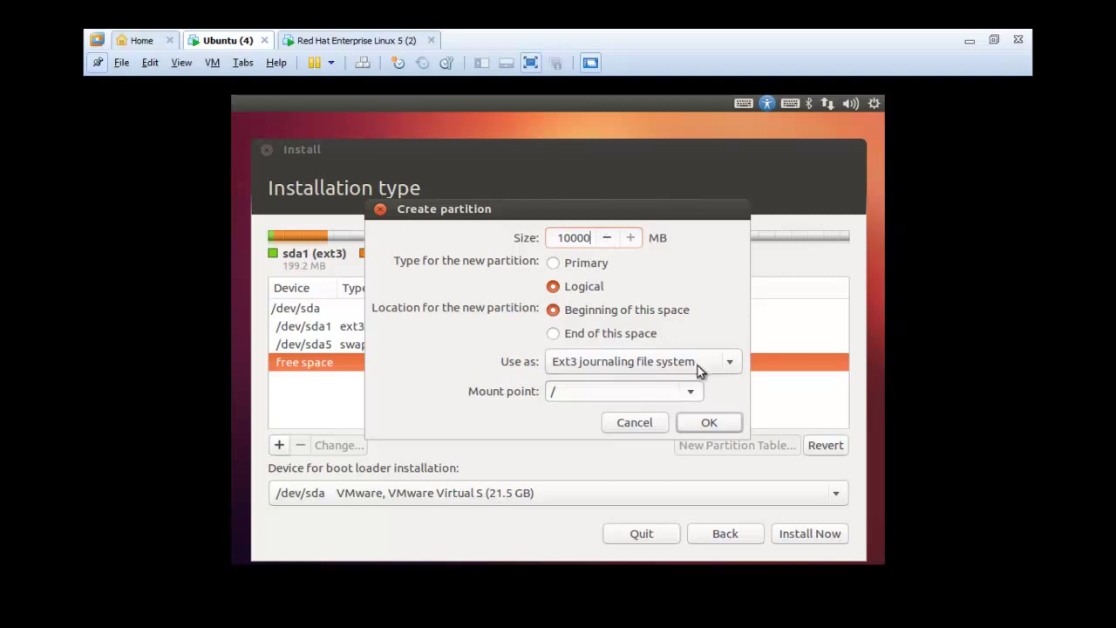
click(711, 422)
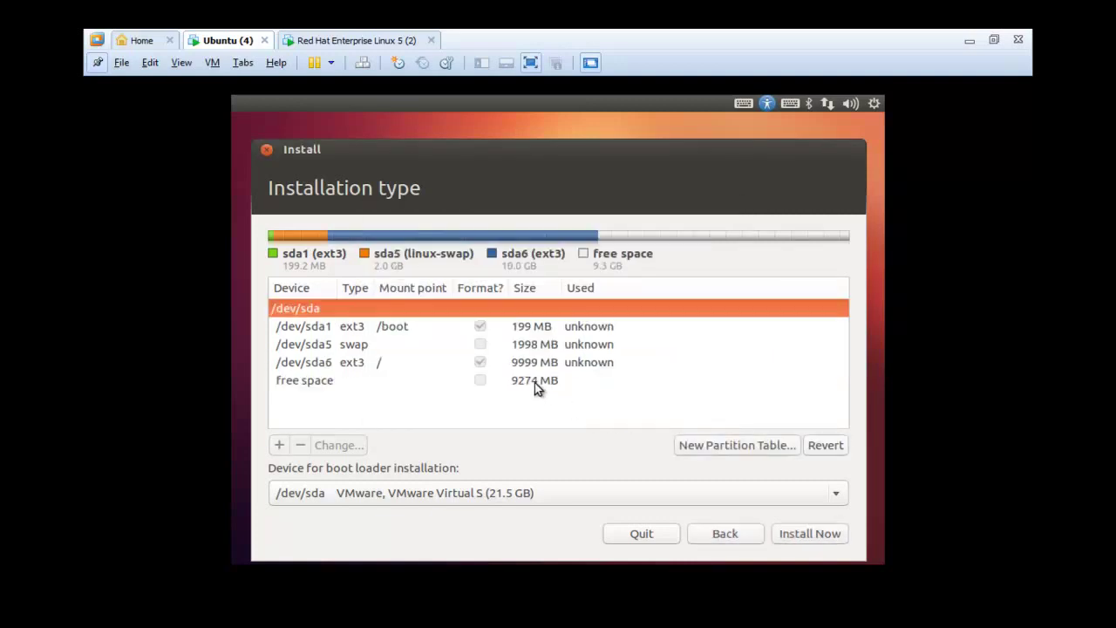
click(535, 382)
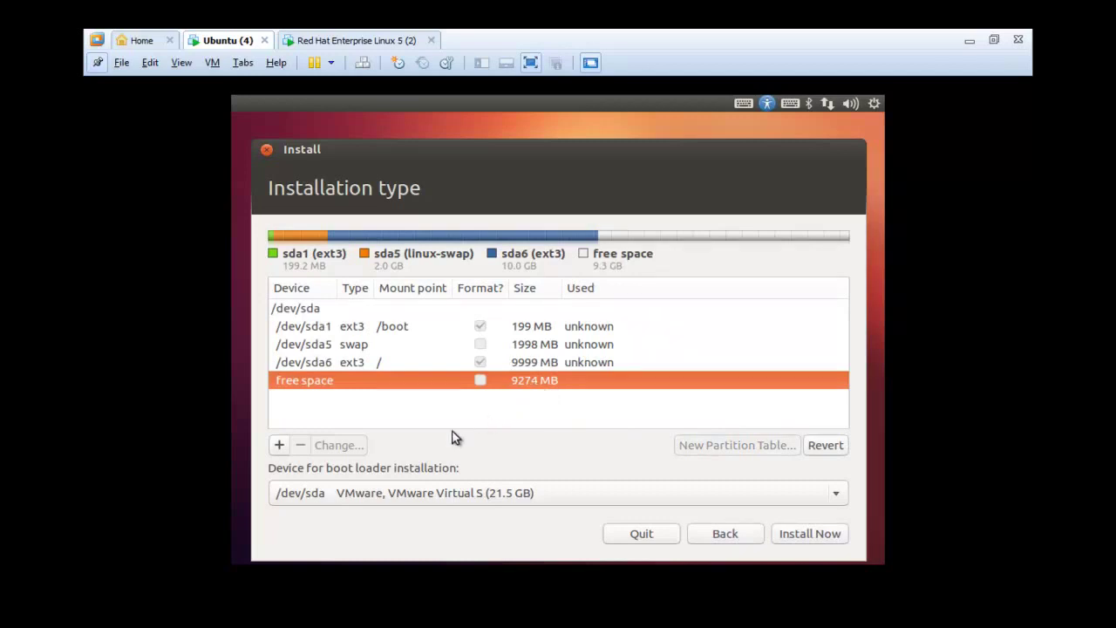
click(280, 445)
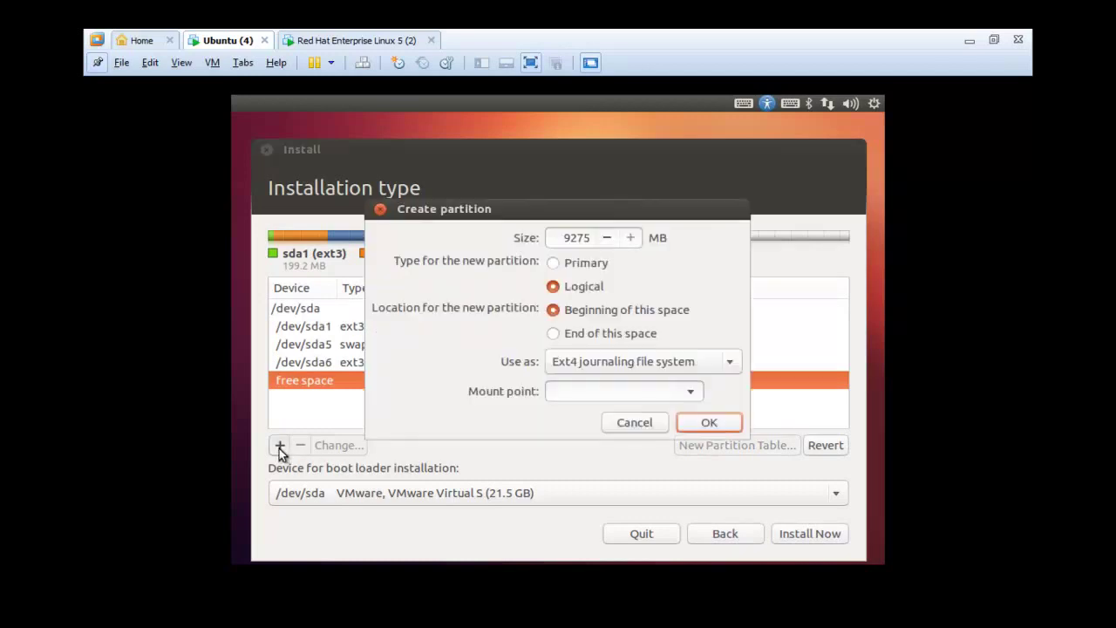
- Make the new partition 3000 MB ext3 mounted at /usr and create it
click(691, 393)
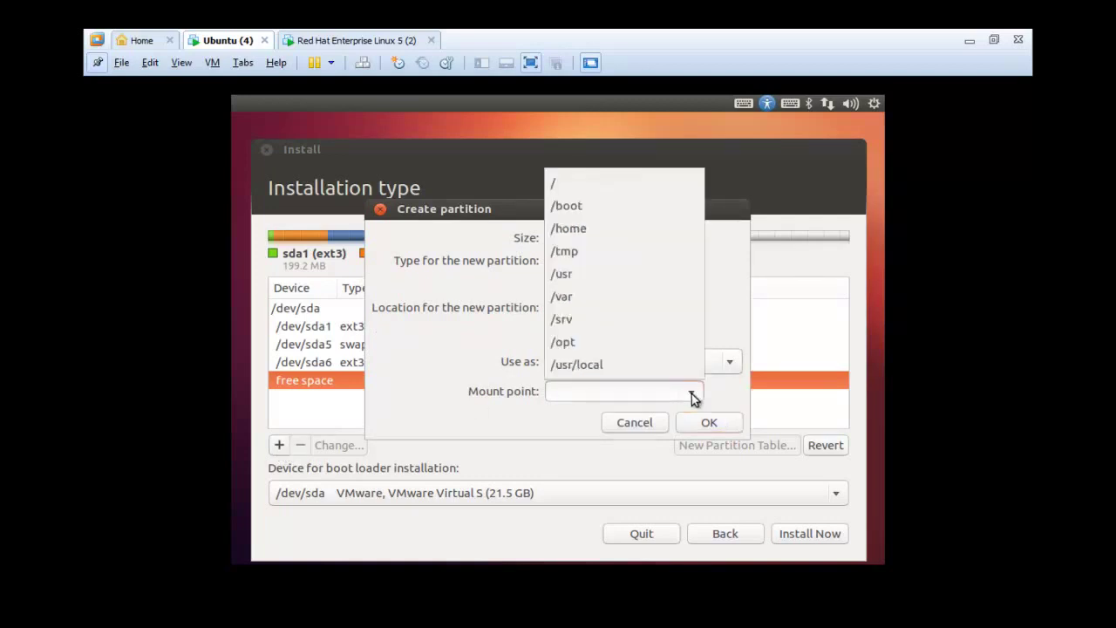
click(576, 278)
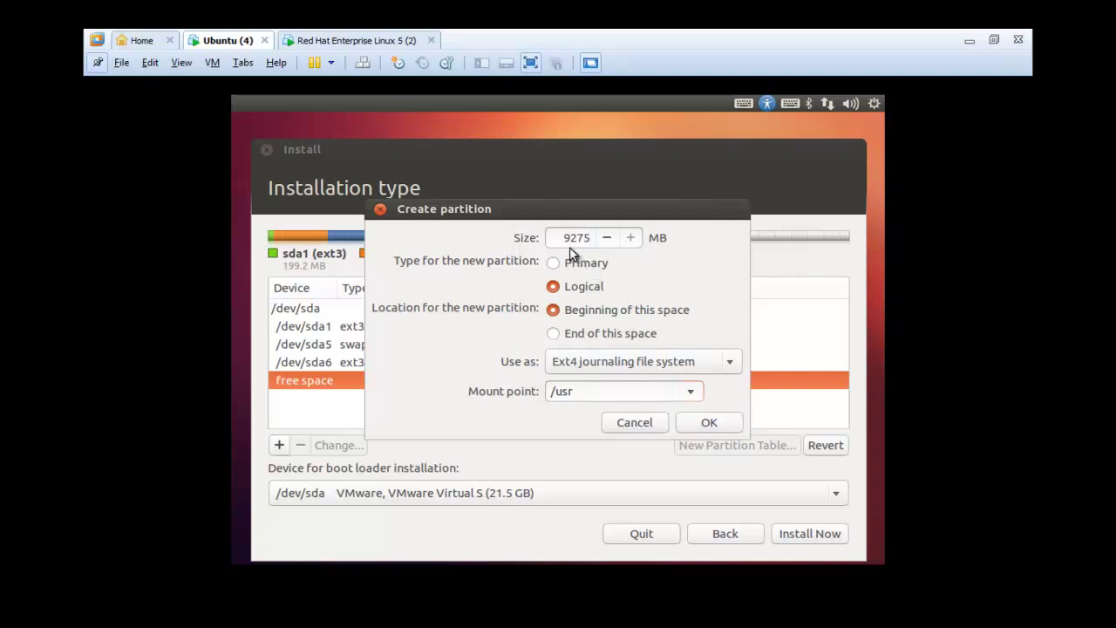
drag(564, 241, 600, 241)
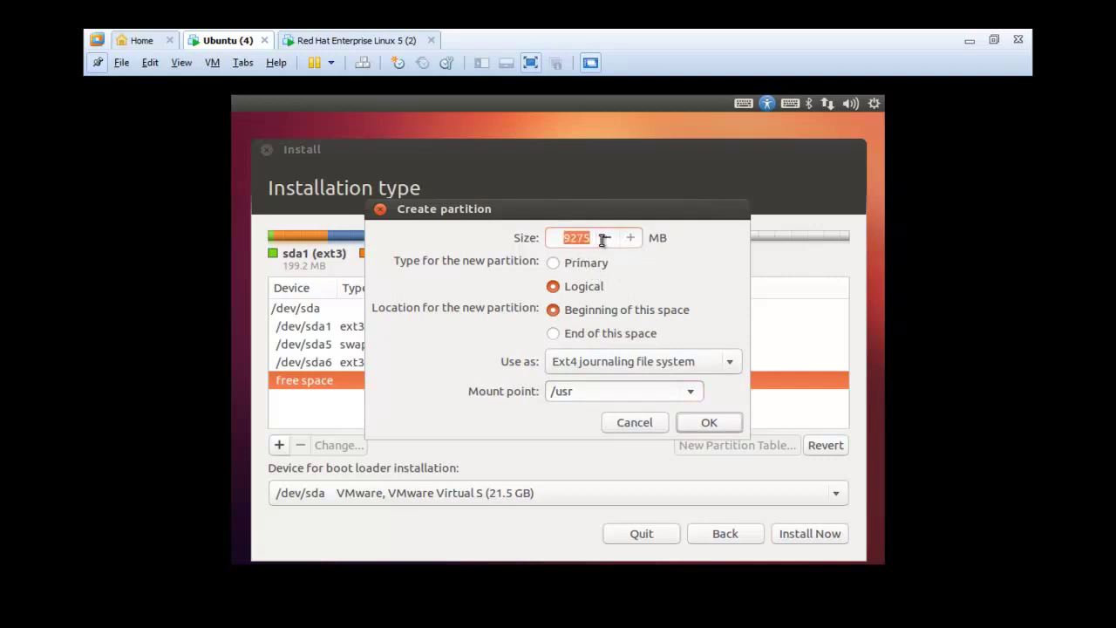
text(3000)
click(672, 363)
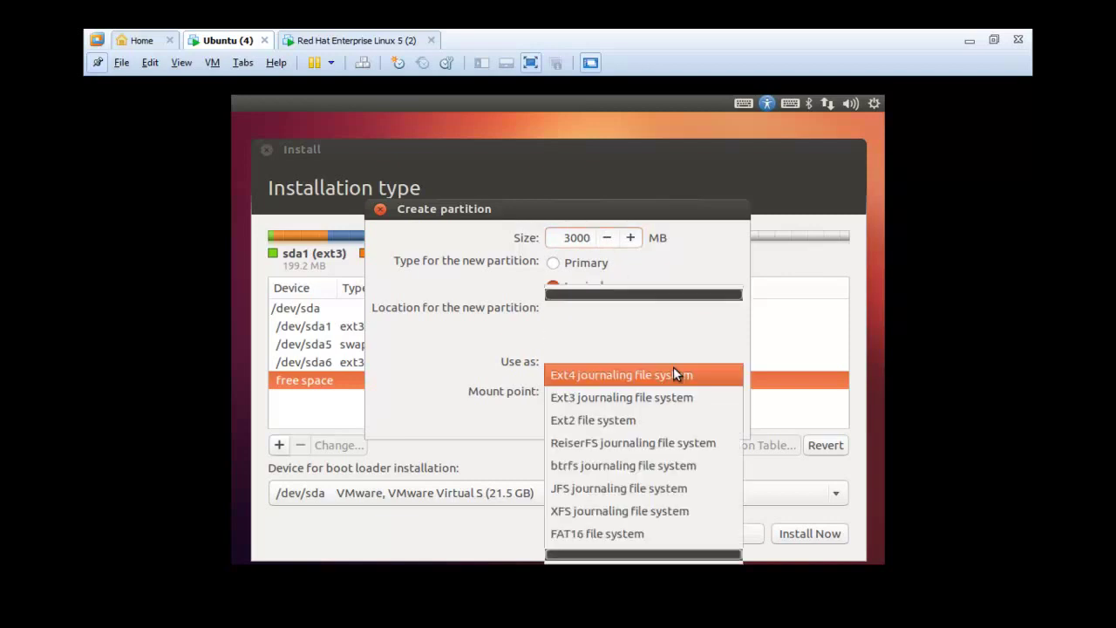
click(657, 394)
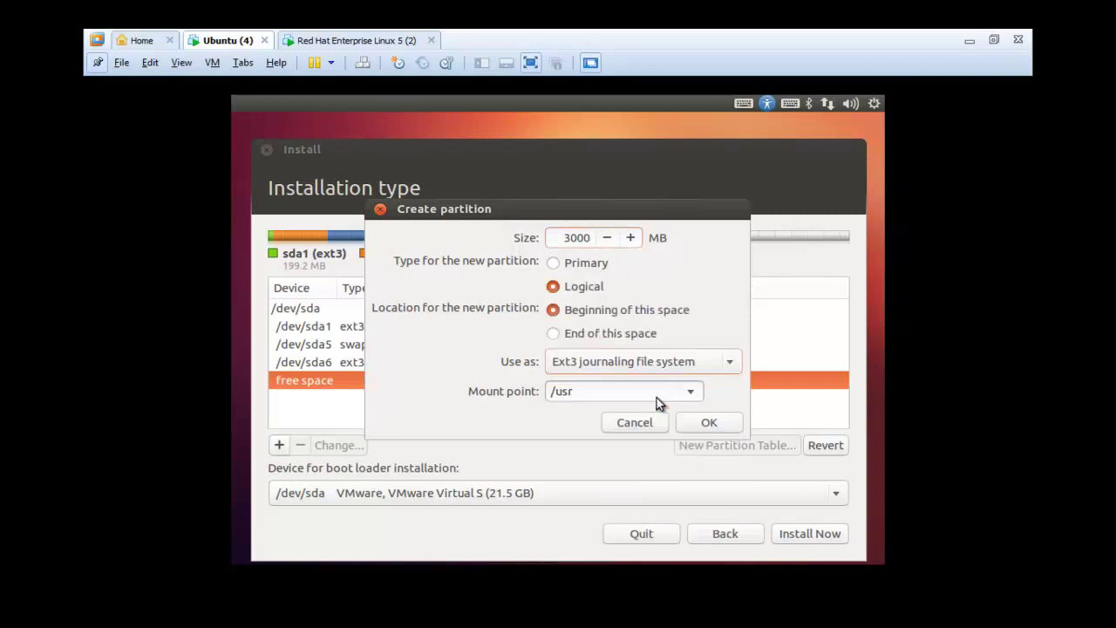
click(708, 423)
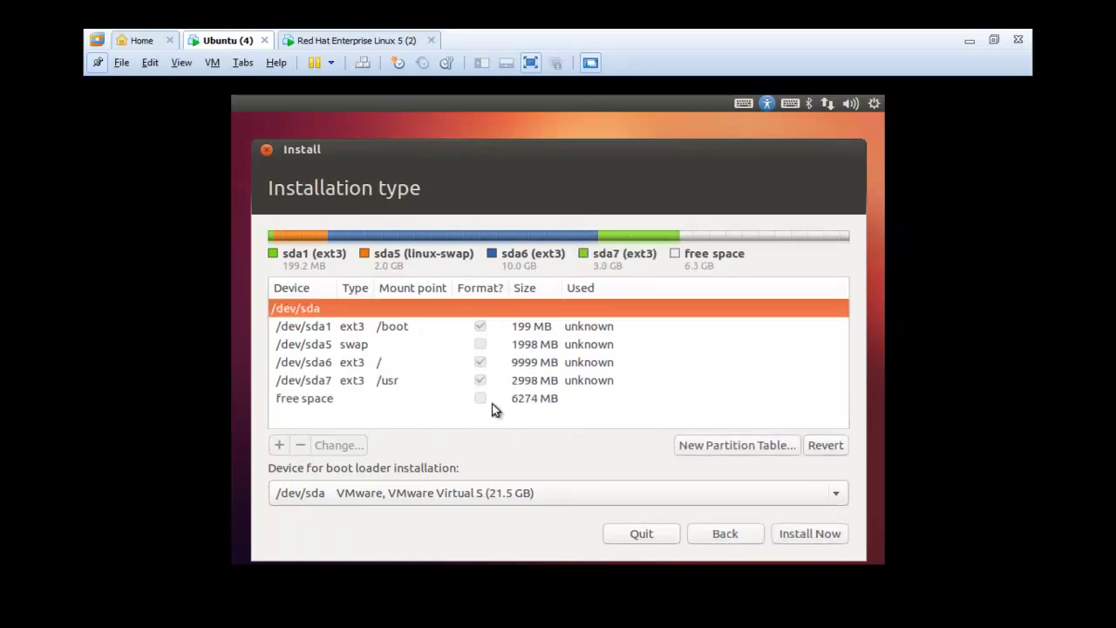
- Turn all remaining free space into an ext3 partition mounted at /var
click(510, 402)
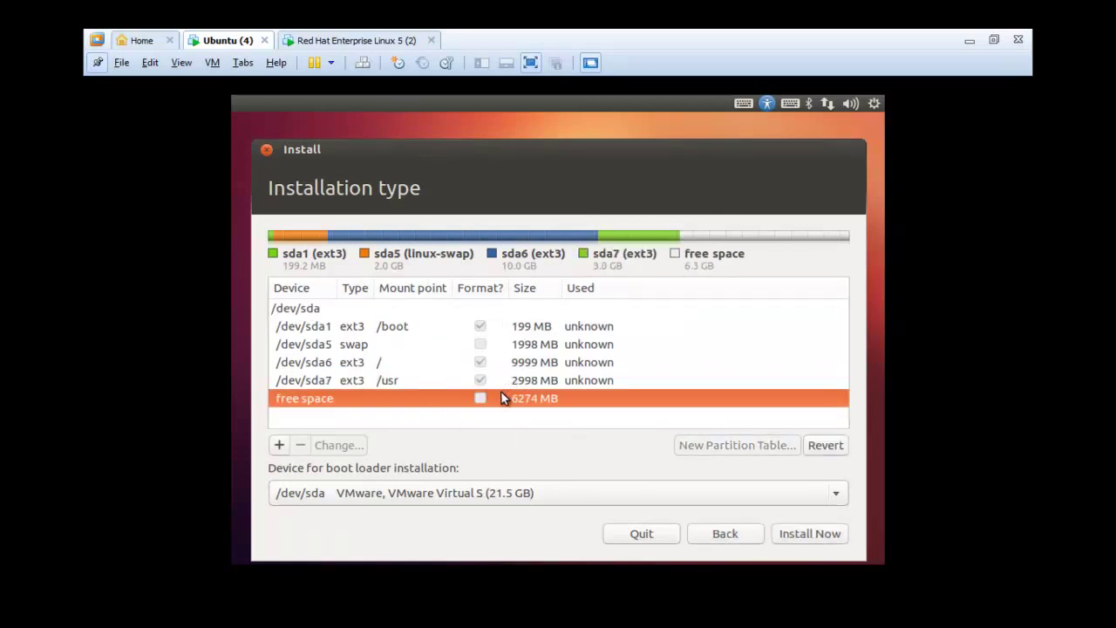
click(279, 446)
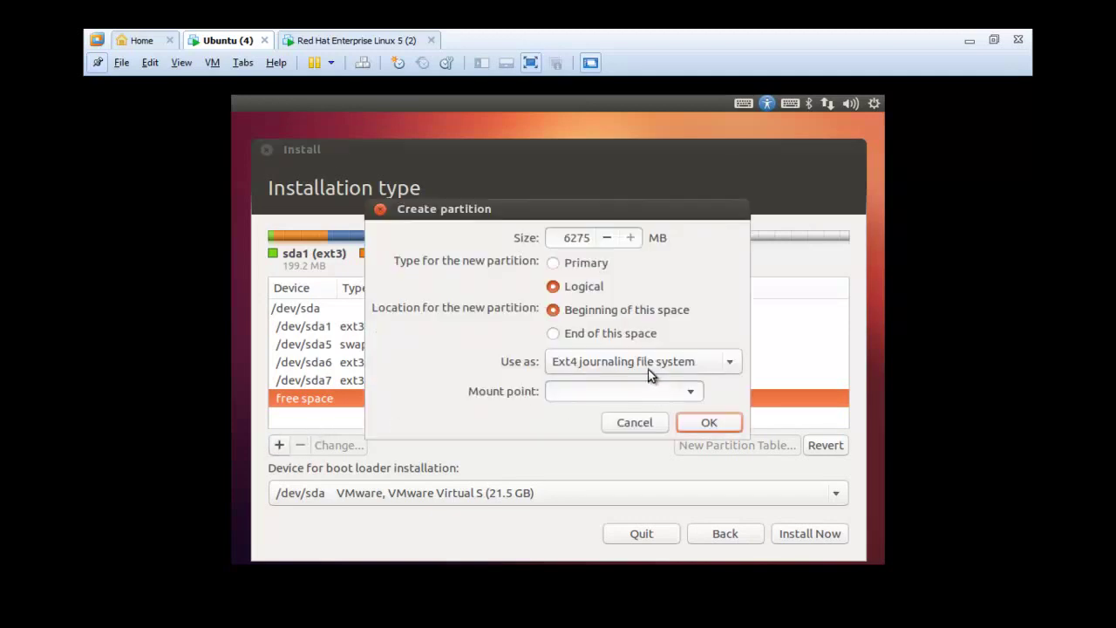
click(691, 390)
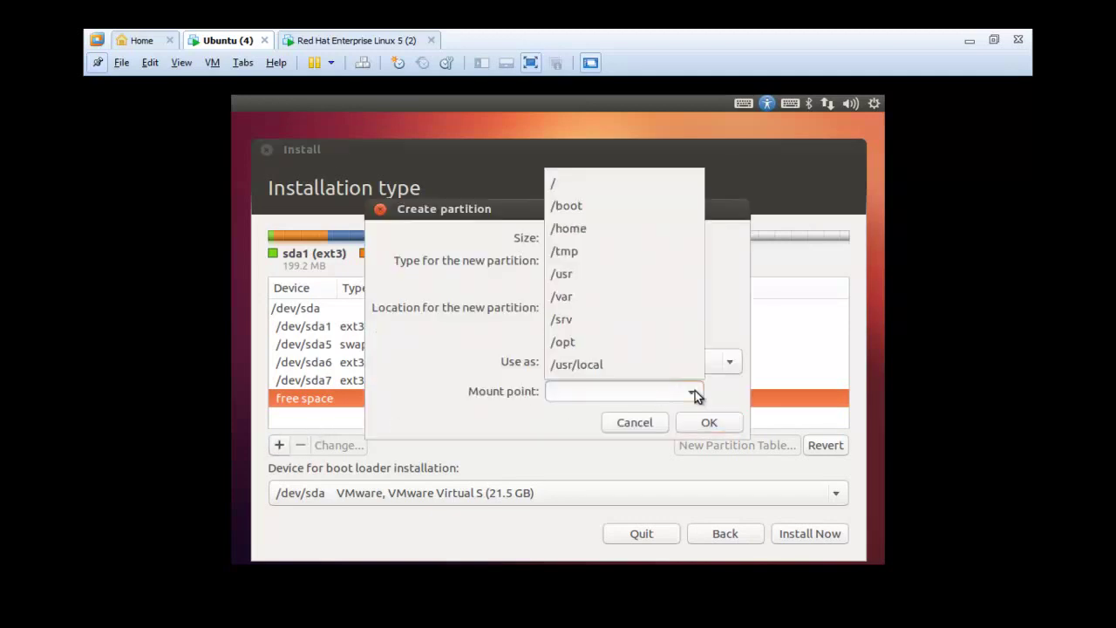
click(627, 298)
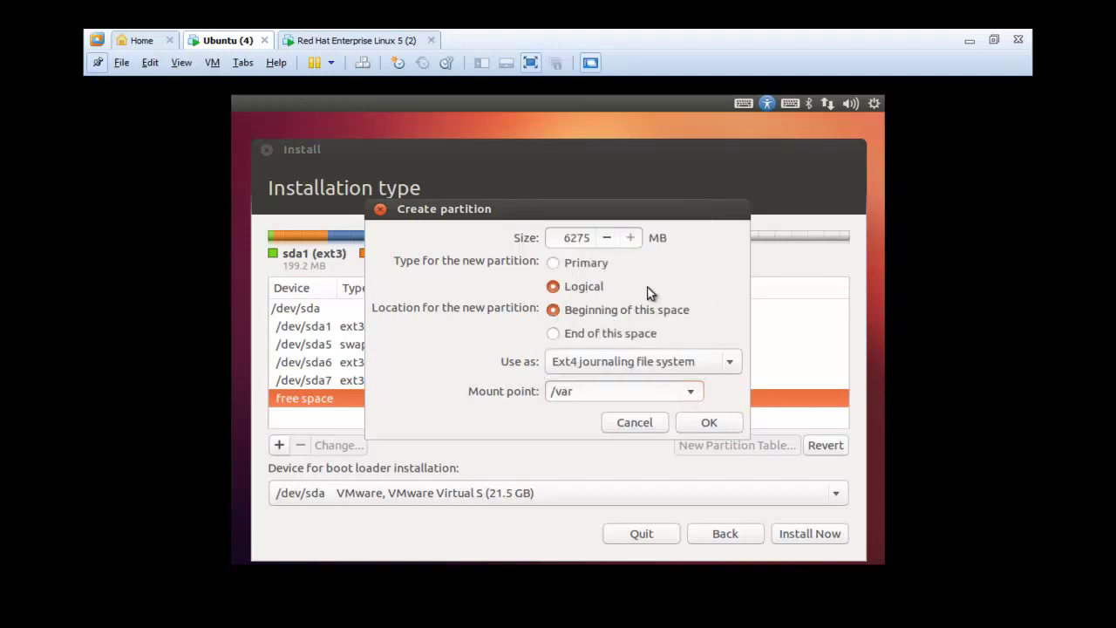
click(631, 357)
click(608, 392)
click(708, 422)
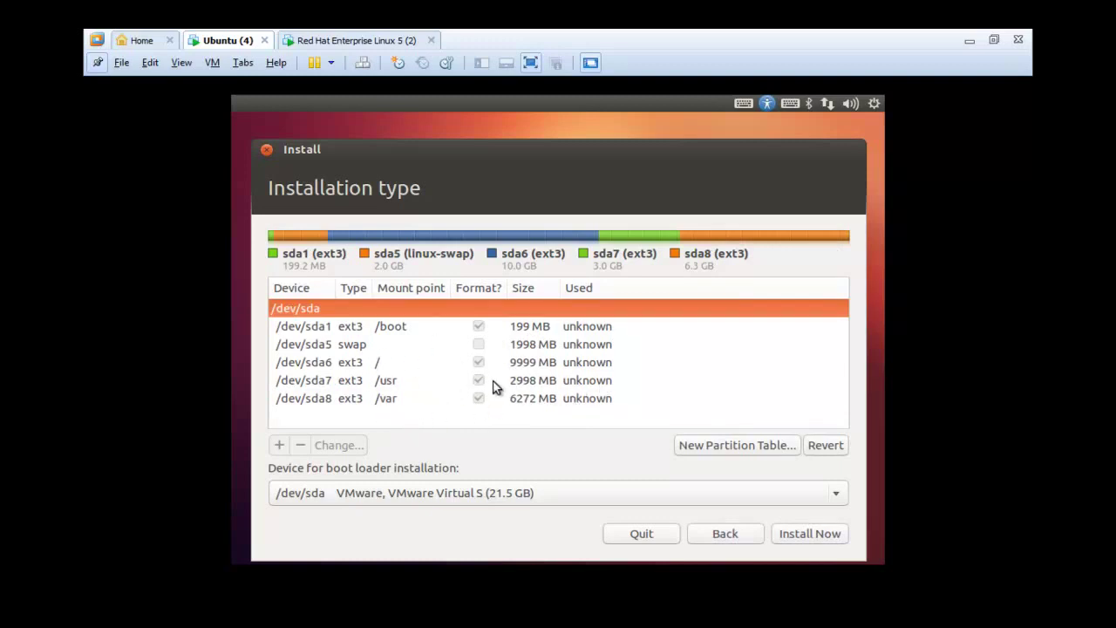
click(573, 370)
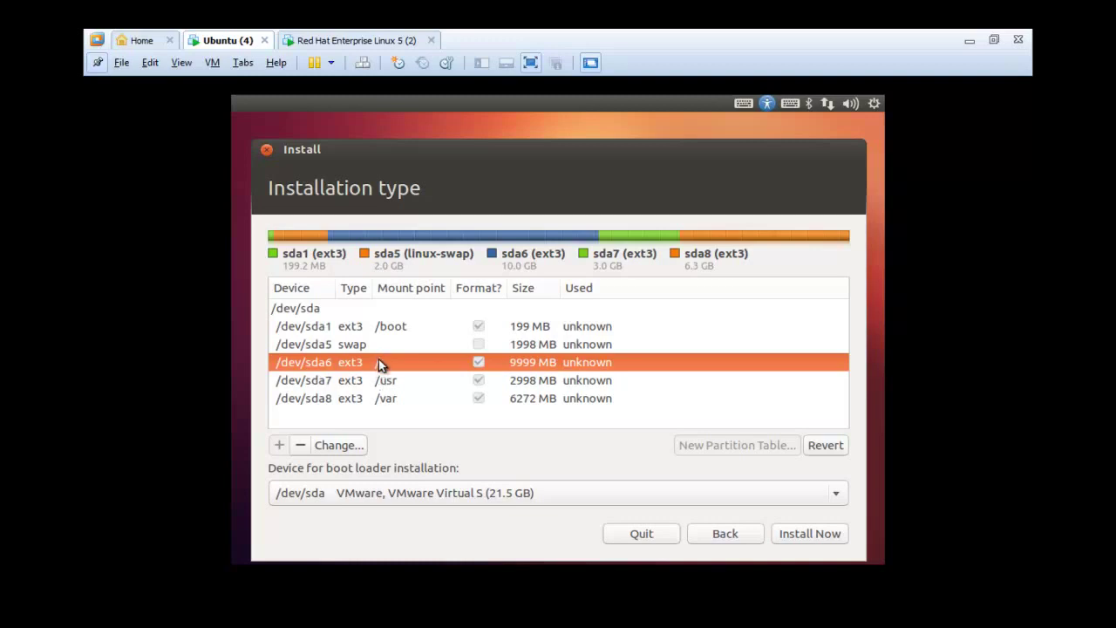
- Begin the Ubuntu install with this partition layout, then bring up the Red Hat Enterprise Linux 5 machine
click(795, 543)
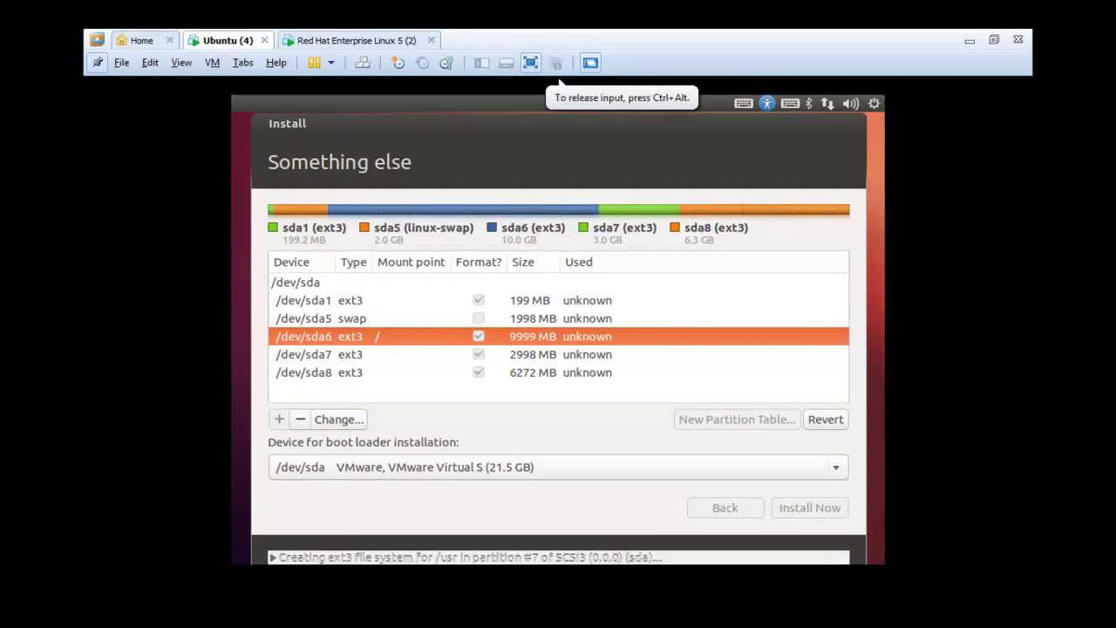
click(344, 40)
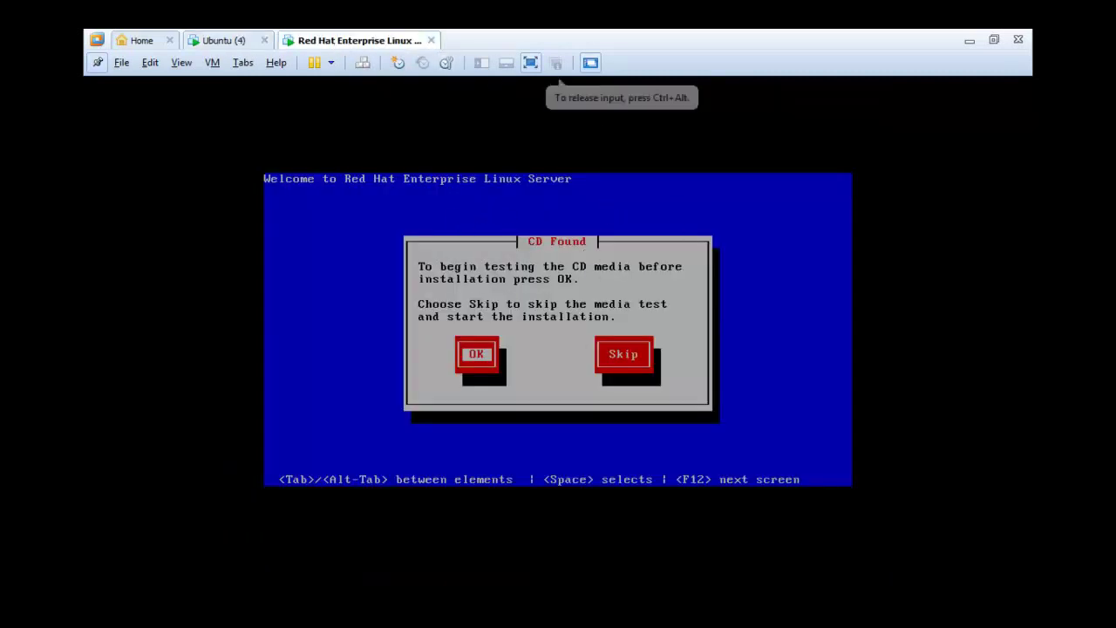
- Skip the RHEL 5 CD media test, then release input and return to the Ubuntu (4) machine
key(Tab)
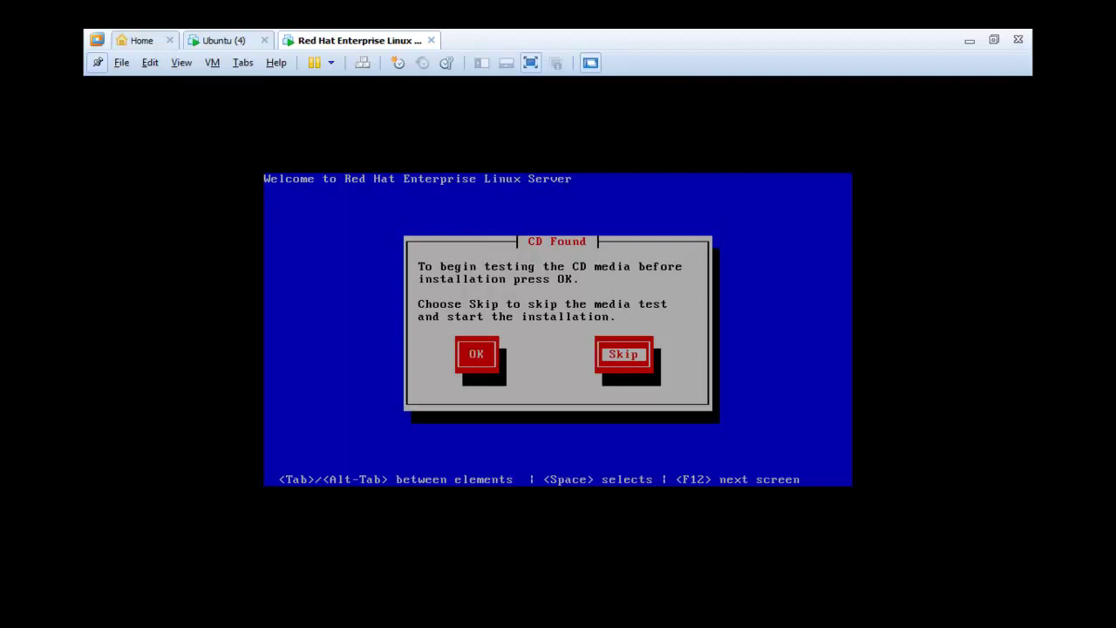
key(Return)
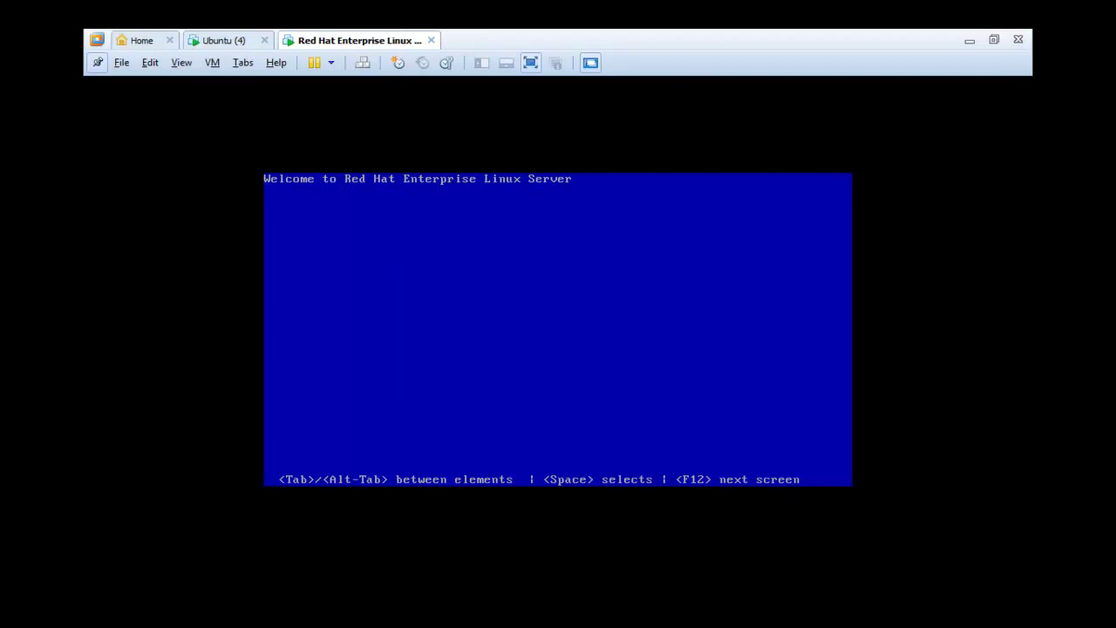
key(ctrl+alt)
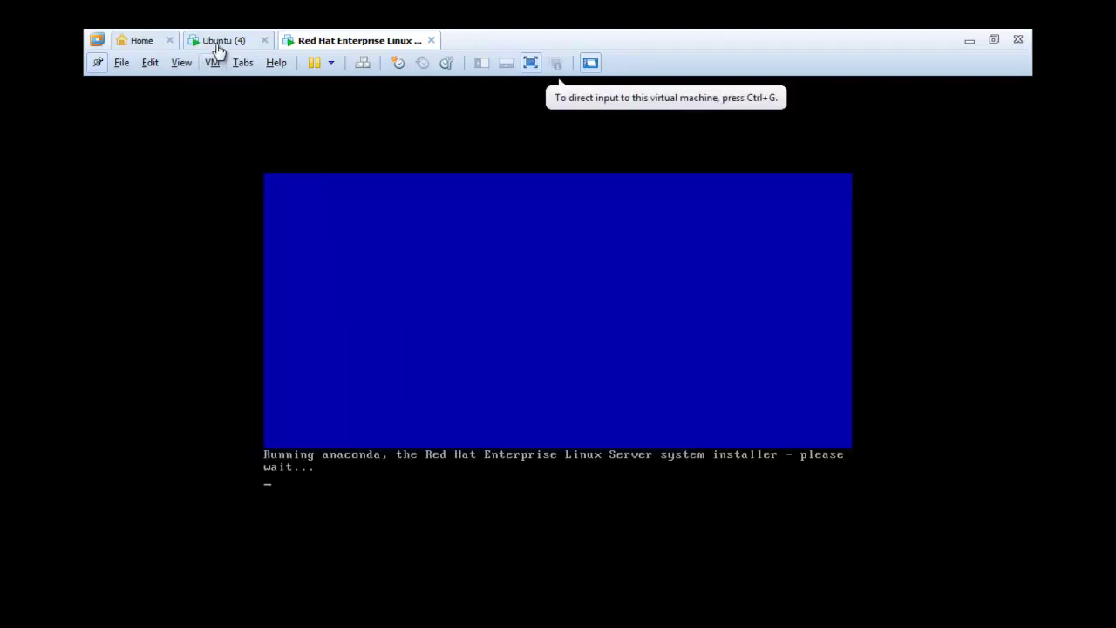
click(217, 43)
click(349, 109)
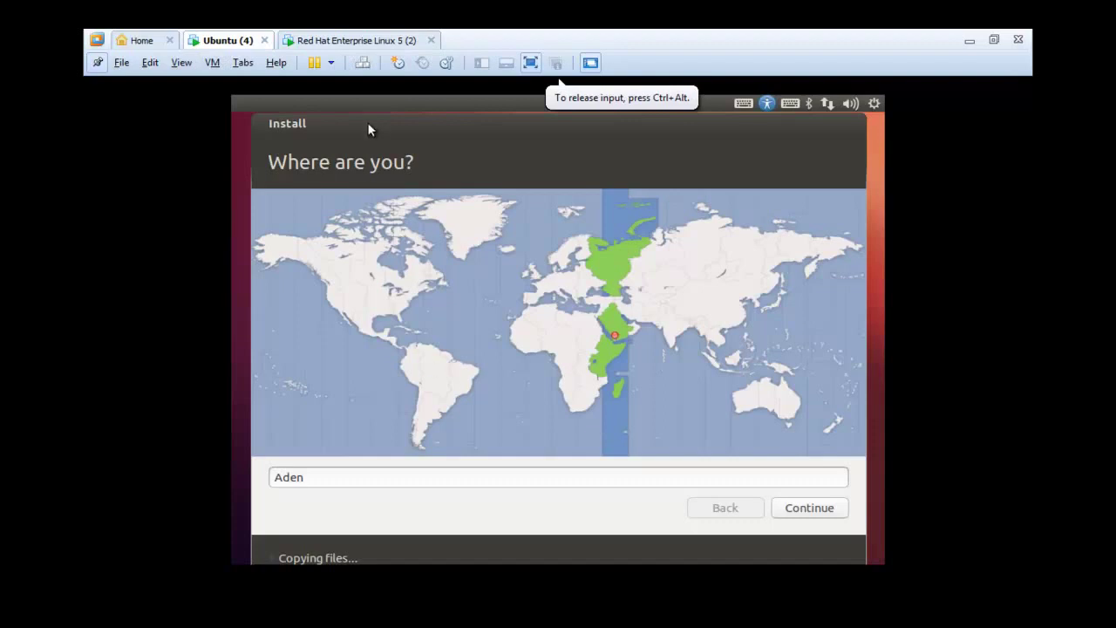
click(323, 40)
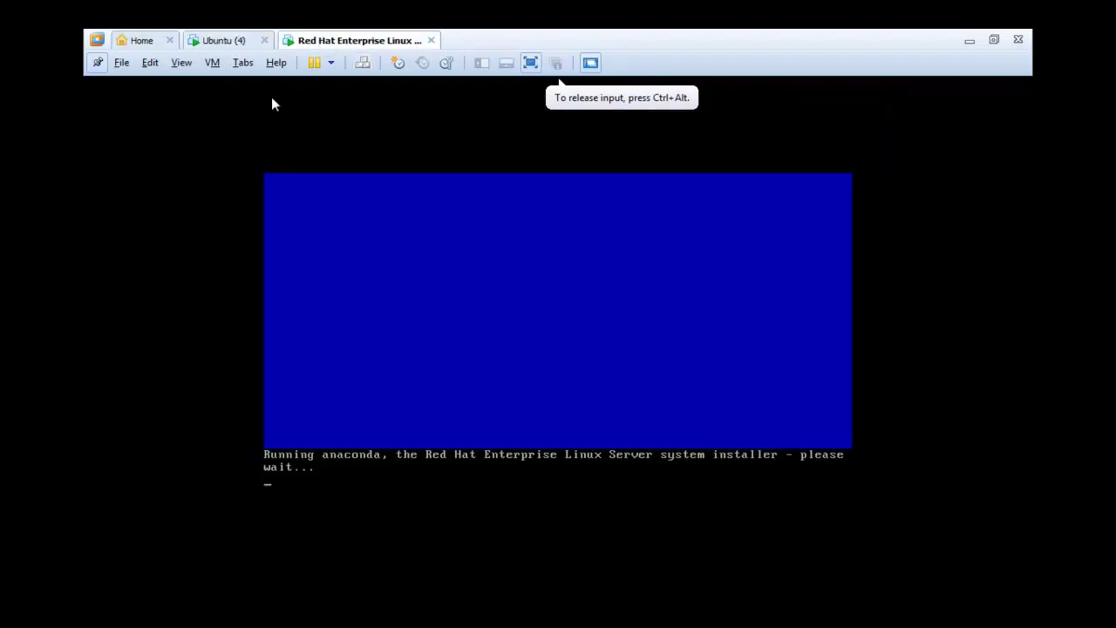
click(217, 40)
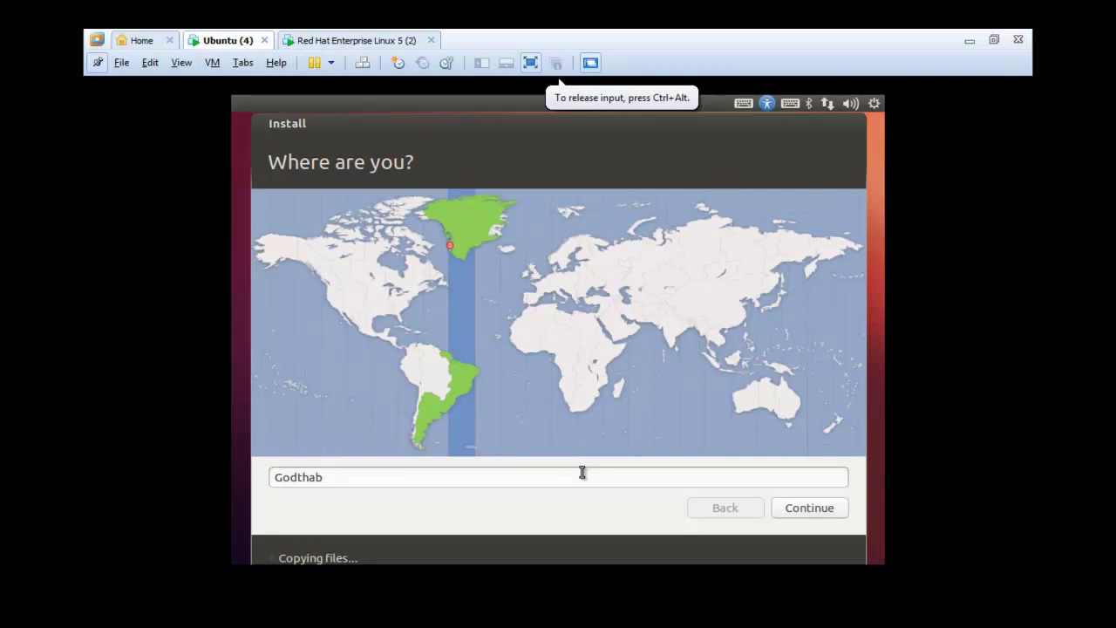
- Choose Aden as the Ubuntu timezone and accept the English (US) keyboard layout
click(619, 337)
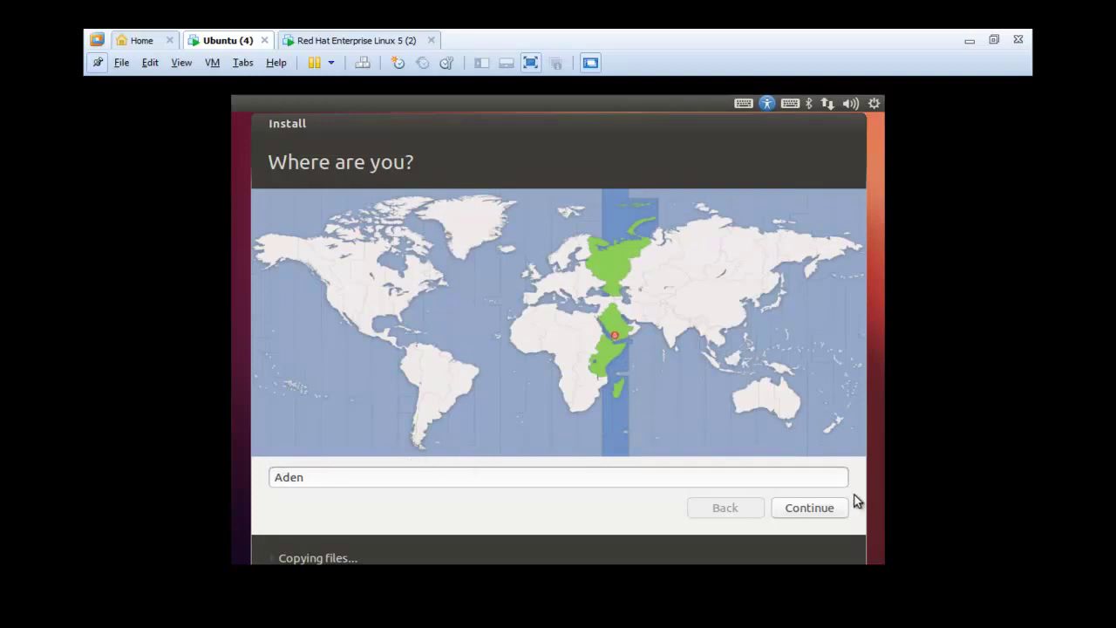
click(826, 511)
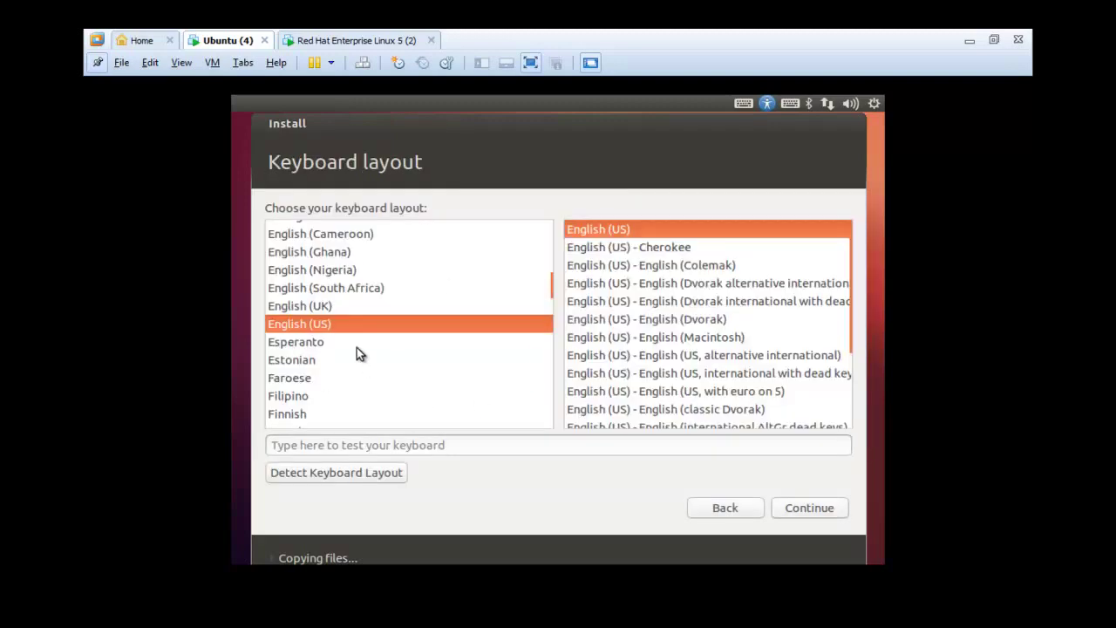
click(795, 508)
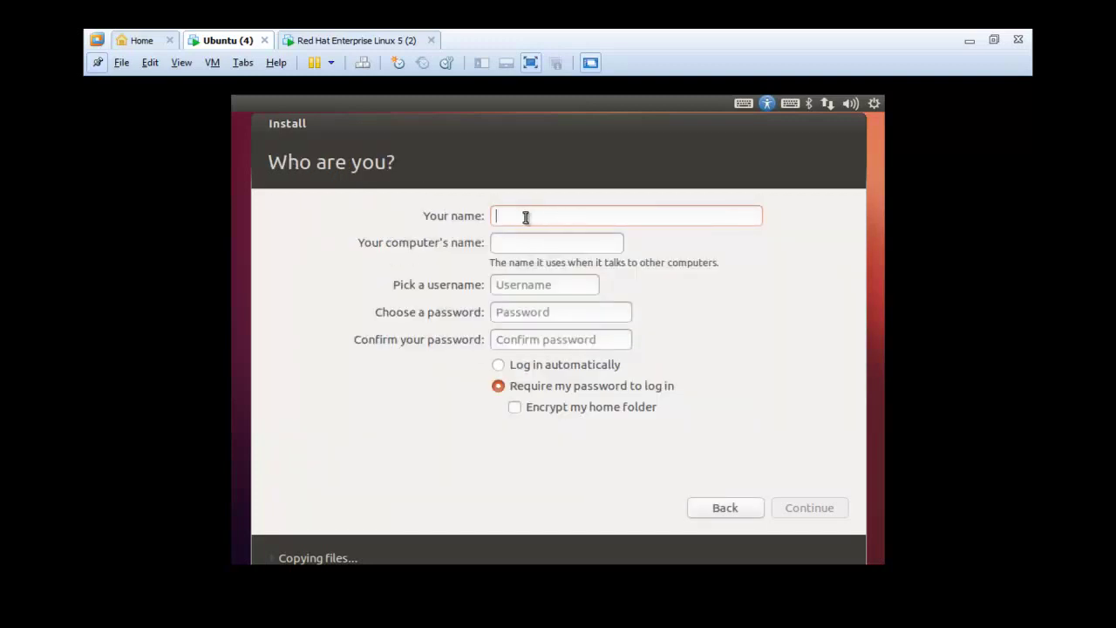
- Enter the account username and password on the Who are you? page and continue installing
text(wlaa)
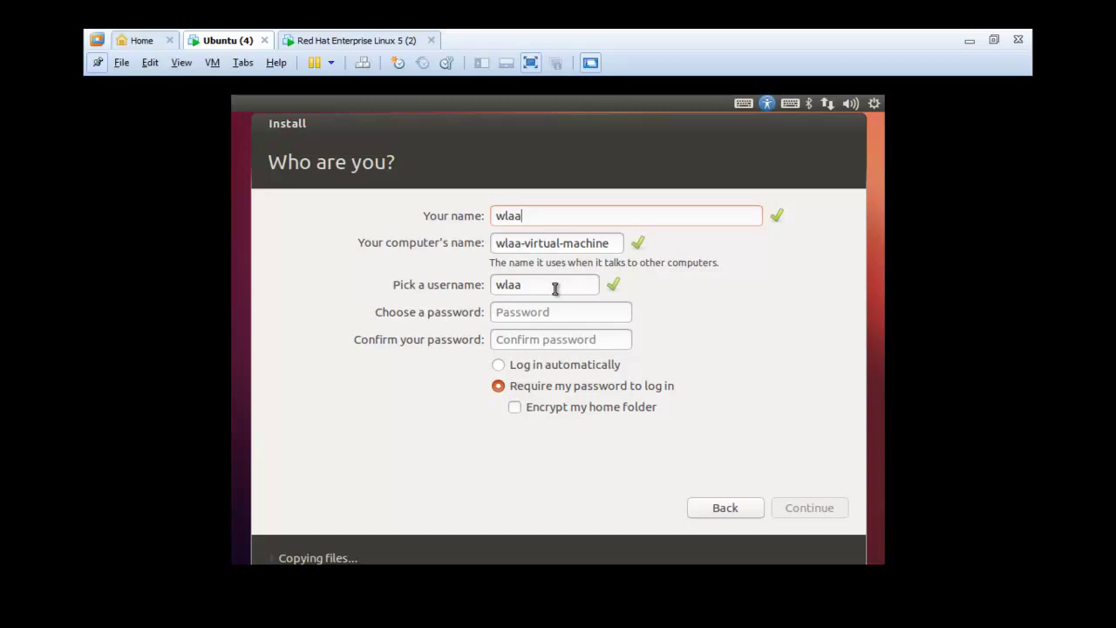
click(511, 312)
text(12)
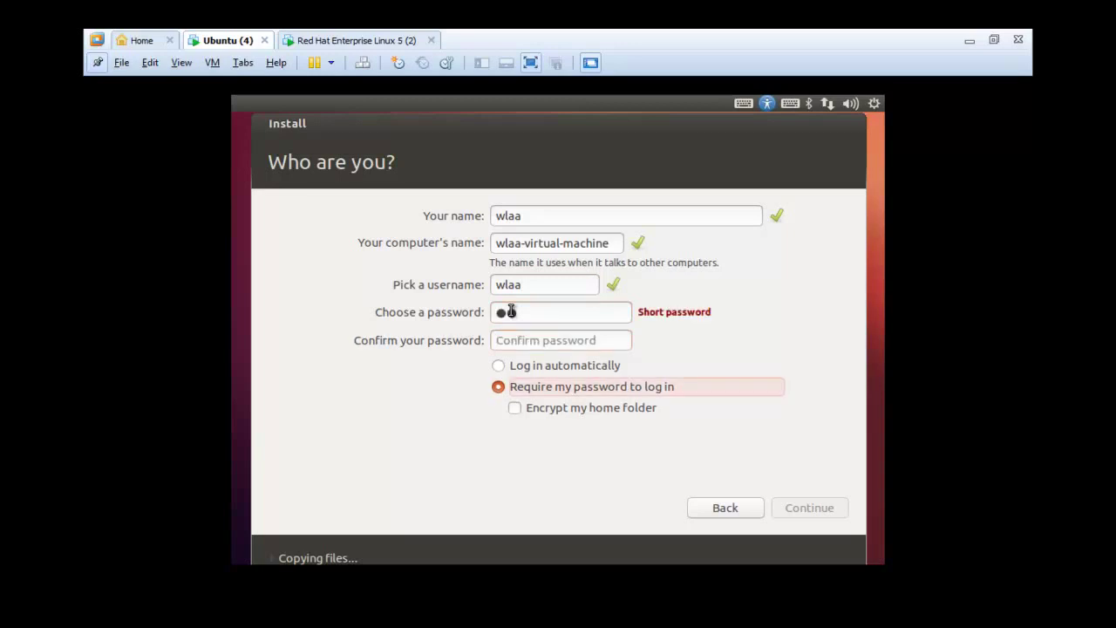
key(BackSpace)
key(BackSpace)
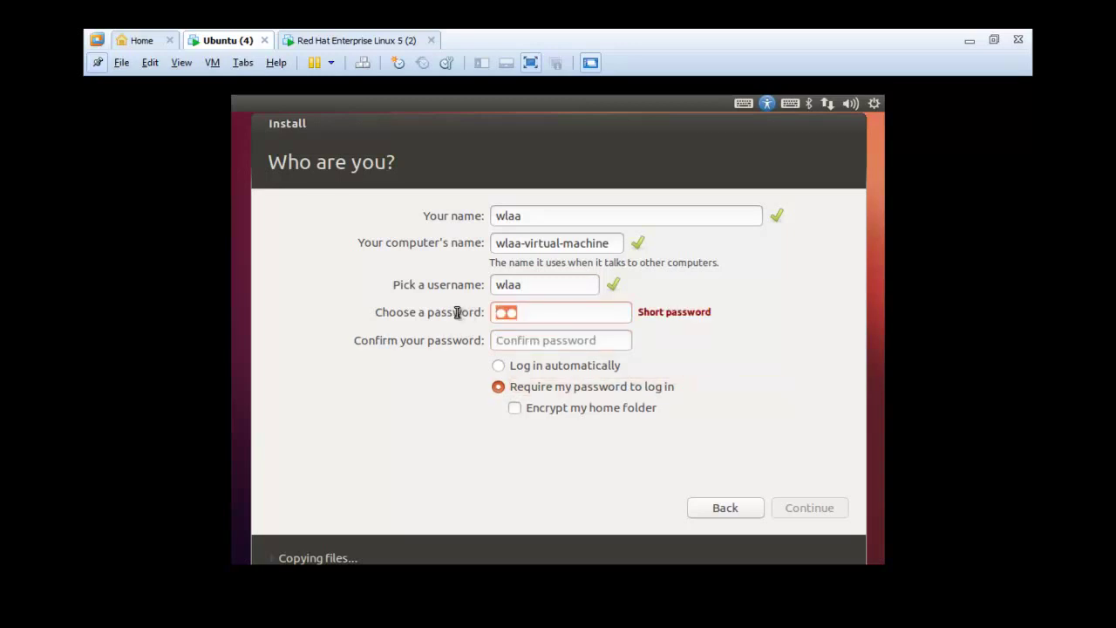
key(Tab)
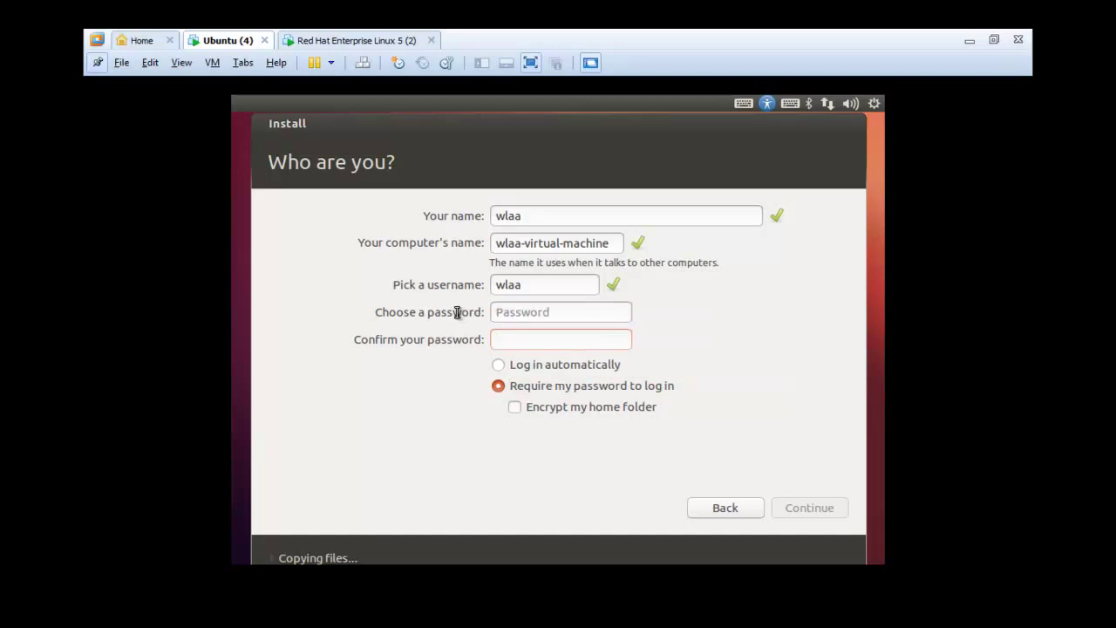
click(535, 315)
text(*****)
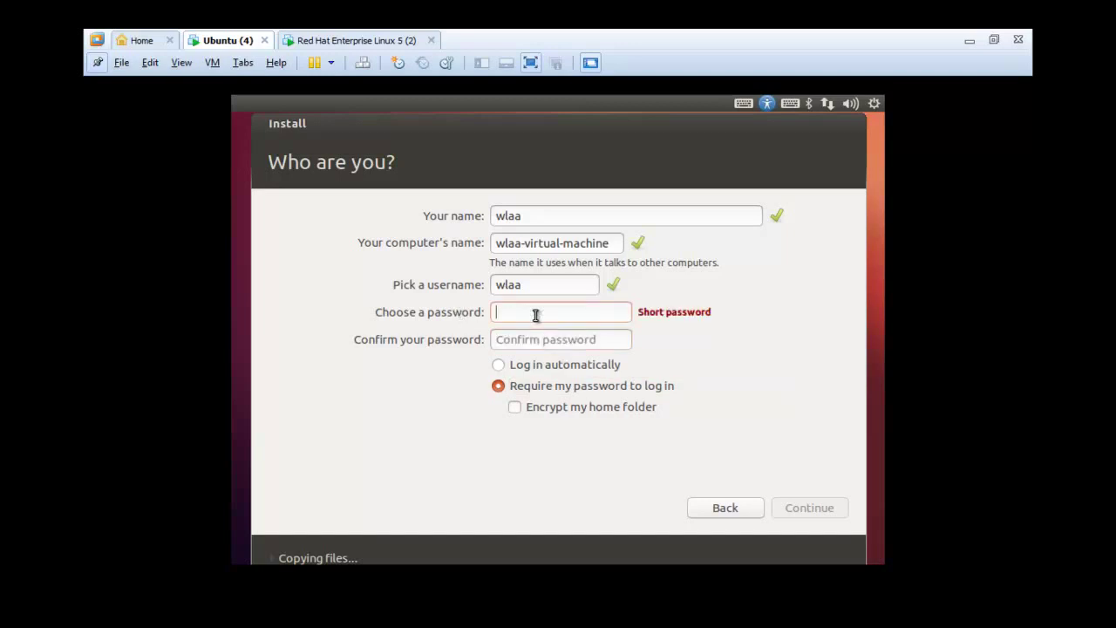
text(**)
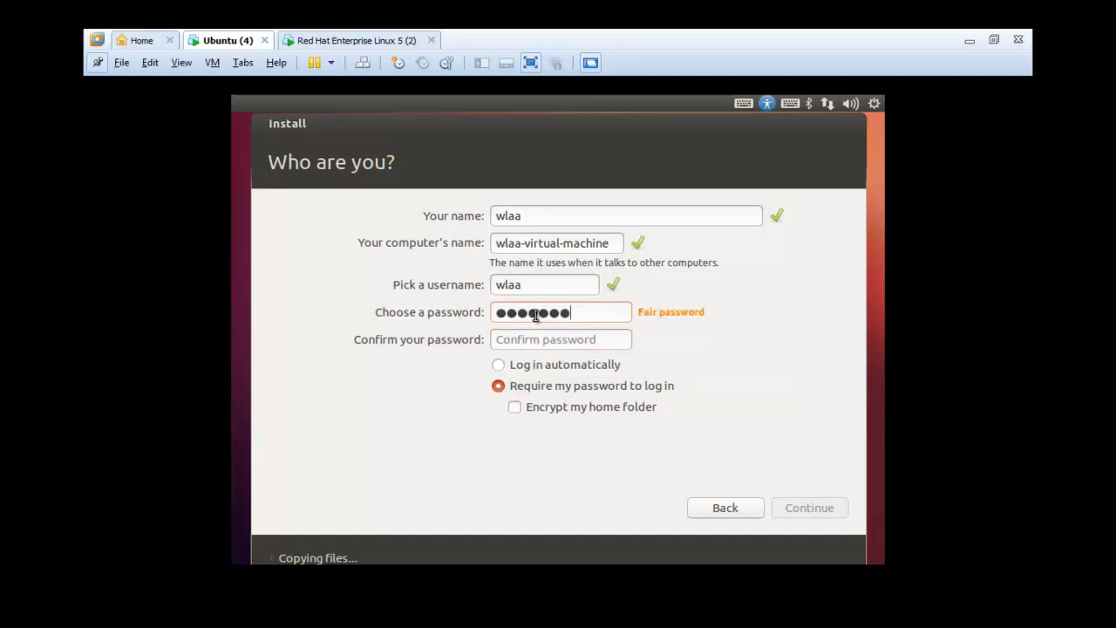
text(*)
click(542, 340)
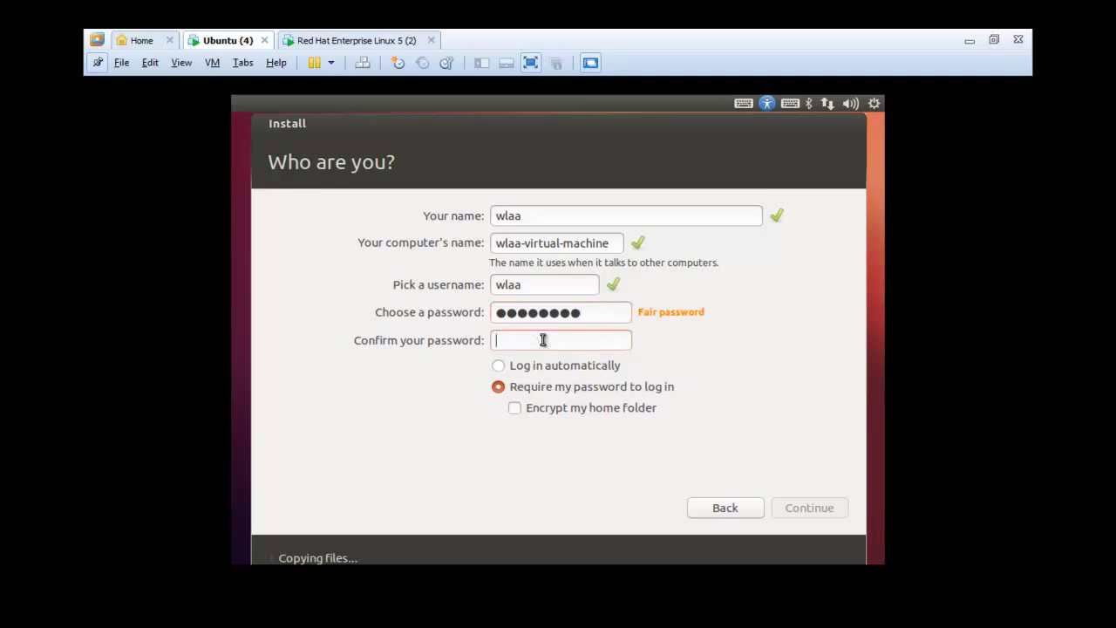
text(********)
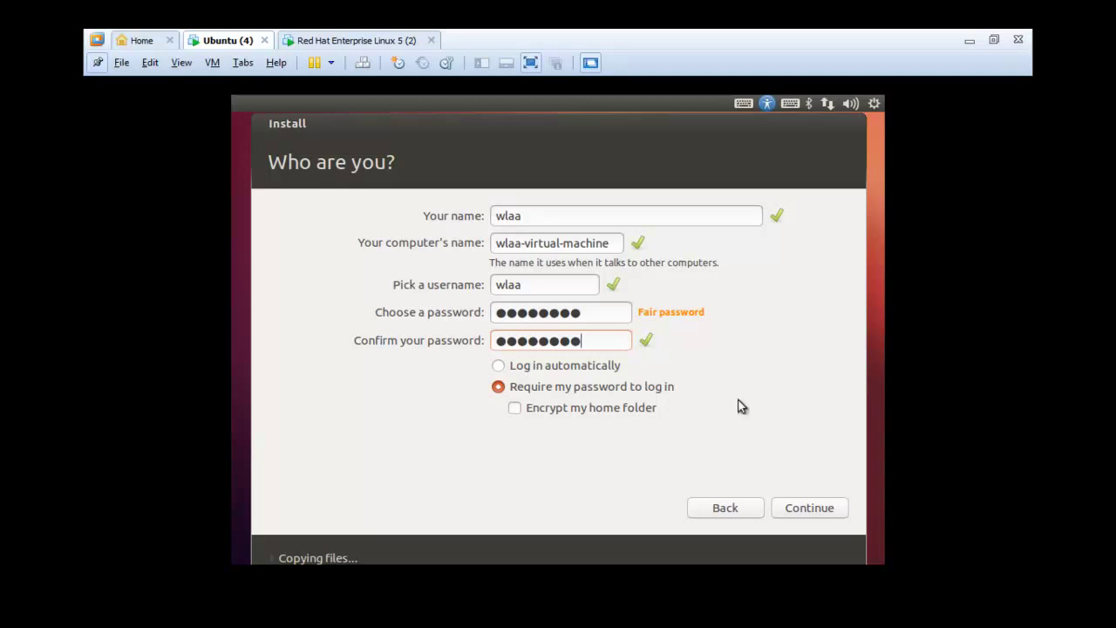
click(828, 512)
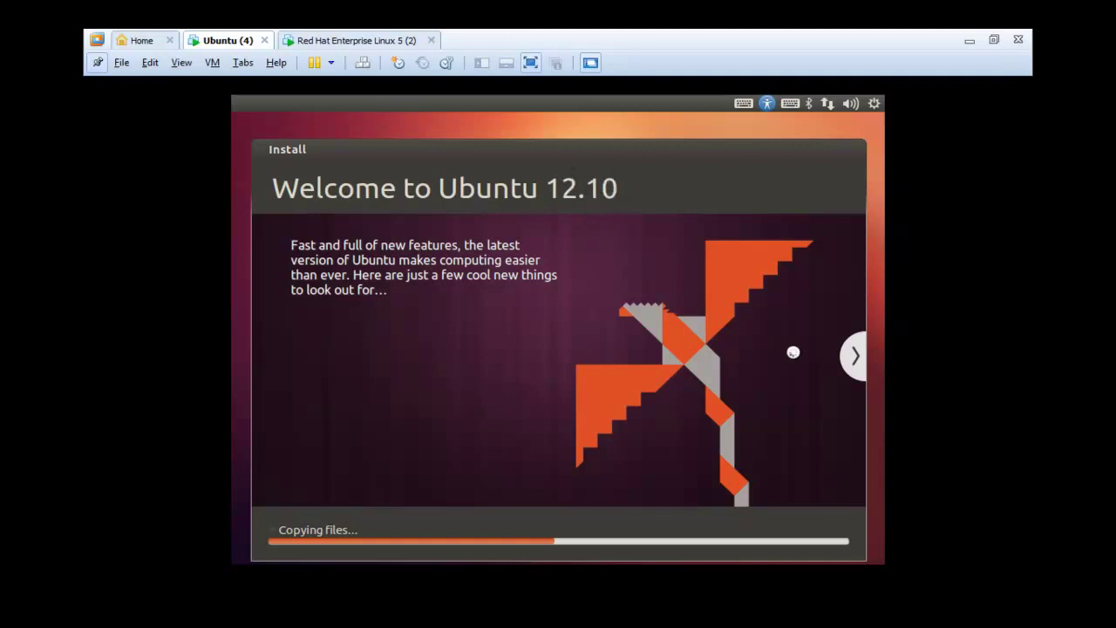
- Advance the Ubuntu slideshow three slides, then switch to the Red Hat Enterprise Linux 5 machine
click(858, 371)
click(857, 371)
click(857, 371)
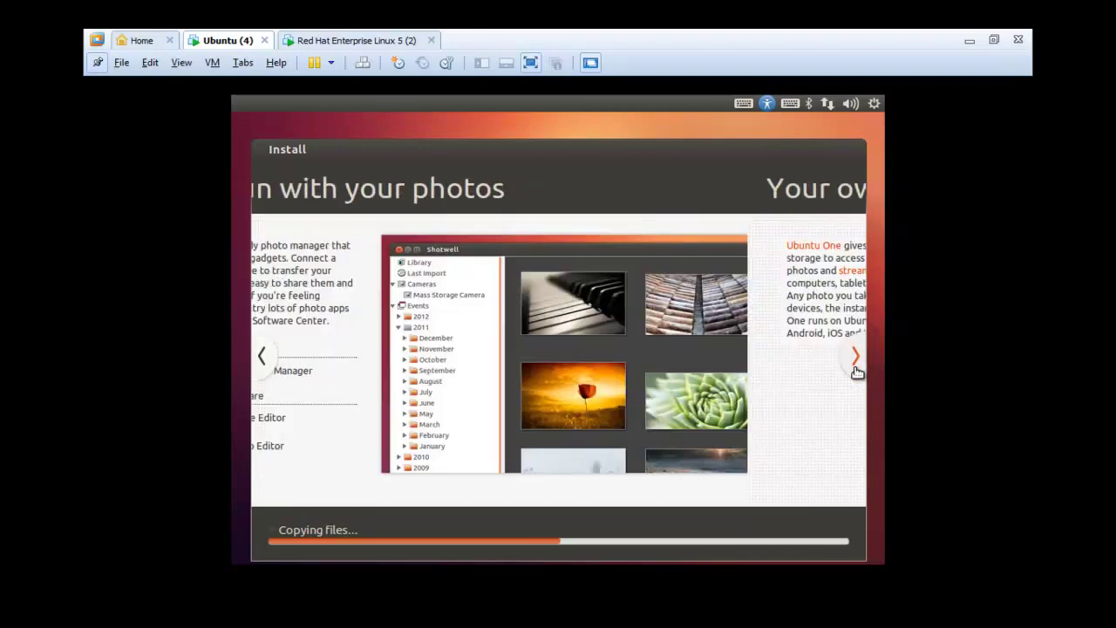
click(375, 40)
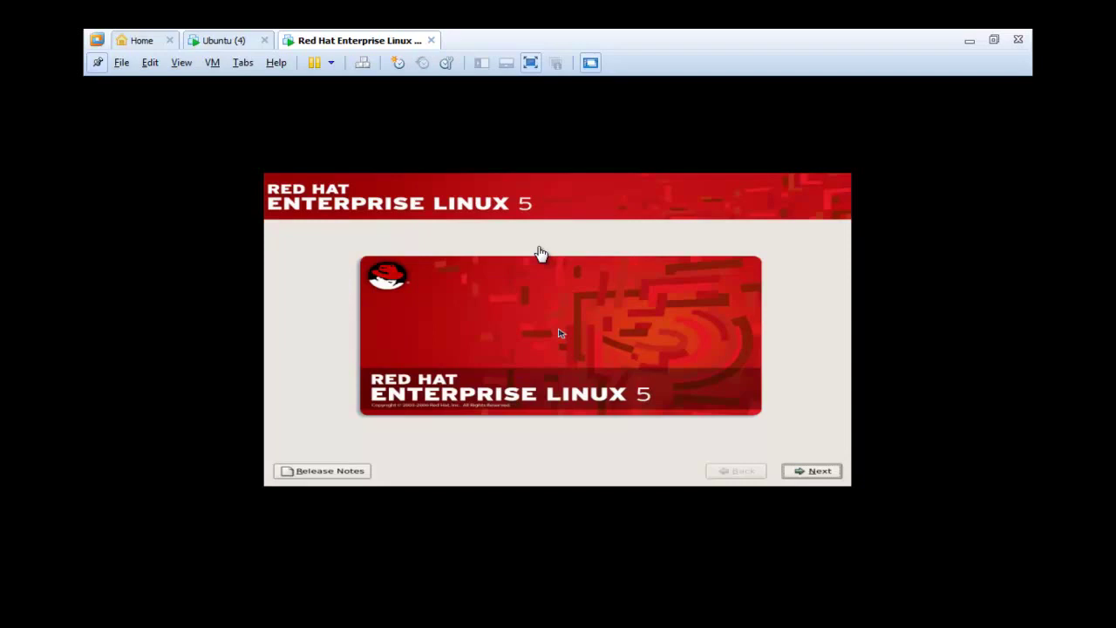
- Advance the RHEL installer with English and a U.S. English keyboard, skipping the installation number
click(785, 430)
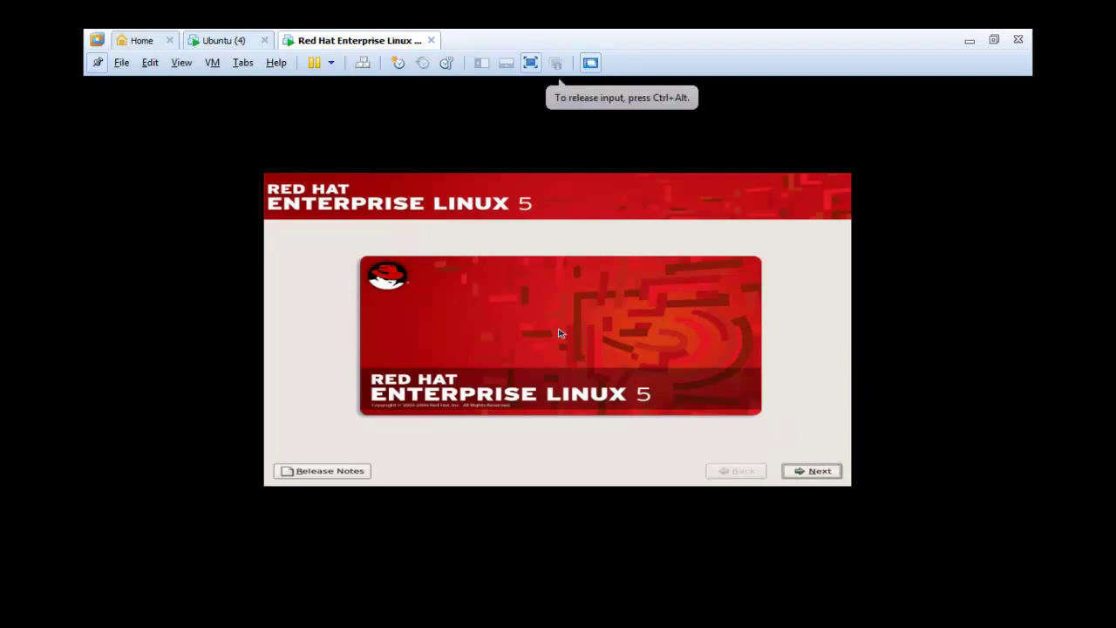
click(811, 473)
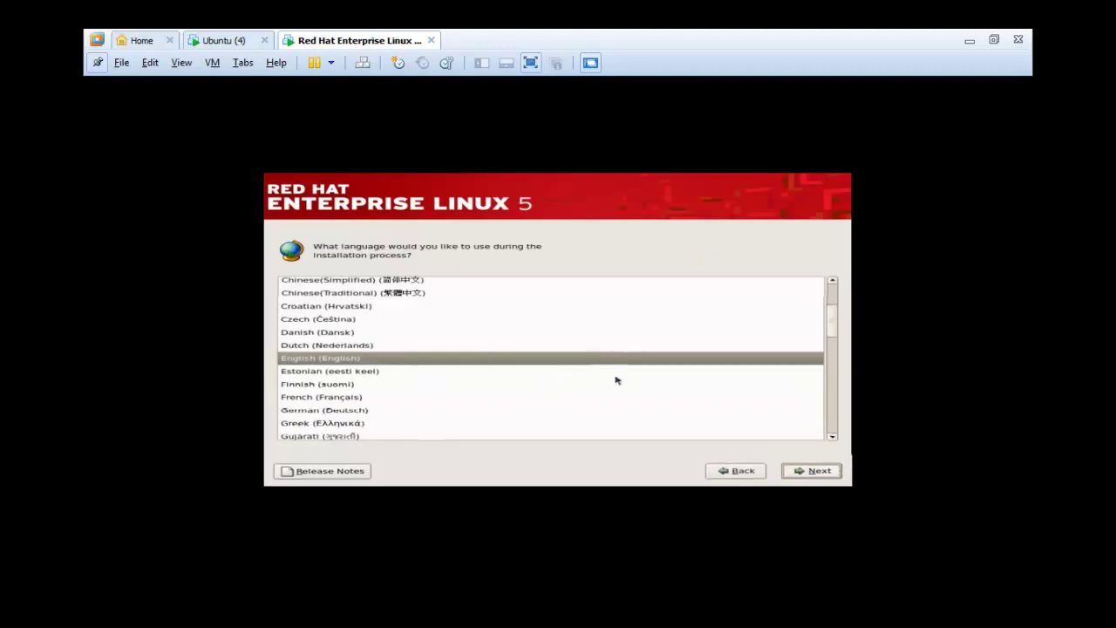
click(813, 471)
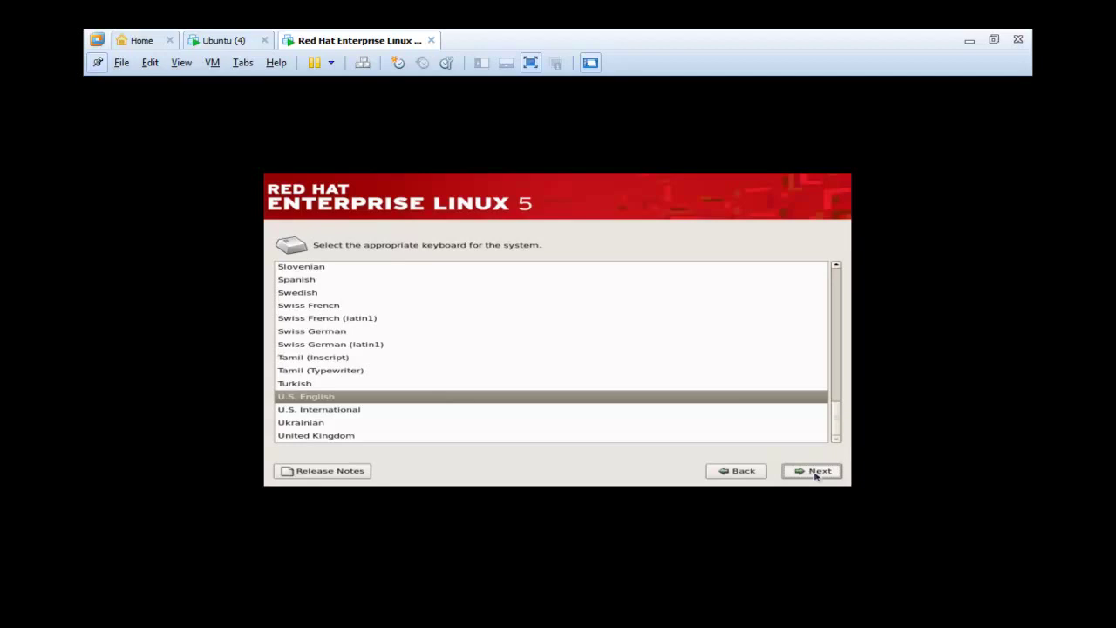
click(813, 472)
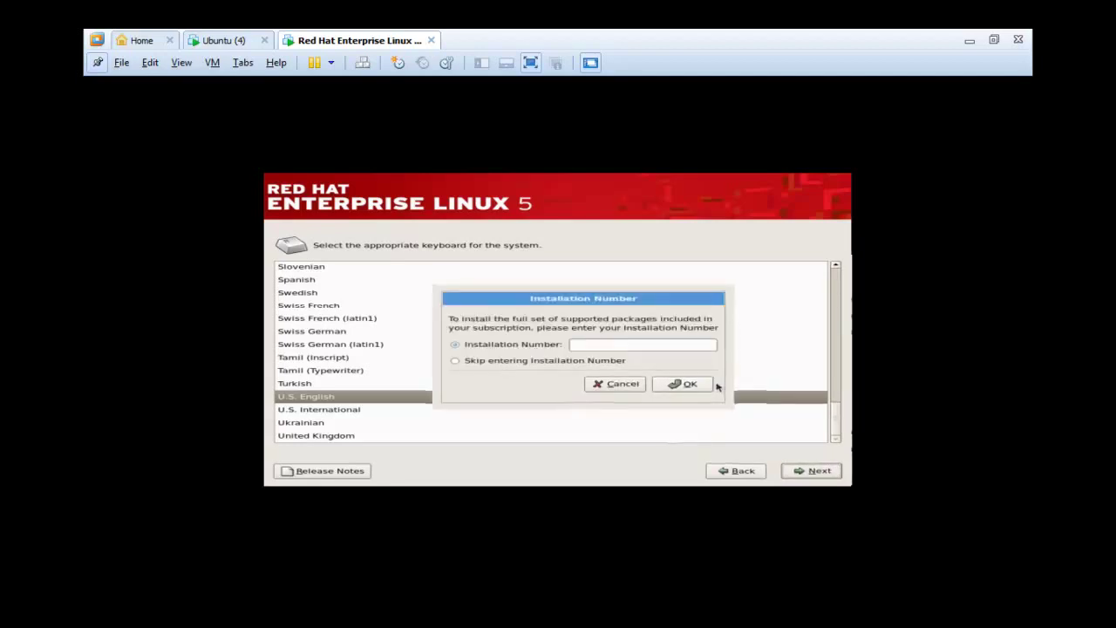
click(554, 362)
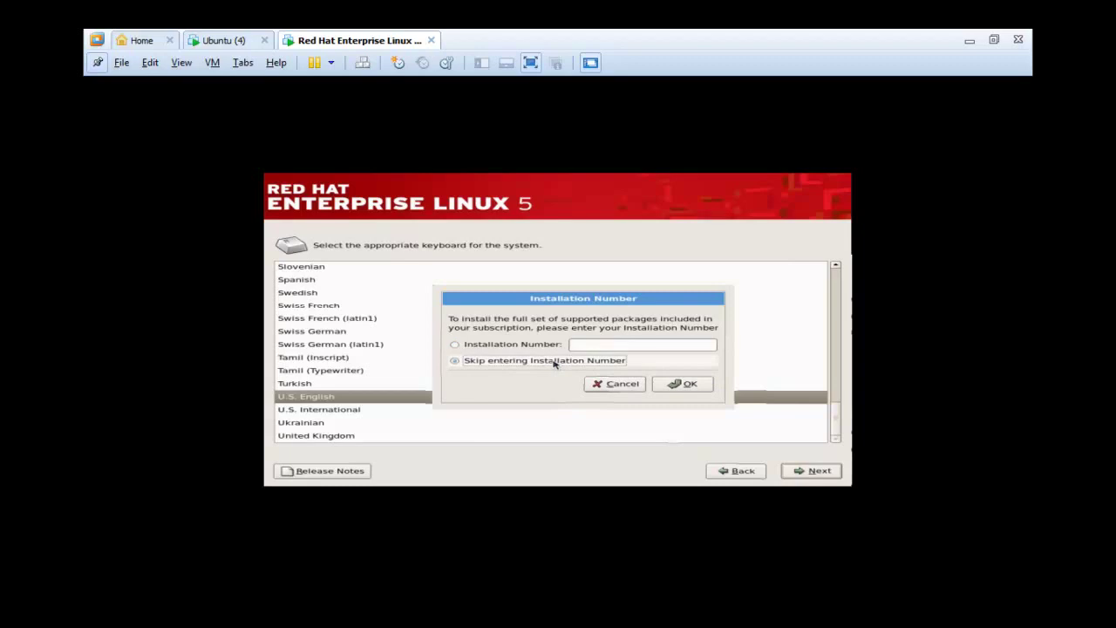
click(703, 384)
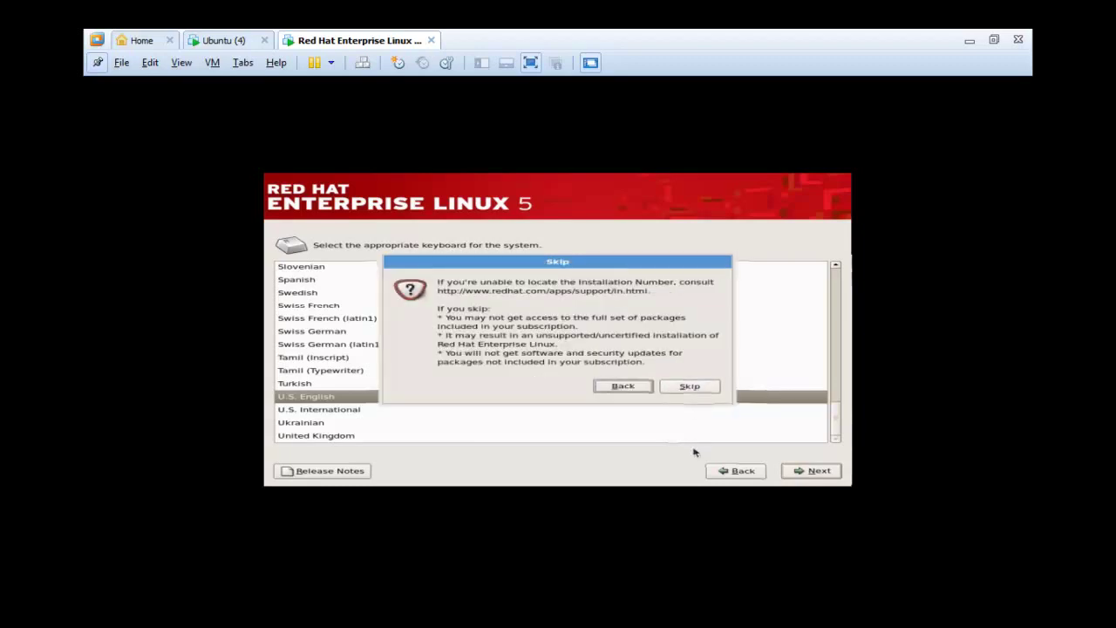
click(689, 386)
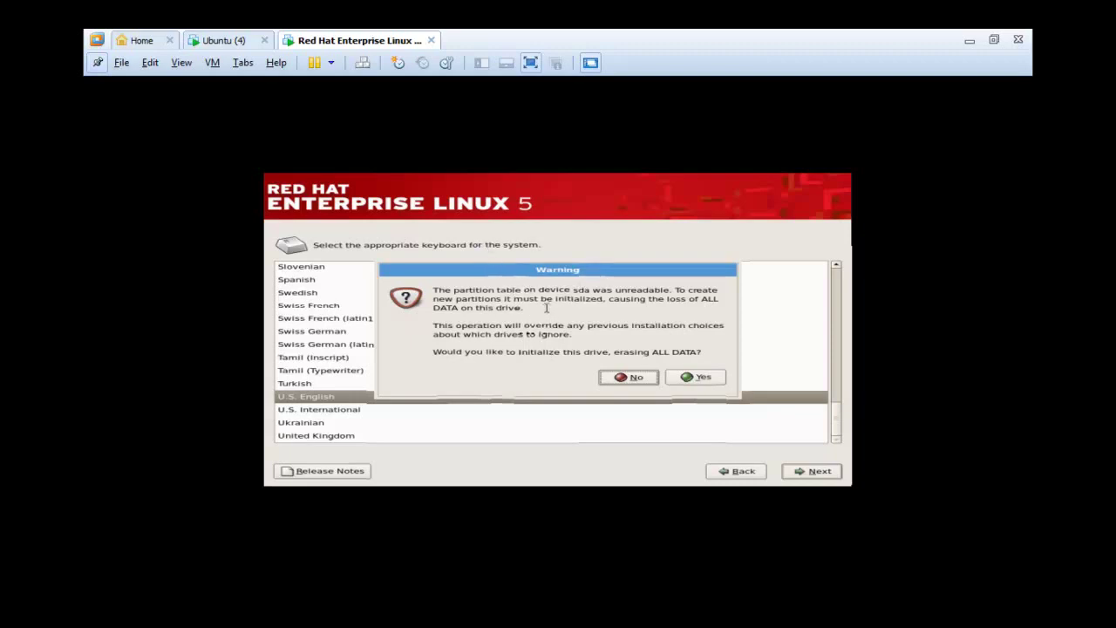
- Agree to initialize drive sda, accepting that all its data will be erased
drag(564, 298, 605, 300)
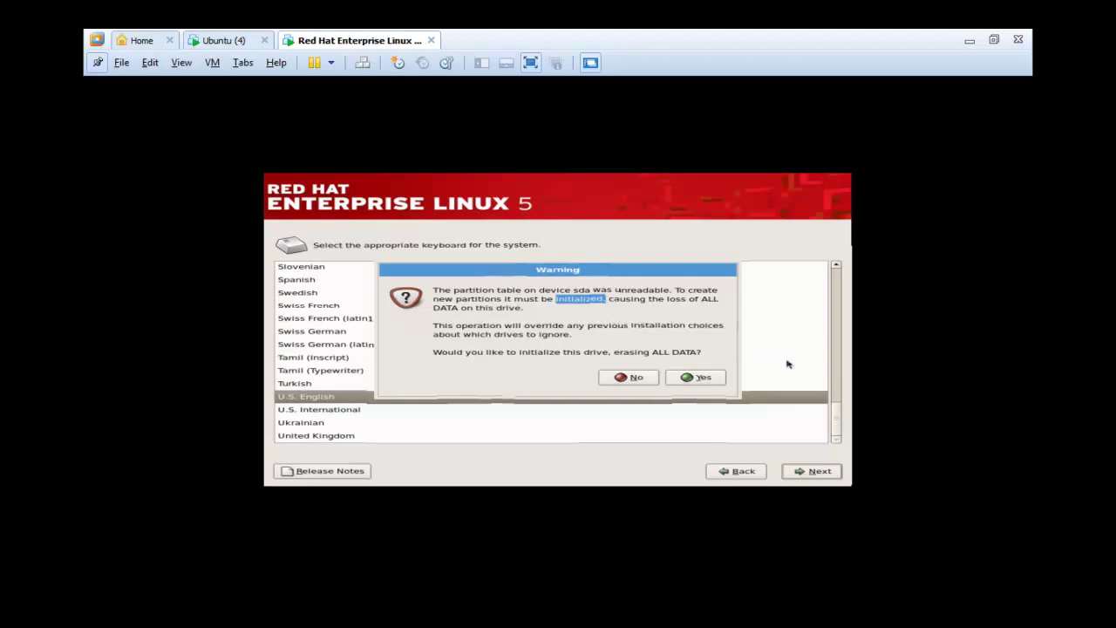
click(698, 377)
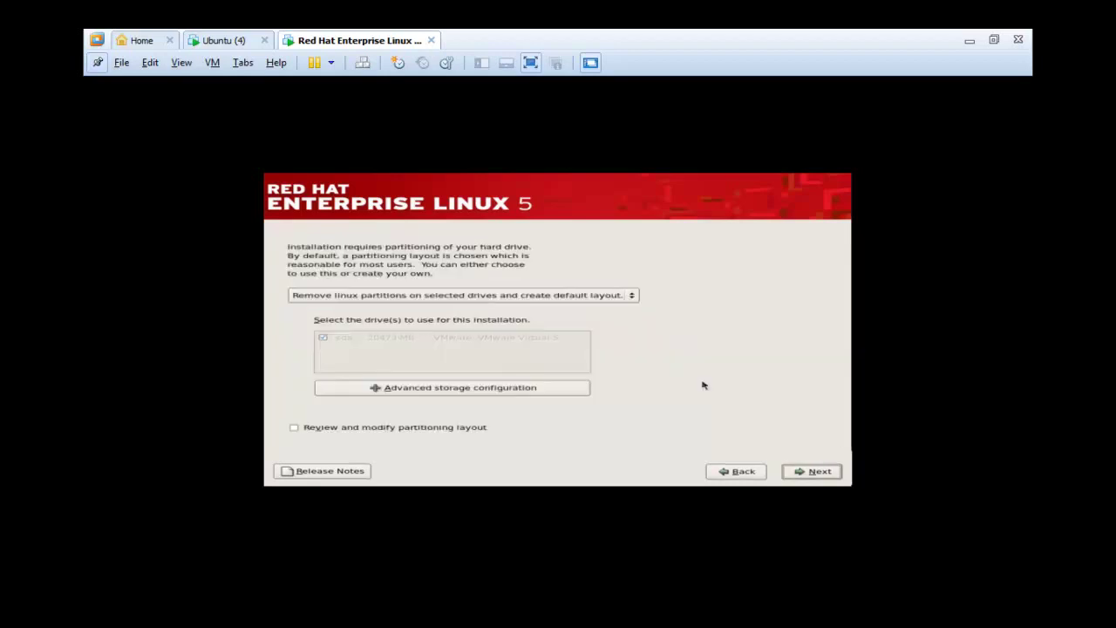
- Choose 'Create custom layout', leave advanced storage options unchanged, and proceed to the partition editor
click(480, 299)
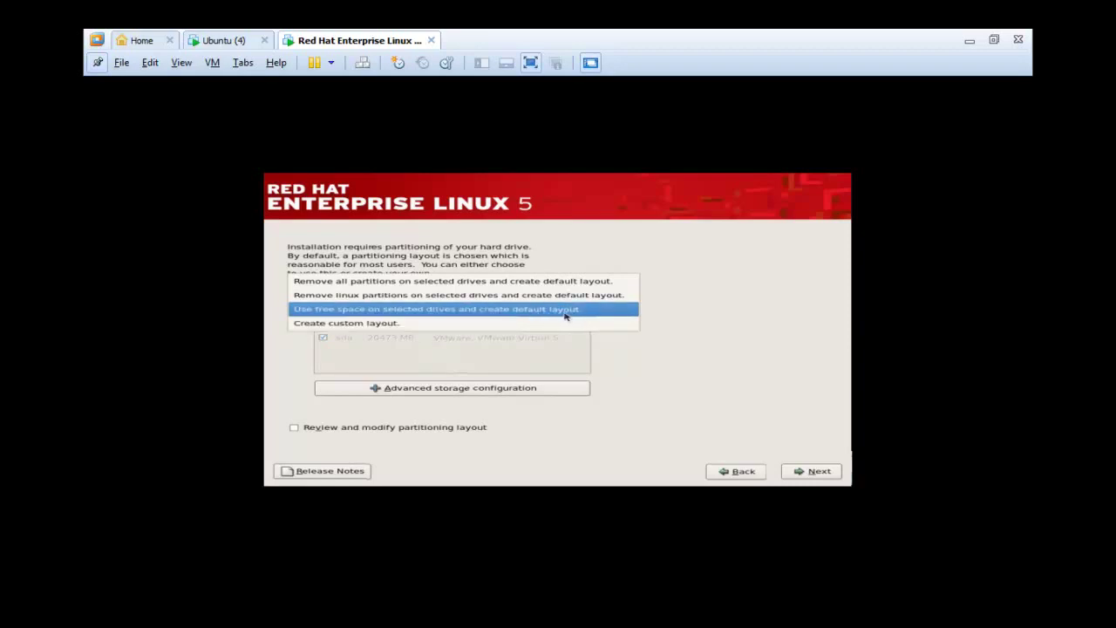
click(486, 323)
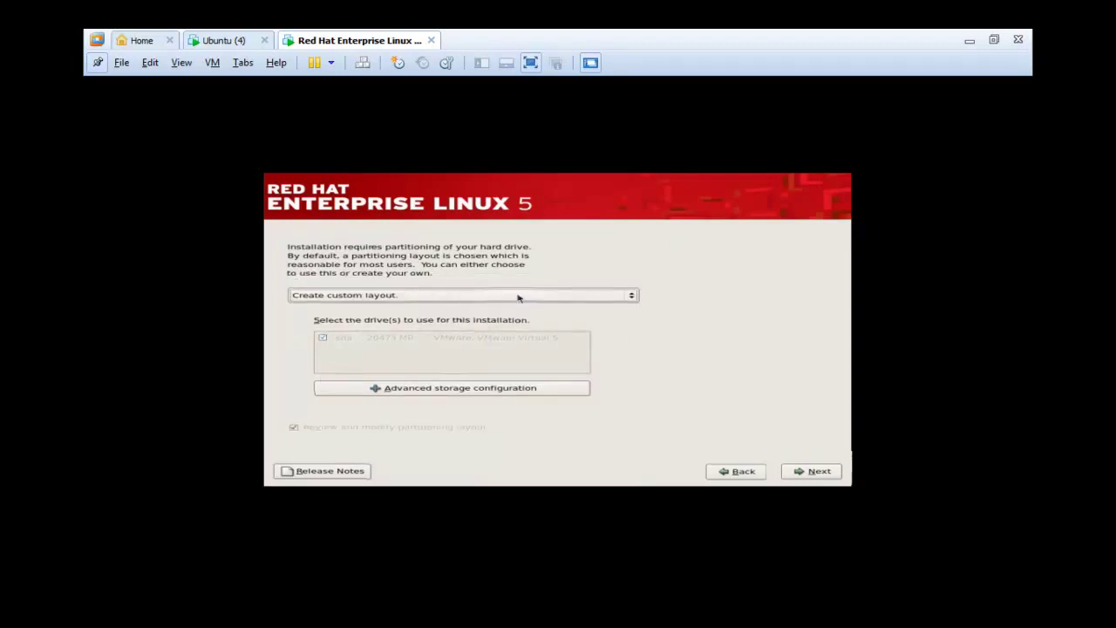
click(820, 472)
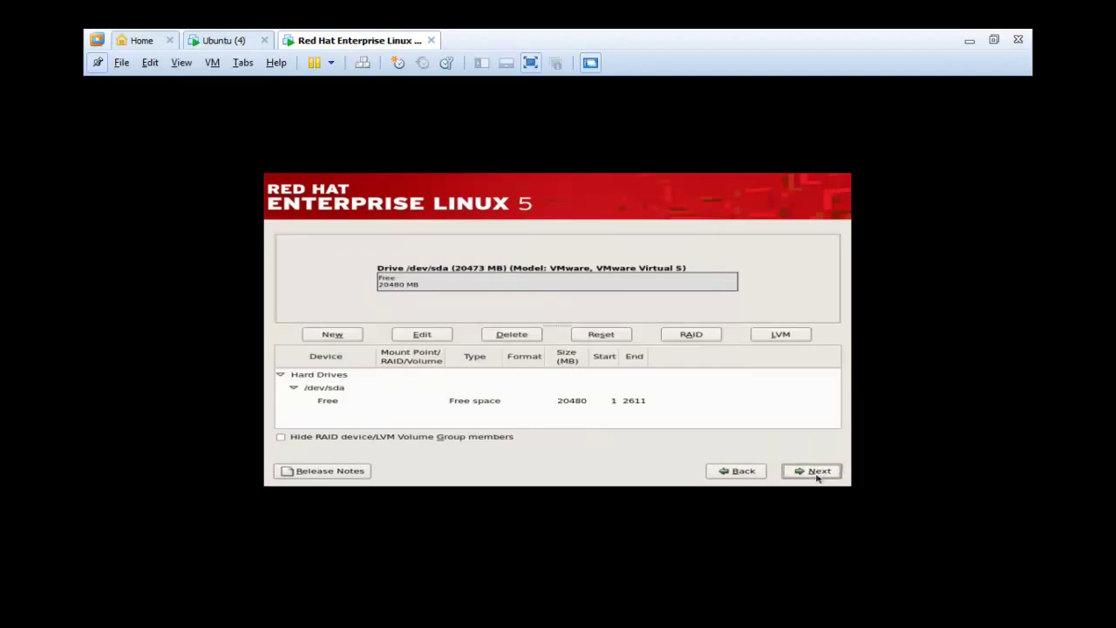
click(742, 471)
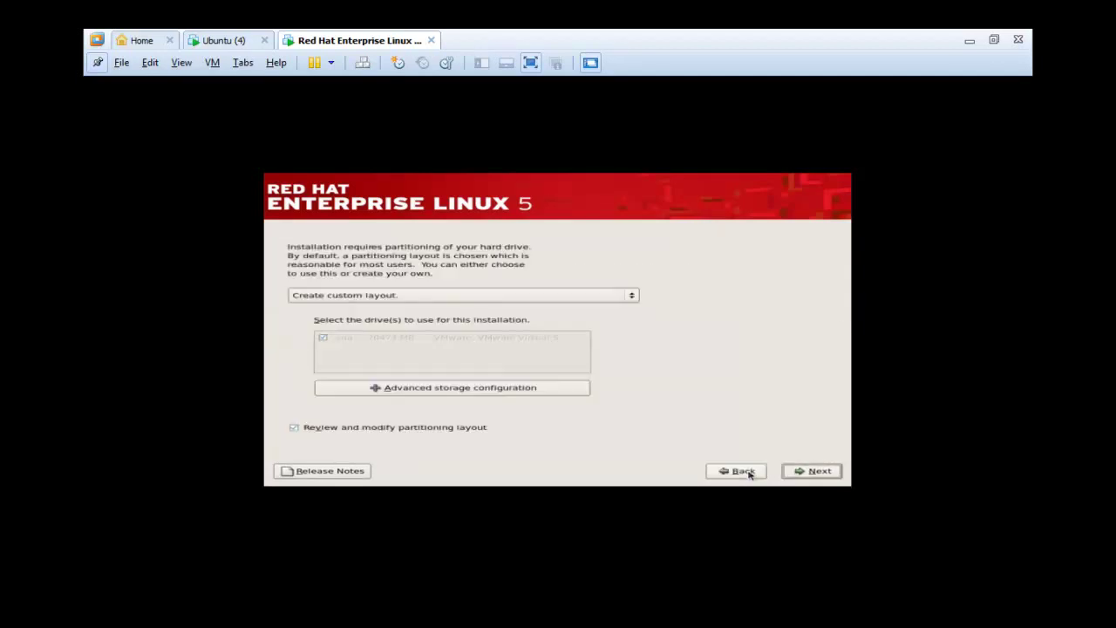
click(454, 391)
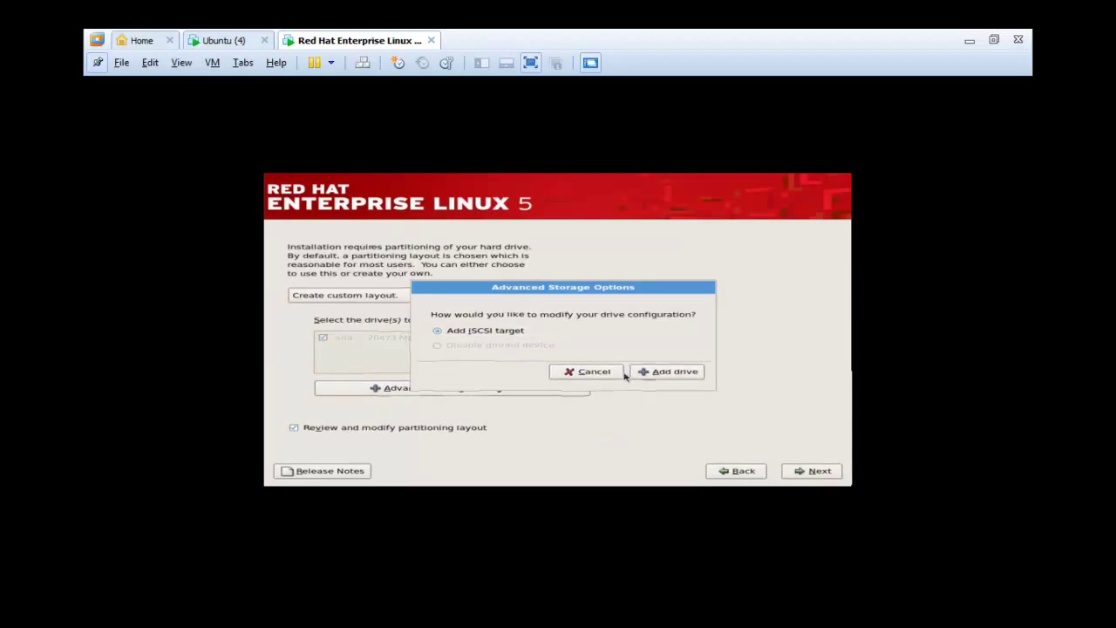
click(593, 372)
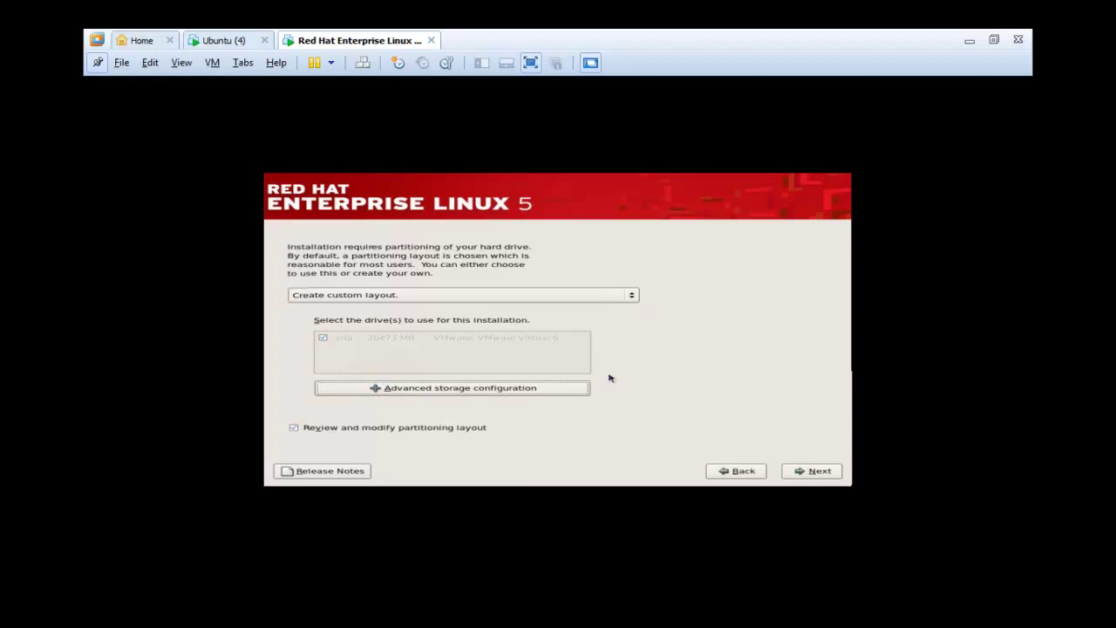
click(811, 471)
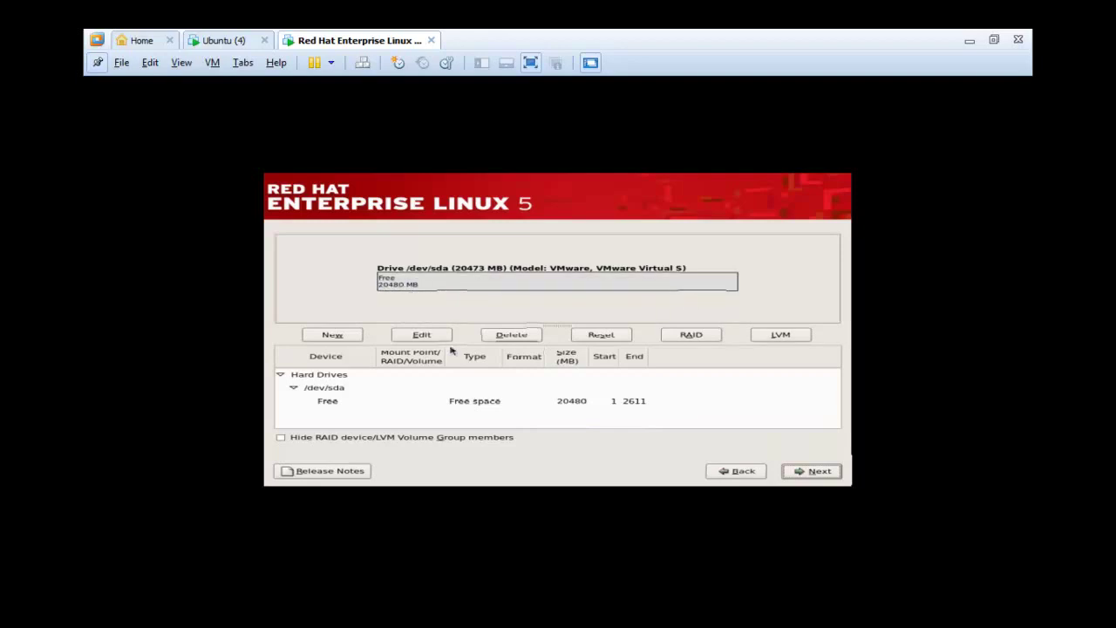
- Create a 200 MB ext3 partition mounted at /boot in sda's free space
click(471, 403)
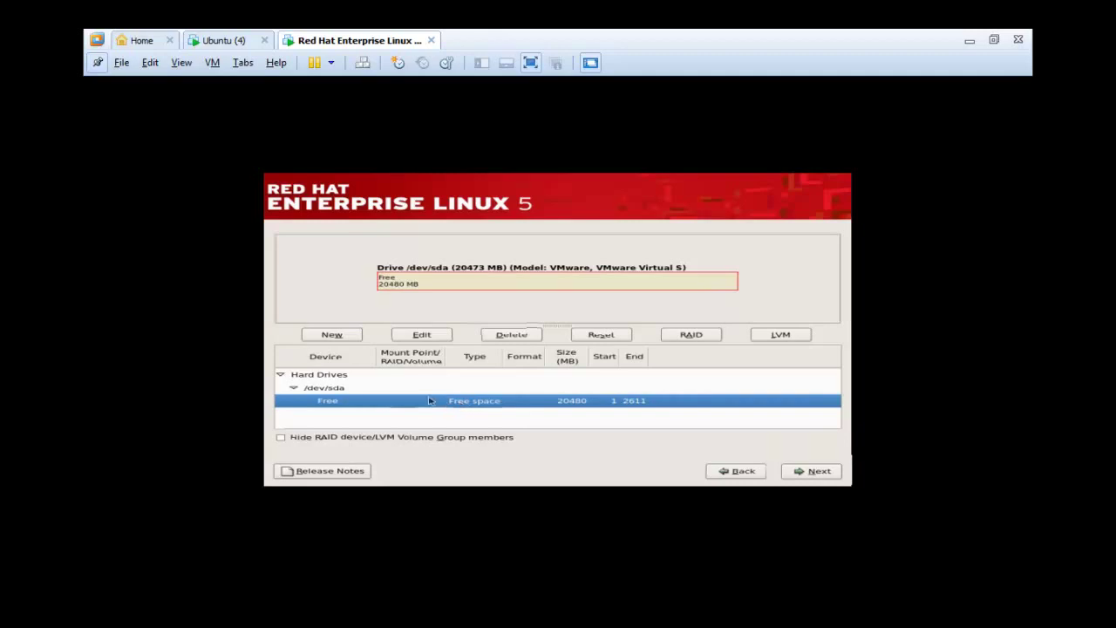
click(330, 340)
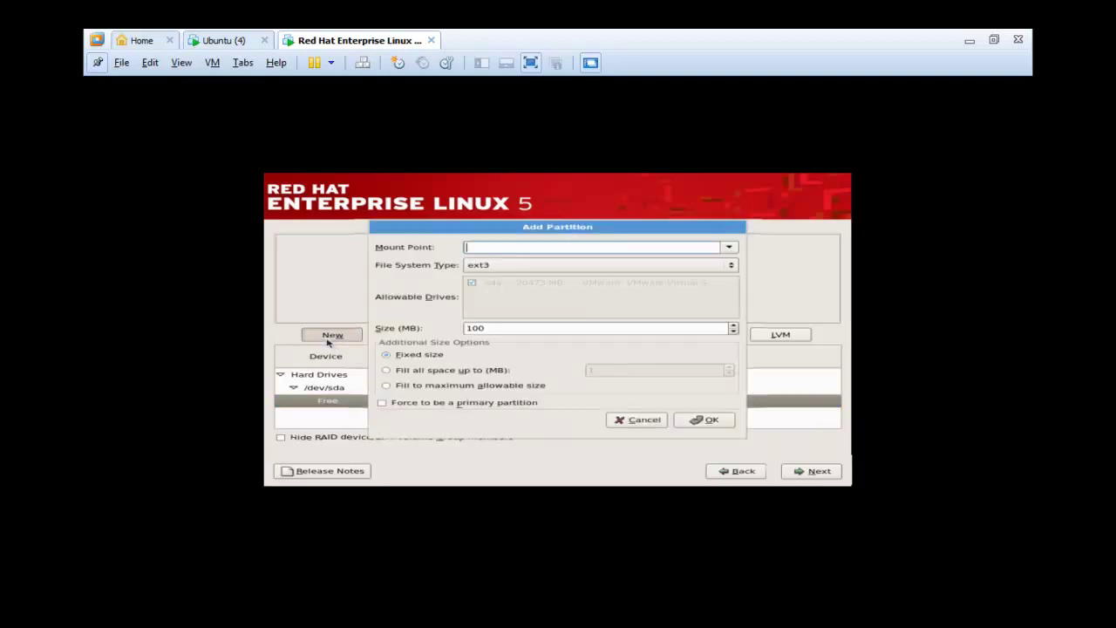
click(614, 266)
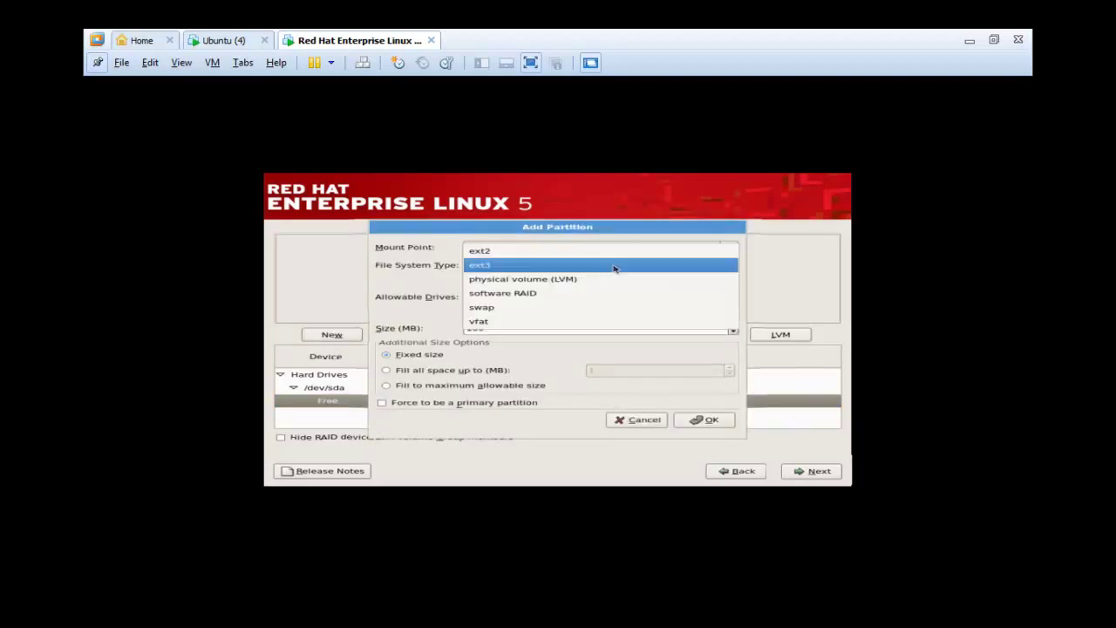
click(614, 266)
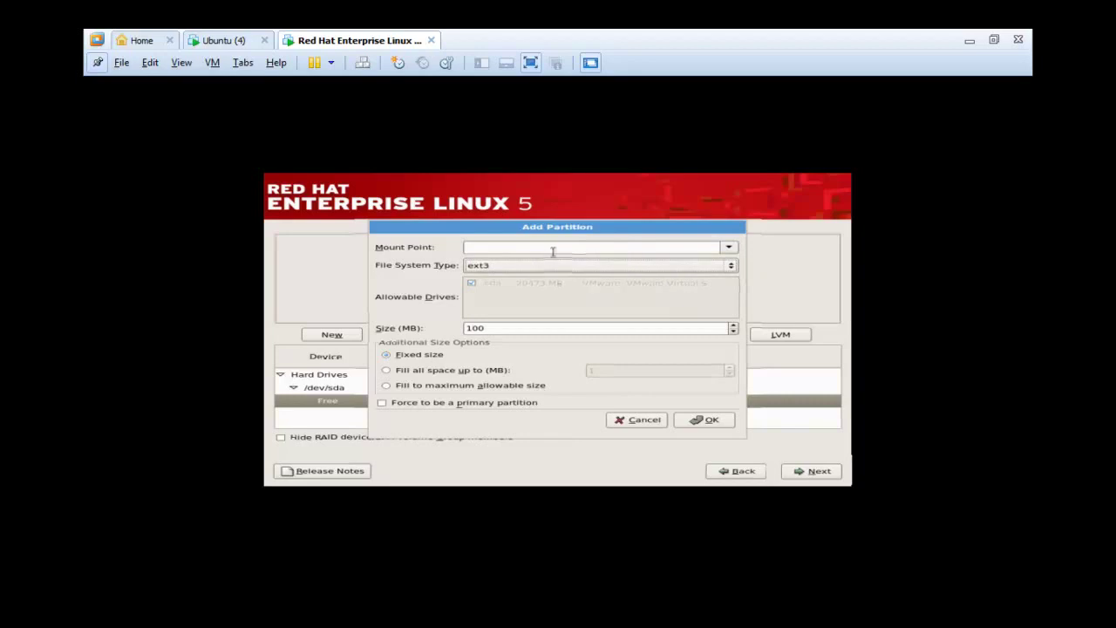
click(729, 247)
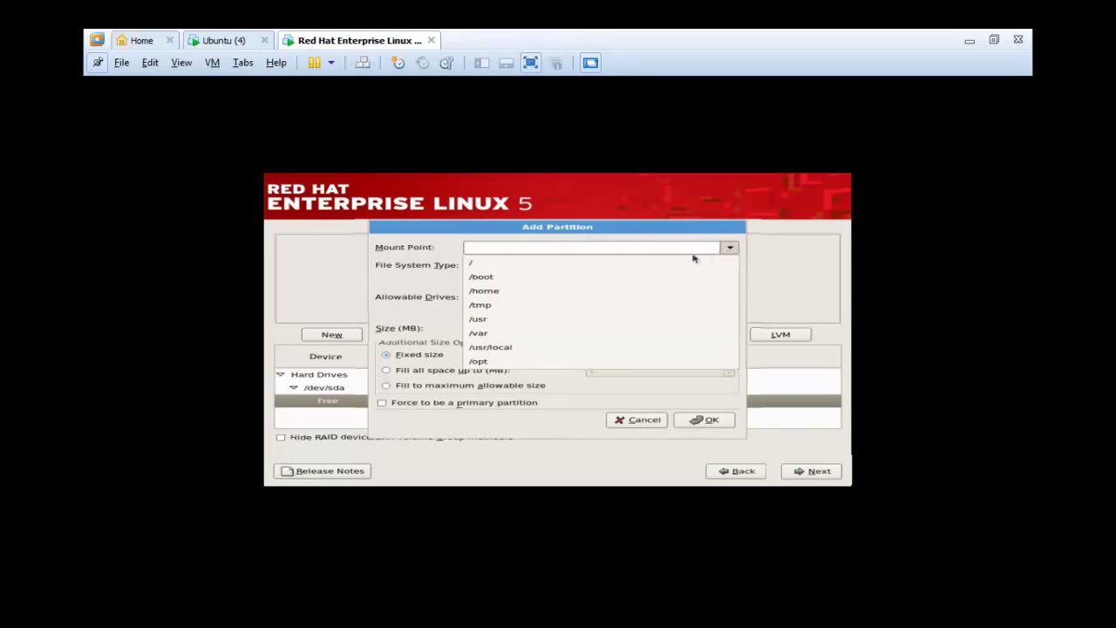
click(652, 278)
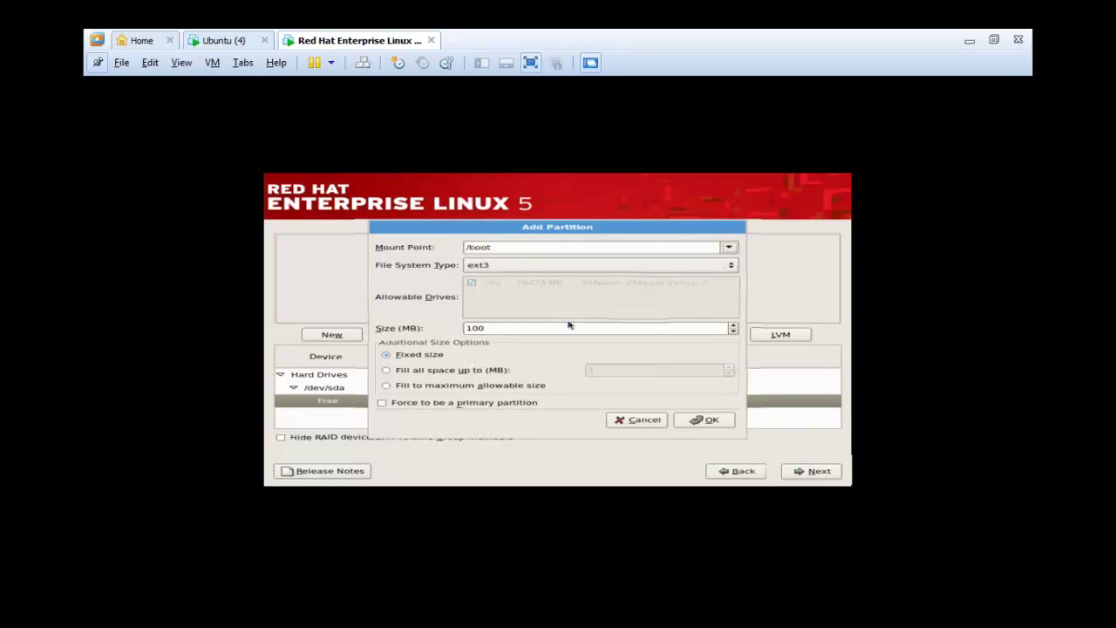
drag(558, 328, 415, 333)
text(99)
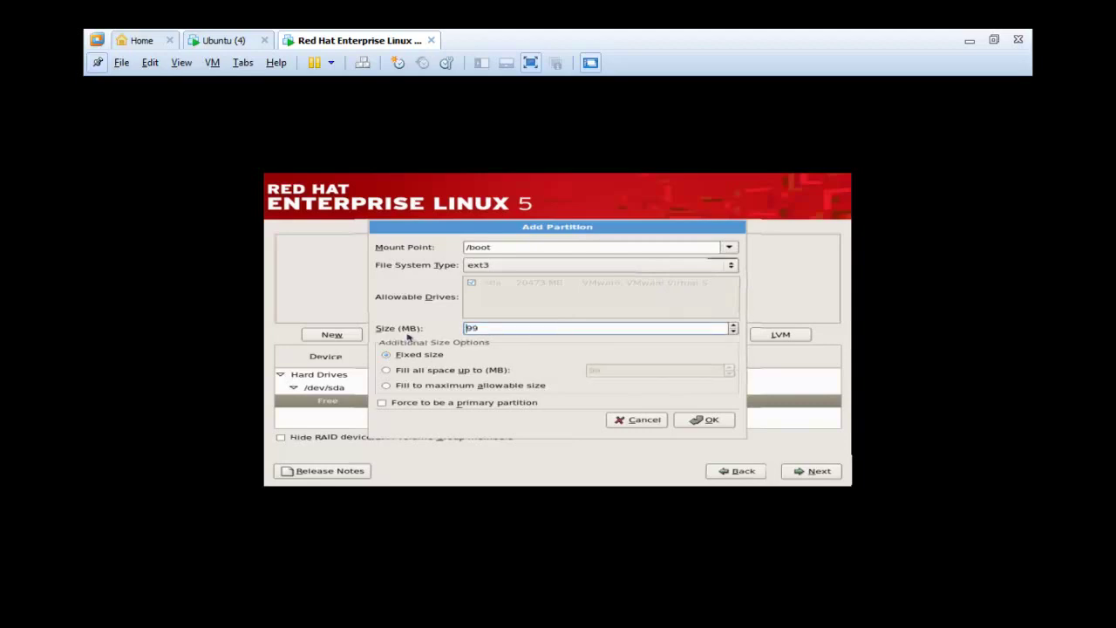
key(End)
key(BackSpace)
key(BackSpace)
text(98)
key(BackSpace)
key(BackSpace)
text(200)
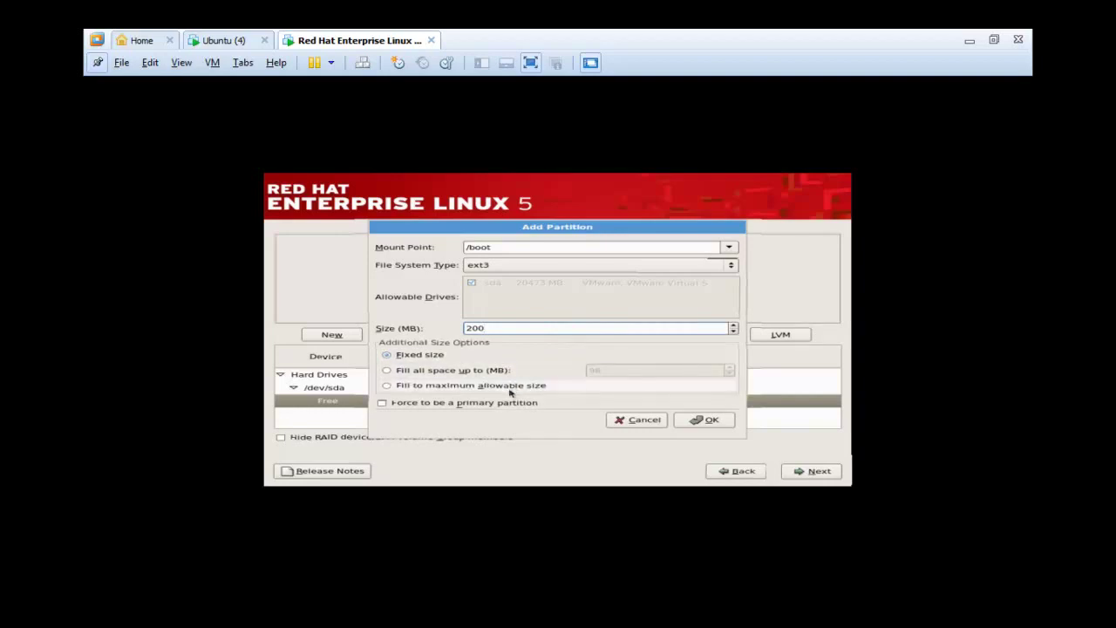
click(713, 422)
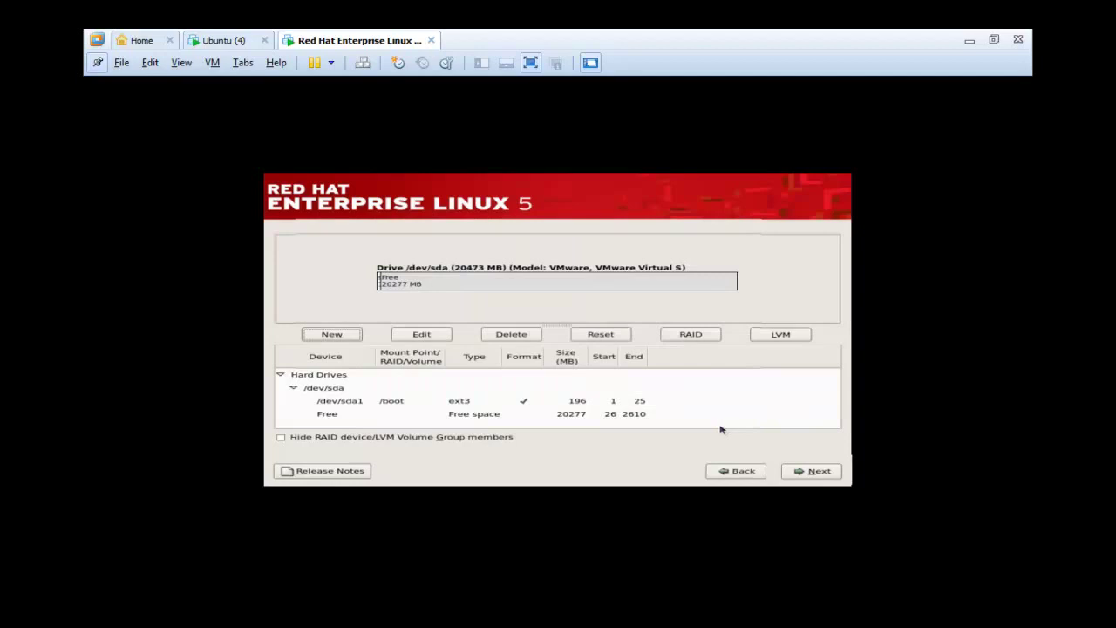
- Add a 2000 MB swap partition in the free space
click(460, 415)
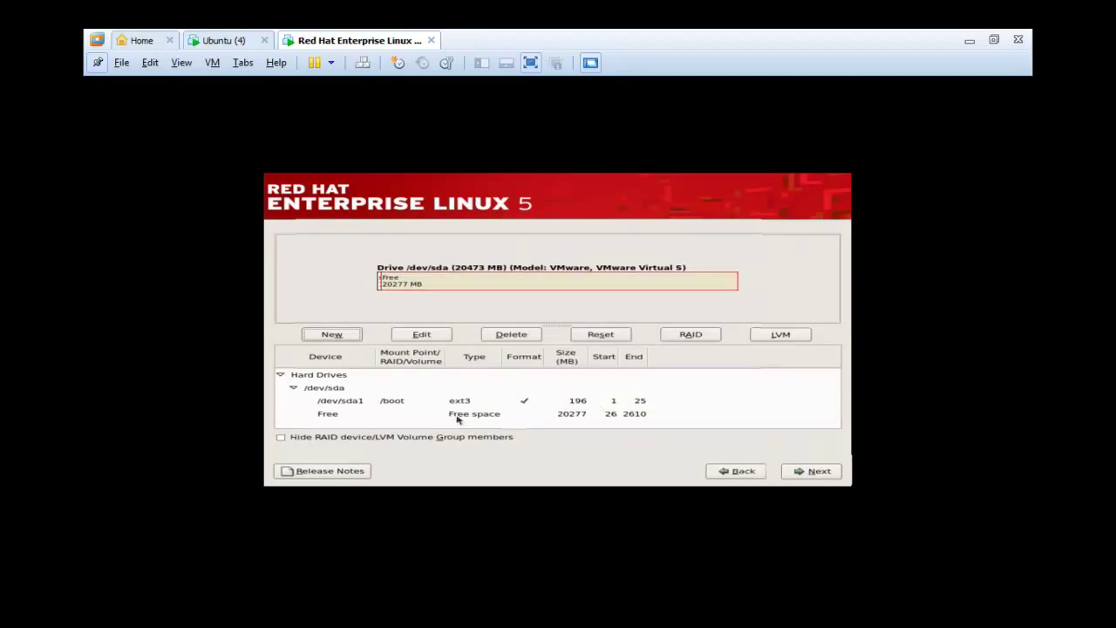
click(331, 335)
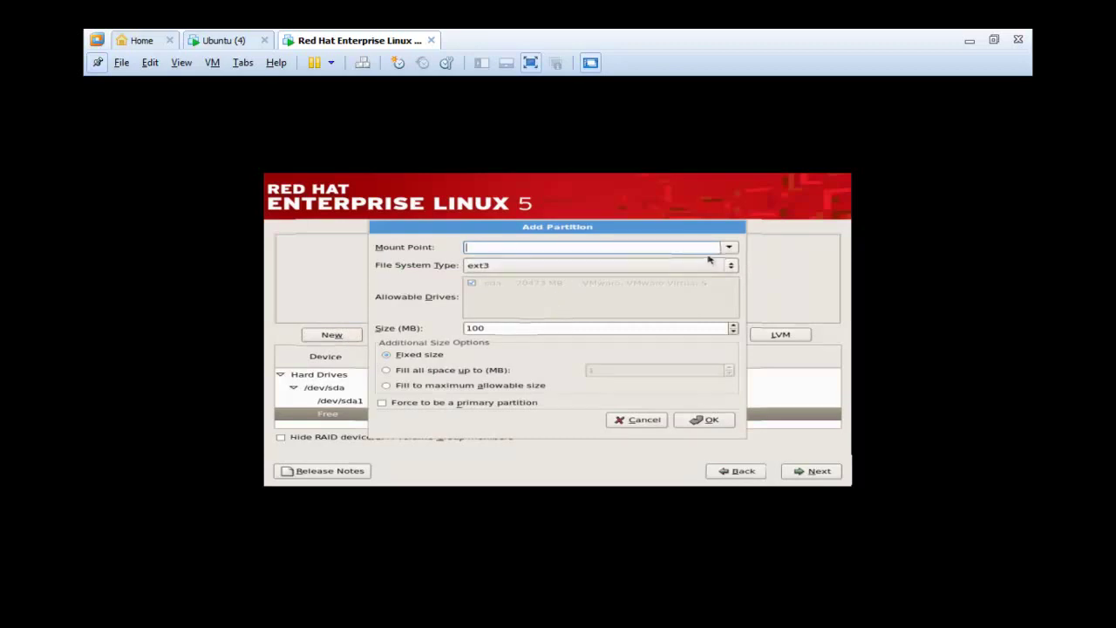
click(729, 247)
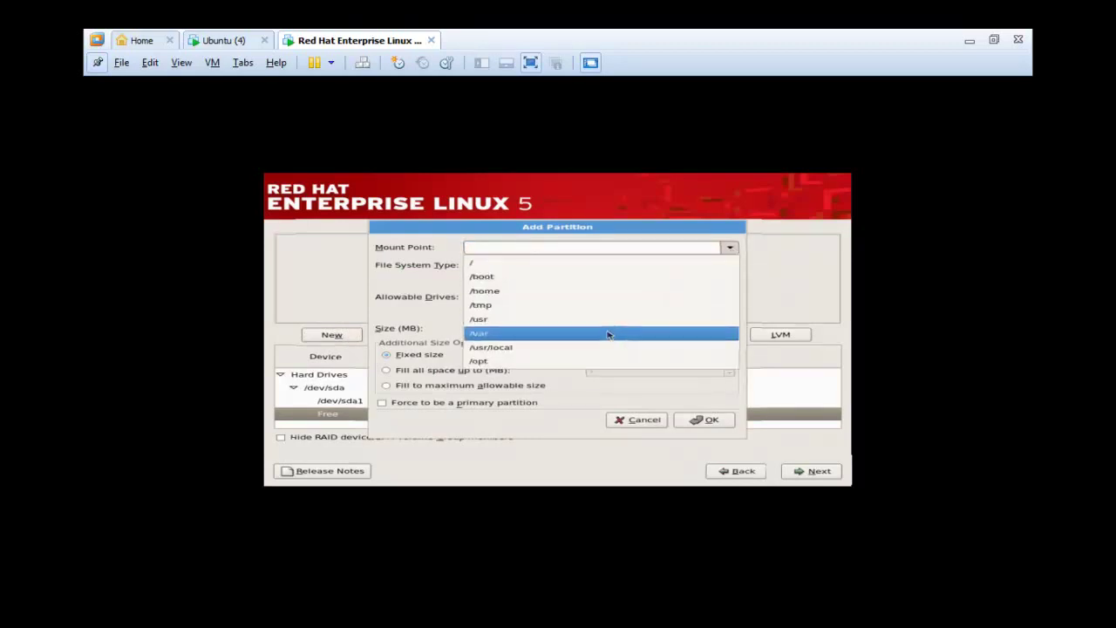
click(523, 260)
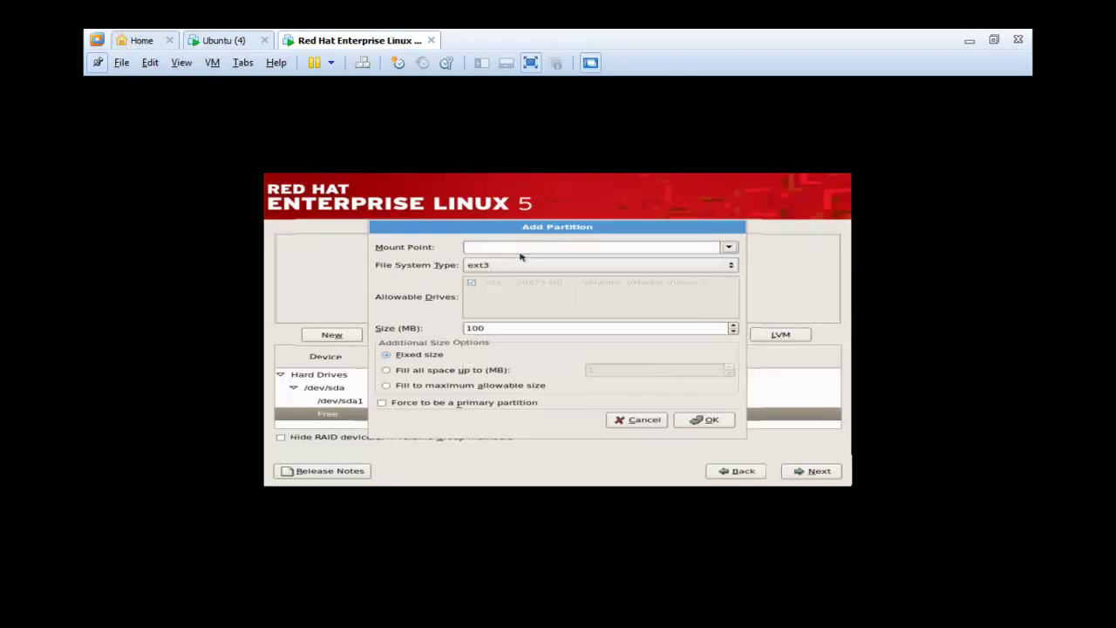
click(587, 266)
click(587, 307)
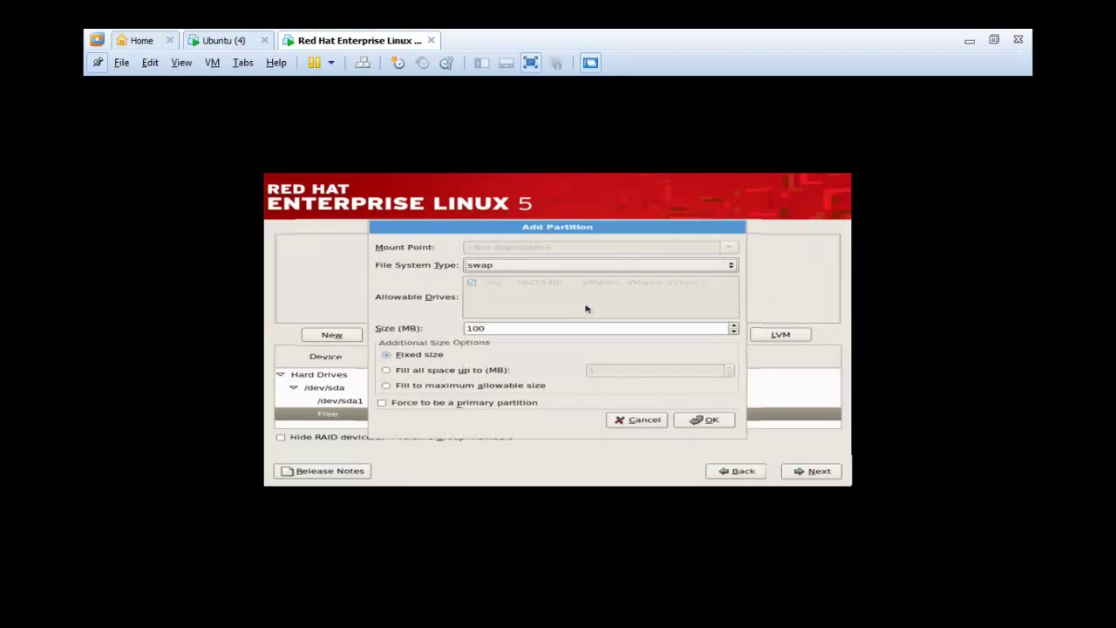
drag(561, 328, 465, 328)
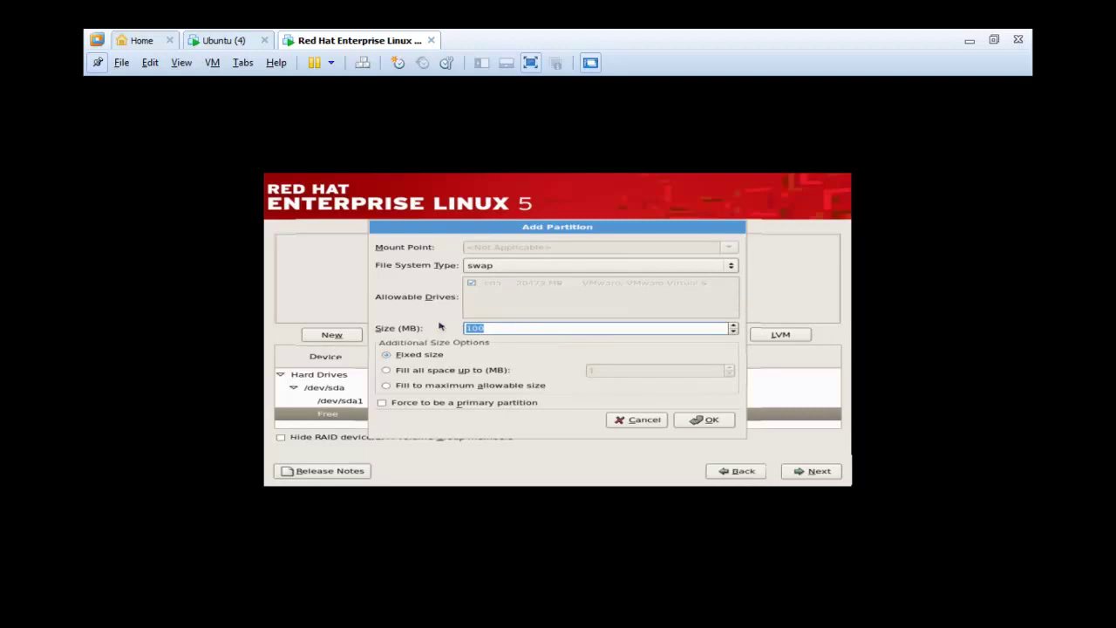
text(2000)
click(706, 419)
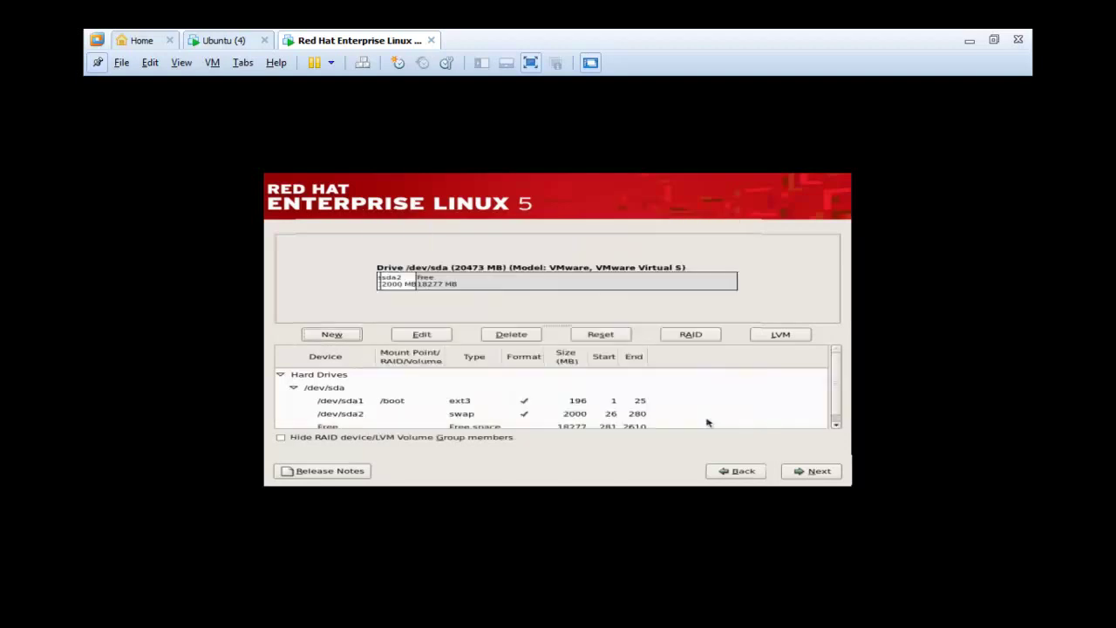
click(836, 424)
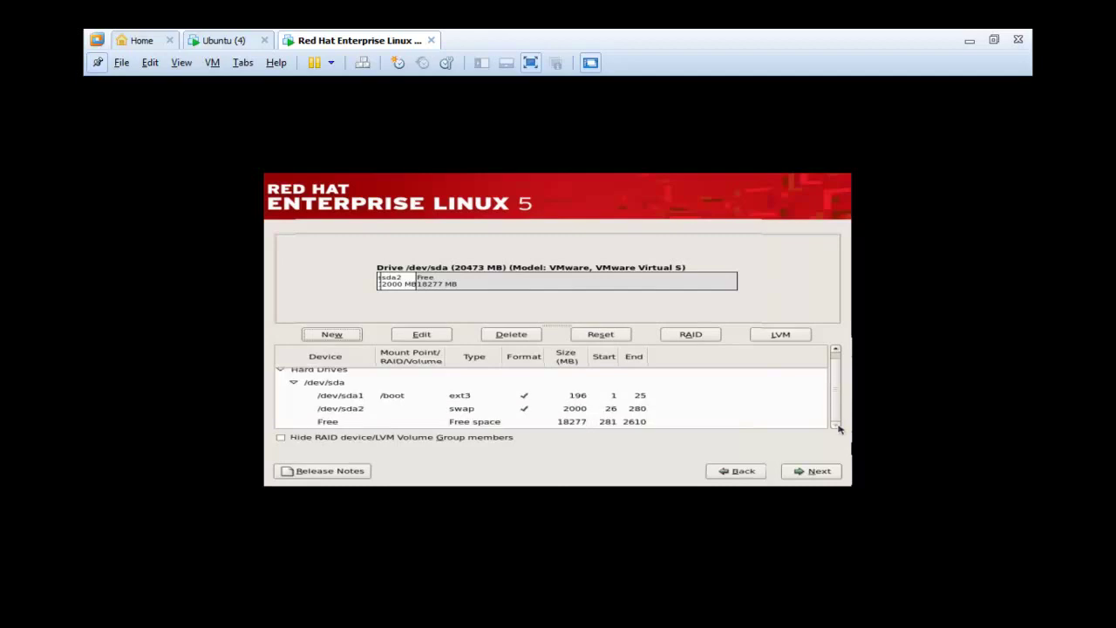
- Add a 15000 MB ext3 root (/) partition, leaving 3279 MB free
click(314, 337)
click(708, 419)
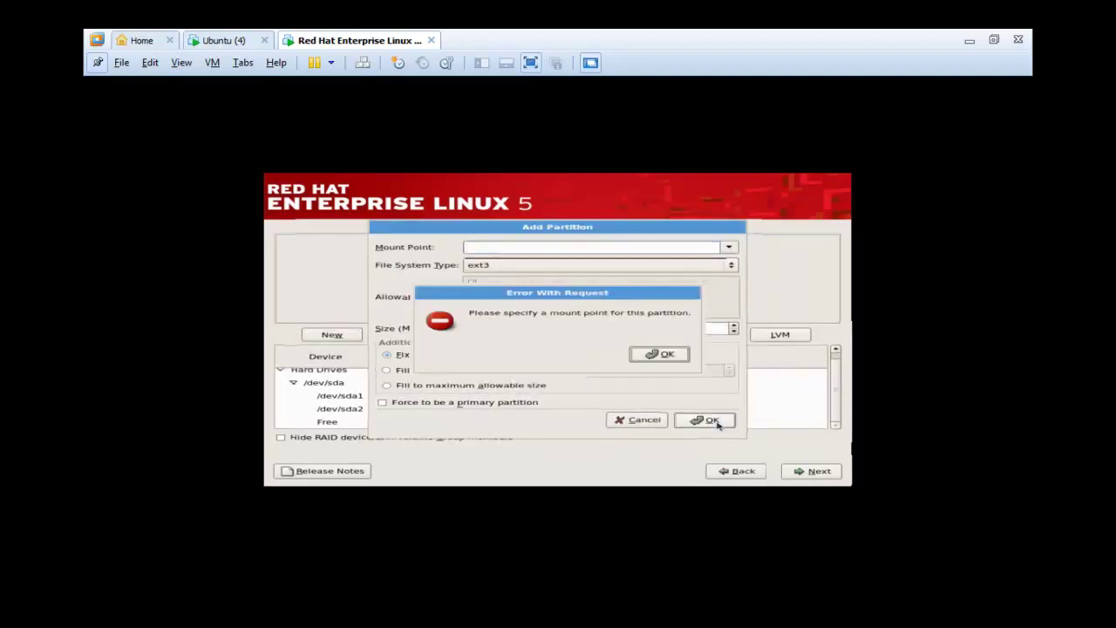
click(655, 354)
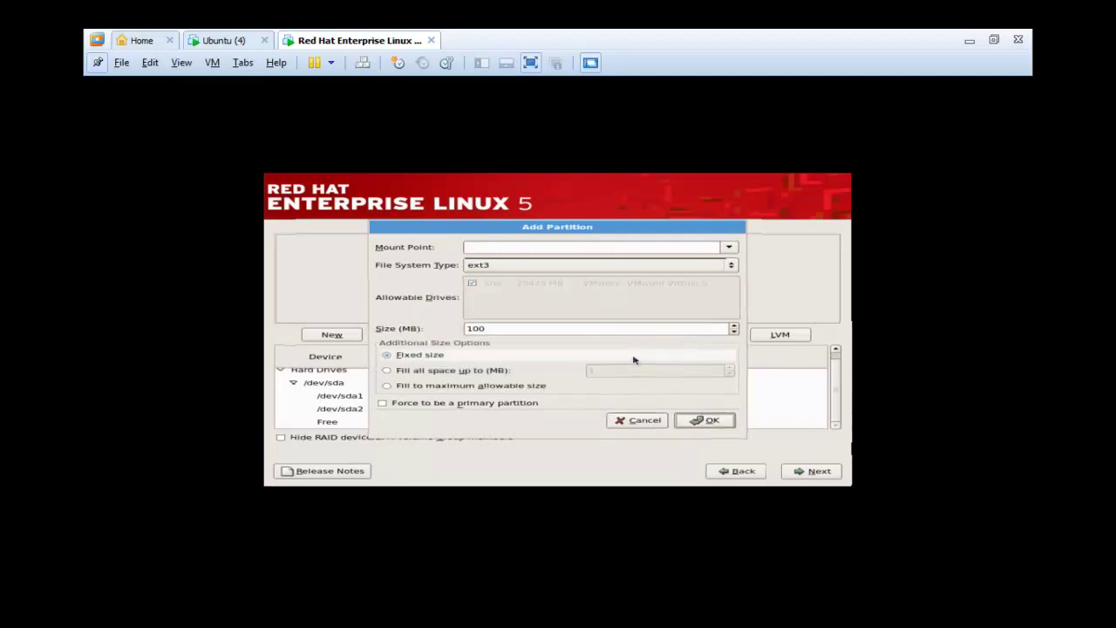
click(642, 419)
click(468, 422)
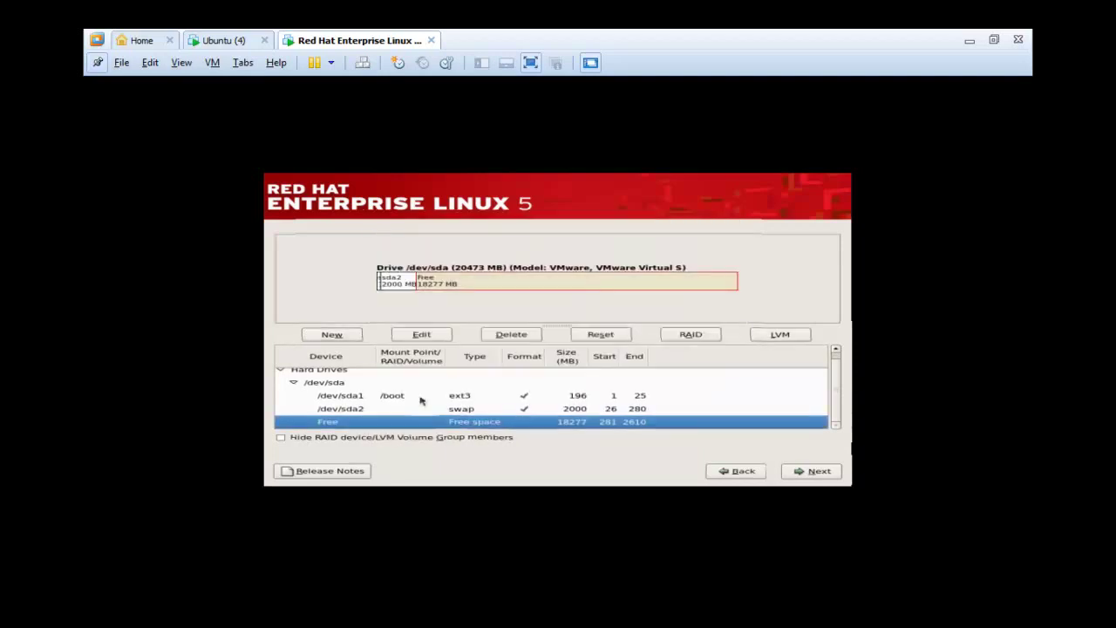
click(340, 337)
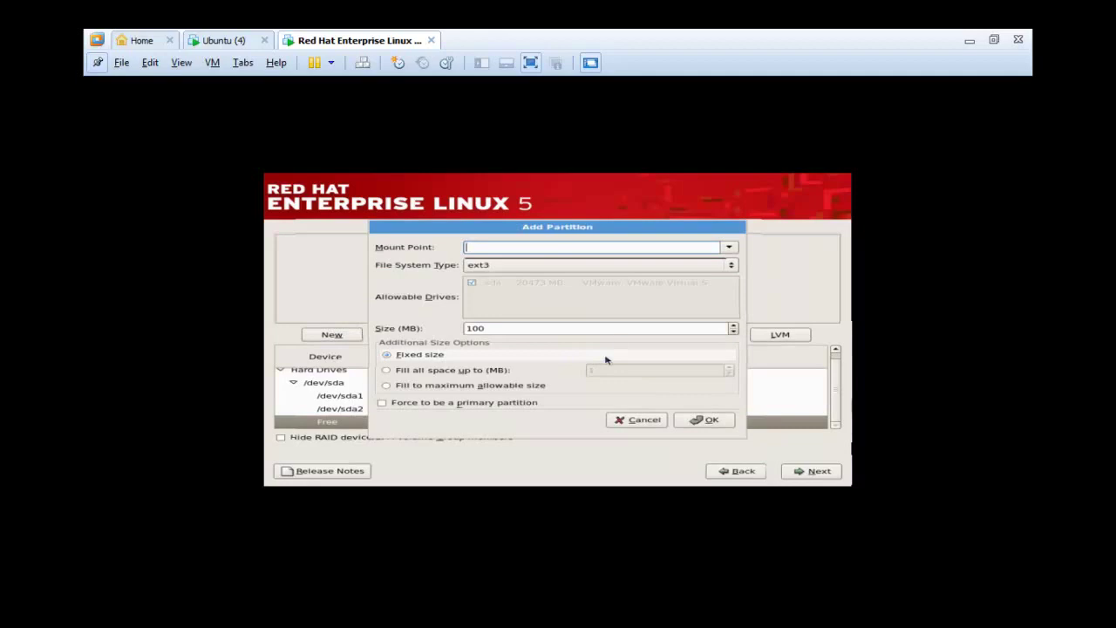
click(729, 249)
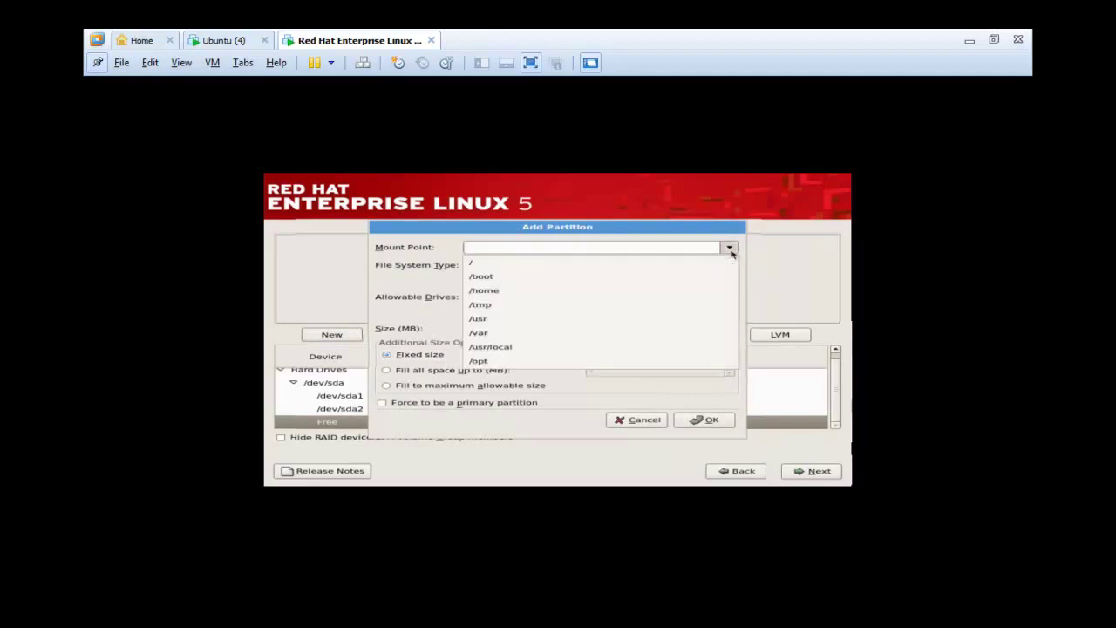
click(670, 263)
drag(524, 329, 436, 331)
text(15)
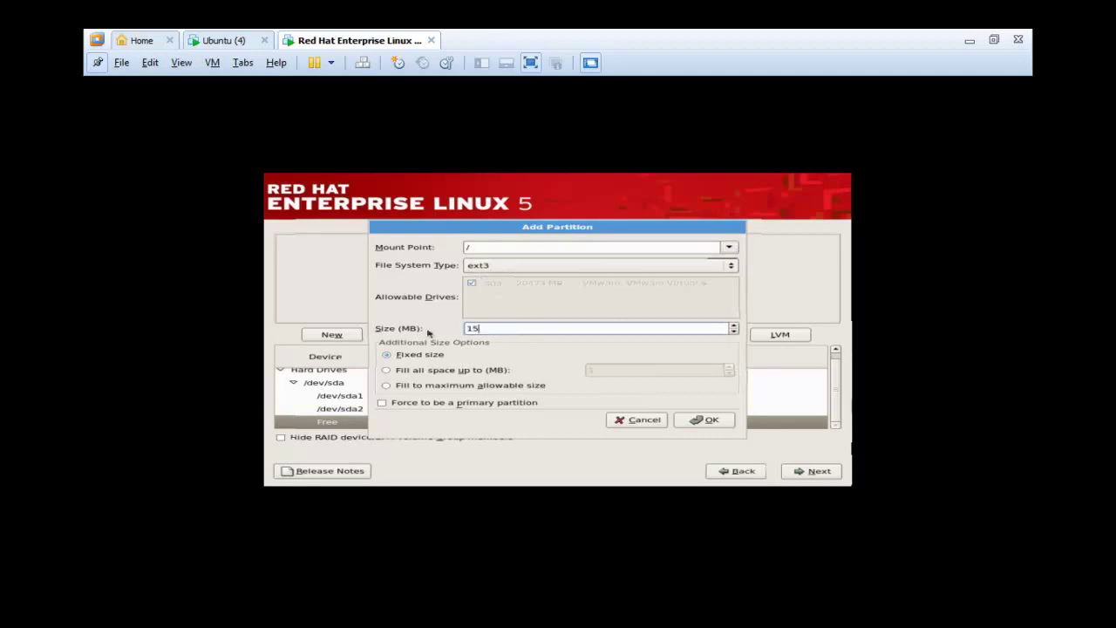
text(000)
click(712, 420)
click(835, 425)
click(835, 424)
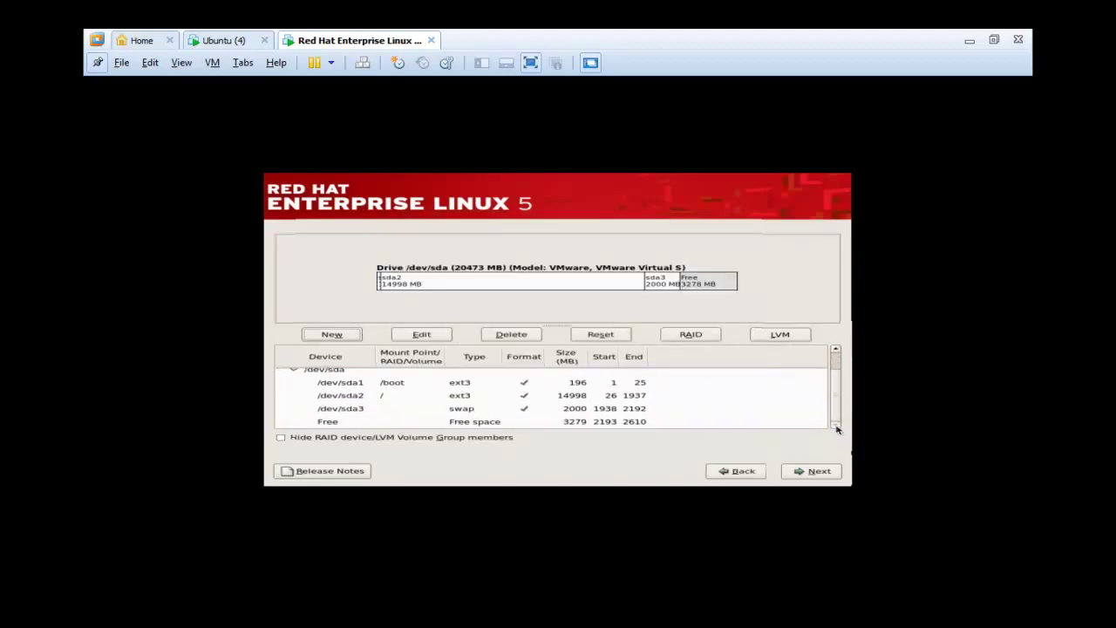
click(499, 423)
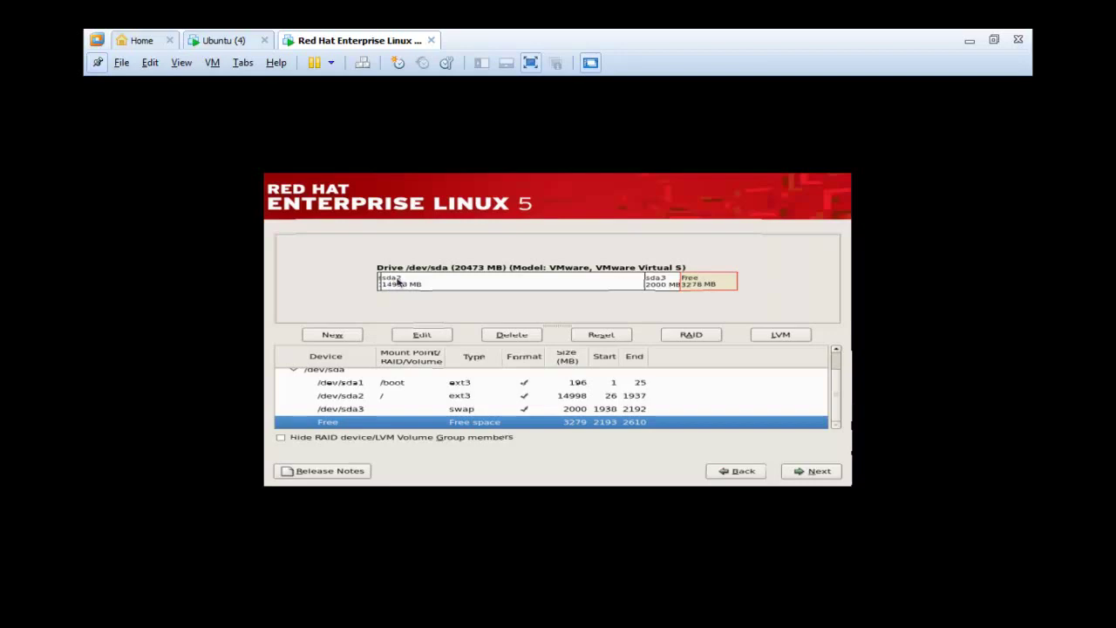
- Add a 2000 MB /usr partition in the free space
click(336, 384)
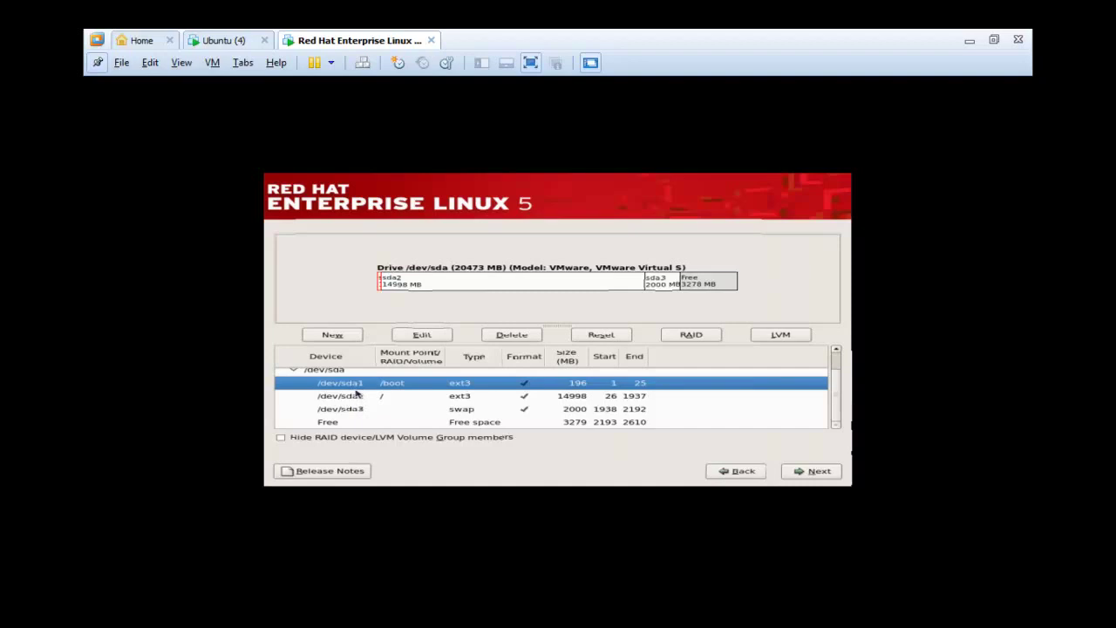
click(470, 424)
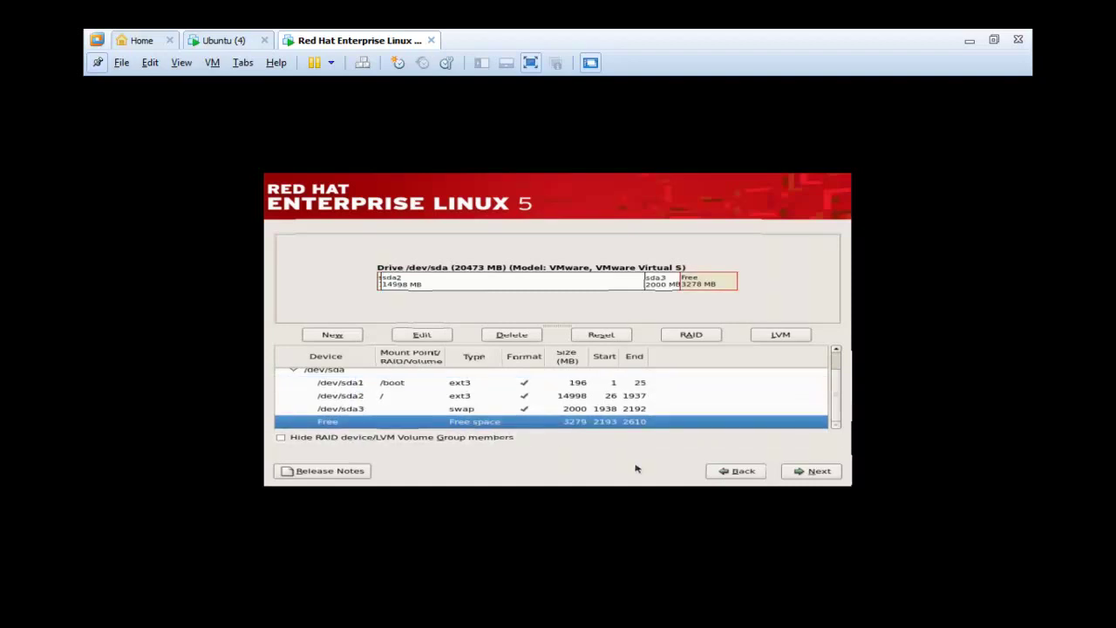
click(339, 337)
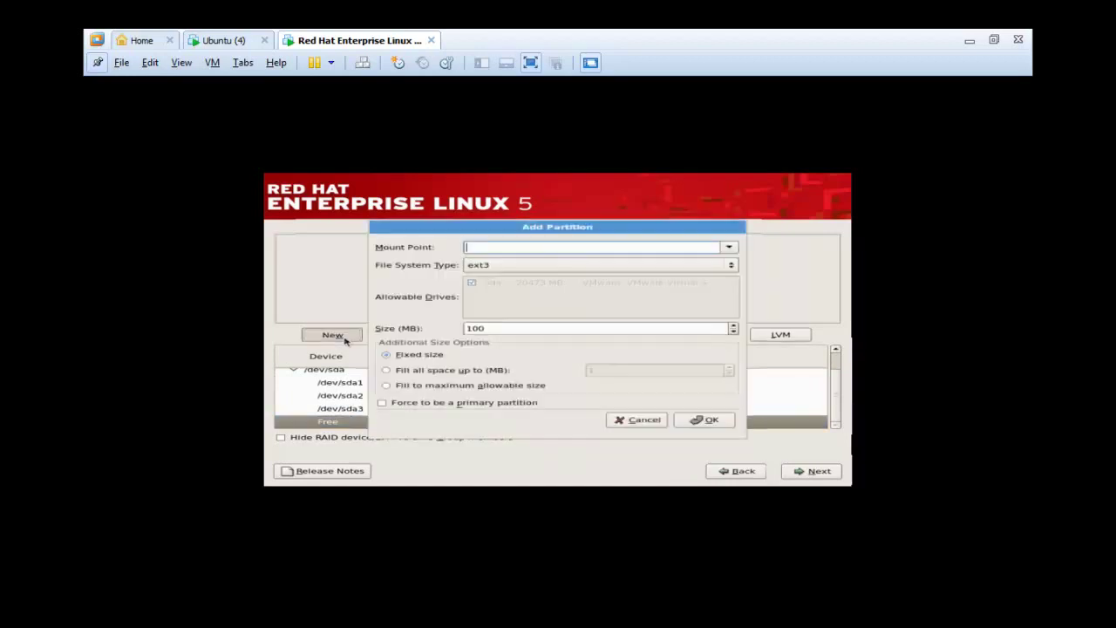
click(729, 248)
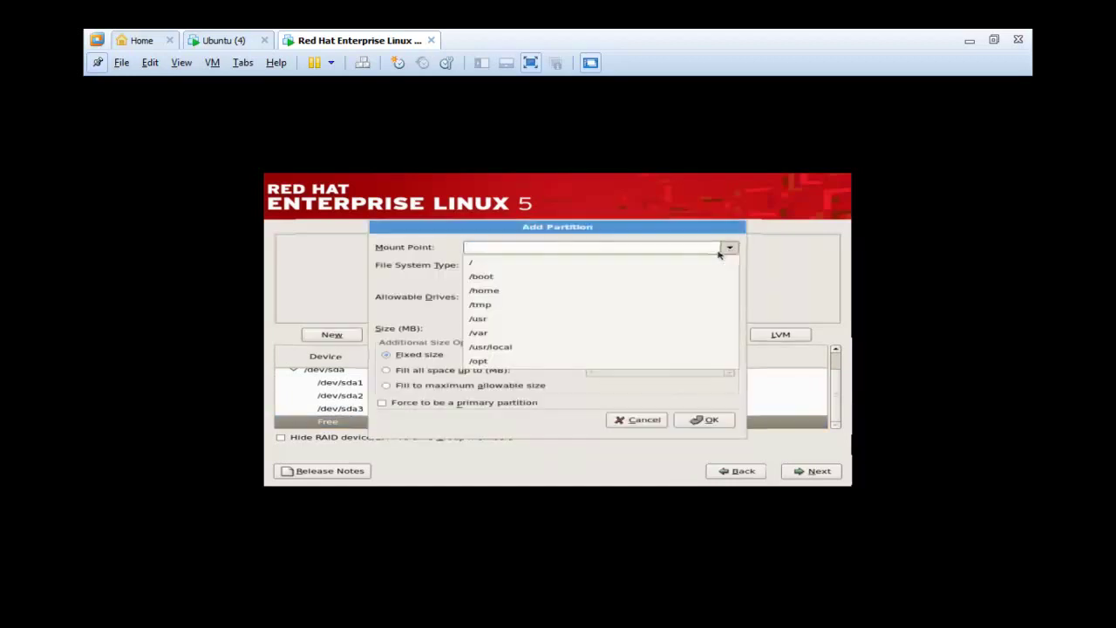
click(583, 321)
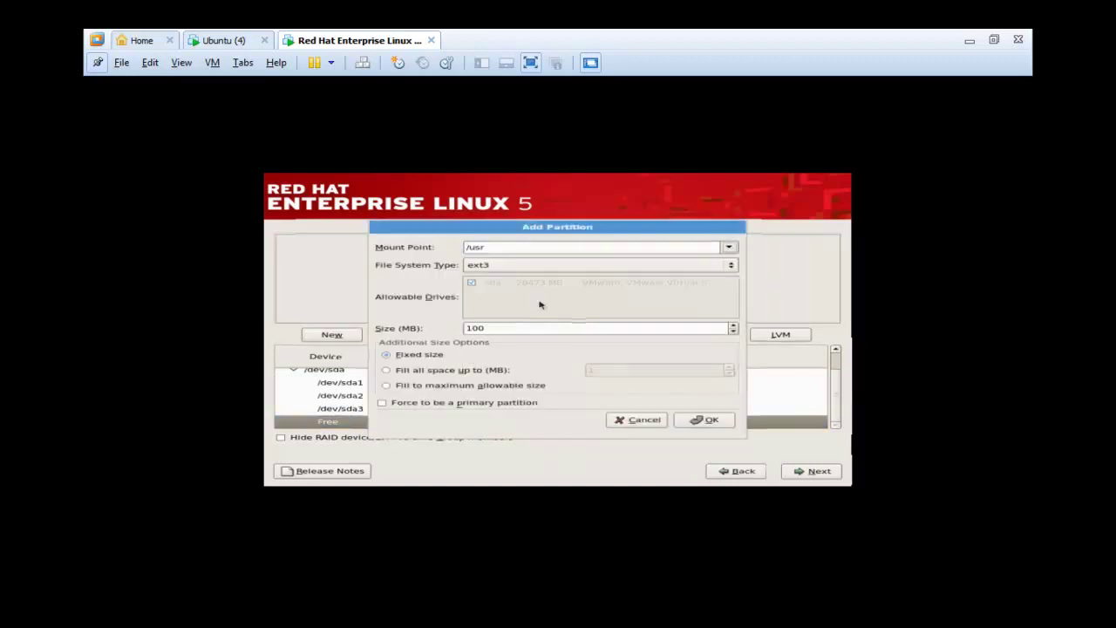
drag(502, 329, 375, 331)
text(20)
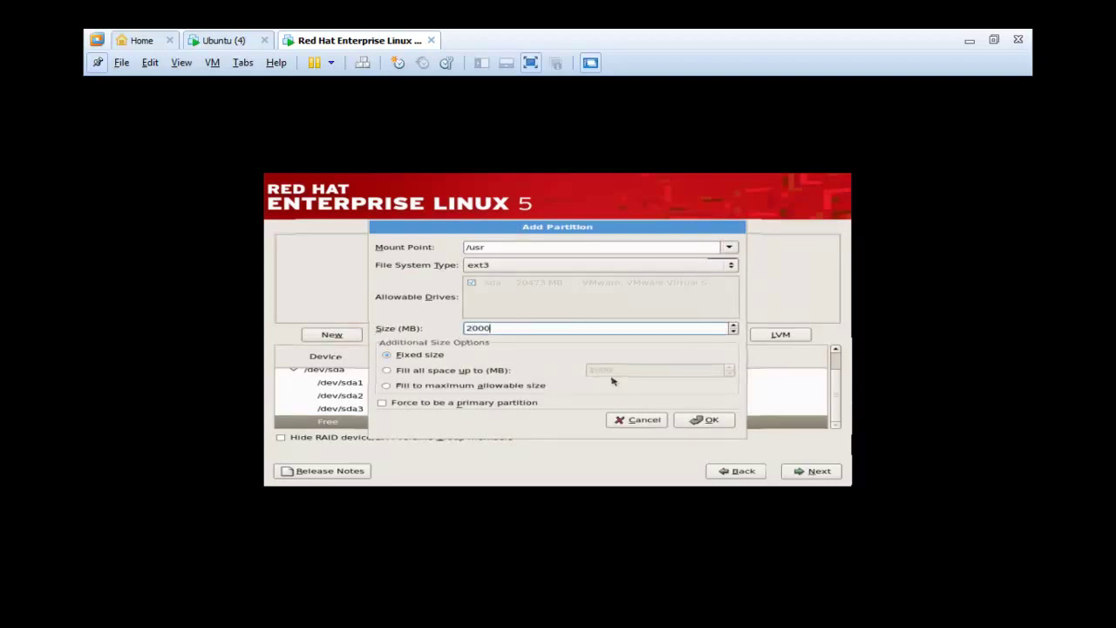
click(704, 419)
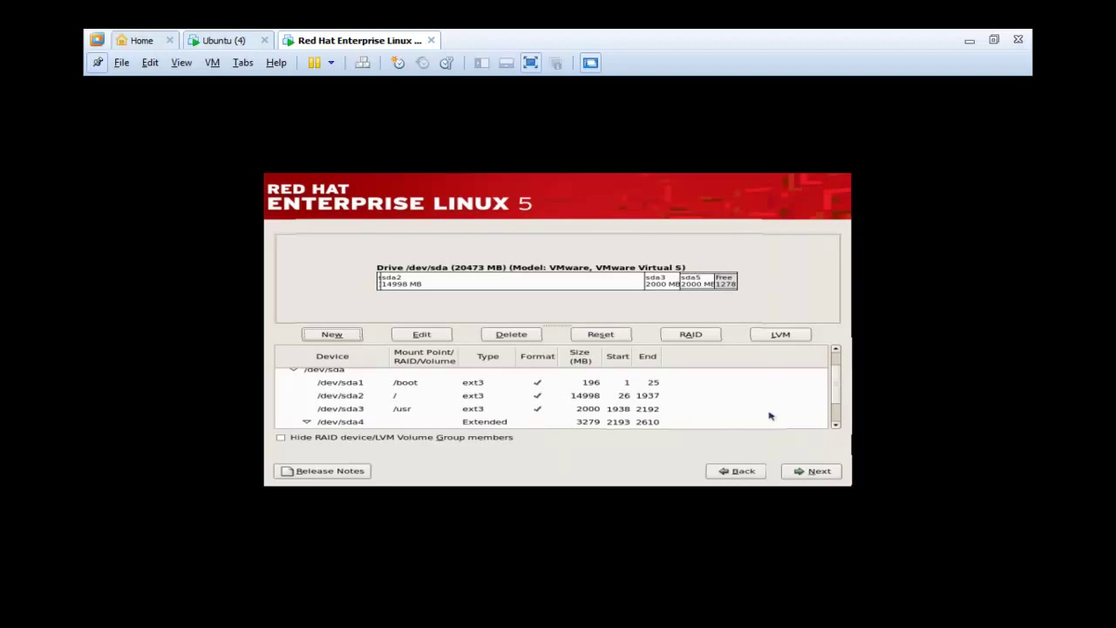
click(835, 425)
click(836, 425)
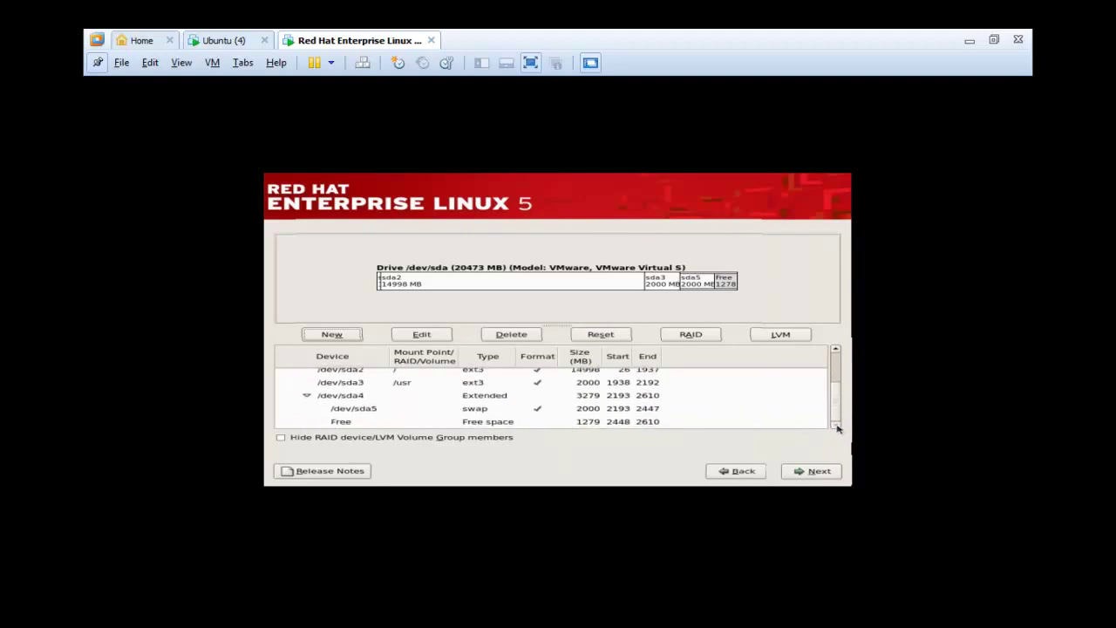
- Add a /var partition, reducing it from 1500 MB to 1200 MB after a not-enough-space error
click(616, 422)
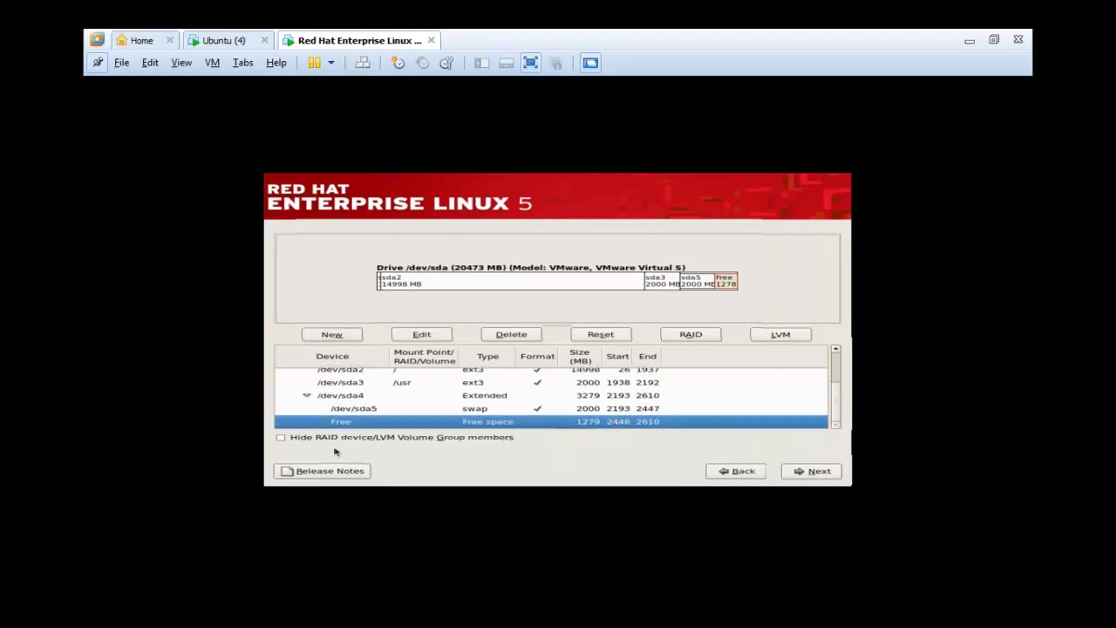
click(331, 334)
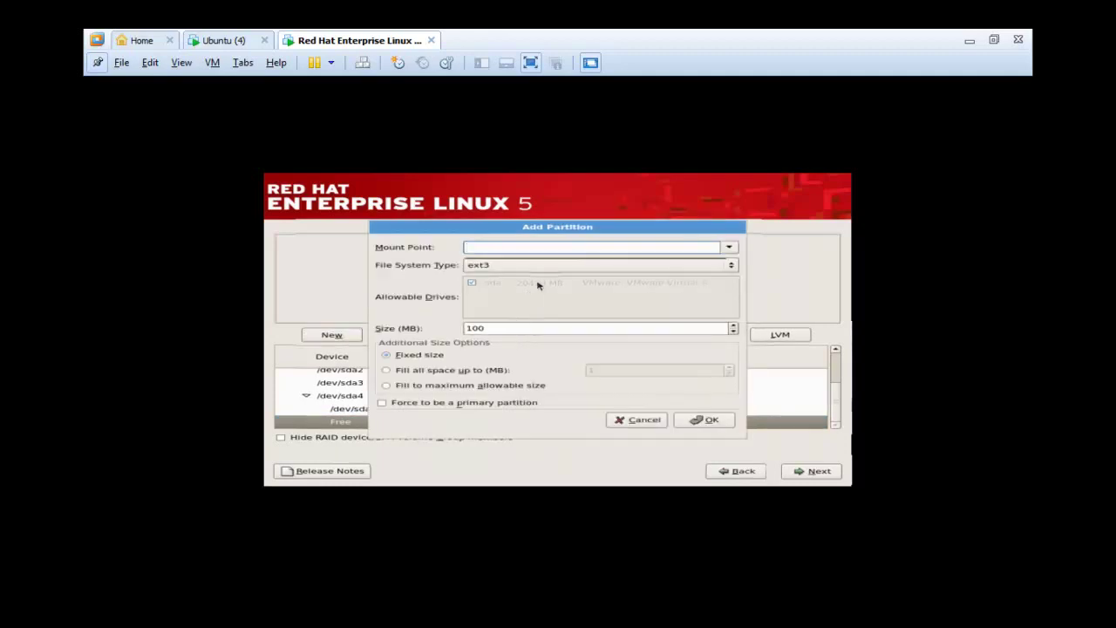
click(729, 249)
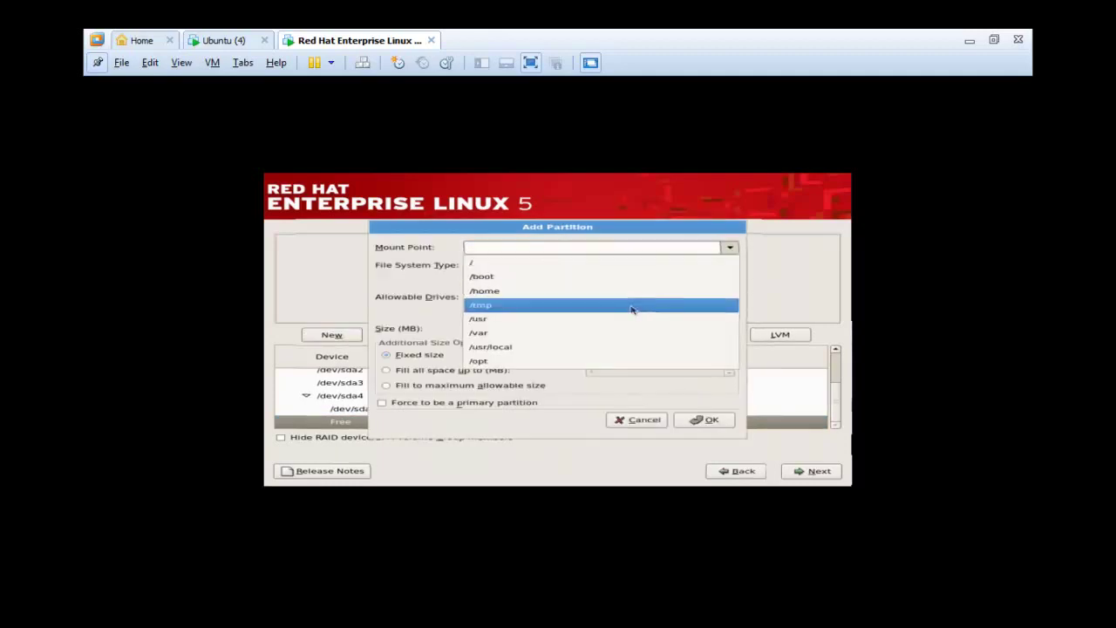
click(630, 331)
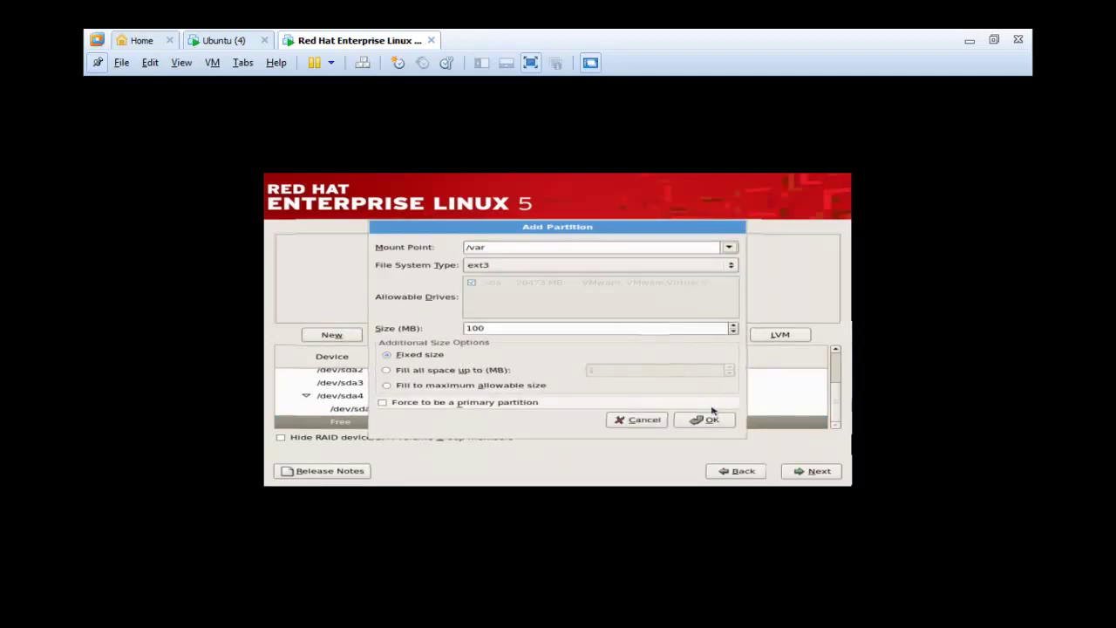
click(536, 331)
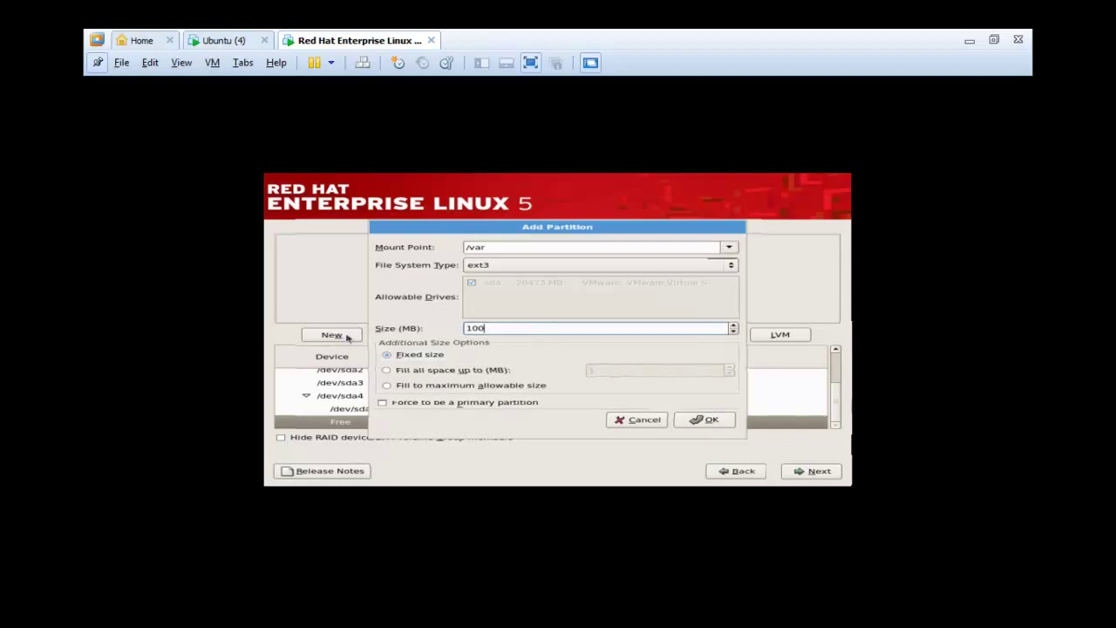
key(BackSpace)
key(BackSpace)
key(BackSpace)
text(1500)
click(707, 419)
click(685, 354)
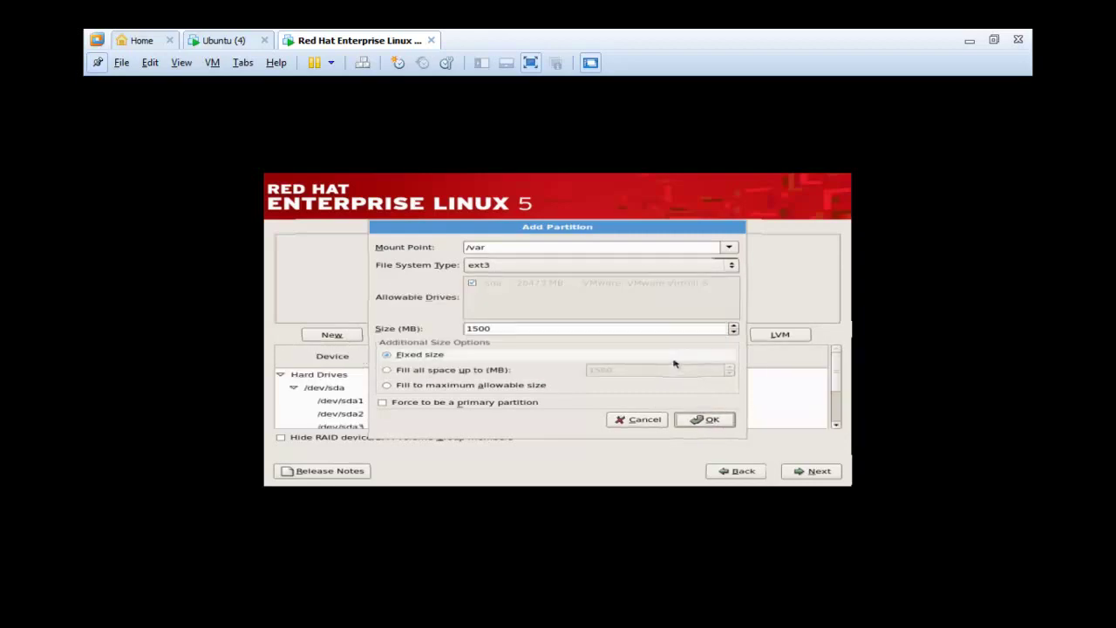
click(514, 329)
key(BackSpace)
key(BackSpace)
key(BackSpace)
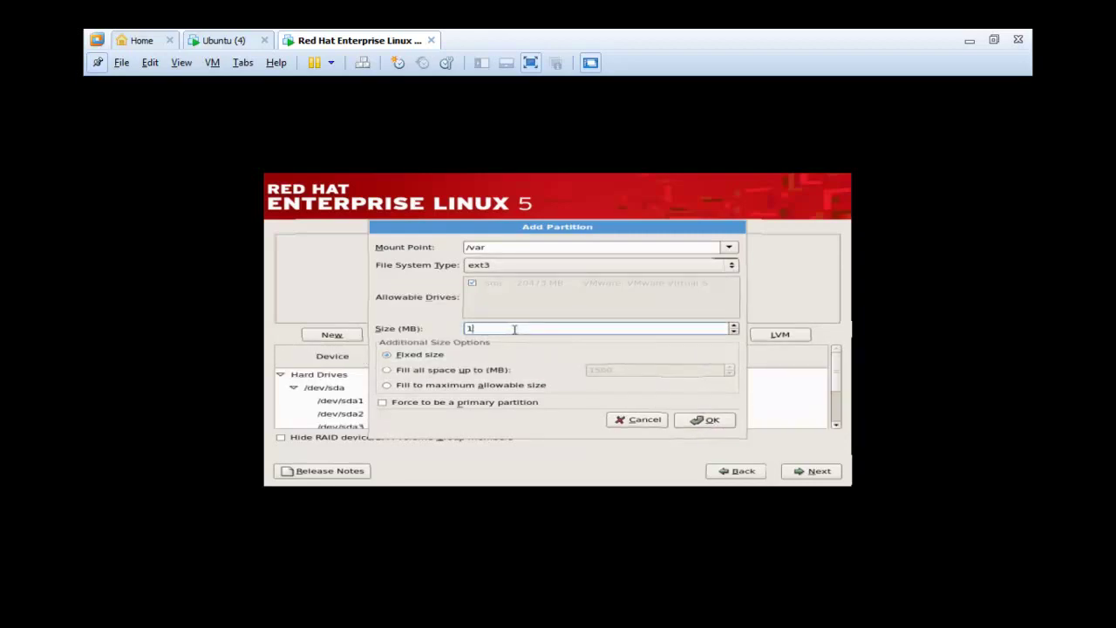
text(200)
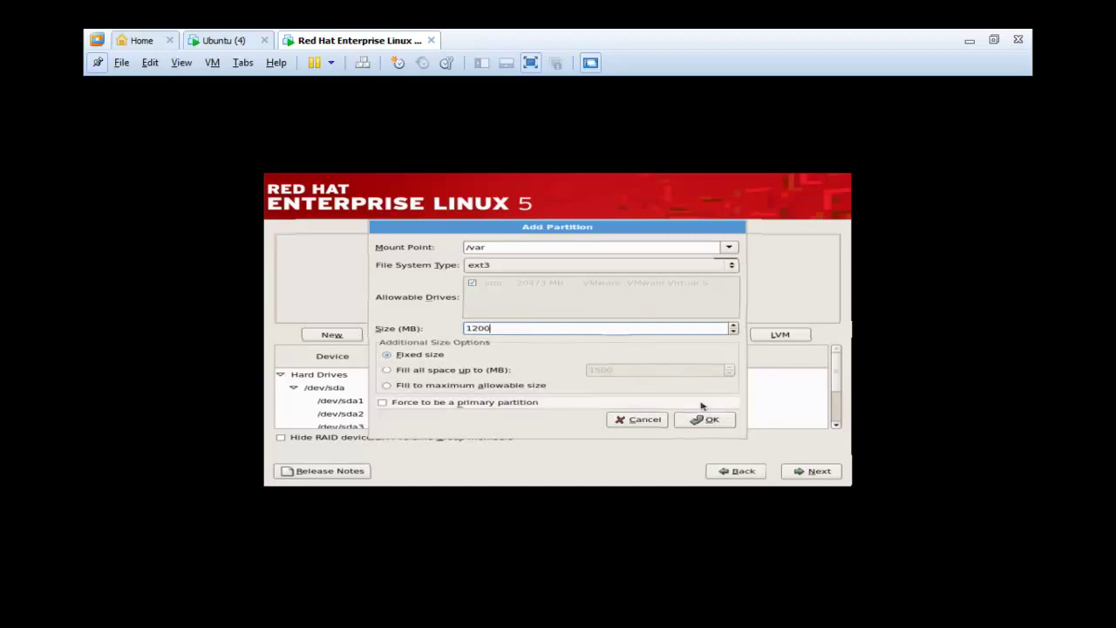
click(708, 420)
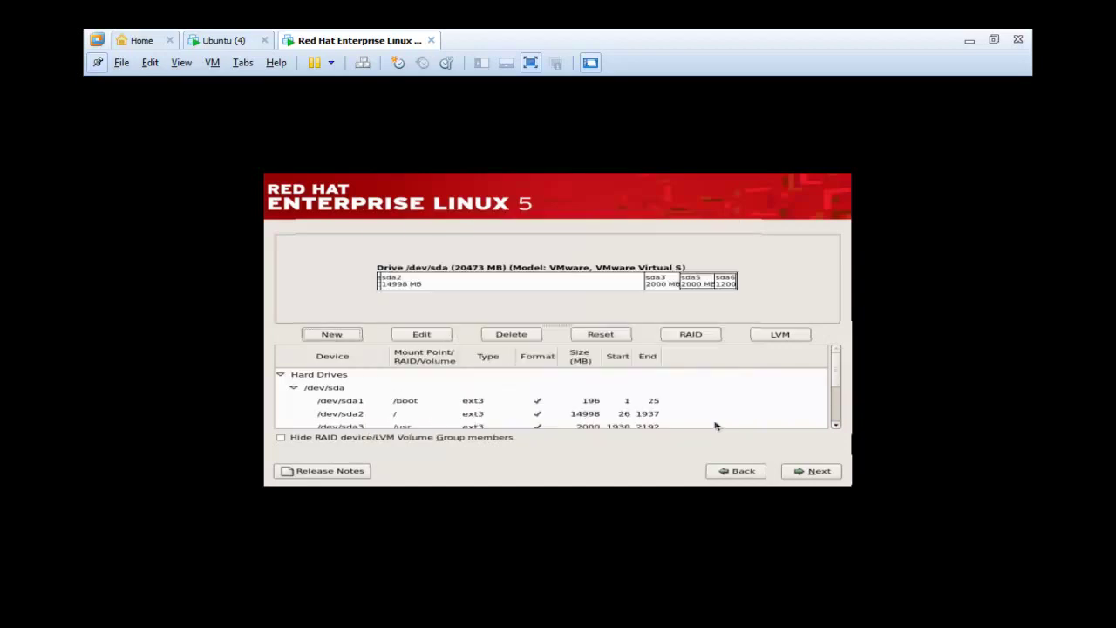
- Review the partition list, including the root partition, and accept the layout
click(836, 425)
click(836, 426)
click(836, 425)
click(836, 425)
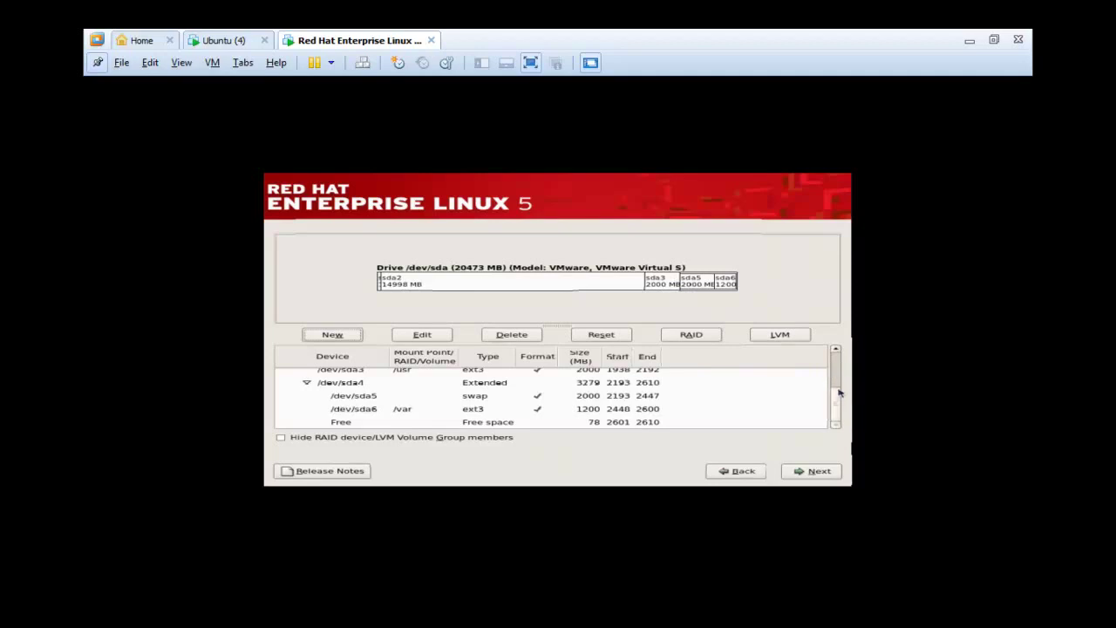
drag(839, 399, 835, 371)
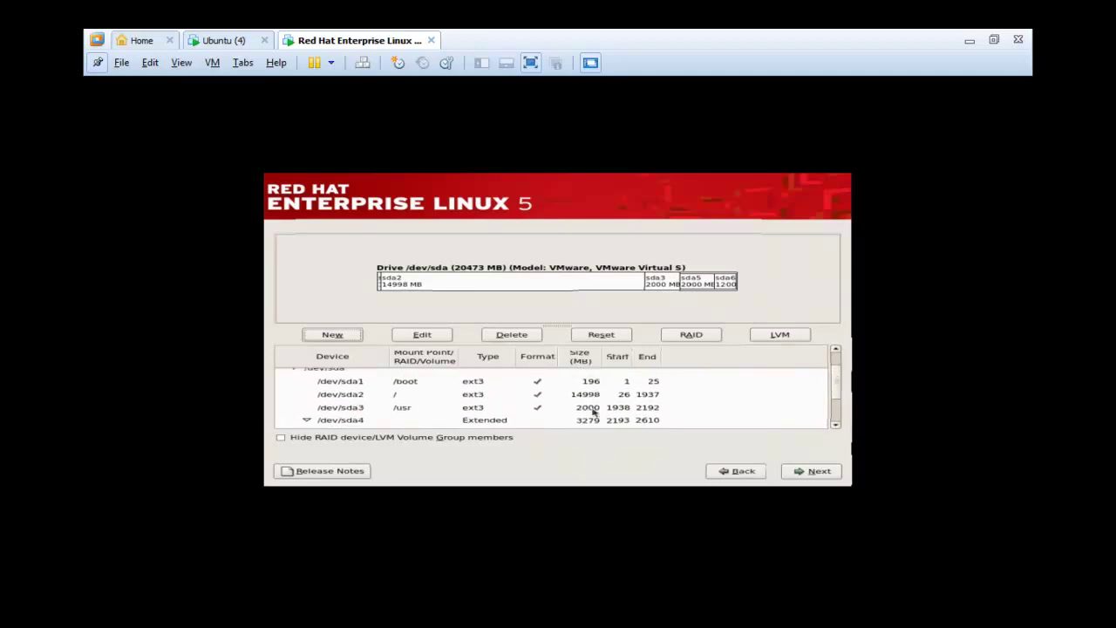
click(340, 397)
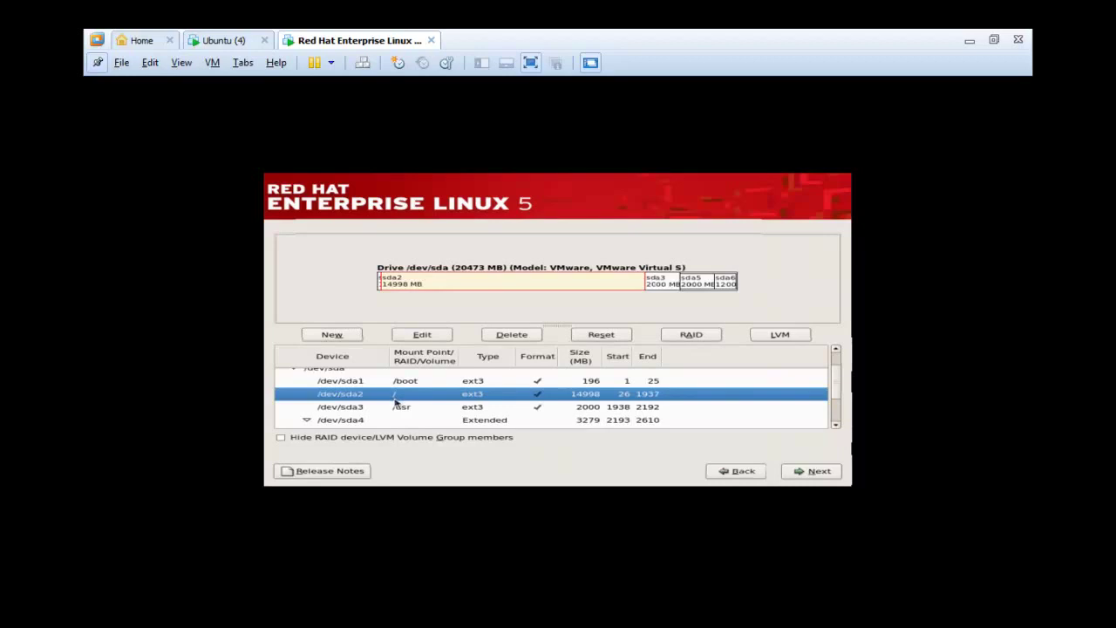
click(815, 476)
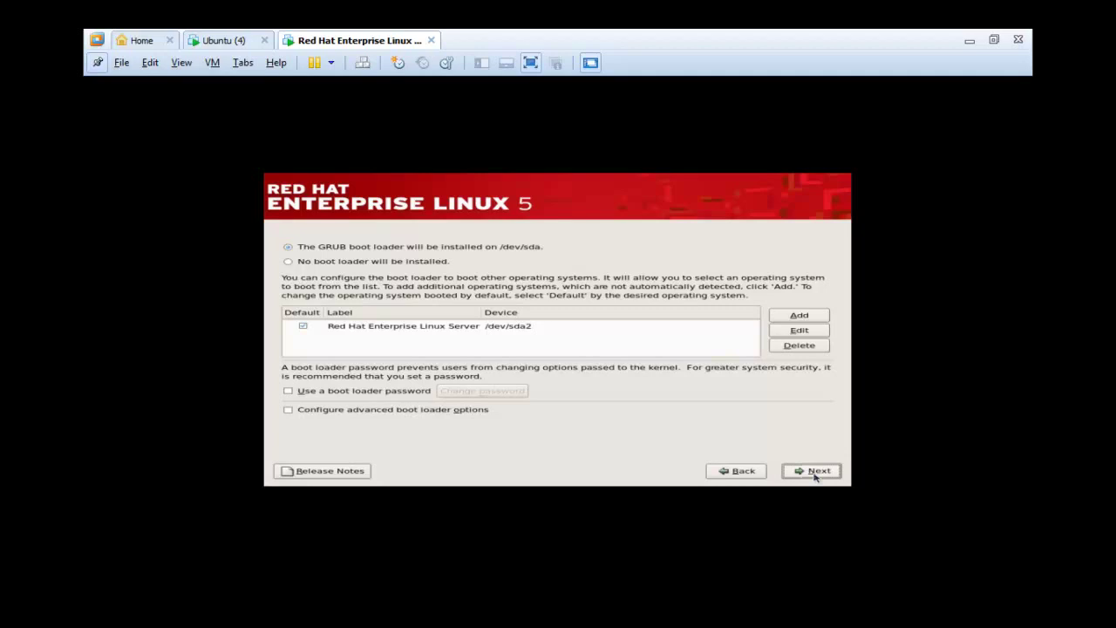
- Keep the GRUB defaults and leave eth0 and the hostname on automatic DHCP
click(815, 476)
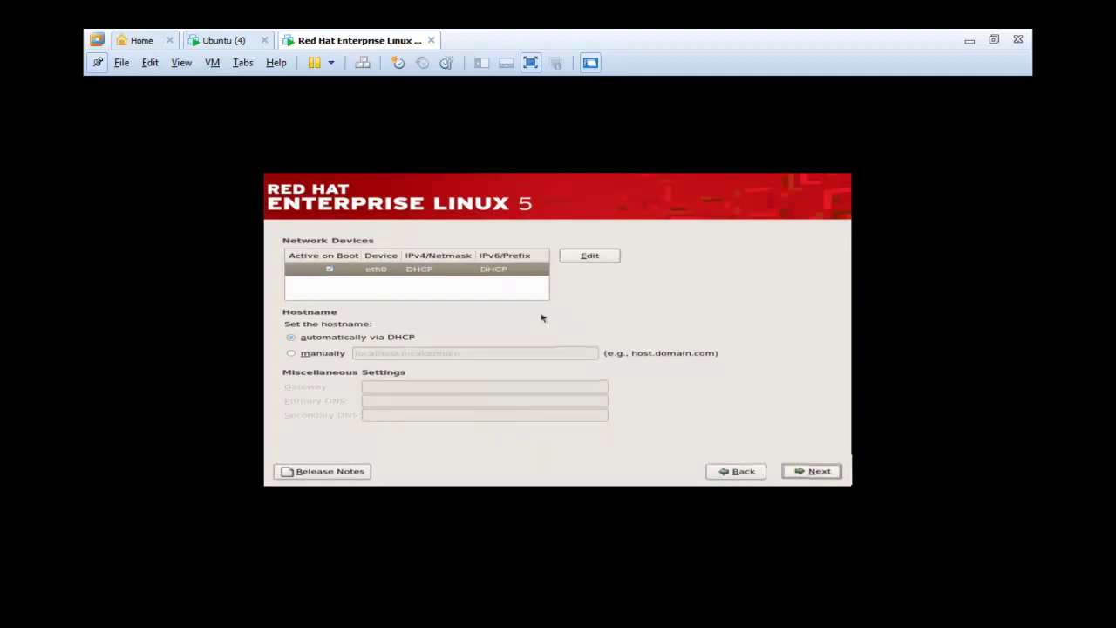
click(611, 257)
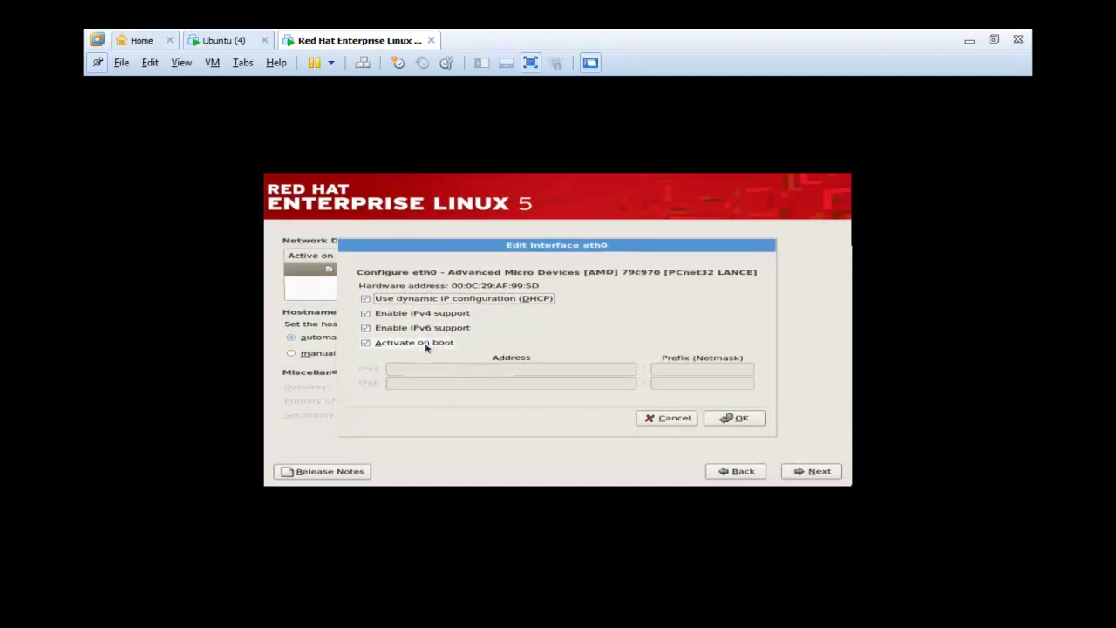
click(735, 418)
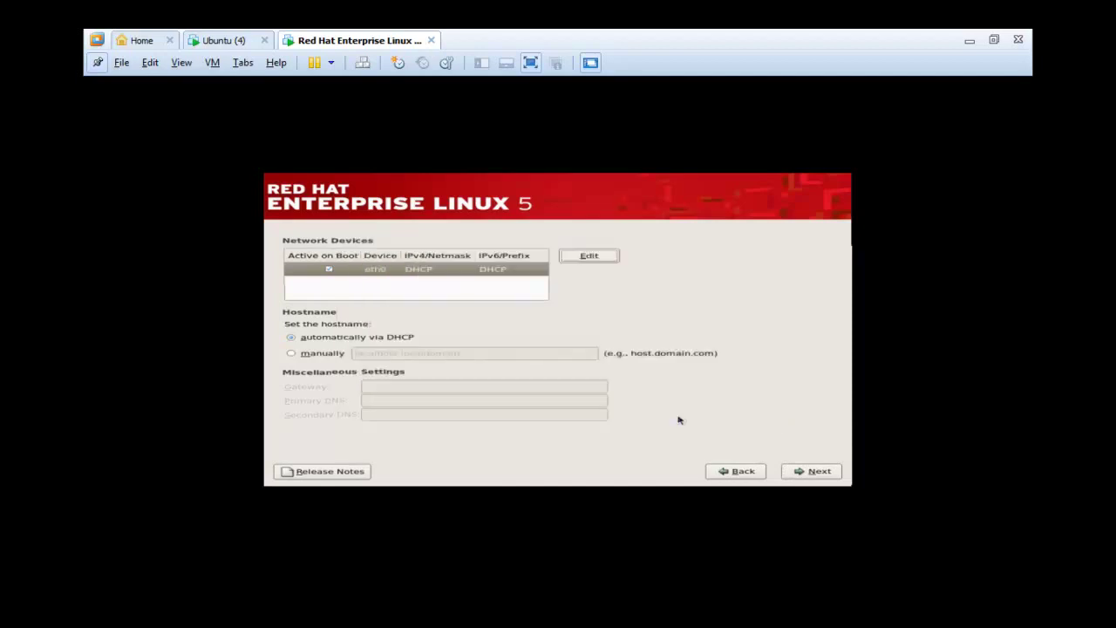
click(304, 353)
click(305, 337)
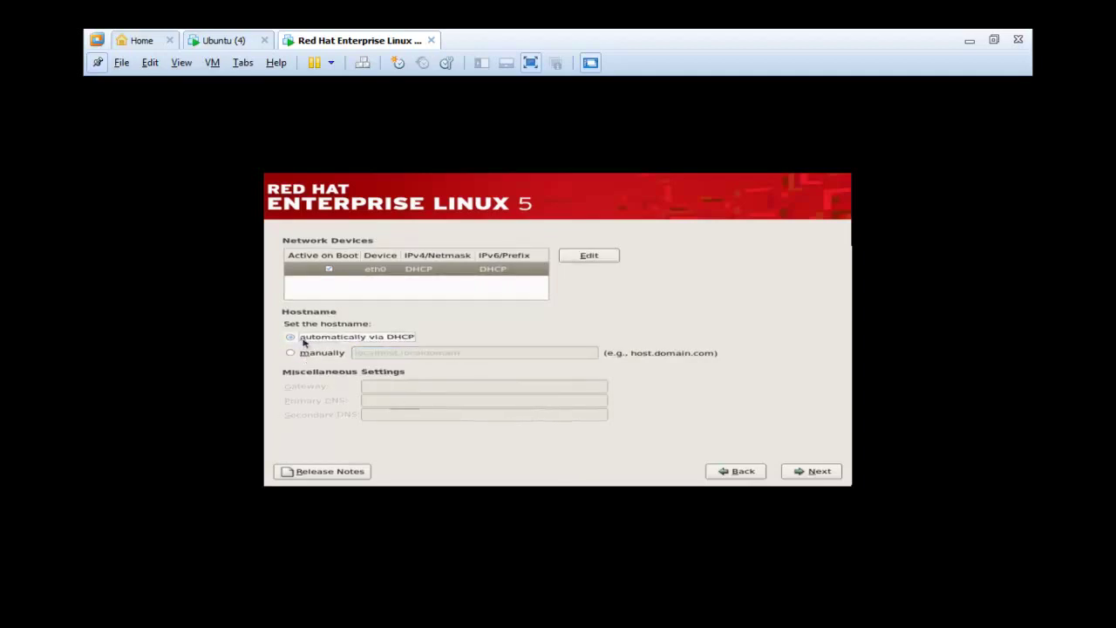
click(818, 472)
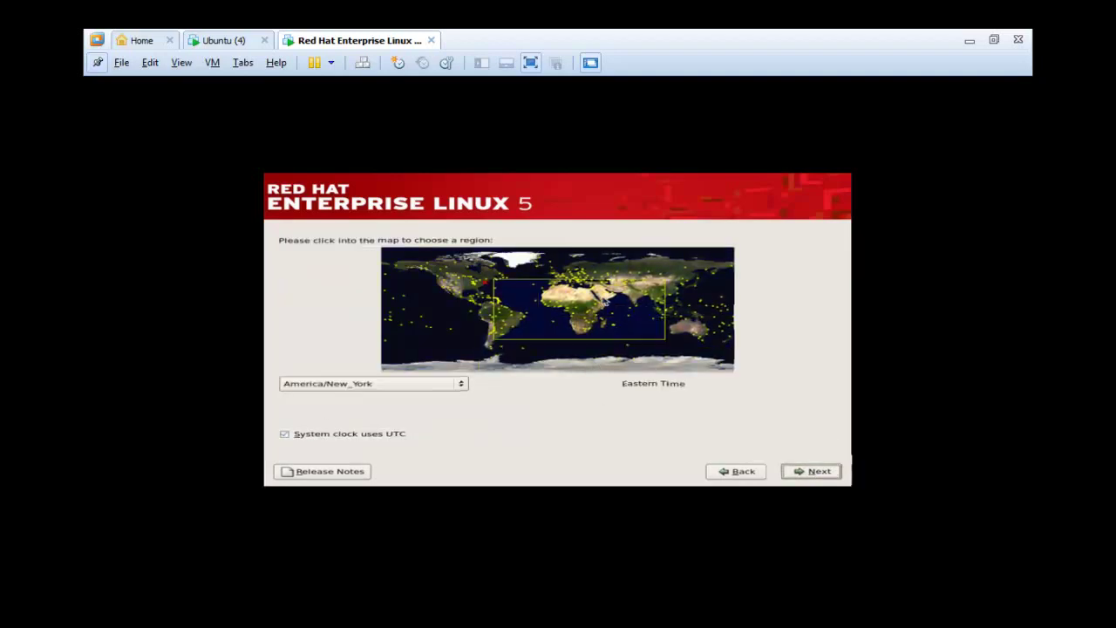
- Set the time zone to Asia/Aden on the map
click(603, 303)
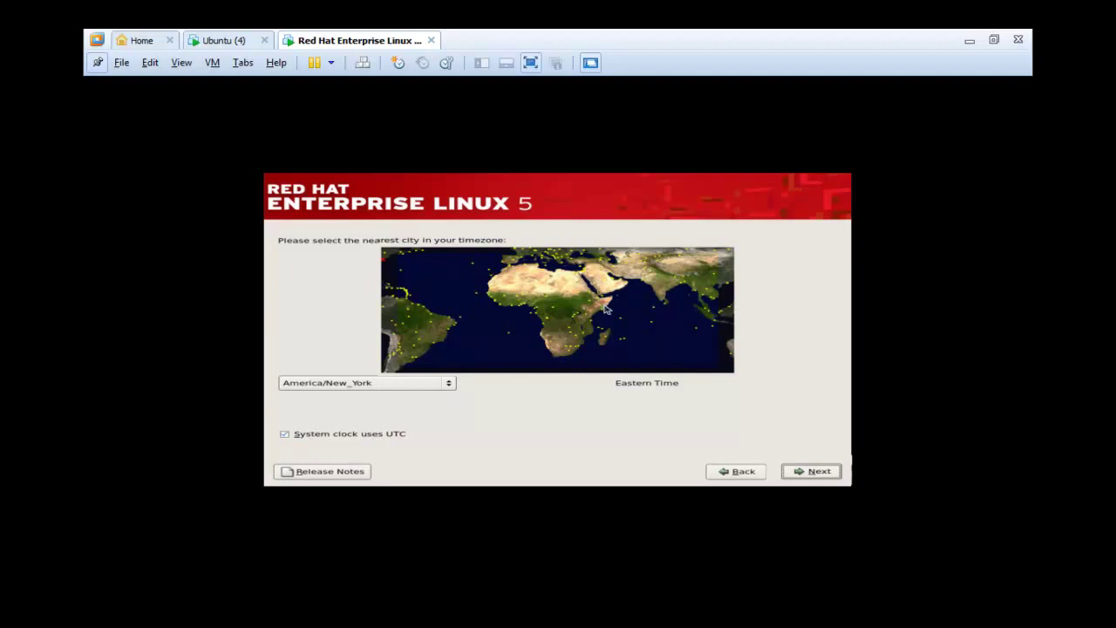
click(603, 300)
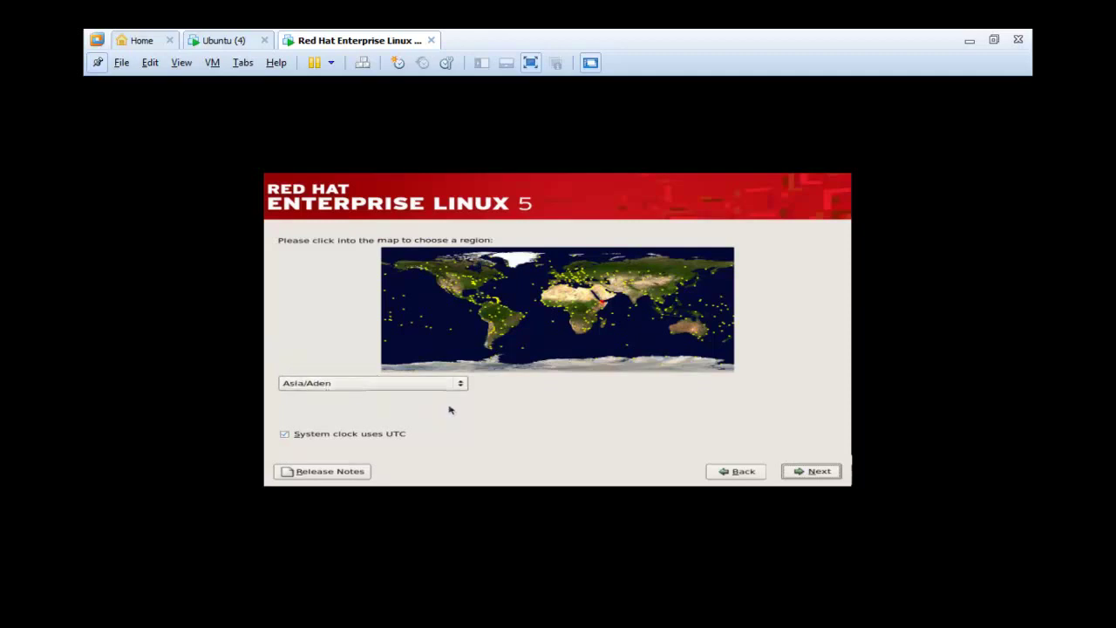
click(819, 471)
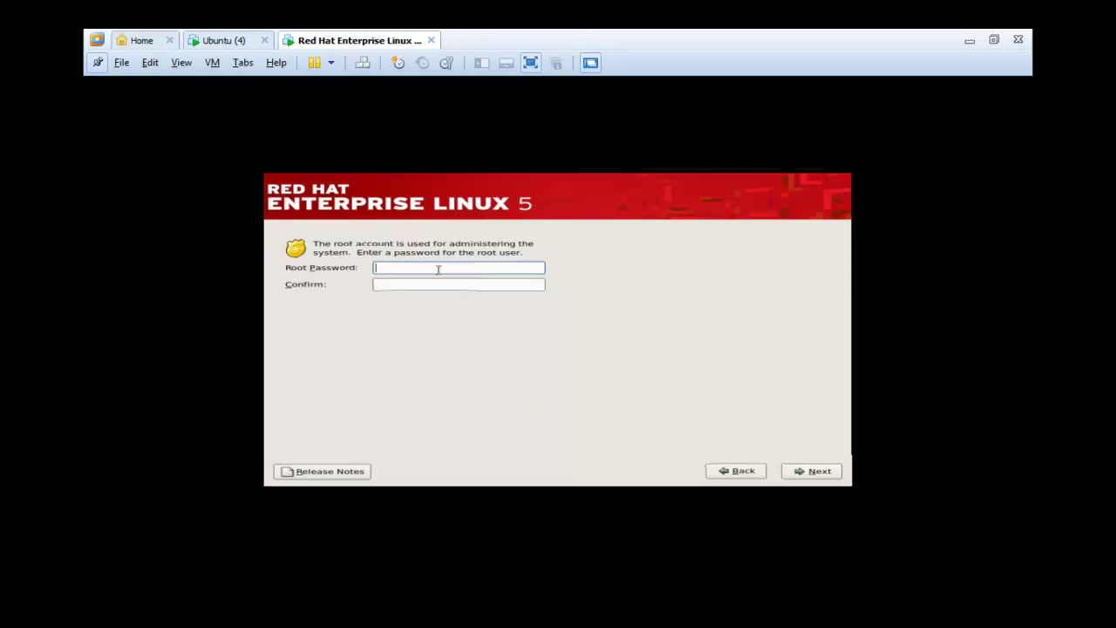
- Set the root password, entering it in both password fields
text(redhat)
key(Tab)
text(redhat)
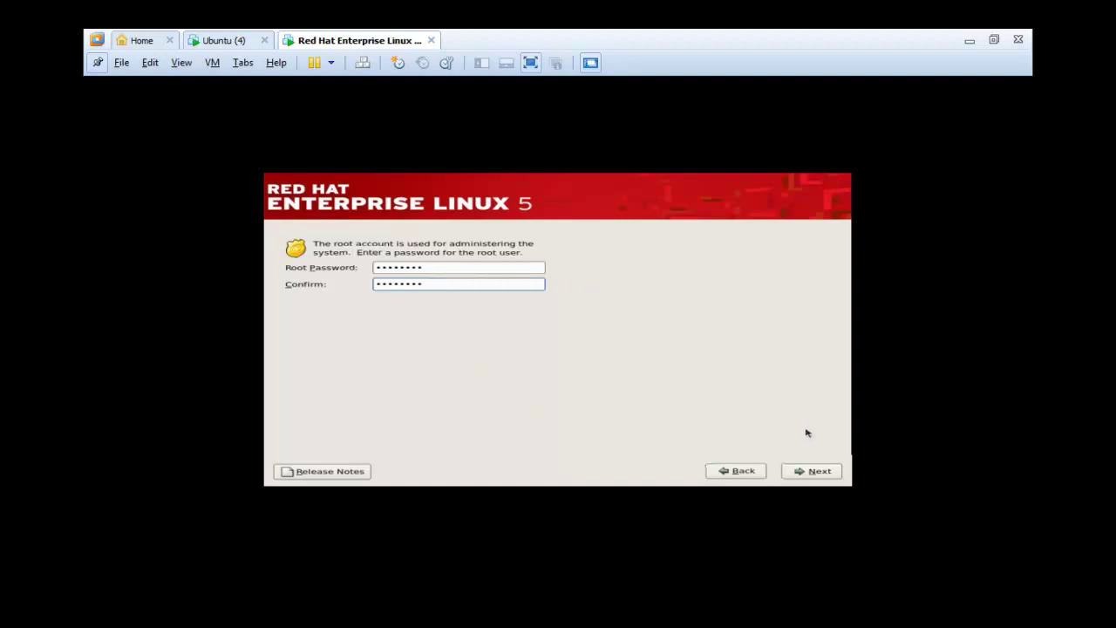
click(817, 470)
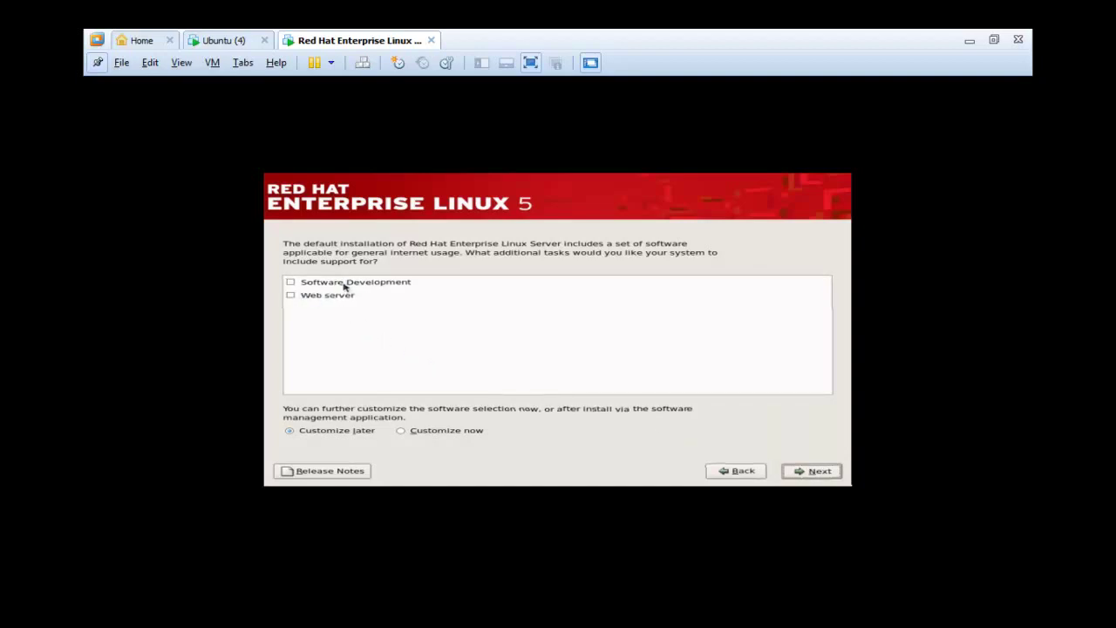
- Leave Software Development and Web server unchecked and continue with Customize later
click(292, 283)
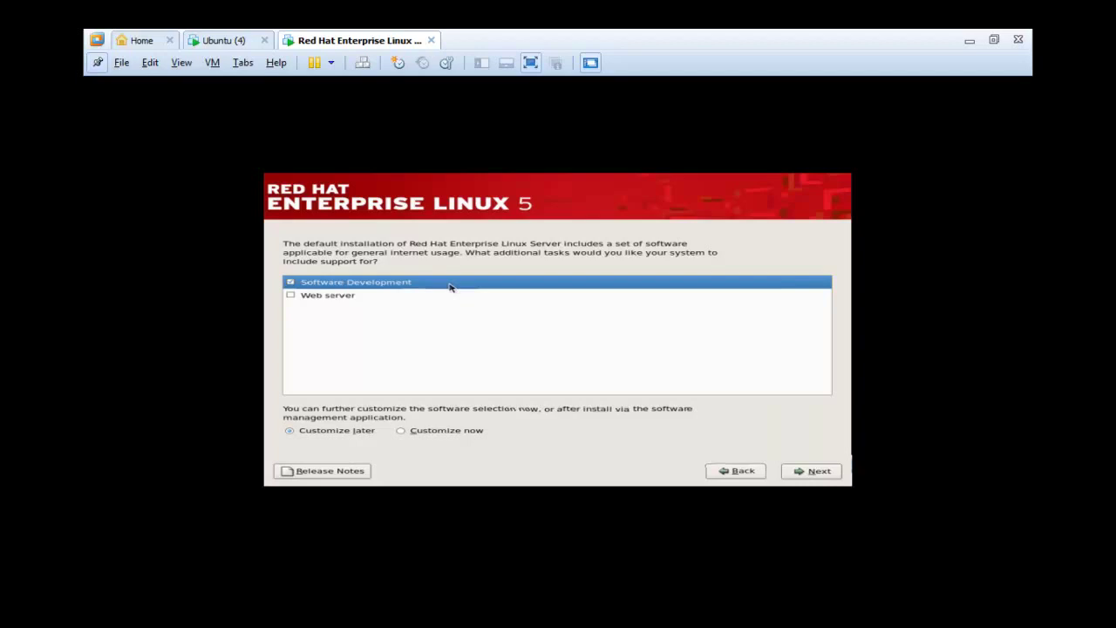
click(292, 283)
click(291, 295)
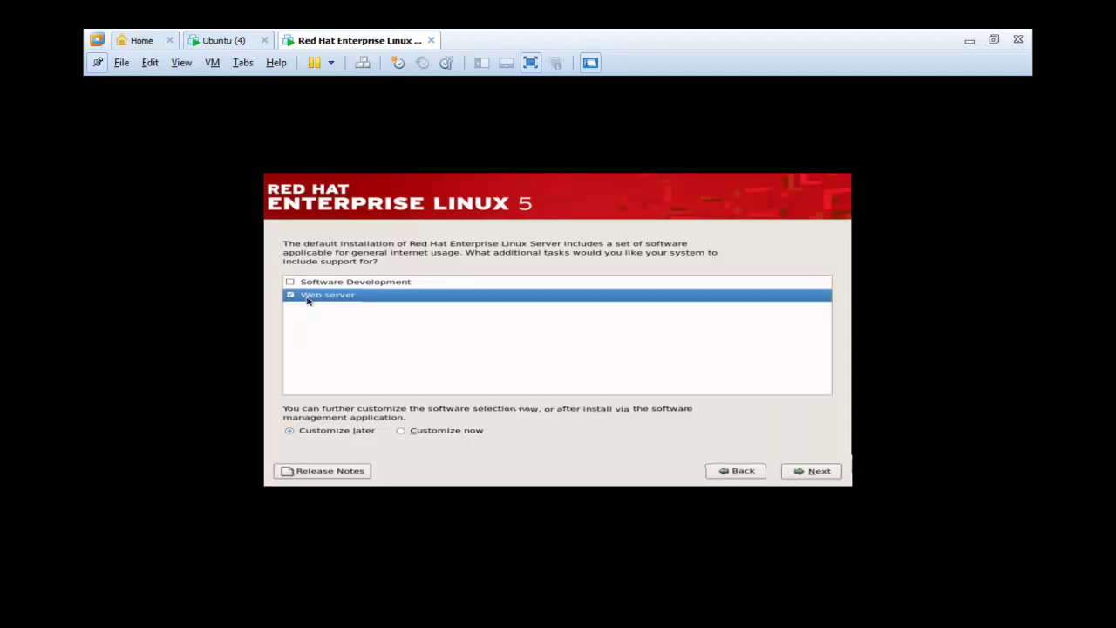
click(289, 295)
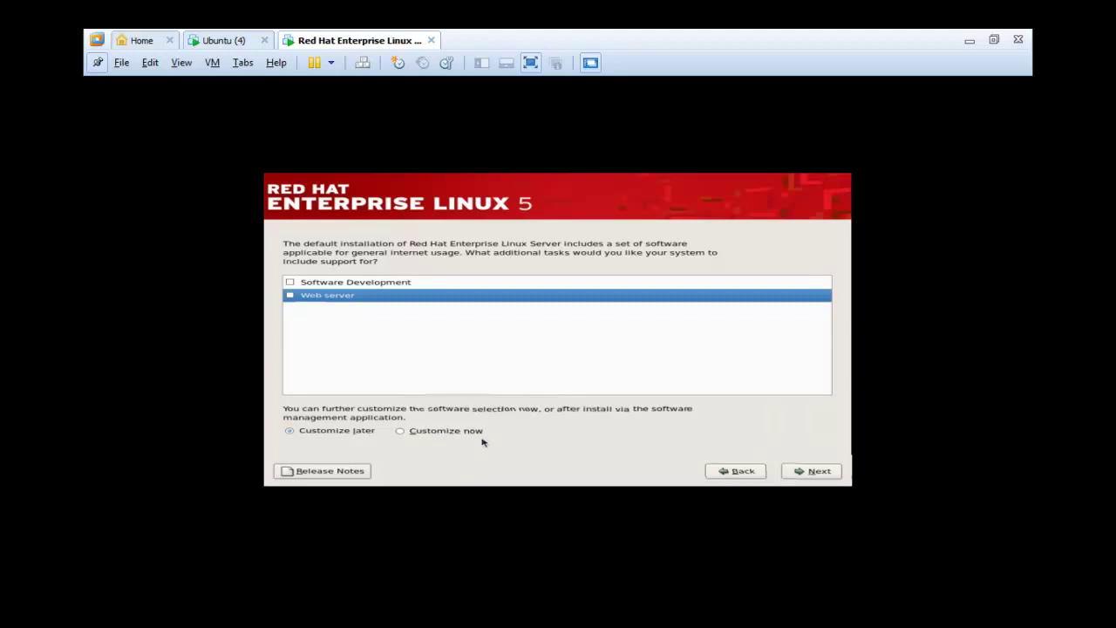
click(831, 473)
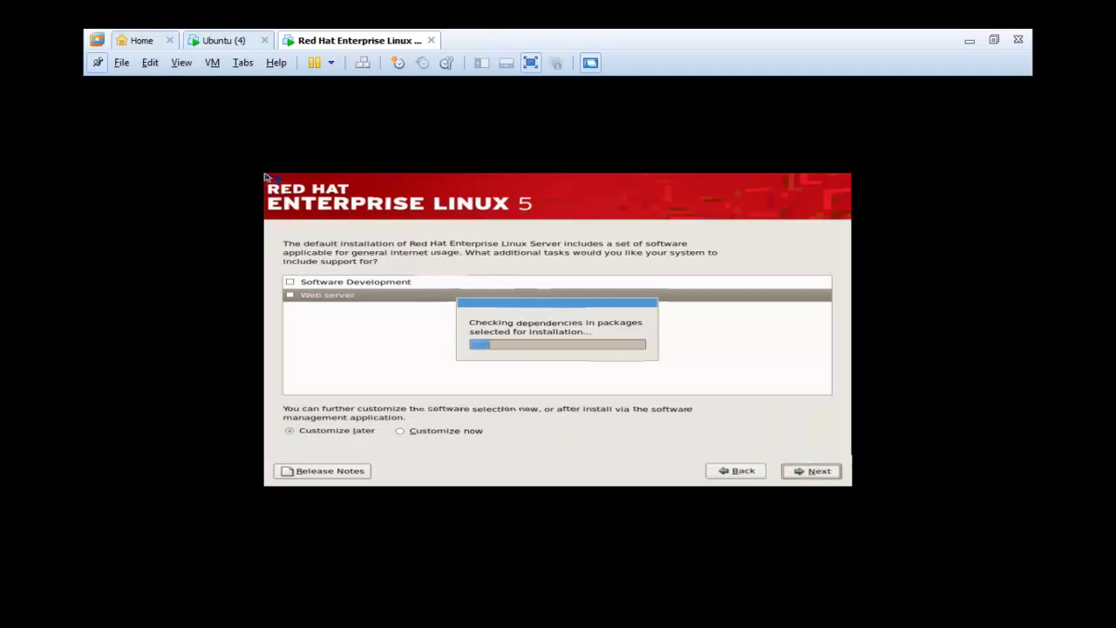
- Briefly check the Ubuntu (4) VM, then return to the Red Hat Enterprise Linux 5 tab
key(ctrl+alt)
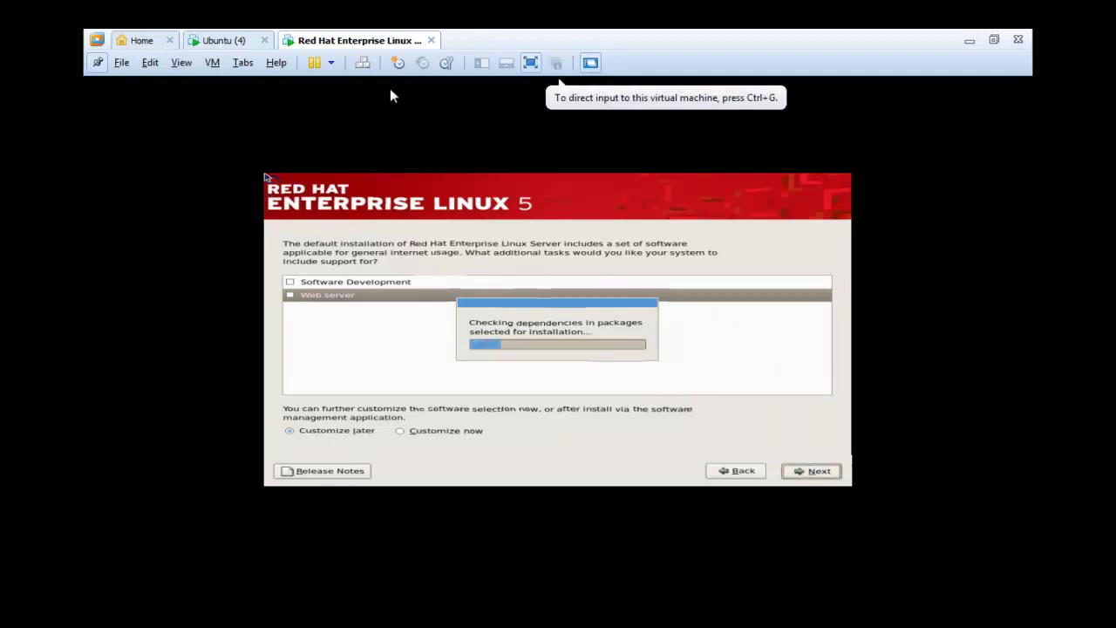
click(252, 45)
click(456, 312)
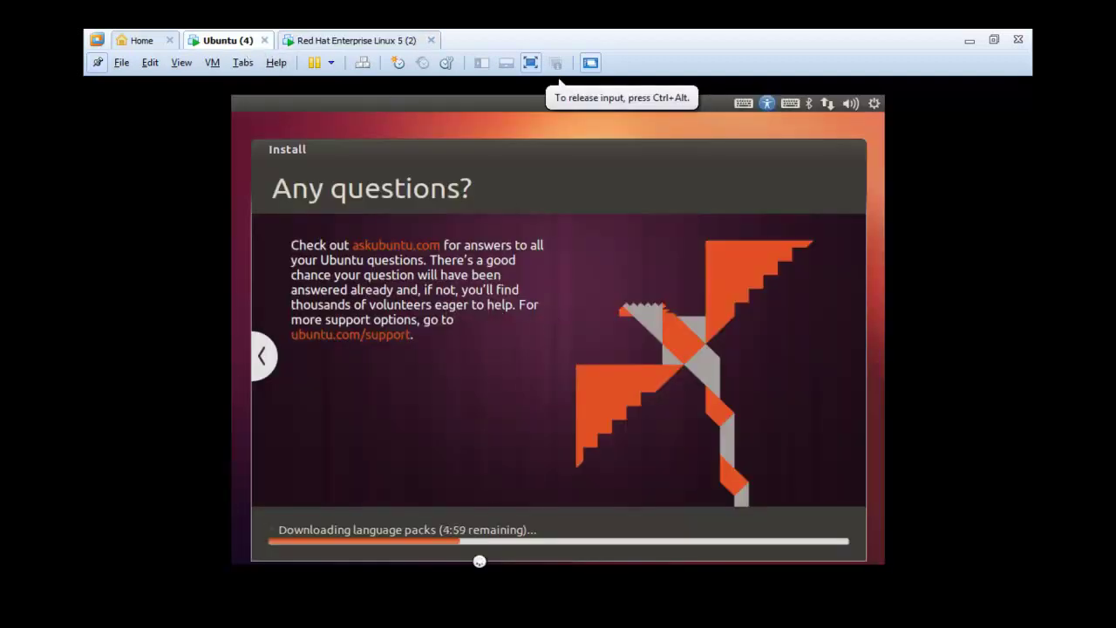
key(ctrl+alt)
click(342, 41)
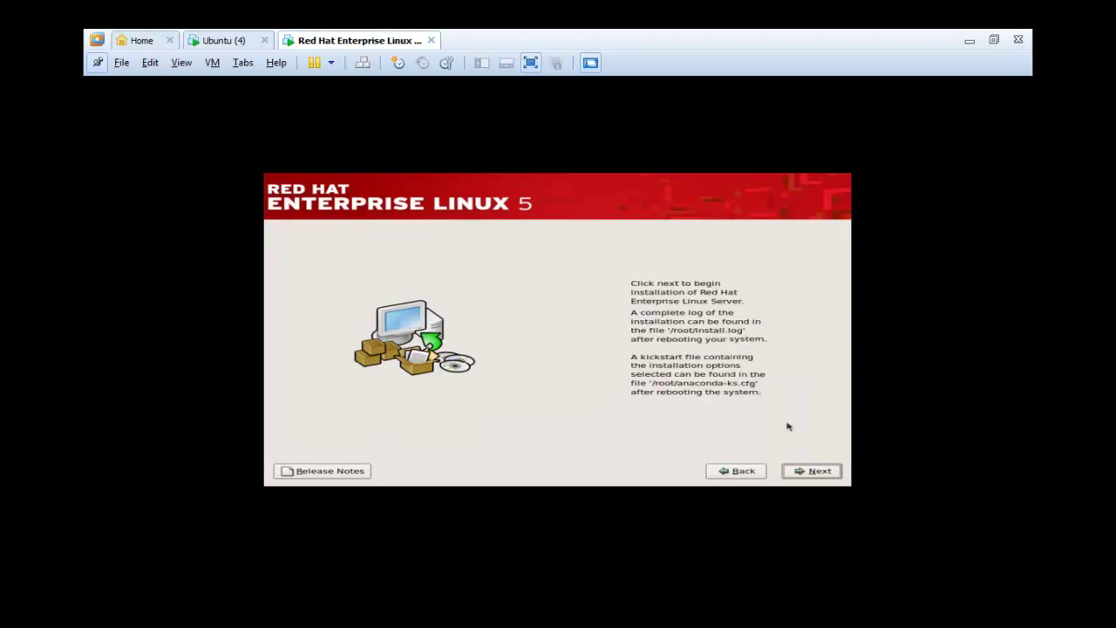
- Start installing Red Hat Enterprise Linux Server and maximize the Workstation window while it formats and installs
click(810, 472)
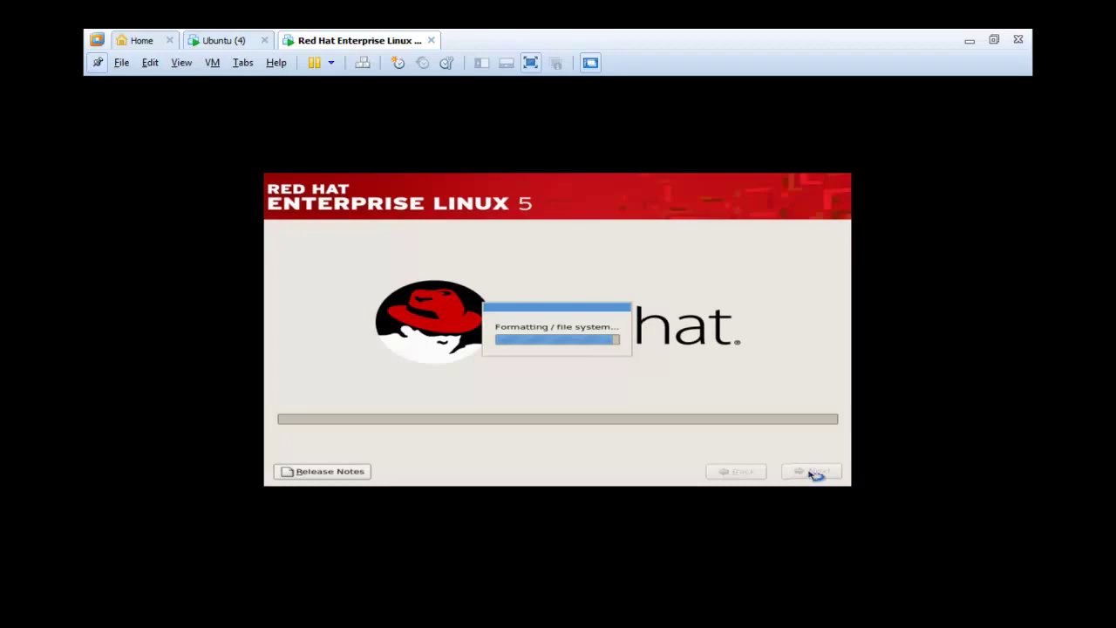
key(ctrl+alt)
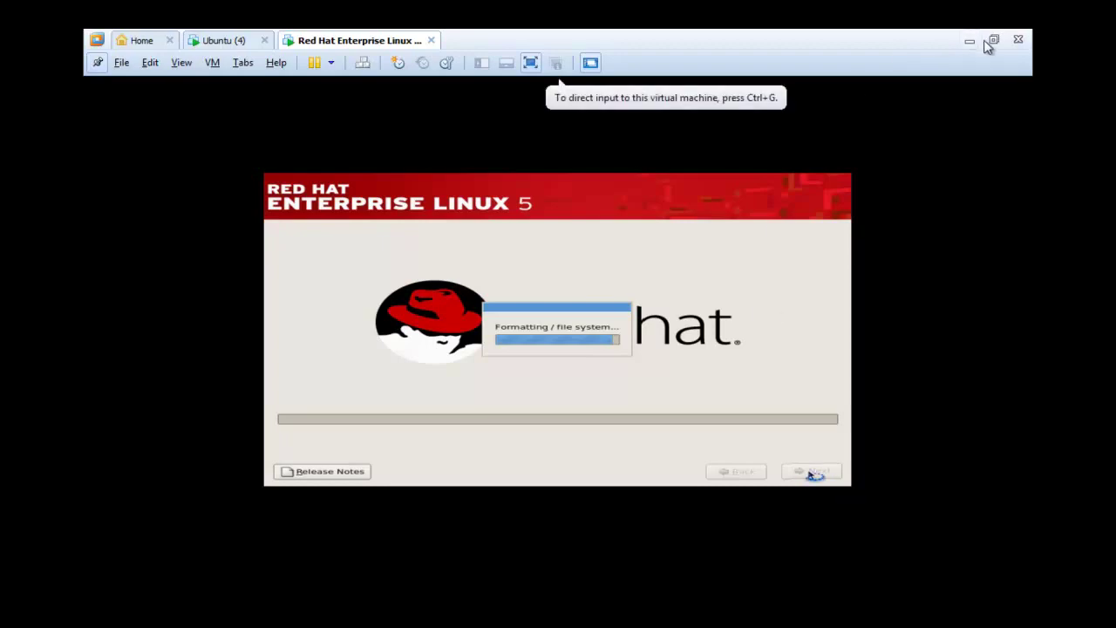
click(993, 39)
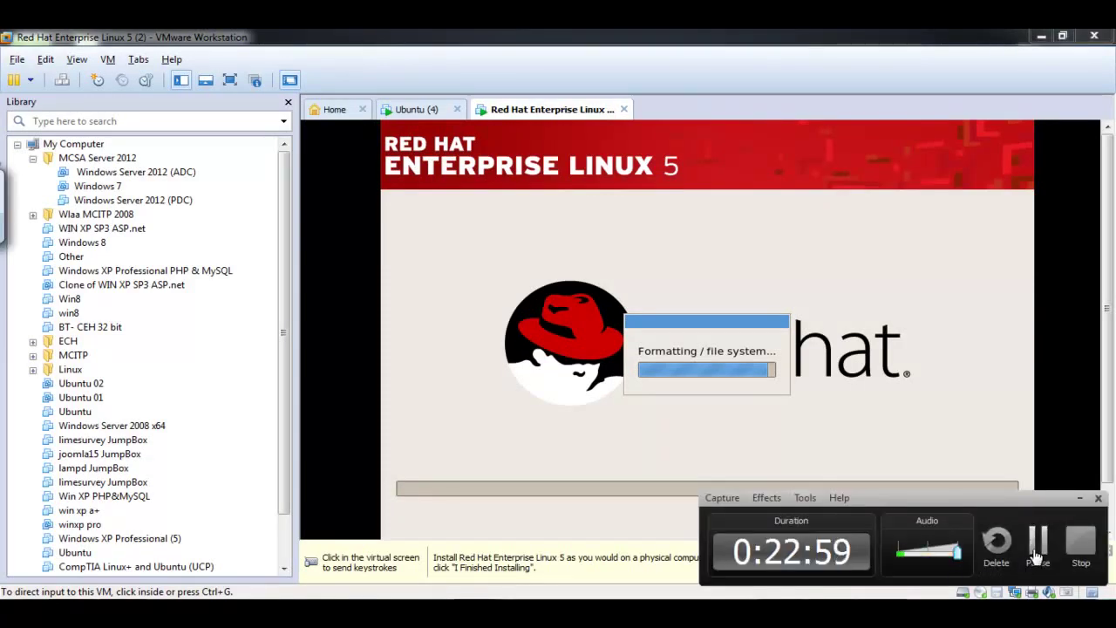
click(1038, 545)
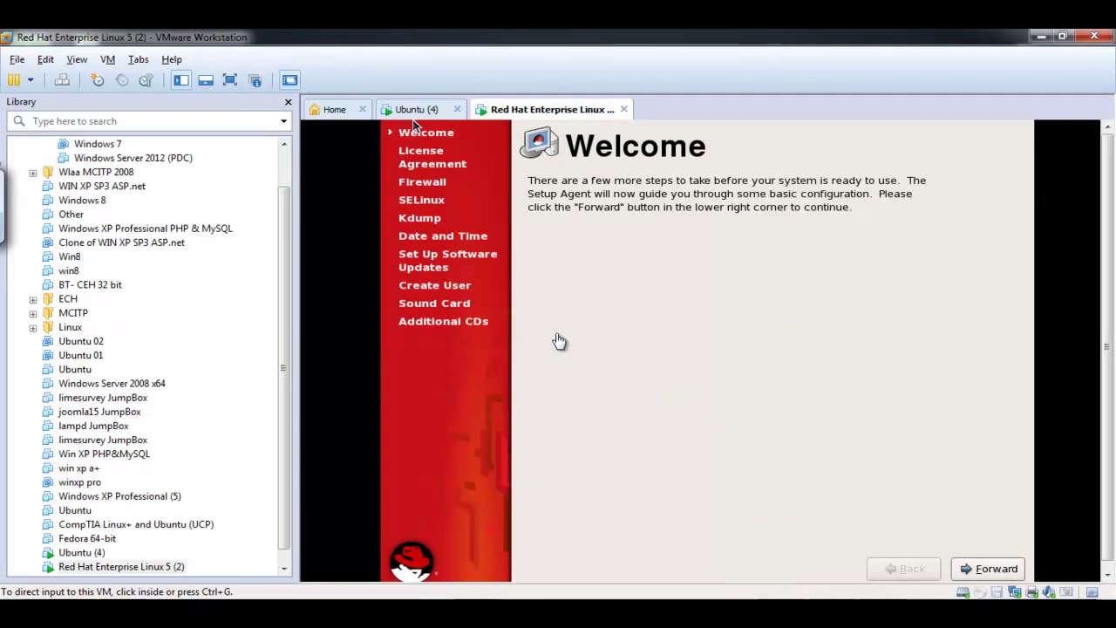
- Show the Red Hat VM full screen, briefly checking the Ubuntu VM tab
click(236, 82)
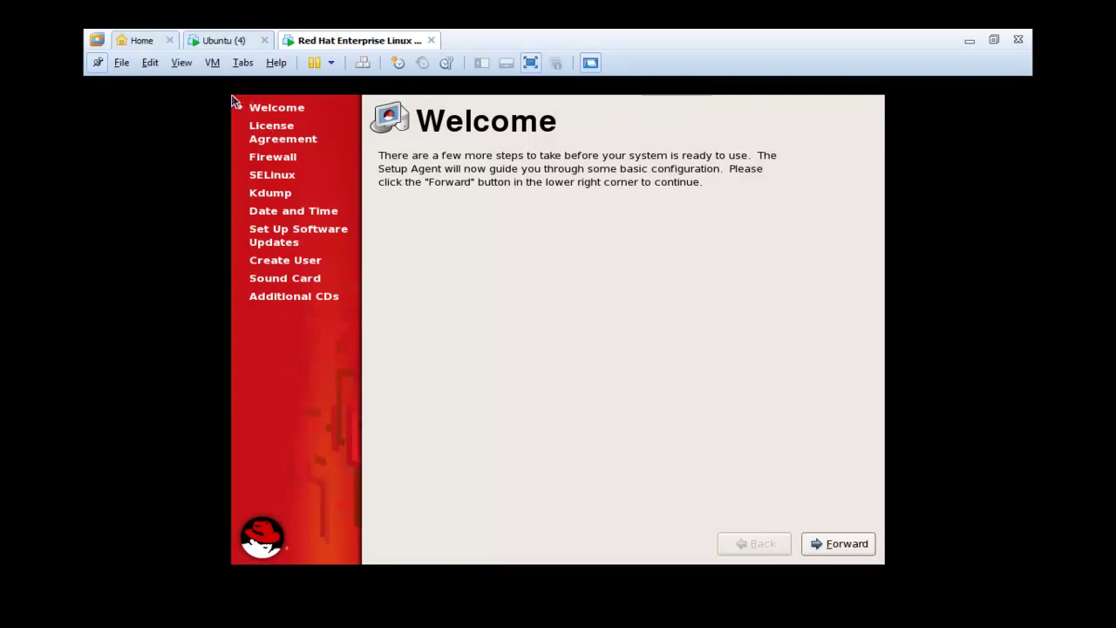
click(218, 42)
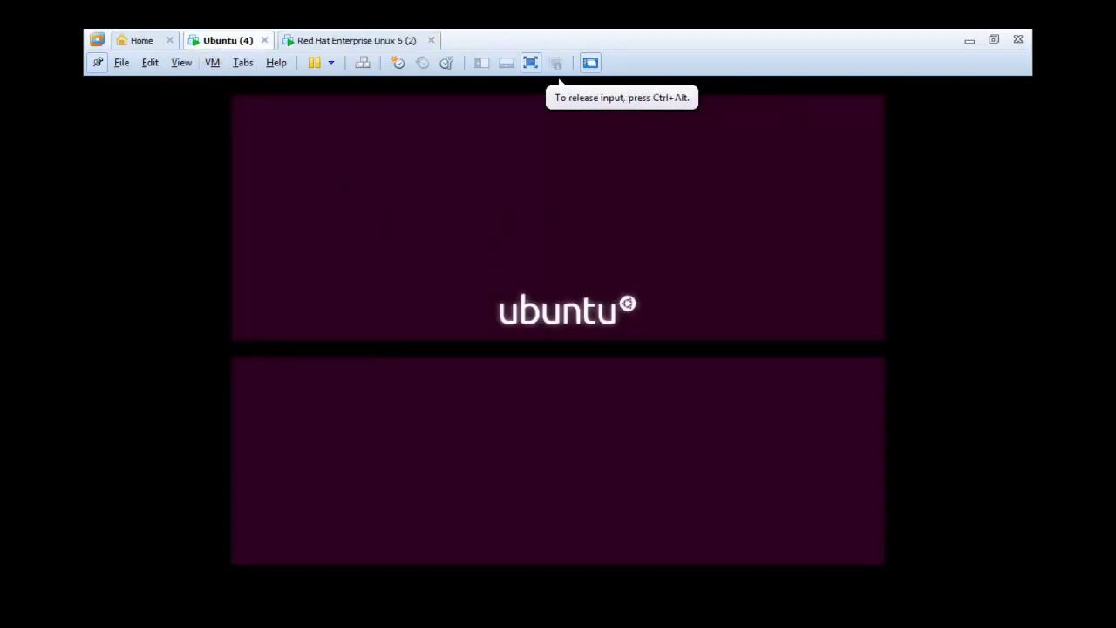
click(348, 42)
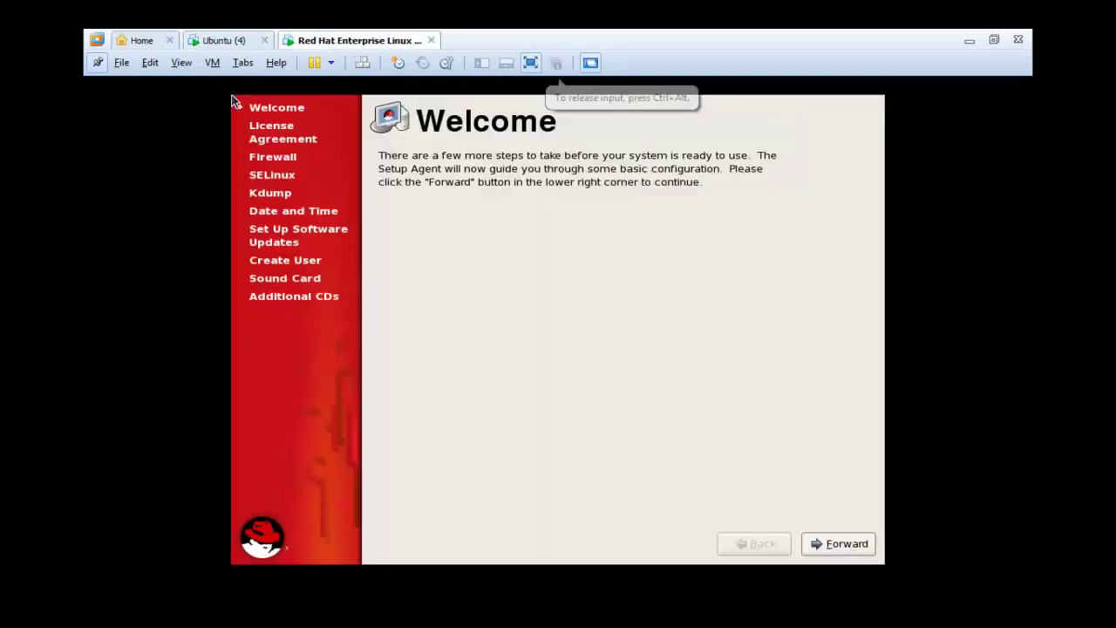
- Accept the Red Hat license agreement after a declined attempt, and continue to Firewall
click(864, 551)
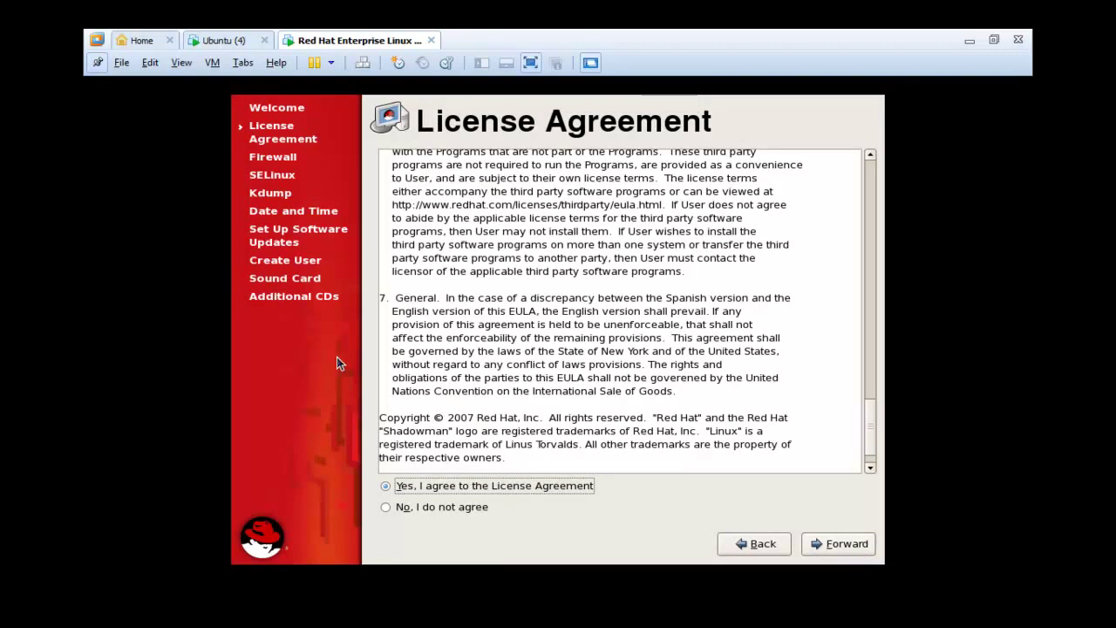
click(453, 506)
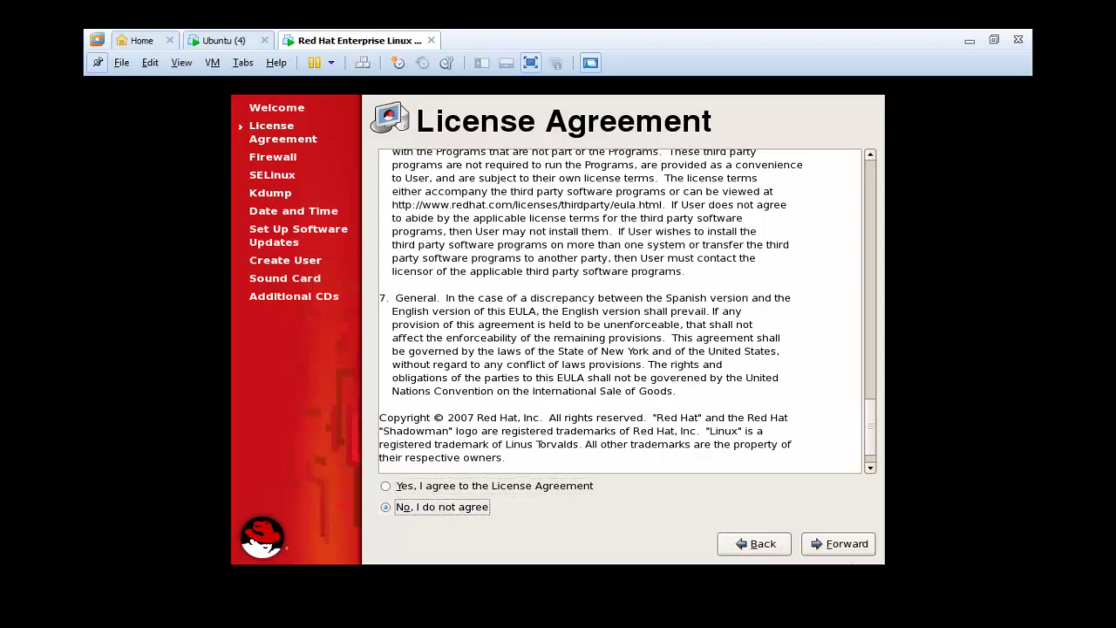
click(847, 547)
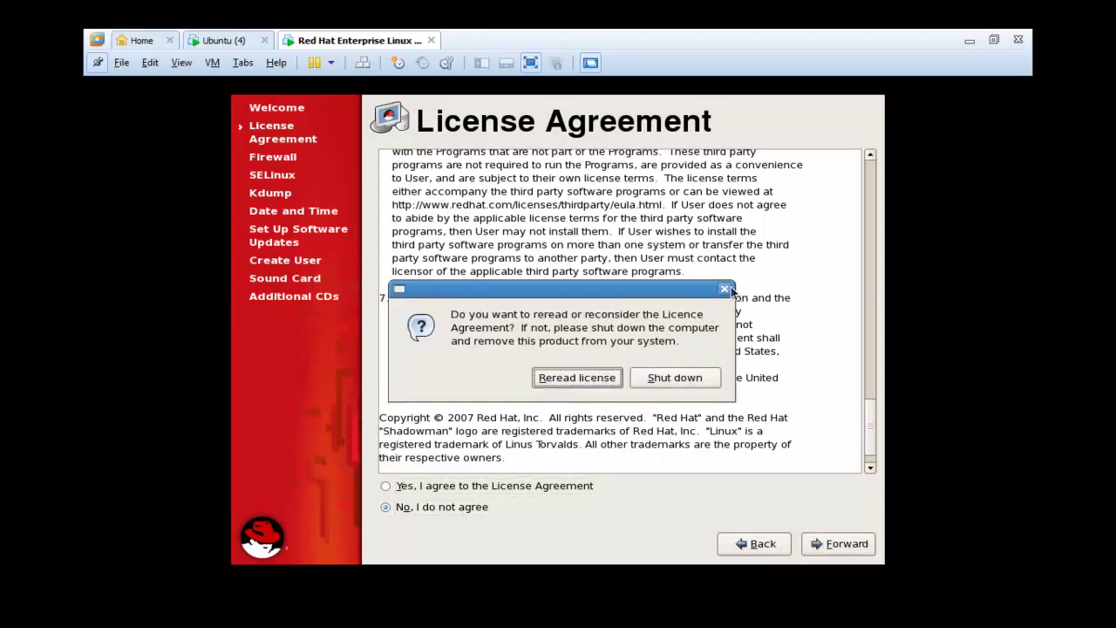
click(724, 289)
click(549, 486)
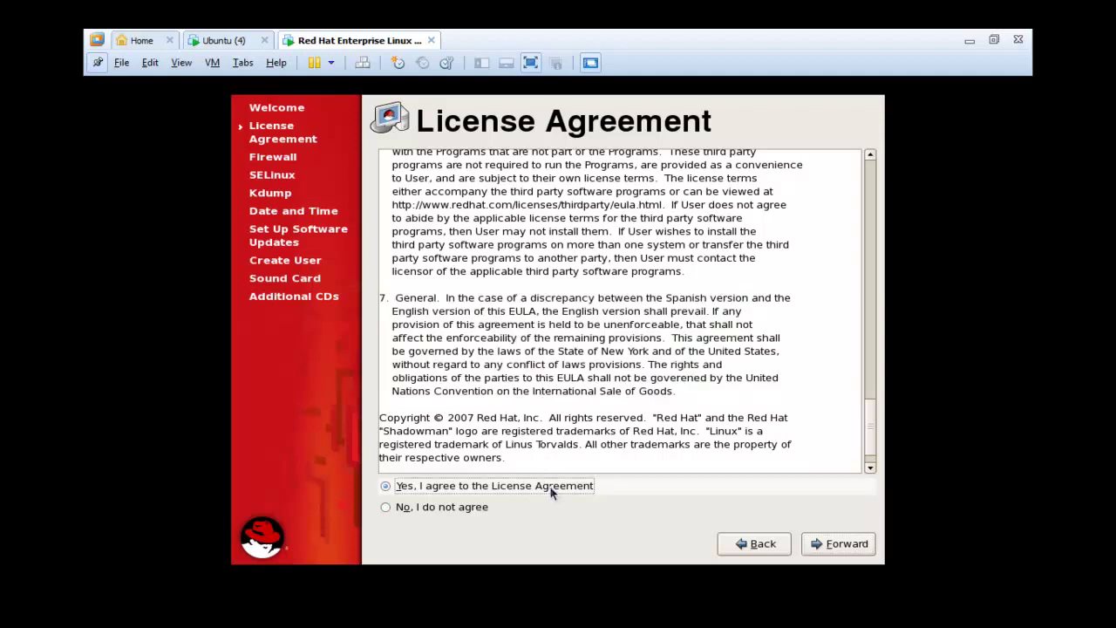
click(824, 551)
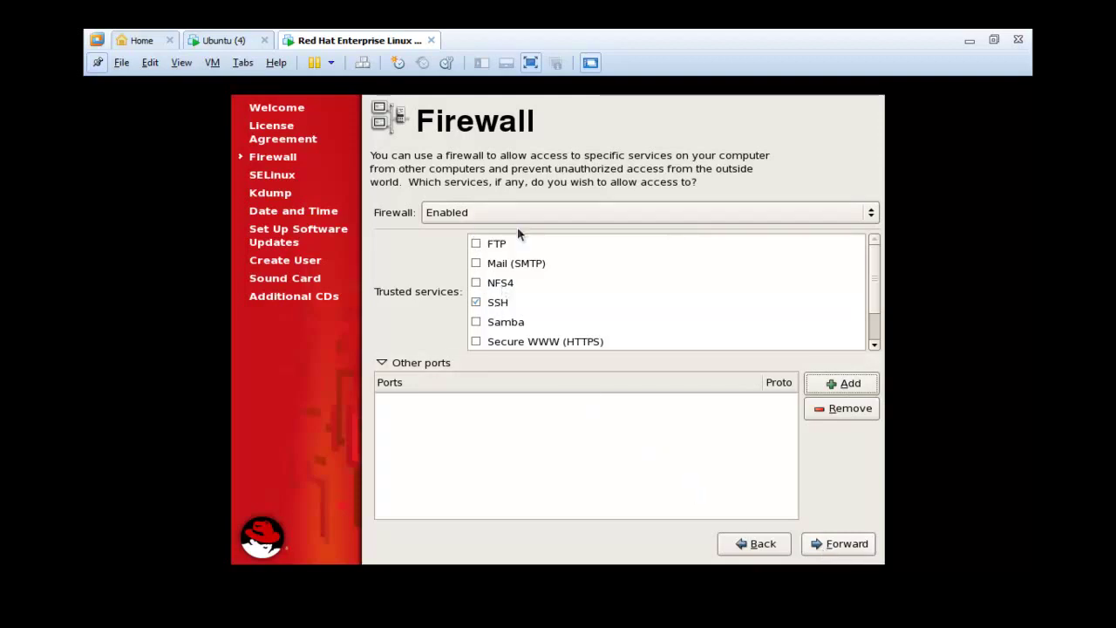
- Mark Telnet as a trusted service in the firewall
drag(871, 299, 875, 327)
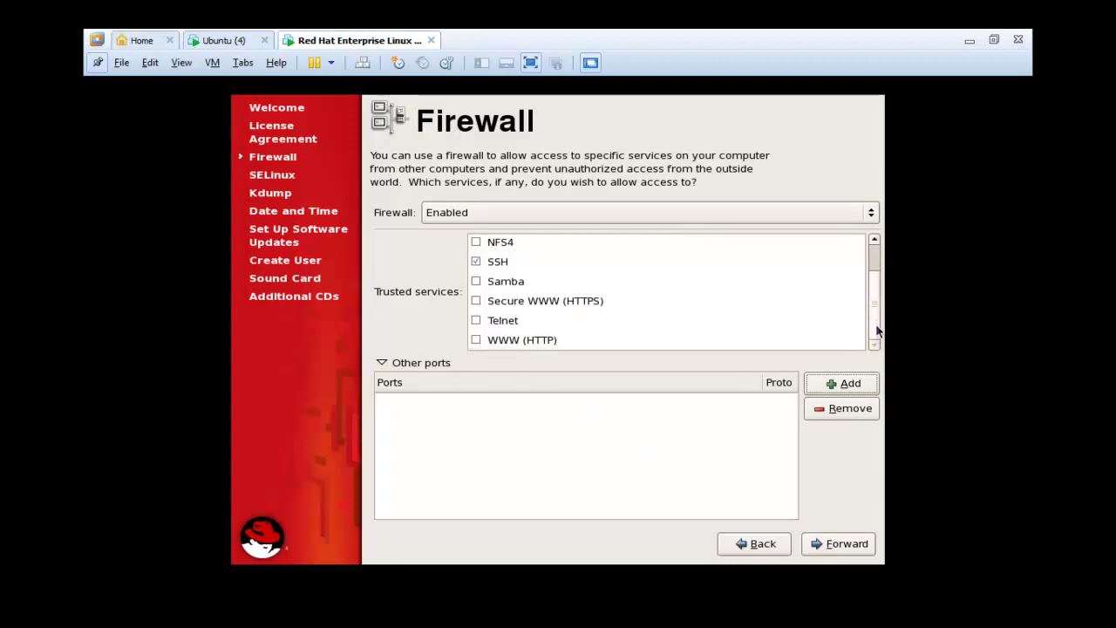
click(476, 321)
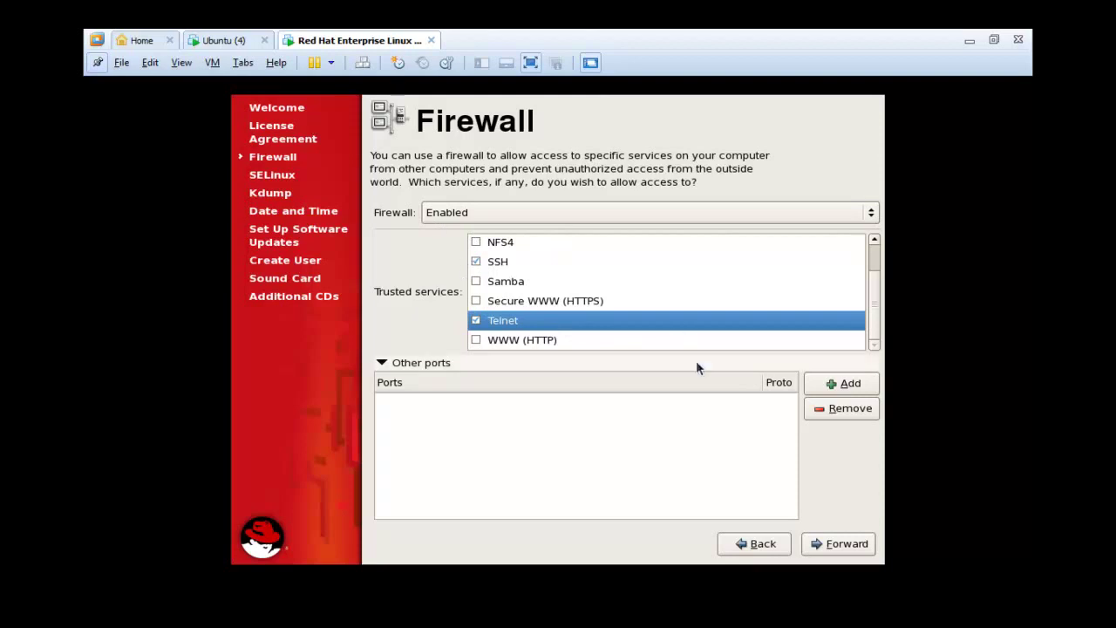
click(381, 363)
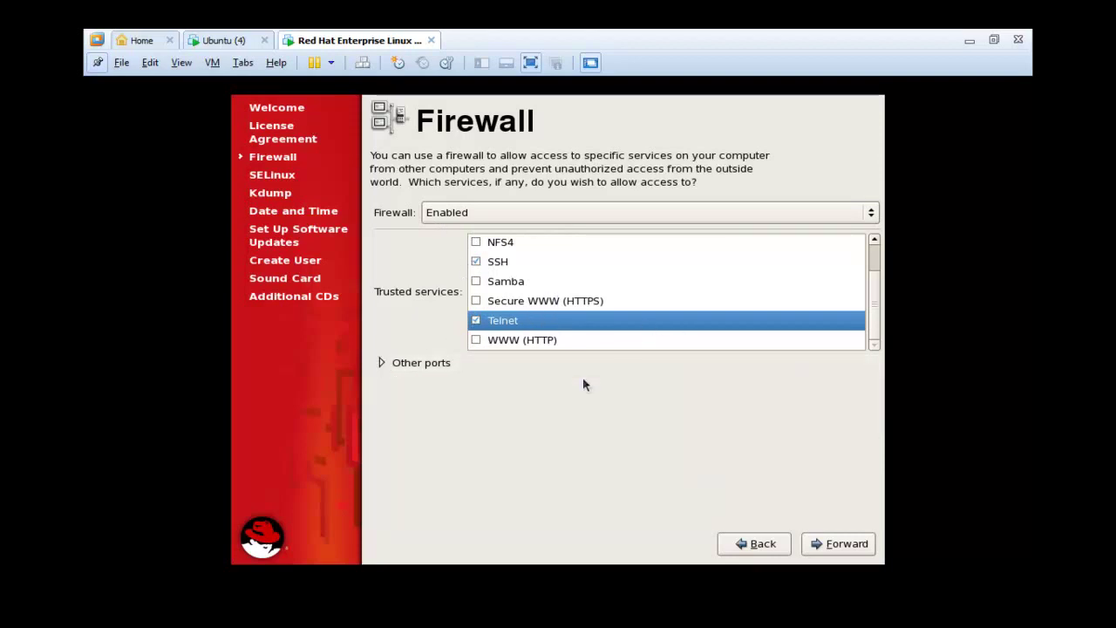
click(421, 363)
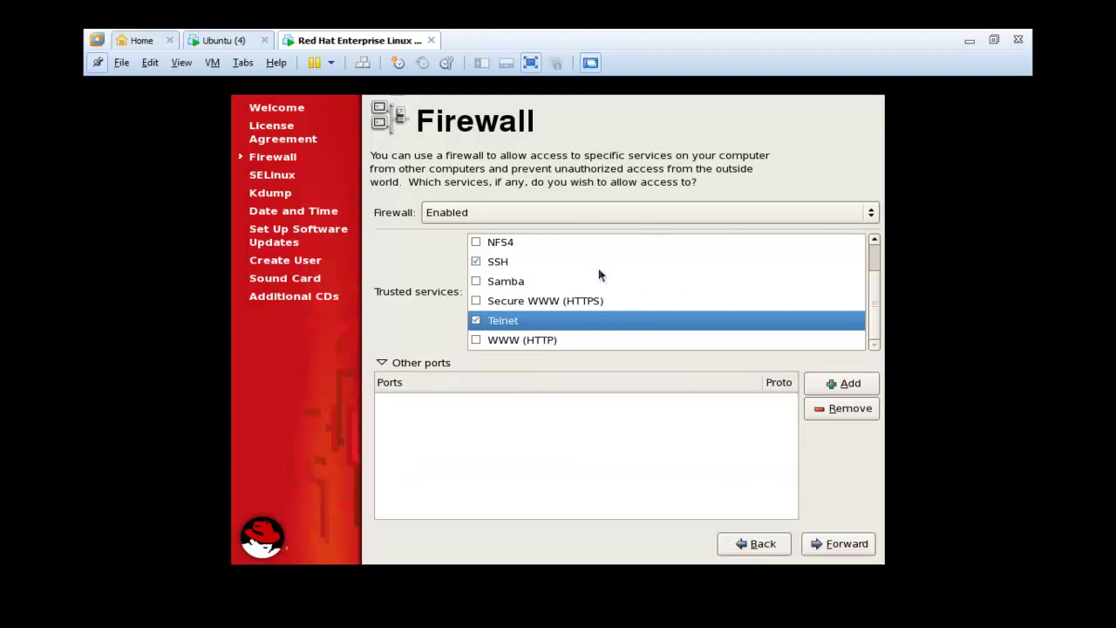
- Add port 80 with protocol tcp, then confirm overriding the existing firewall configuration
click(844, 385)
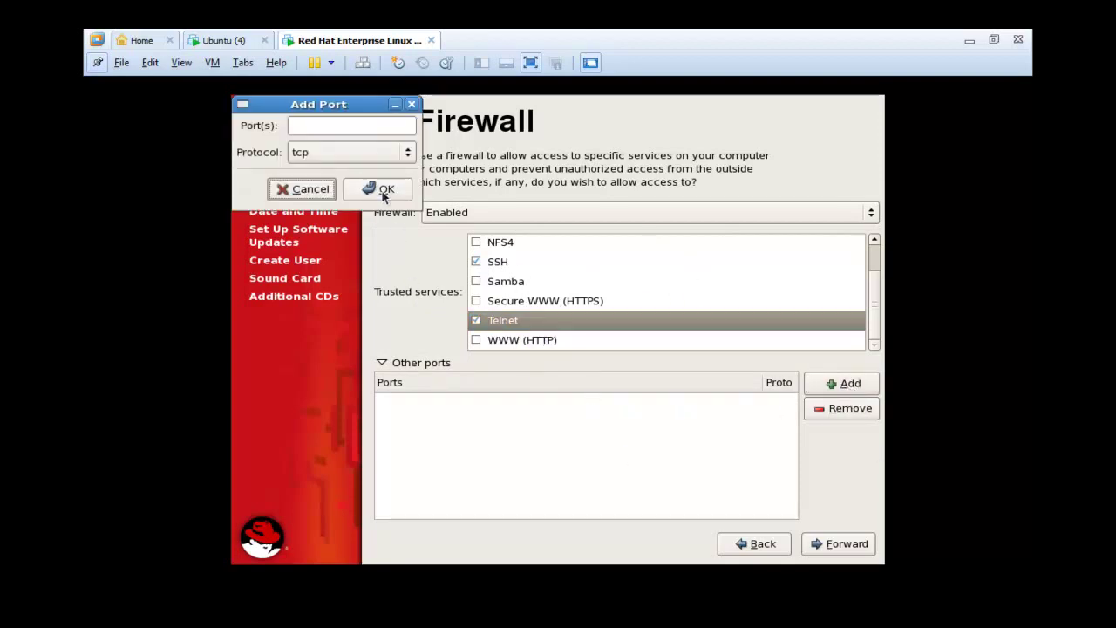
click(318, 127)
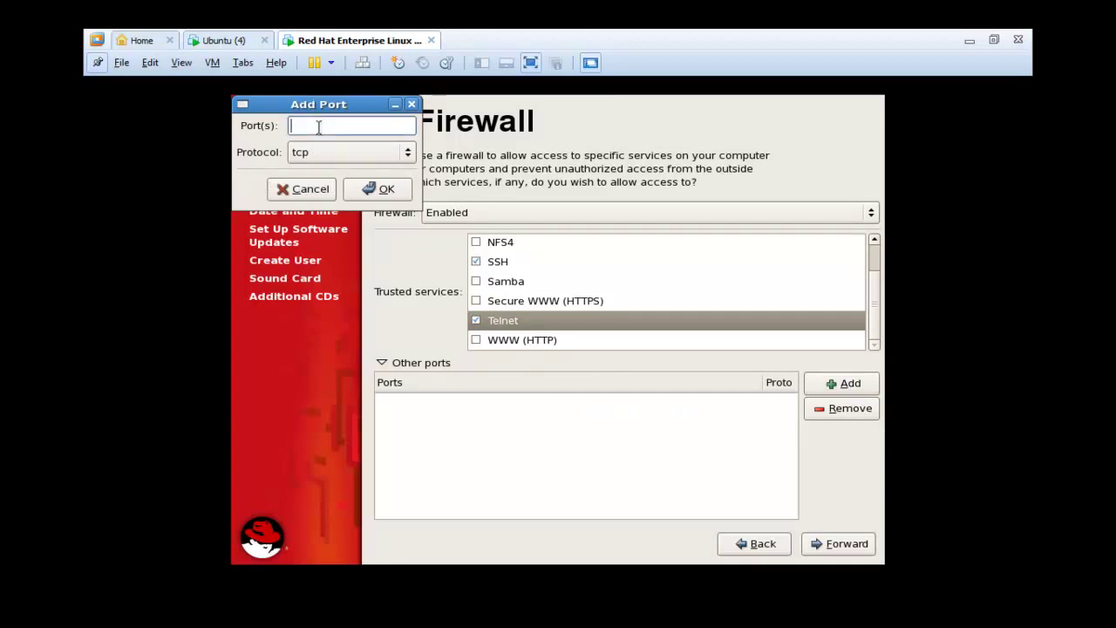
text(80)
click(332, 151)
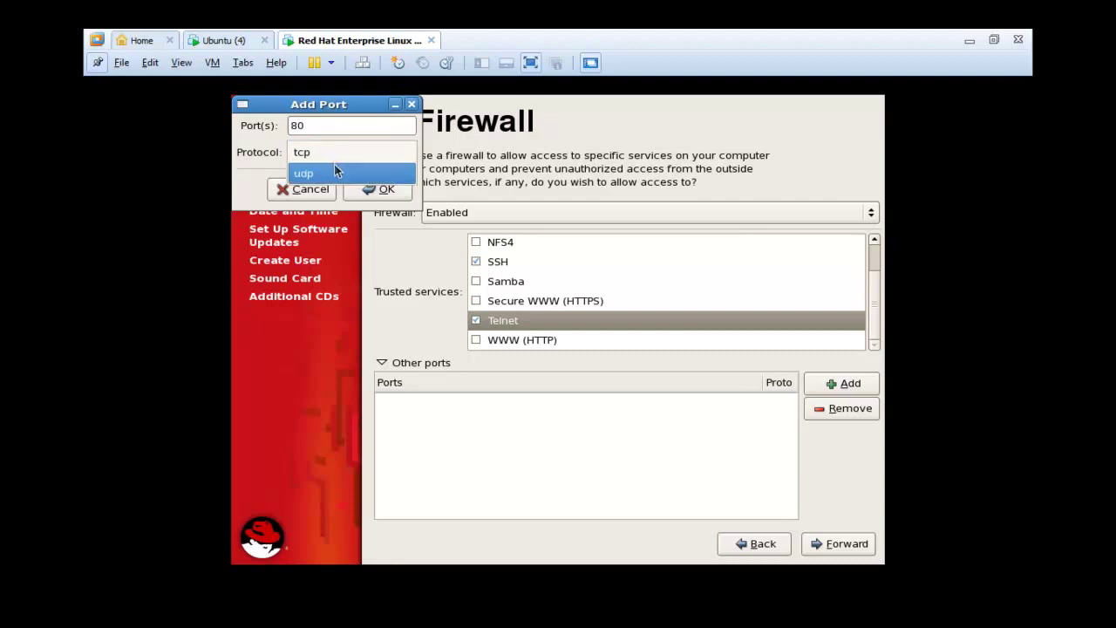
click(334, 158)
click(367, 188)
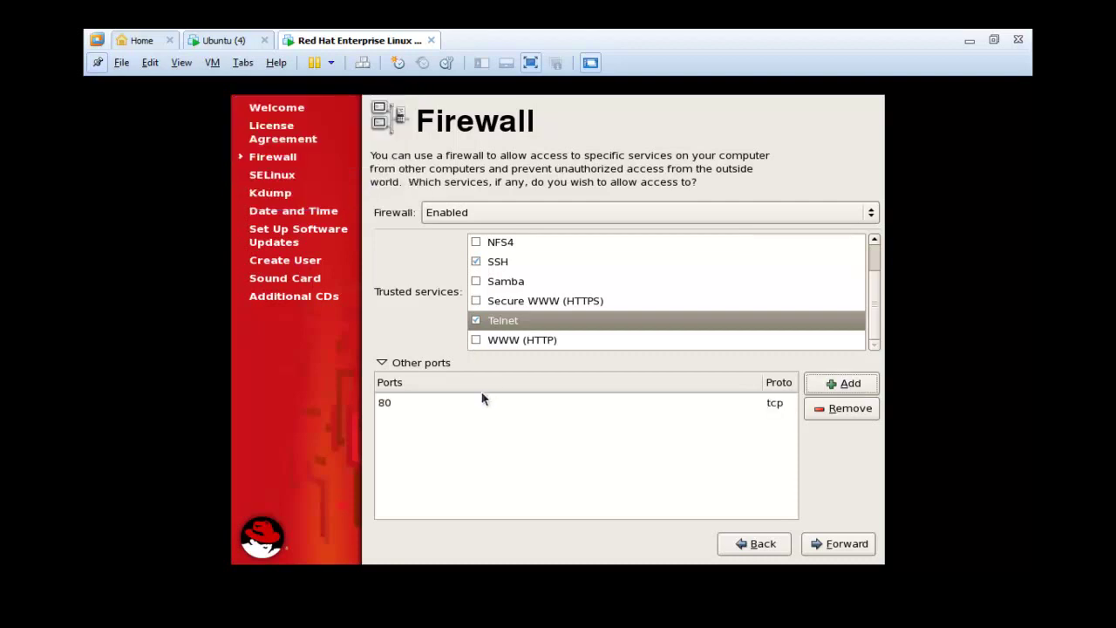
click(460, 410)
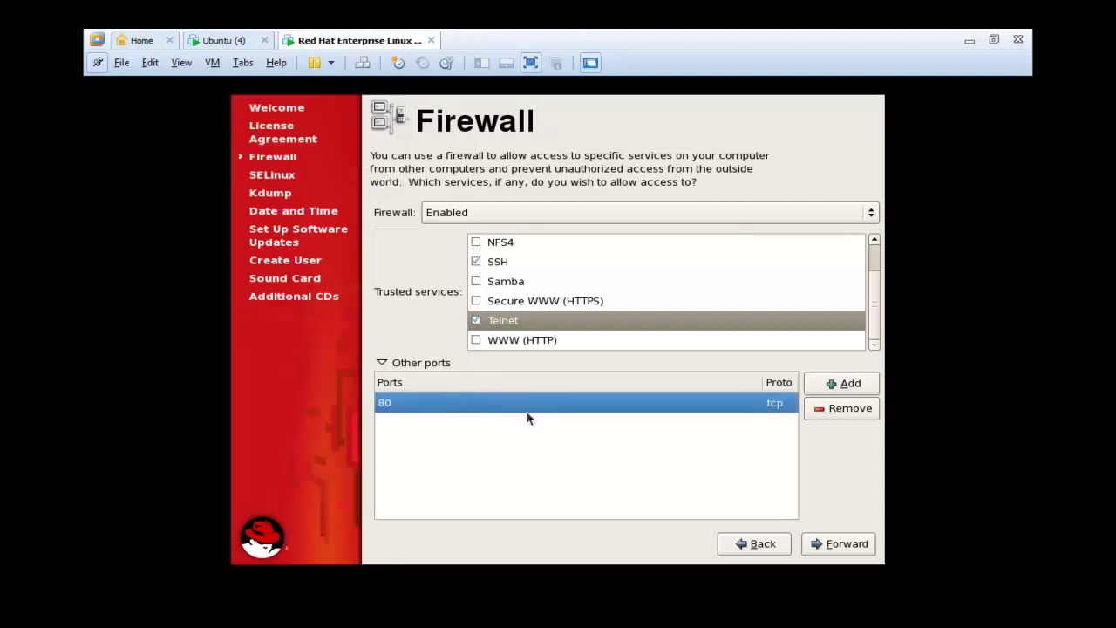
click(833, 549)
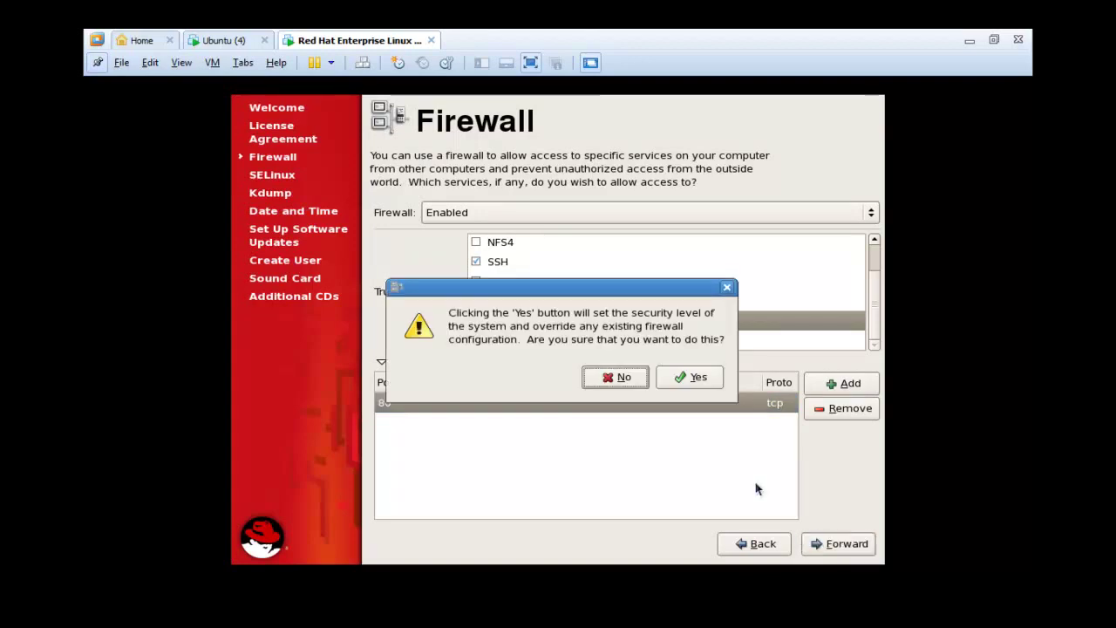
click(688, 375)
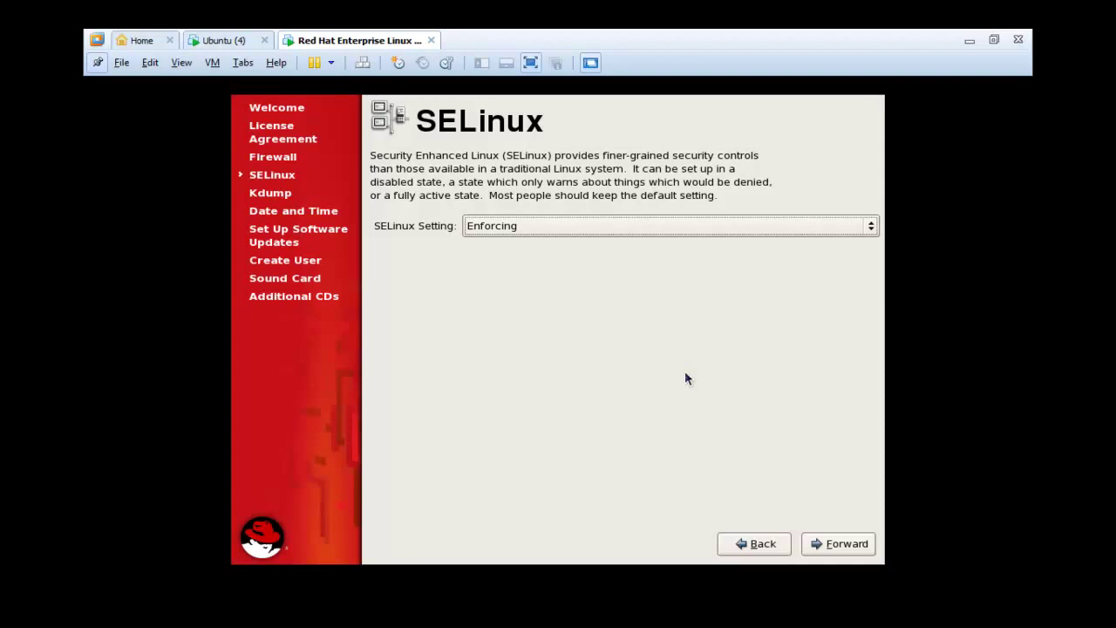
- Leave SELinux in Enforcing mode and continue to kdump
click(578, 226)
click(578, 226)
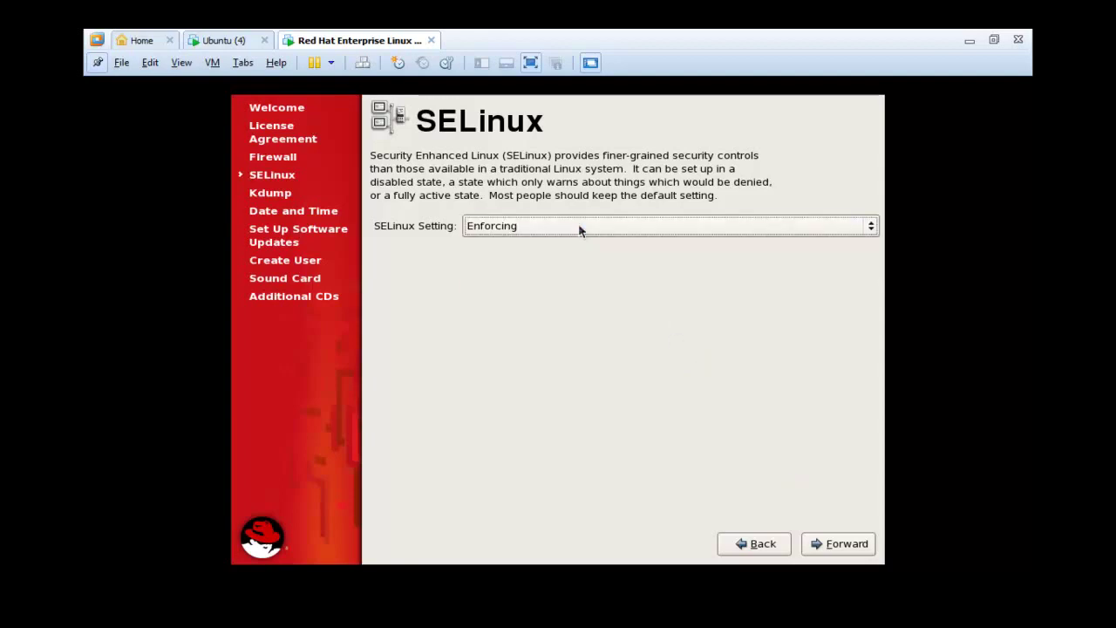
click(839, 550)
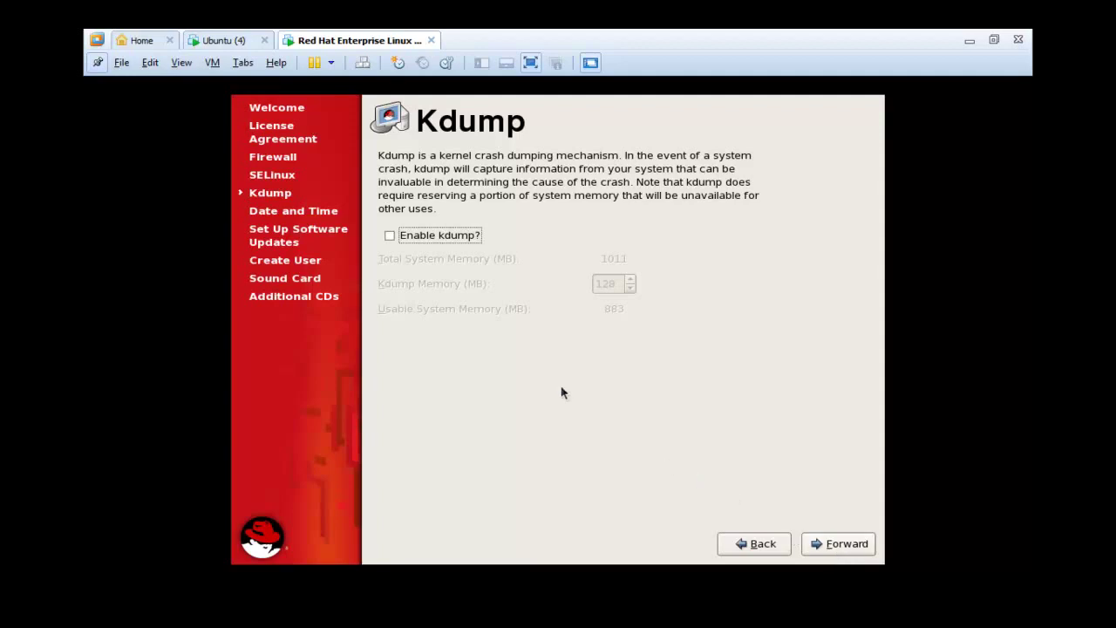
- Enable kdump with 128 MB reserved and agree to the required reboot
click(421, 242)
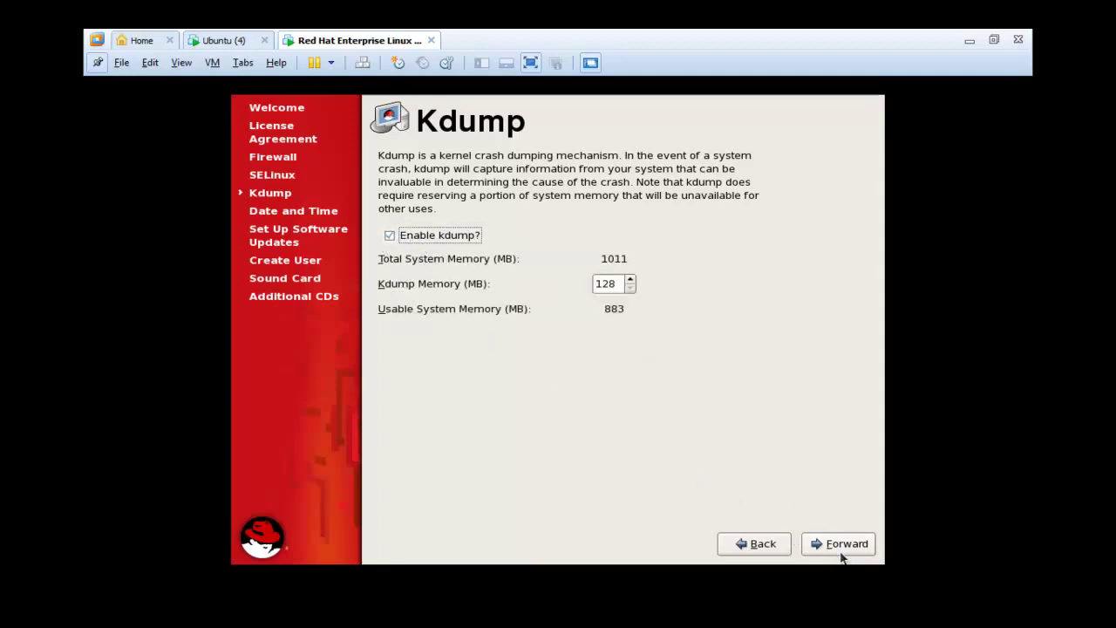
click(842, 553)
click(694, 384)
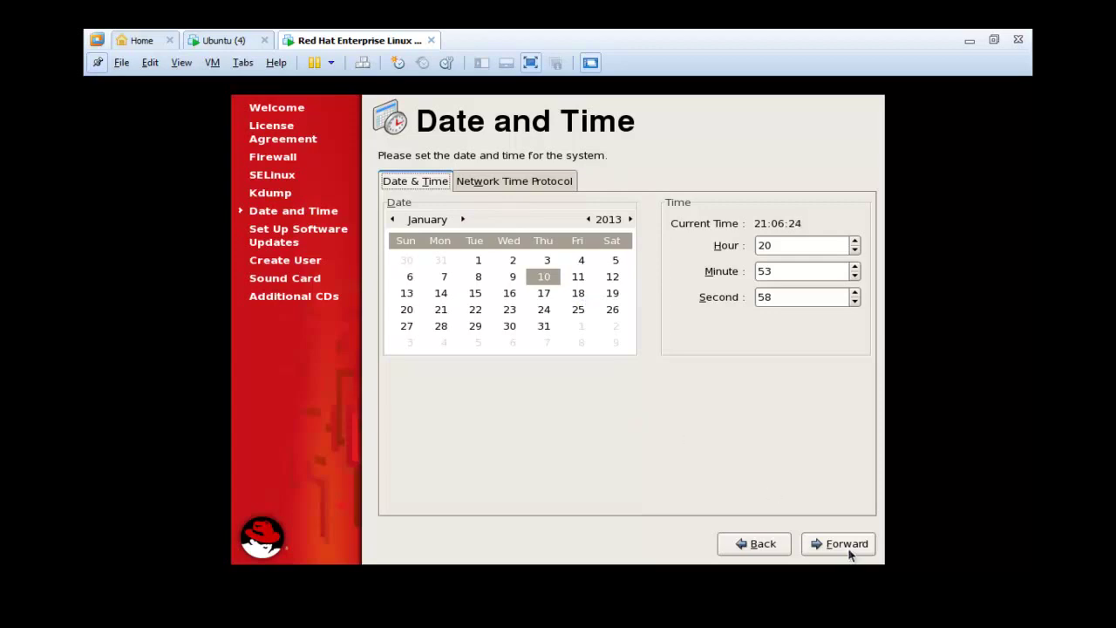
- Keep the manual date and time, and defer Red Hat Network registration until later
click(524, 185)
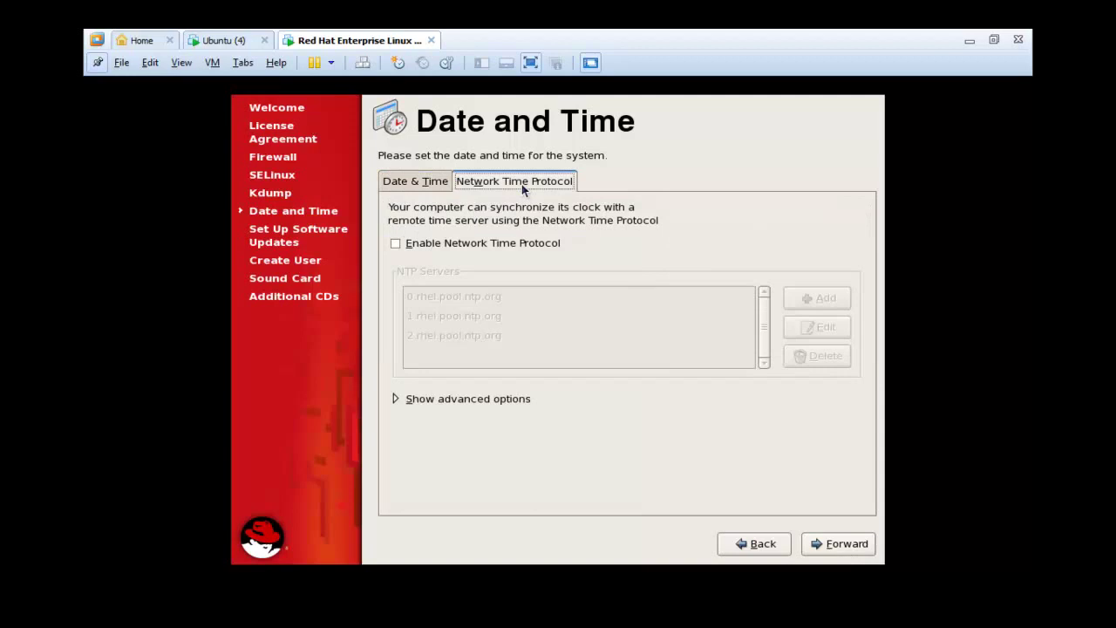
click(435, 185)
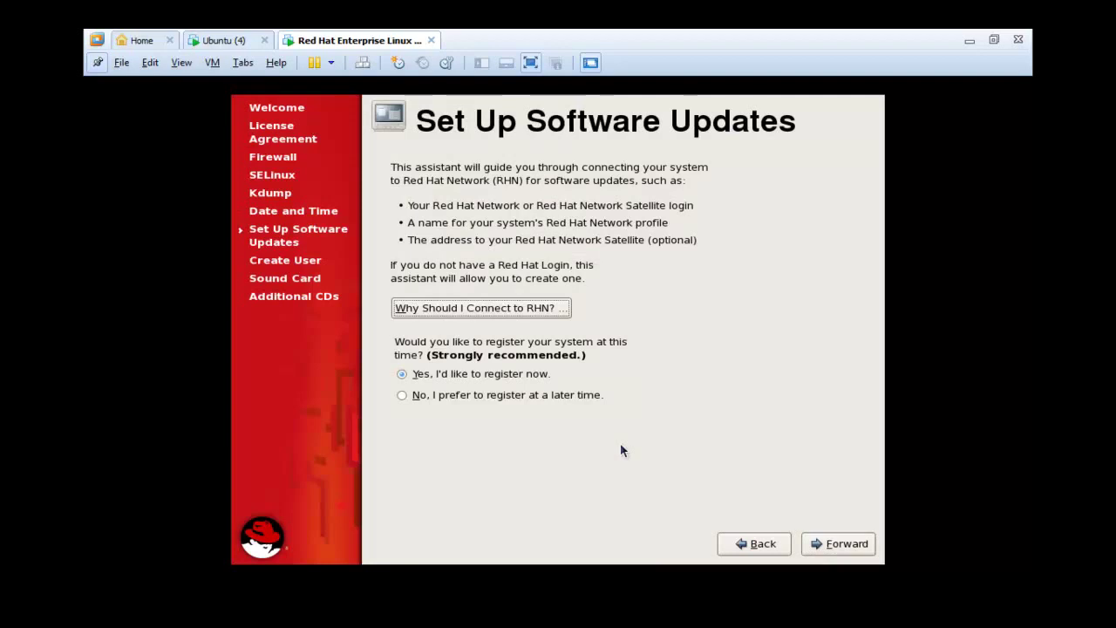
click(550, 400)
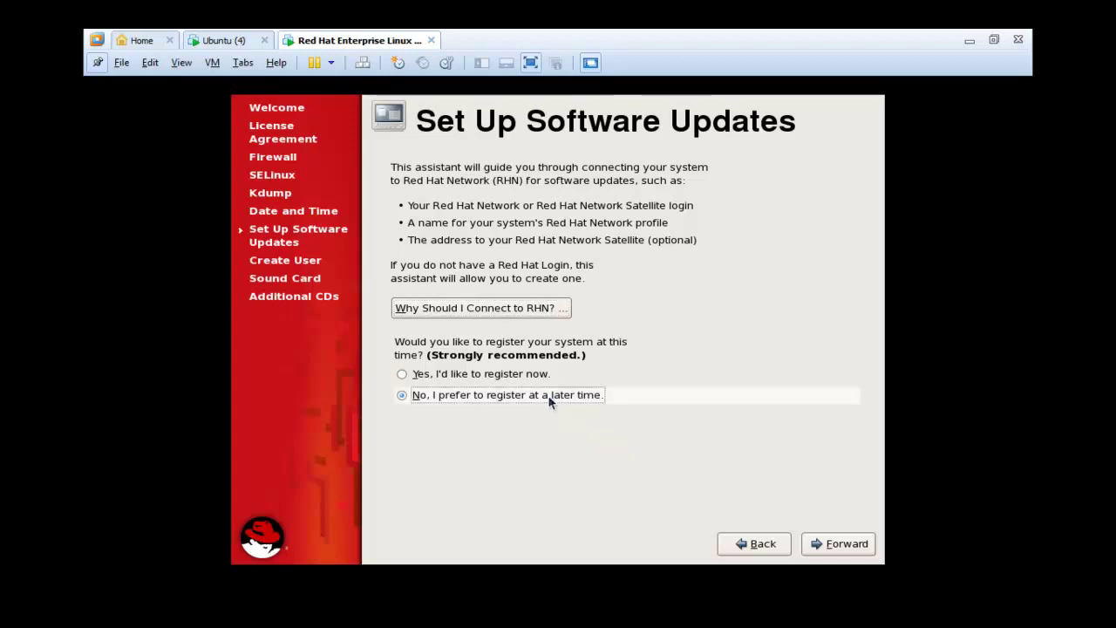
click(846, 543)
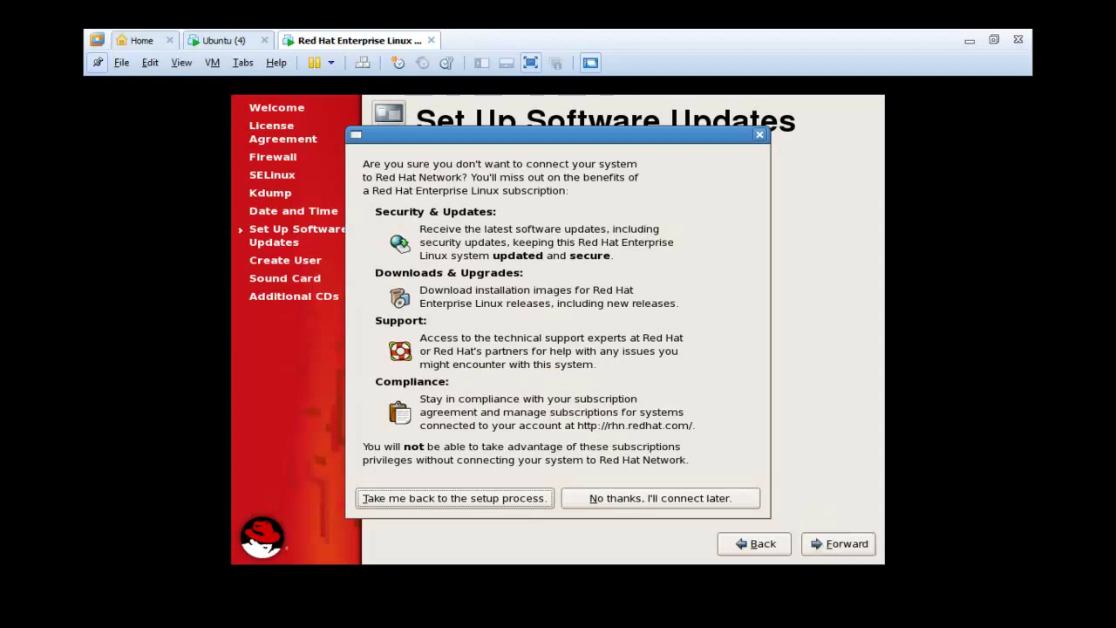
click(660, 497)
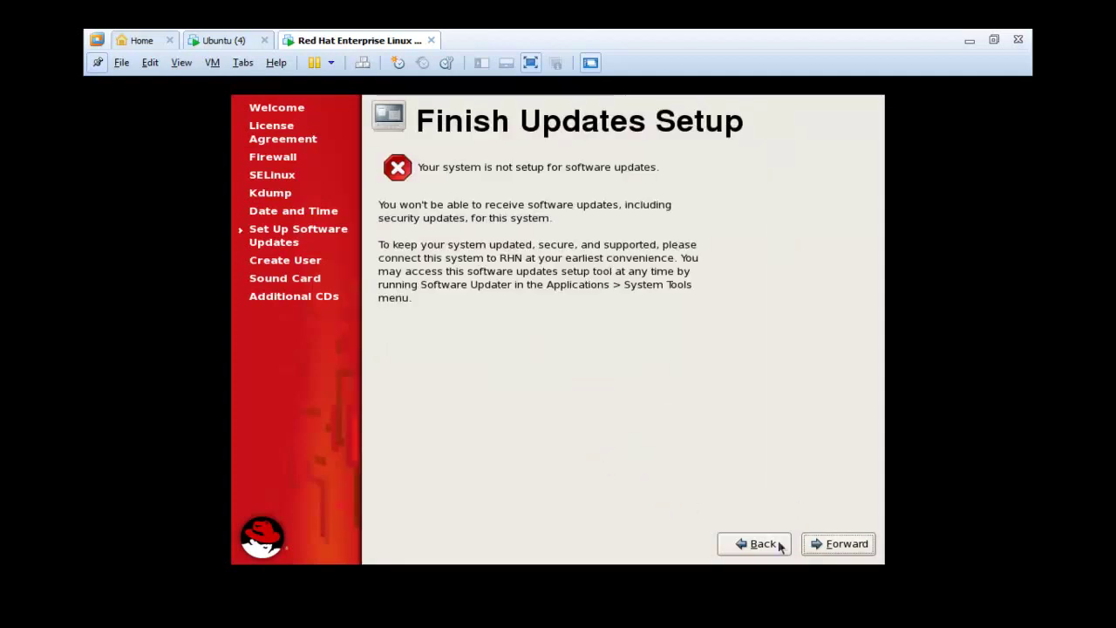
click(830, 552)
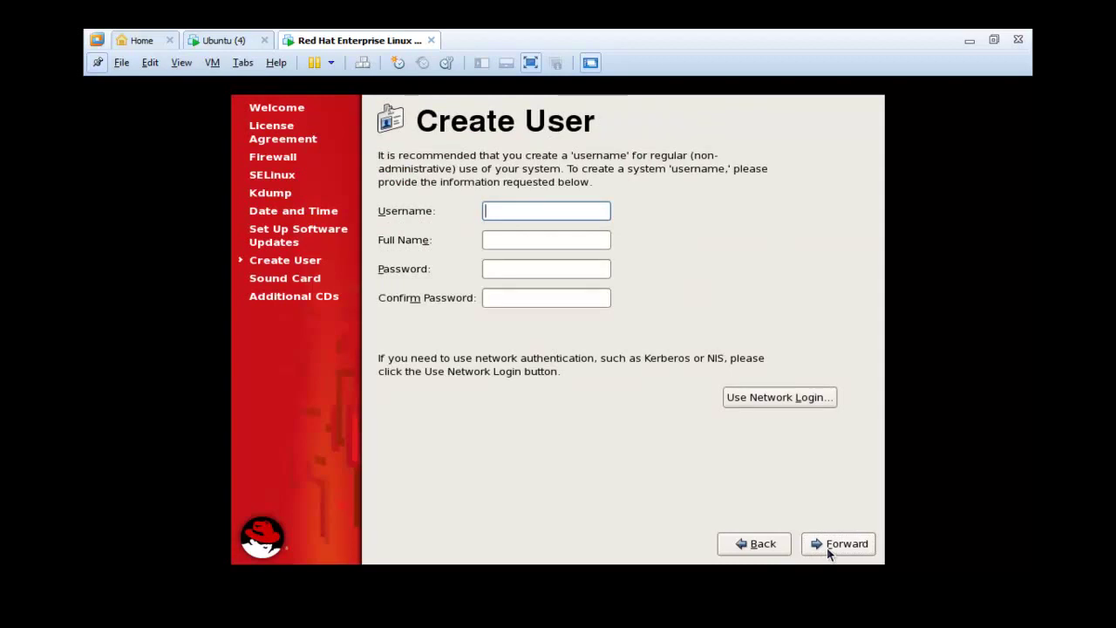
- Enter the new user's username, full name, and password with its confirmation
text(wlaa)
click(519, 242)
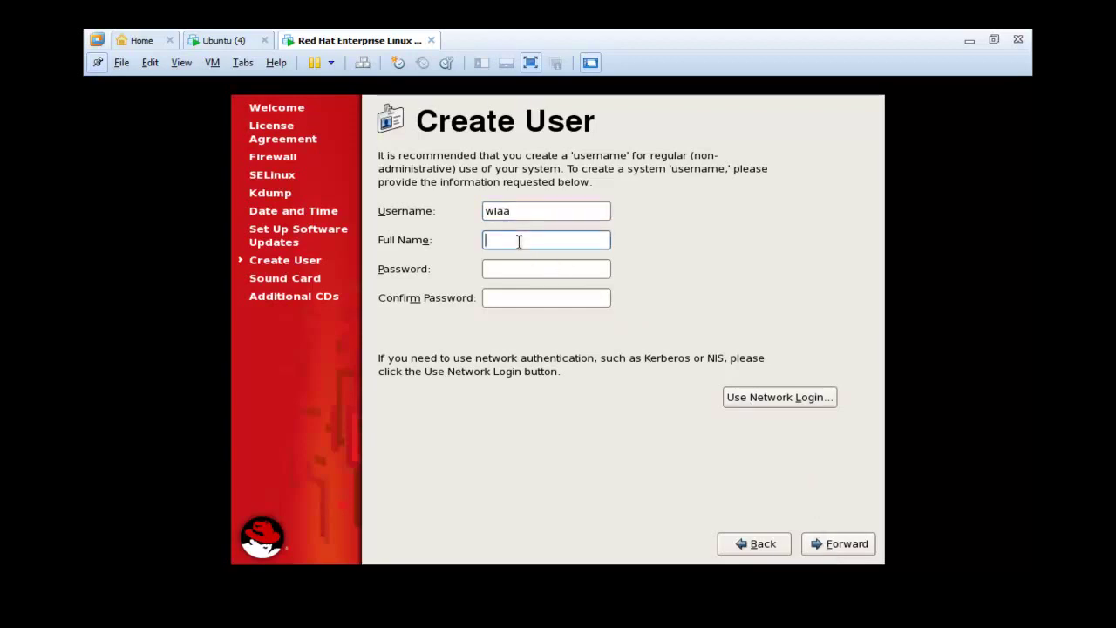
text(wlaa isam )
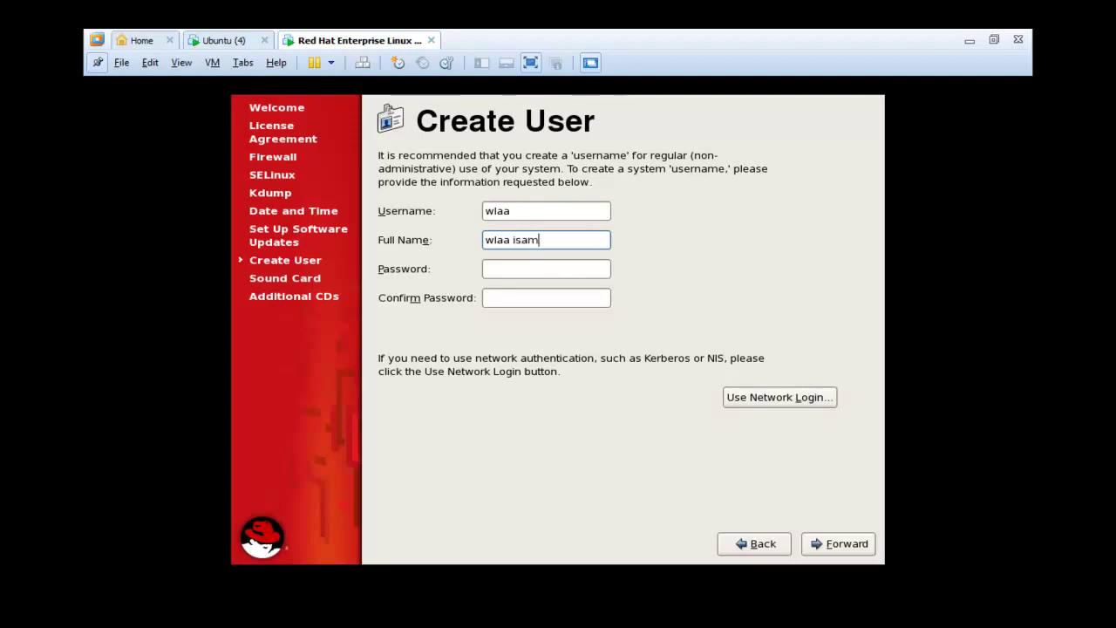
text(hassan)
click(514, 276)
text(12345678)
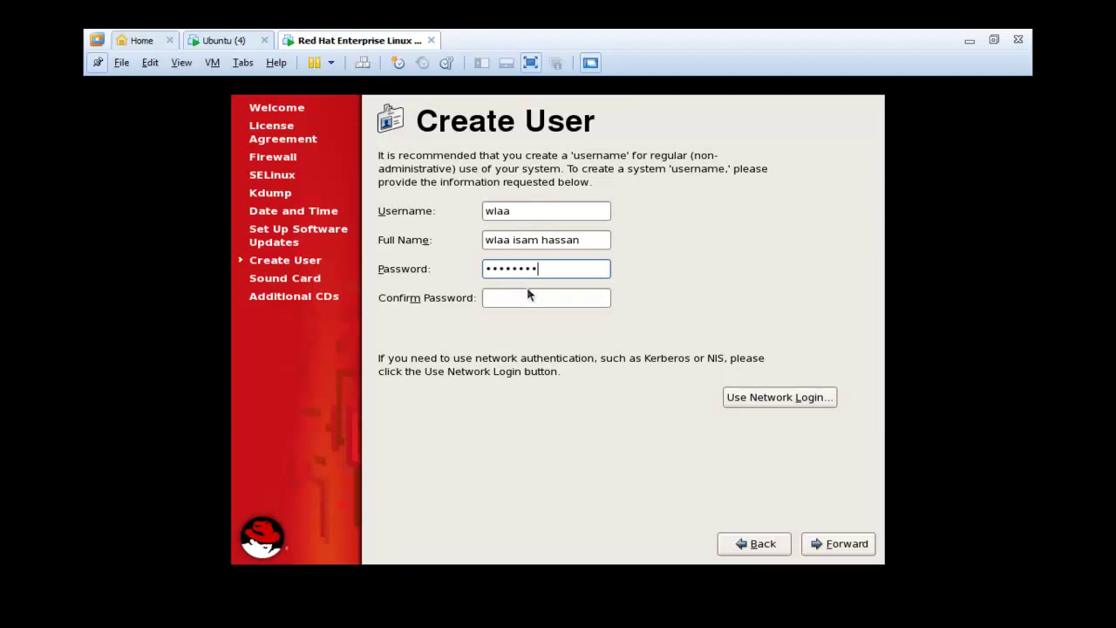
click(532, 296)
text(12345678)
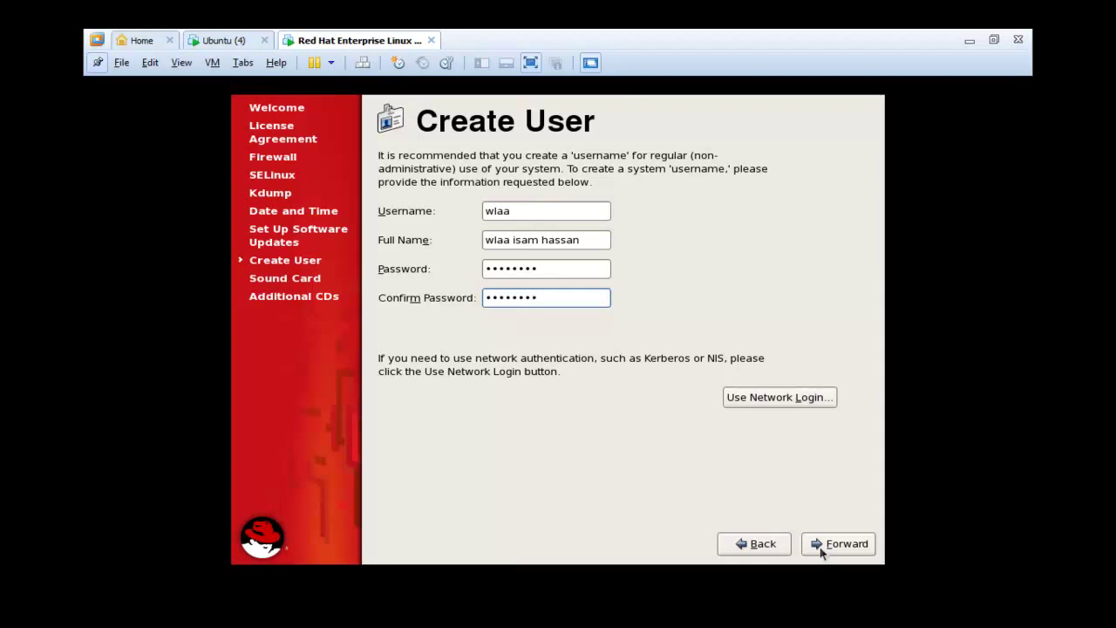
- Review the Network Login authentication settings, cancel without changes, and continue to Sound Card
click(735, 400)
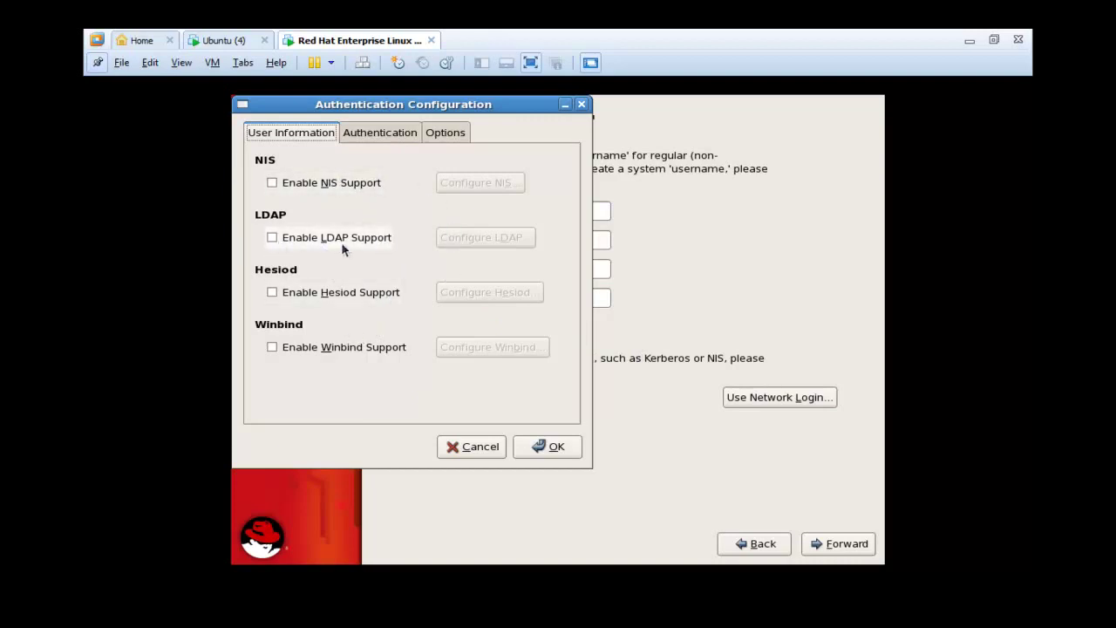
click(388, 135)
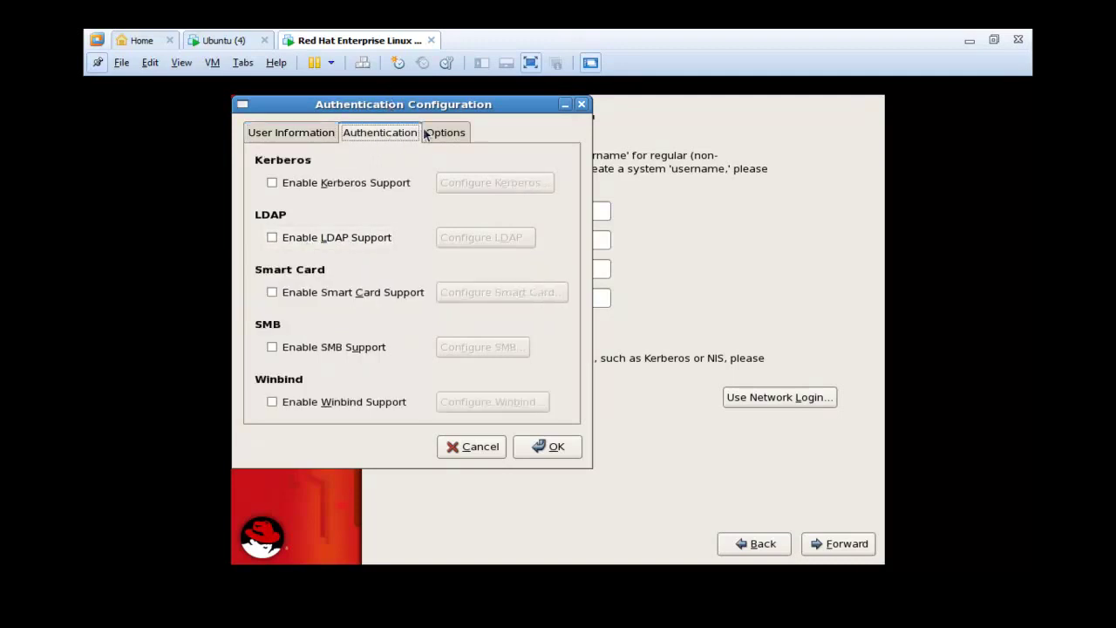
click(432, 132)
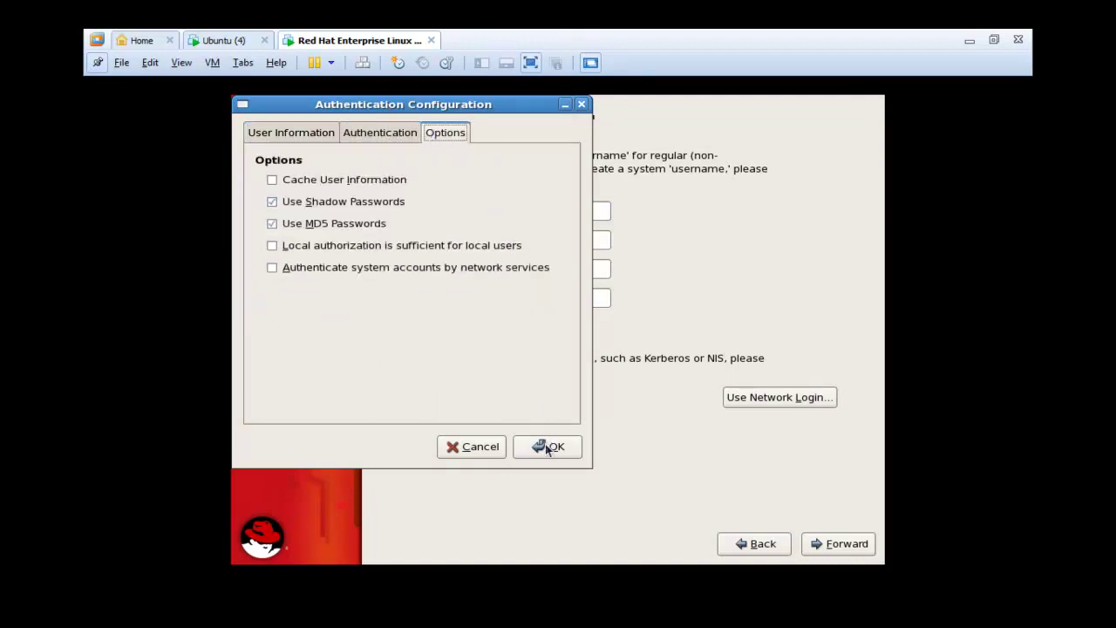
click(494, 449)
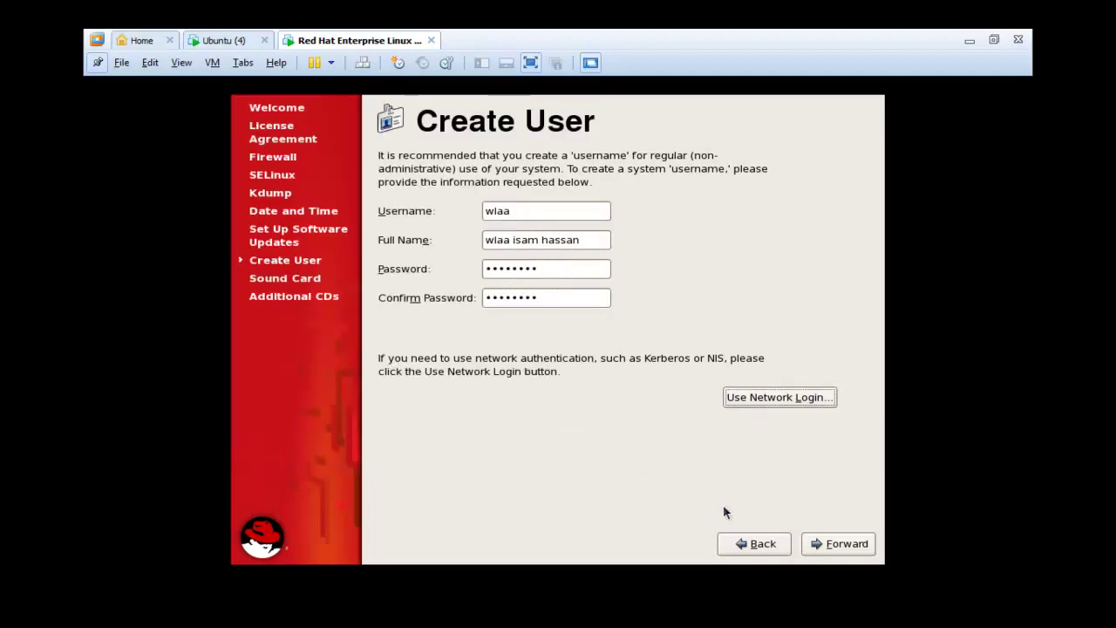
click(859, 551)
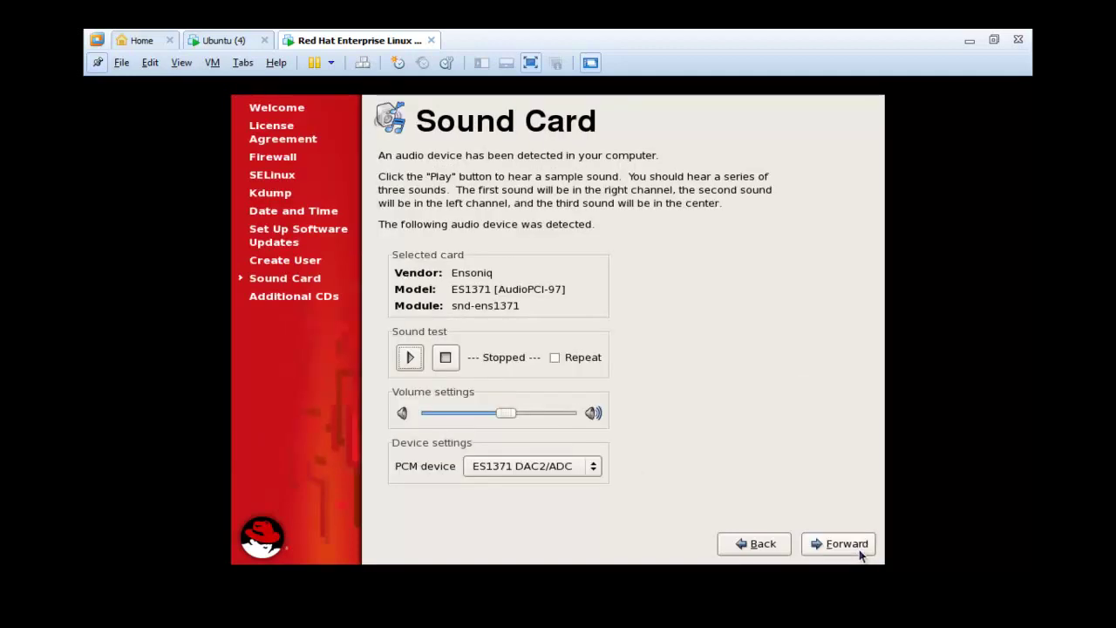
- Play and confirm the Ensoniq ES1371 test sound, then finish setup on Additional CDs
click(406, 367)
click(446, 361)
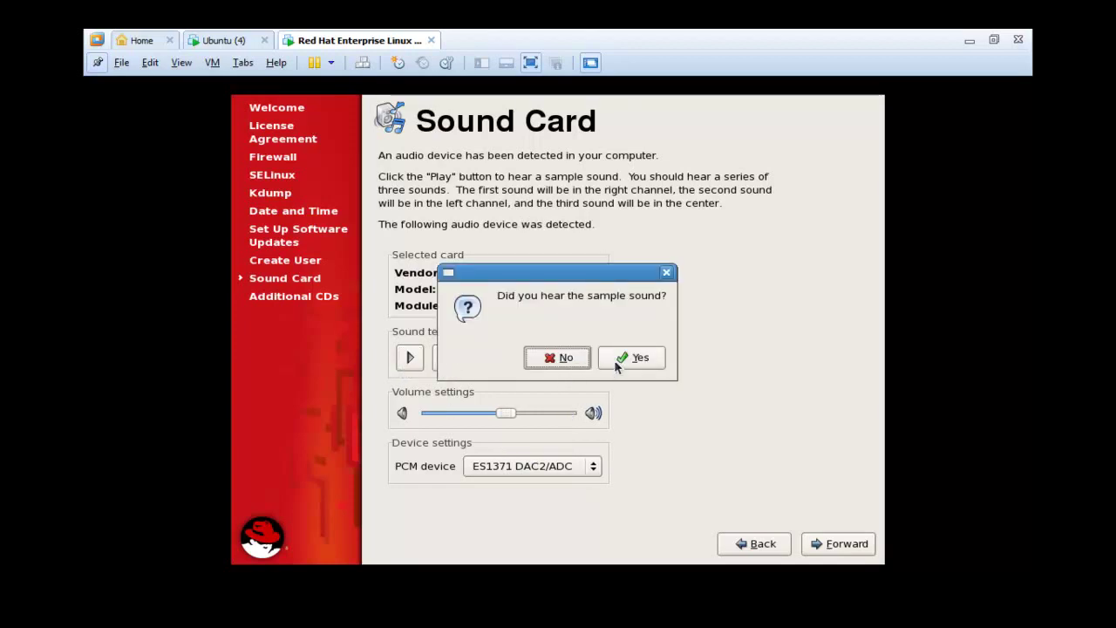
click(615, 361)
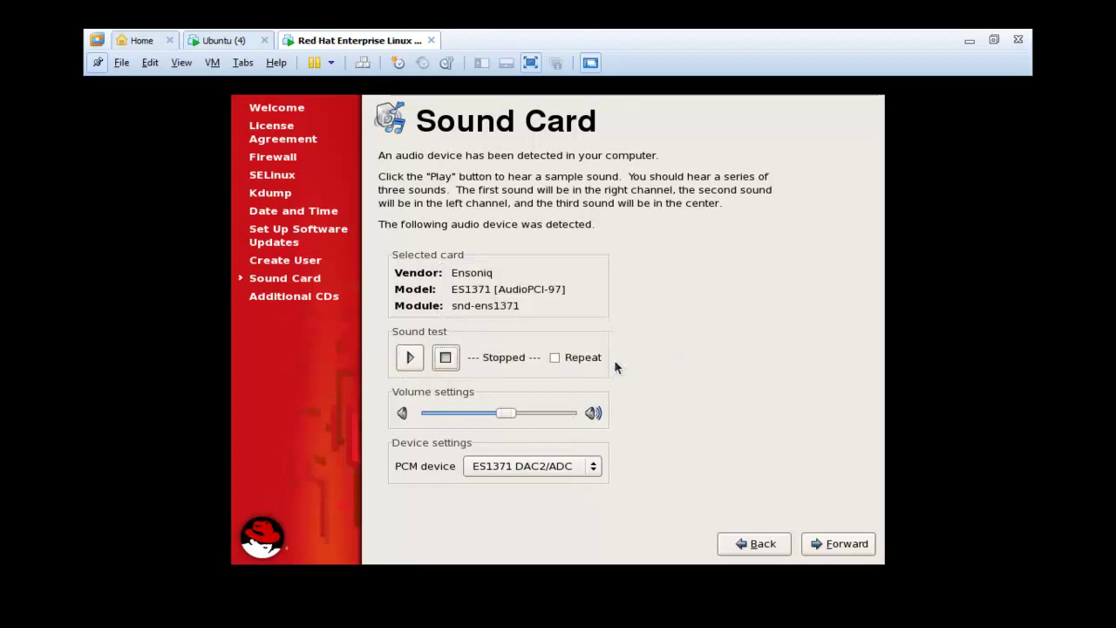
click(842, 543)
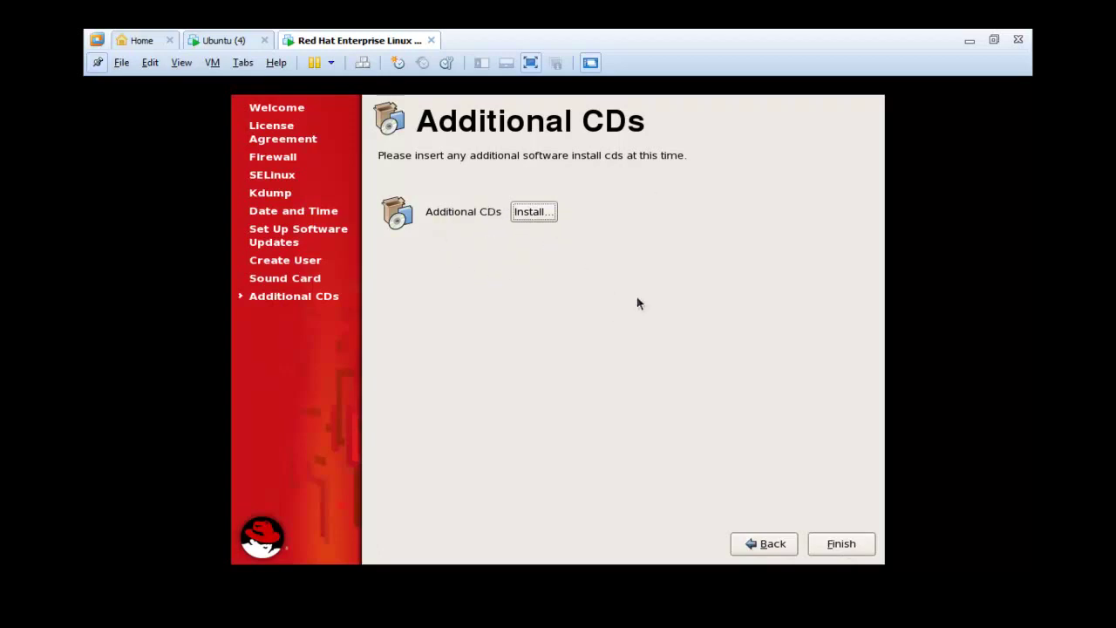
click(834, 546)
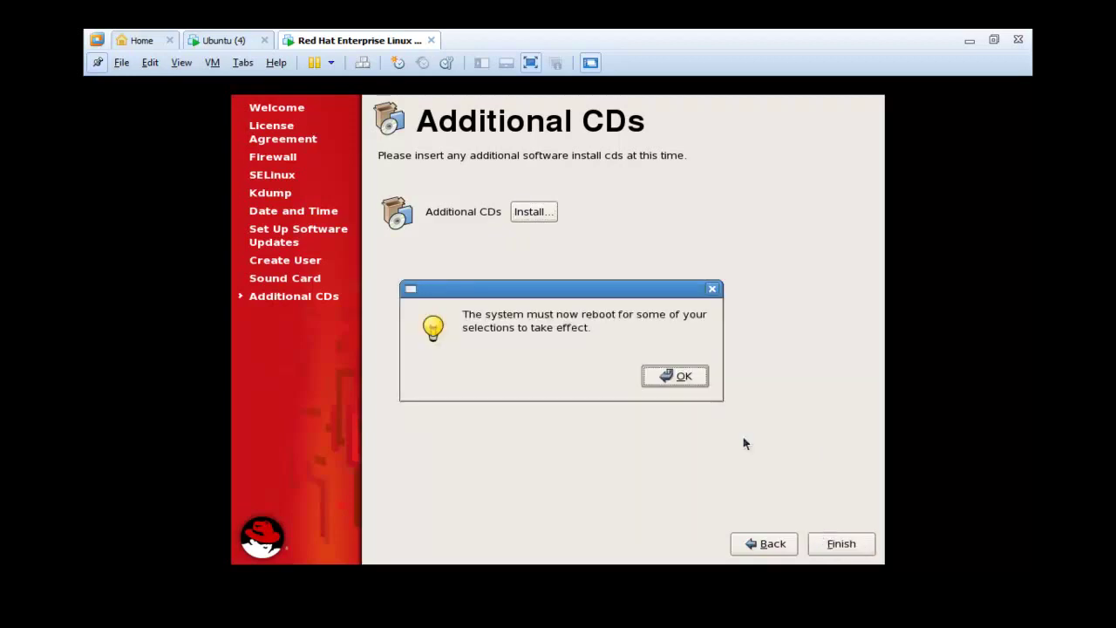
- Acknowledge the reboot notice and change the Ubuntu VM's power state from its tab menu
click(700, 375)
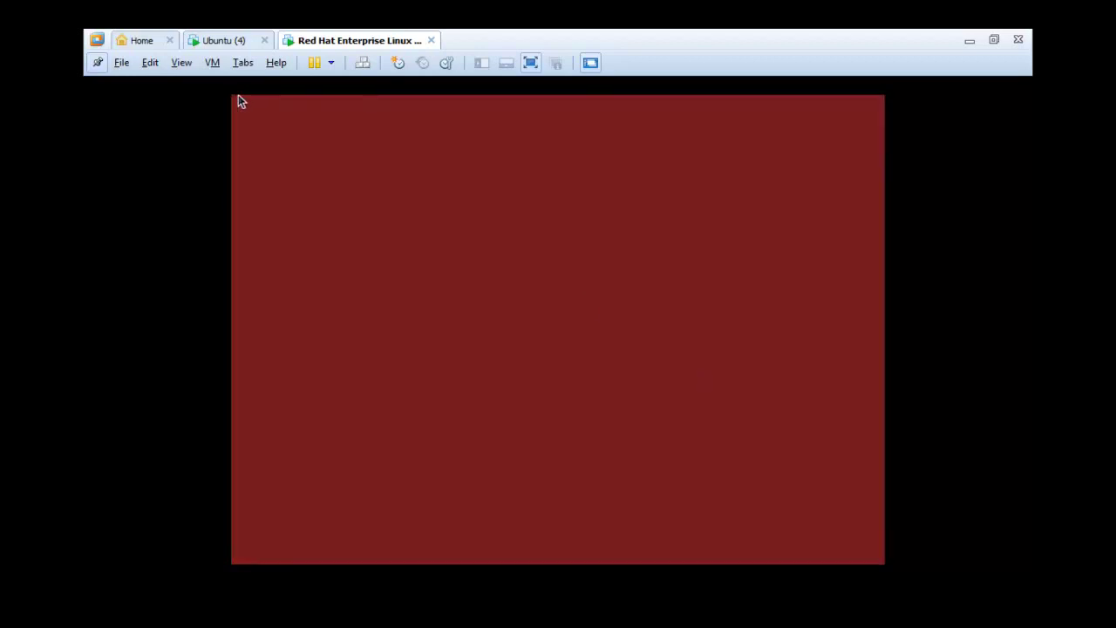
click(222, 41)
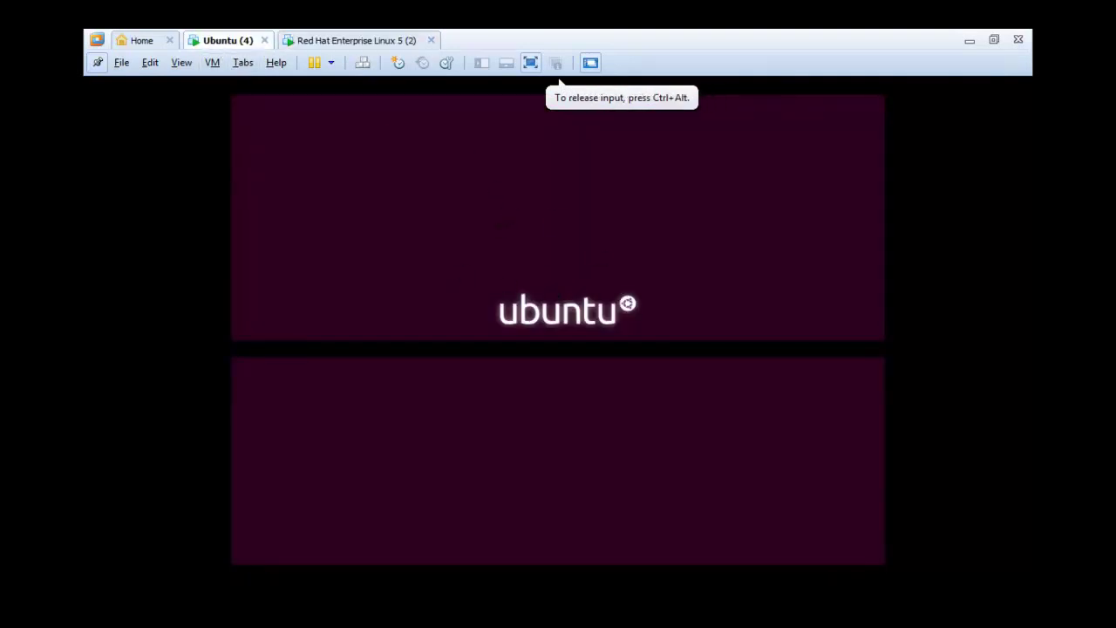
right_click(252, 50)
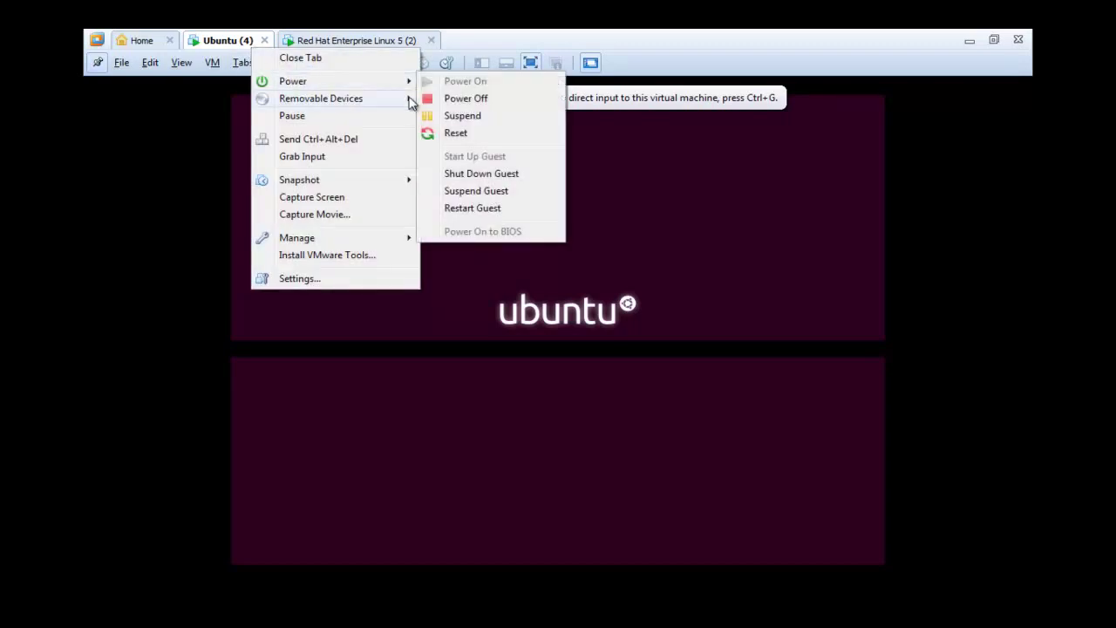
mouse_move(406, 82)
click(445, 115)
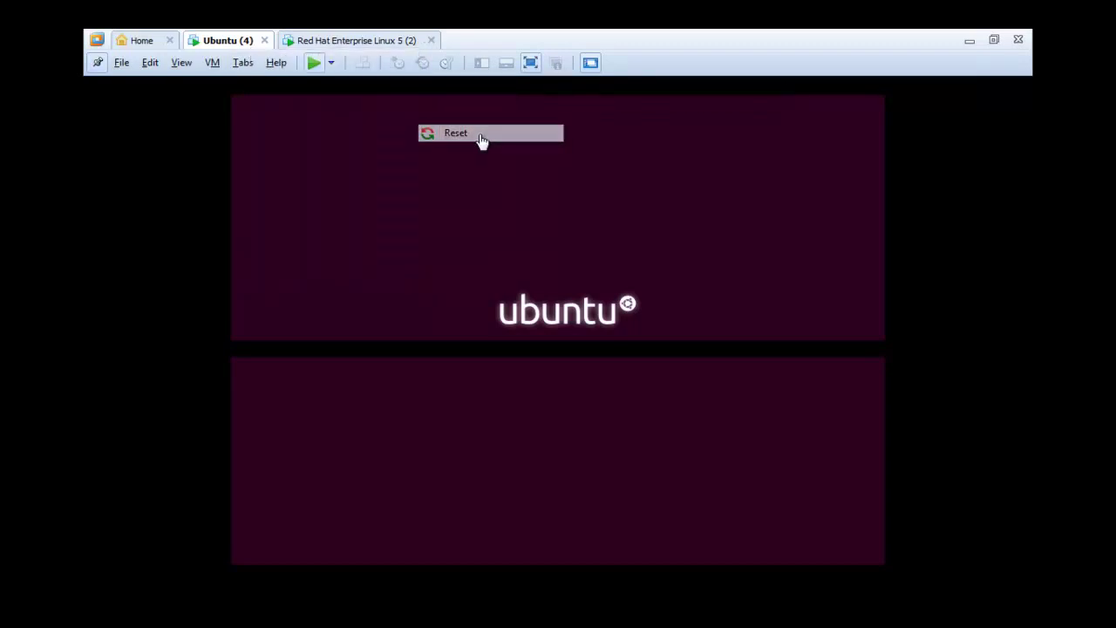
- Return to the Red Hat VM console as it reboots into the 2.6.18-8.el5 kernel
click(349, 46)
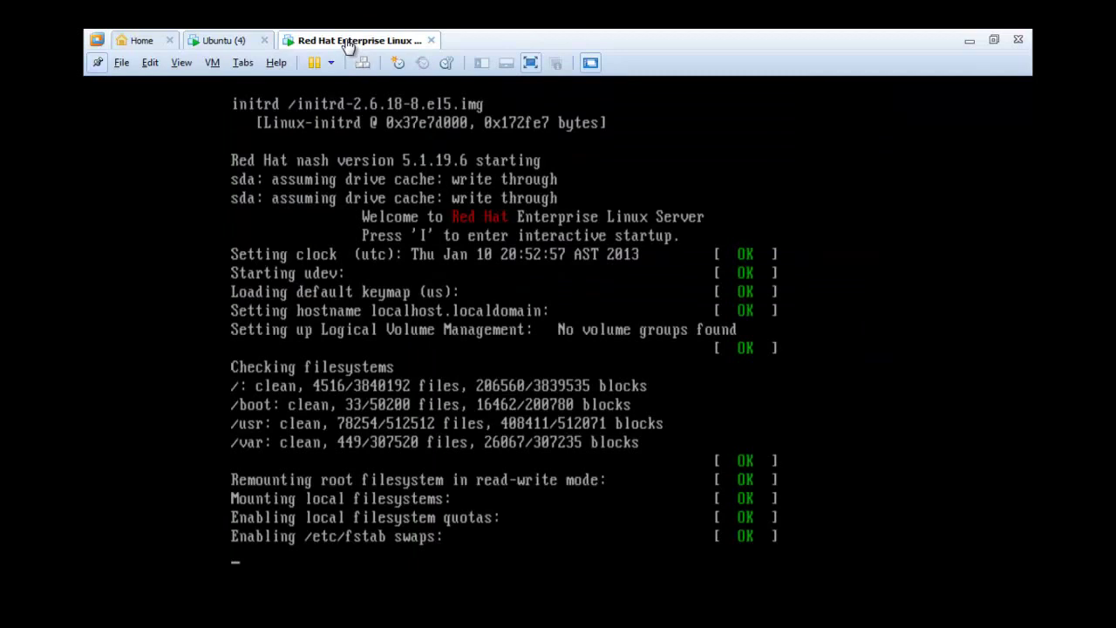
click(459, 329)
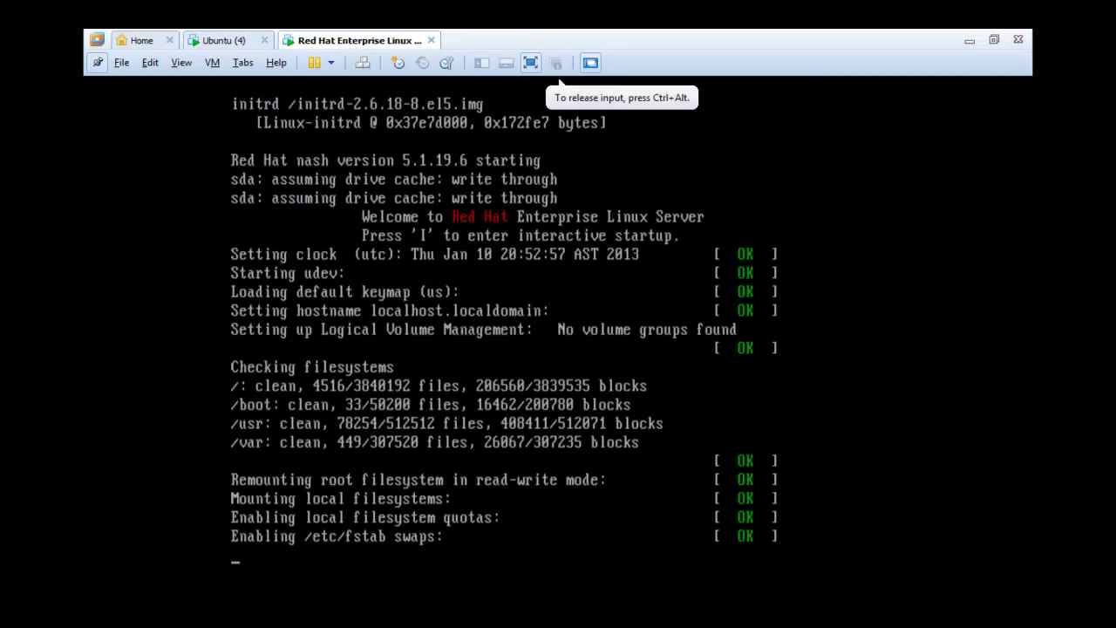
key(ctrl+alt)
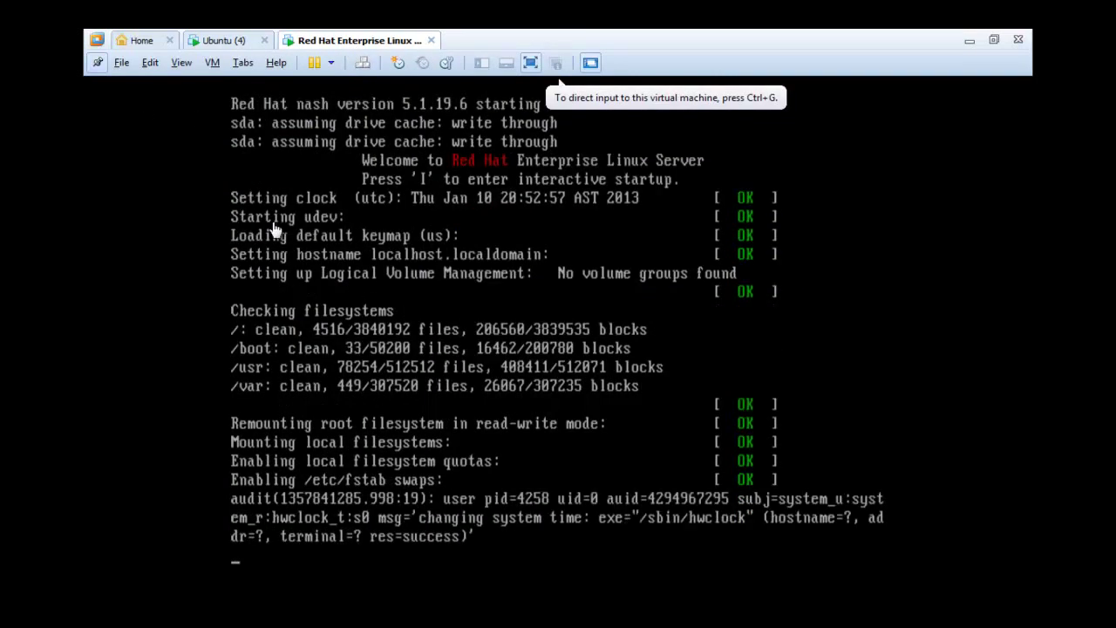
click(232, 45)
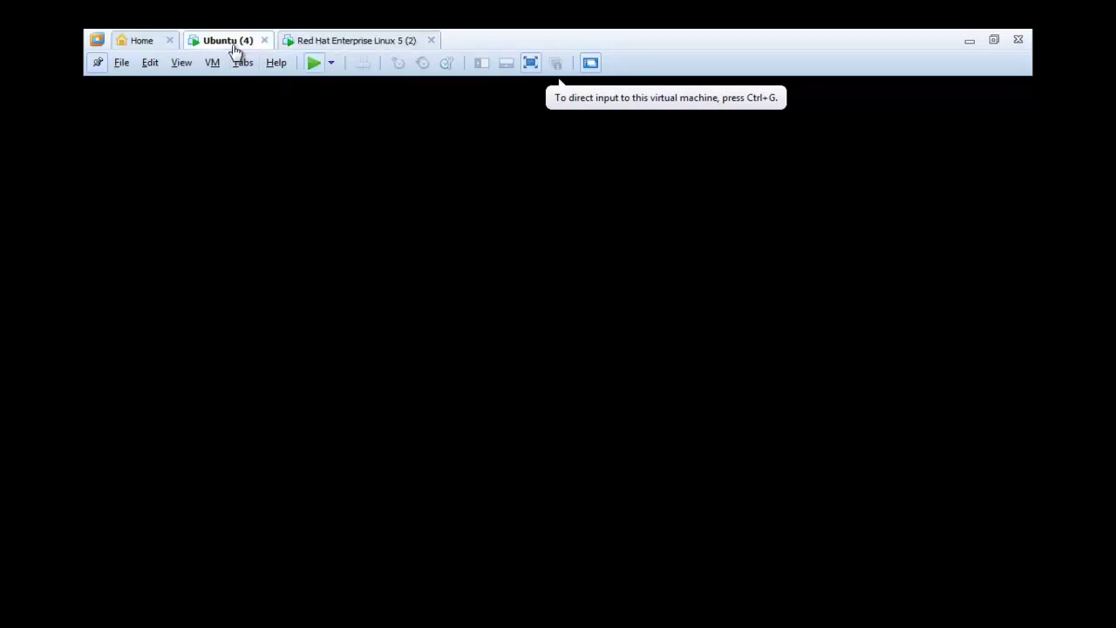
click(332, 39)
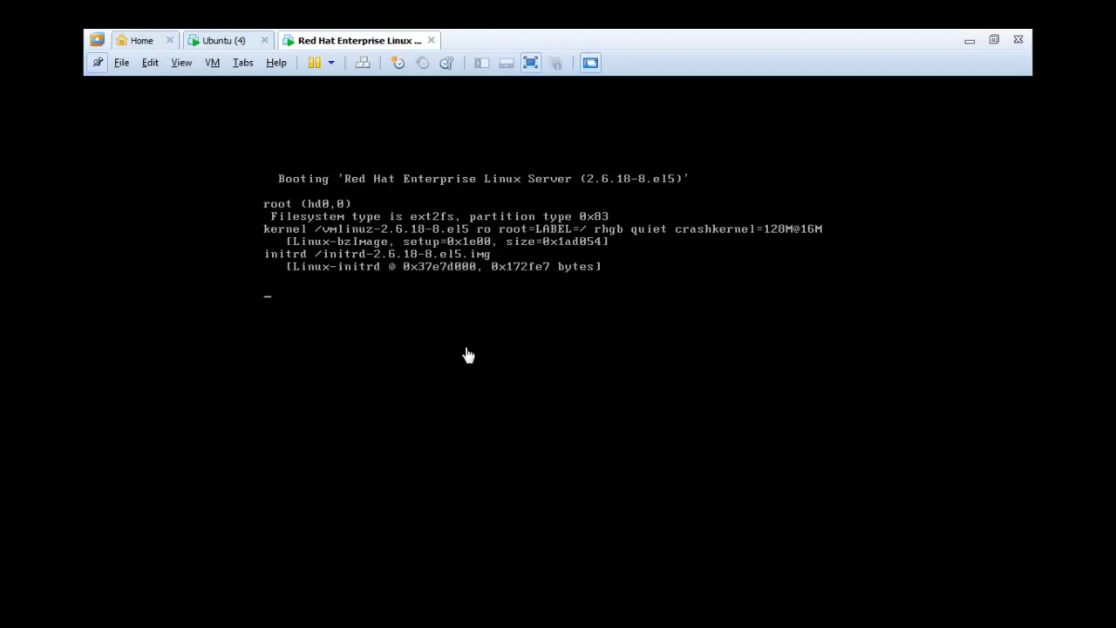
click(227, 45)
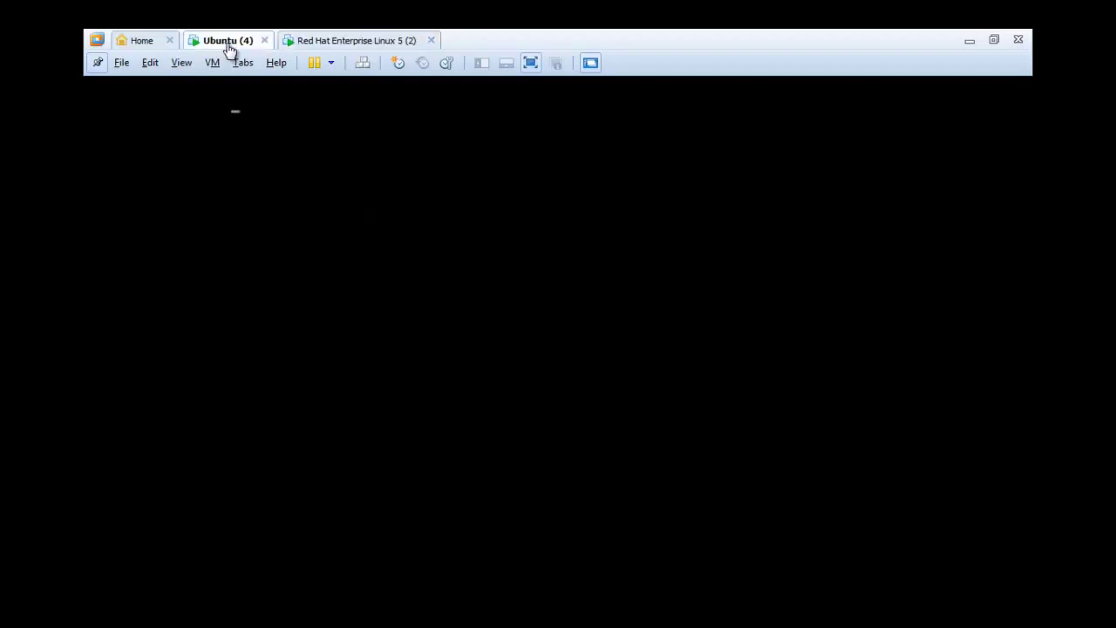
click(298, 44)
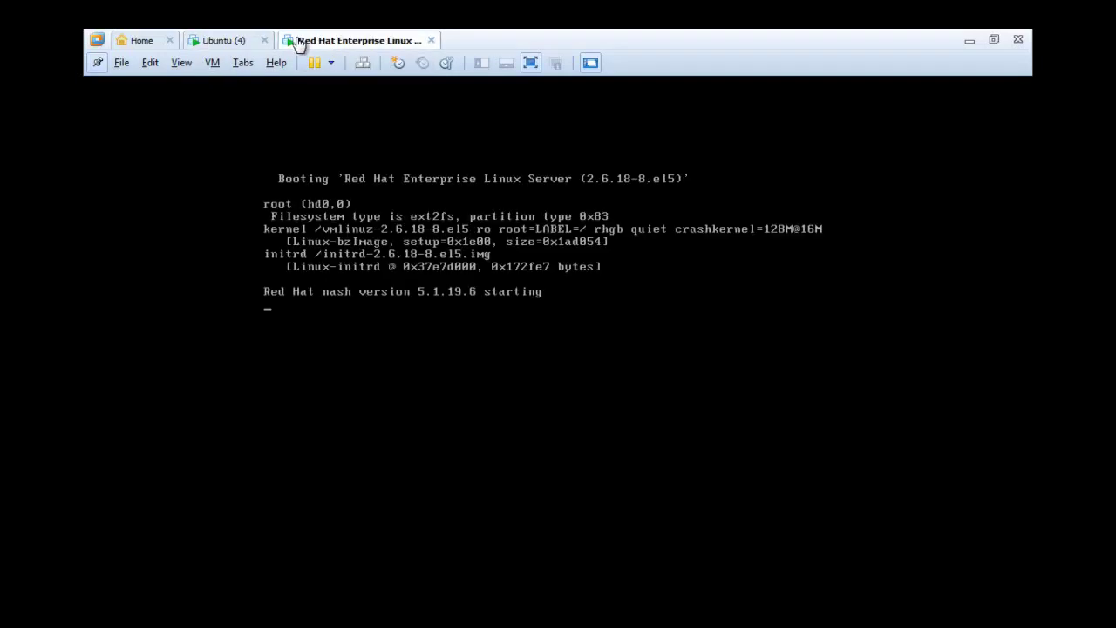
click(396, 216)
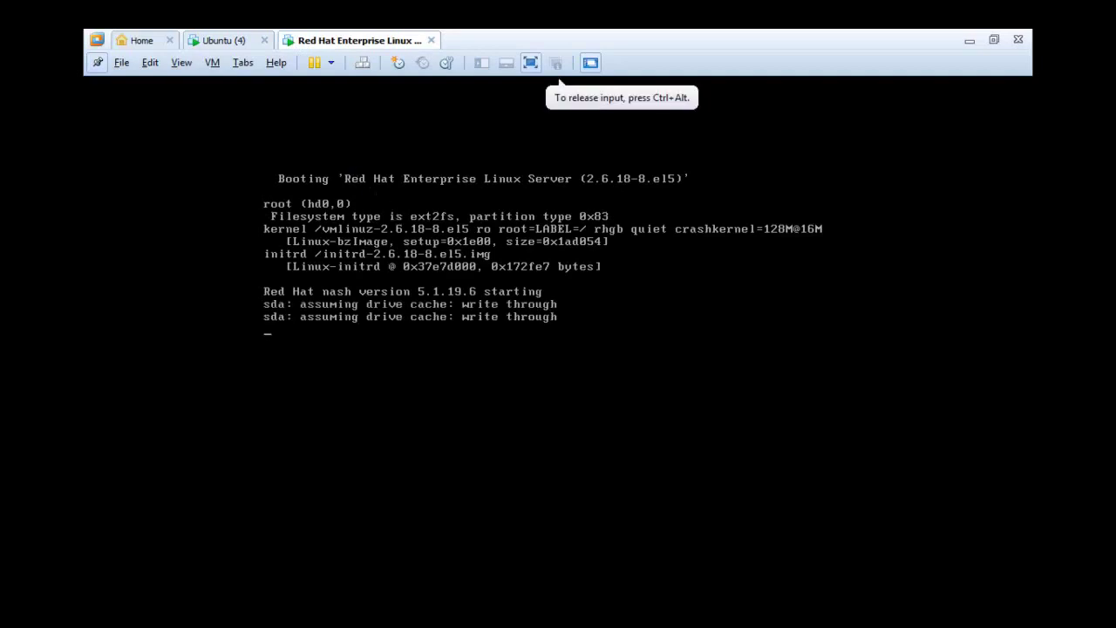
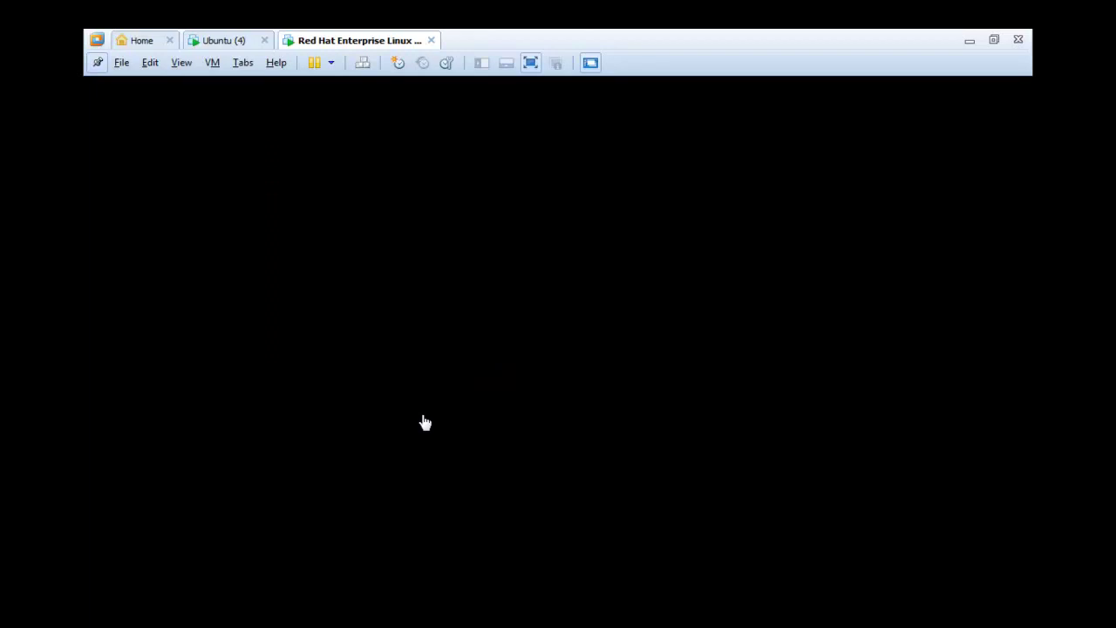
- Check the Red Hat boot splash by showing and hiding details, then switch to the Ubuntu login screen
click(216, 40)
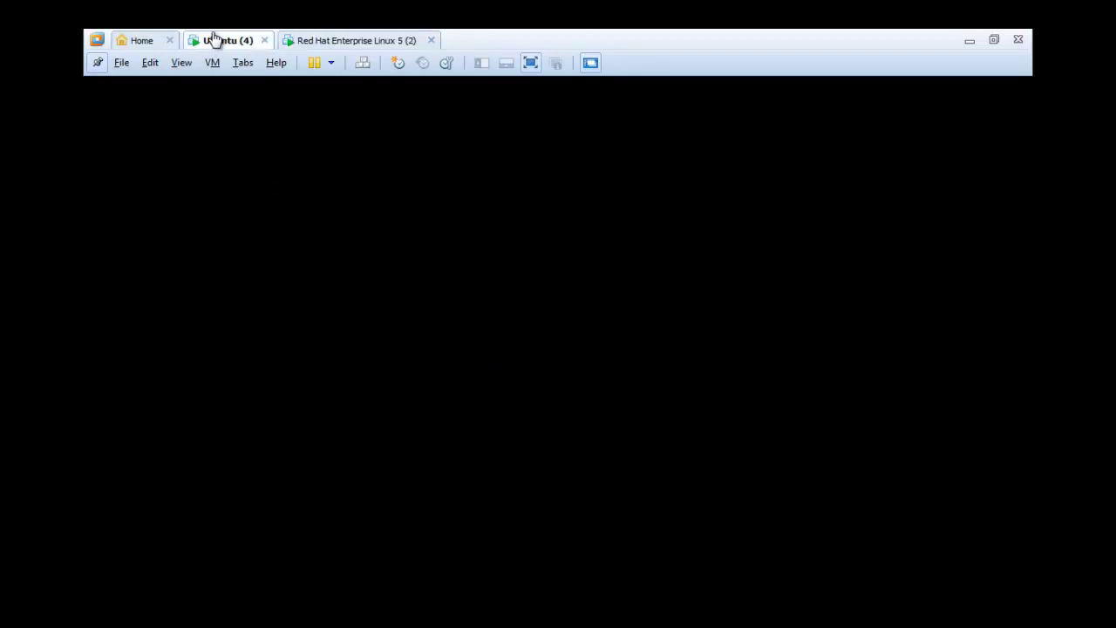
click(308, 39)
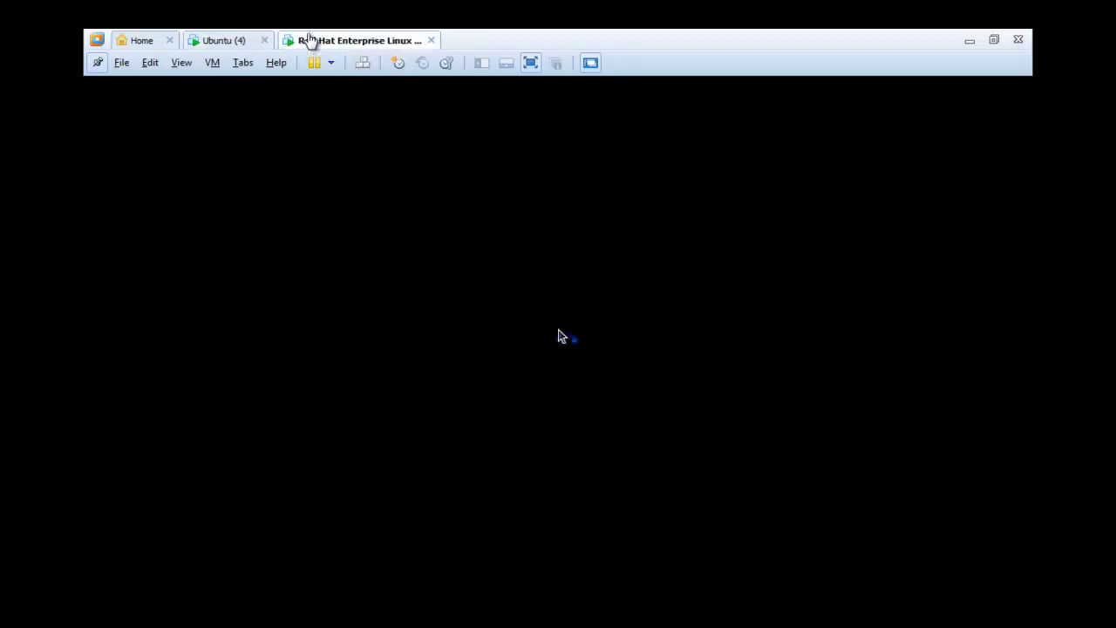
click(507, 314)
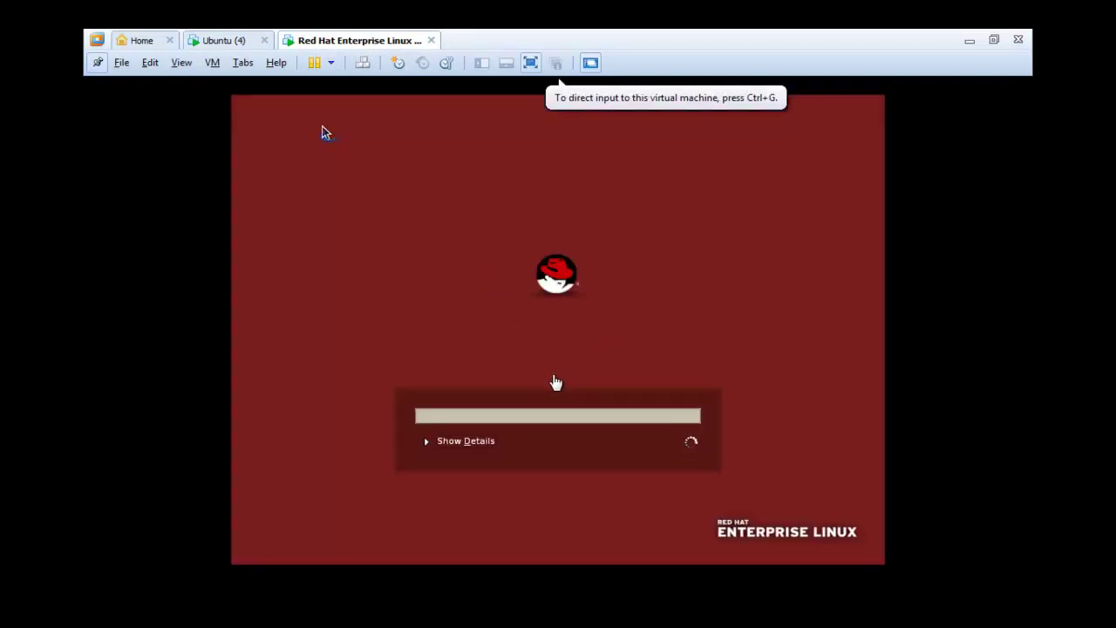
click(444, 345)
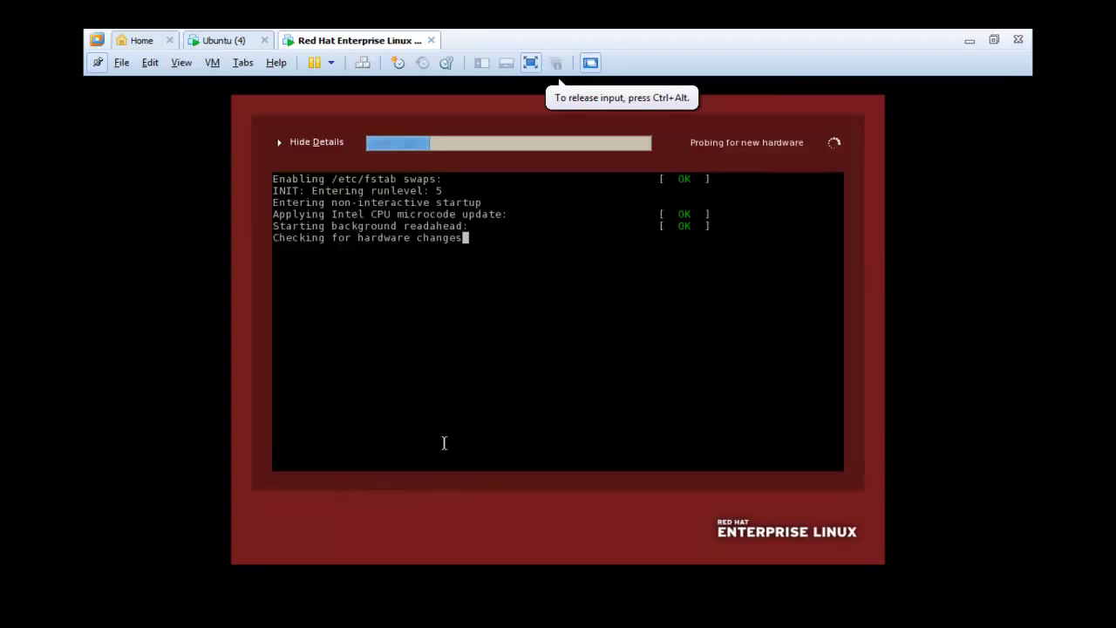
click(444, 441)
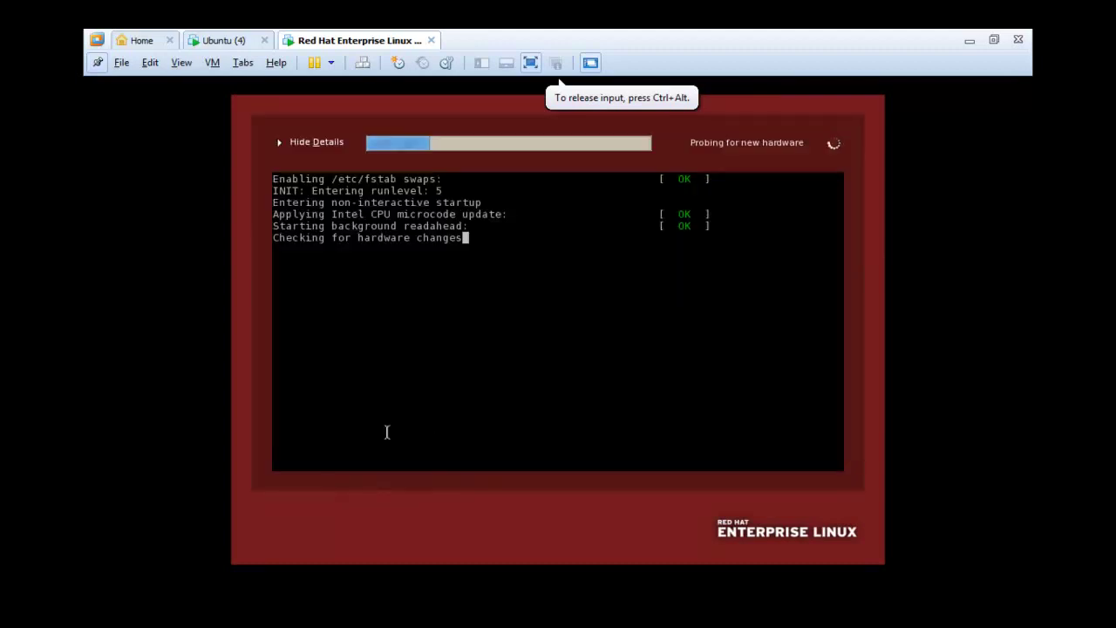
click(286, 150)
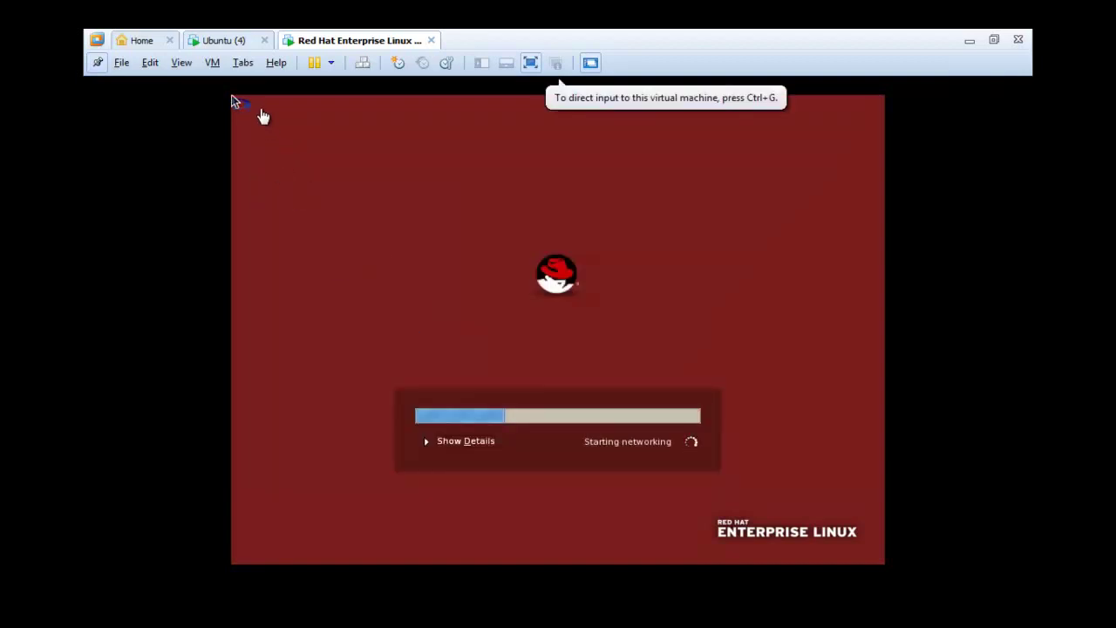
click(242, 44)
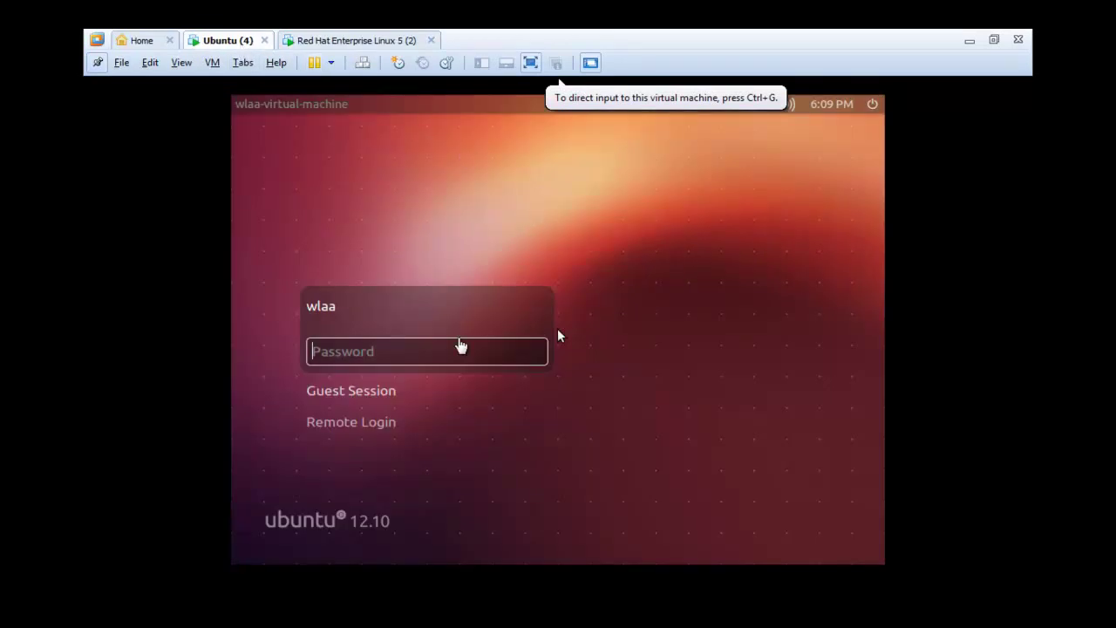
- Enter the account password in the Ubuntu 12.10 login field and submit it
click(446, 348)
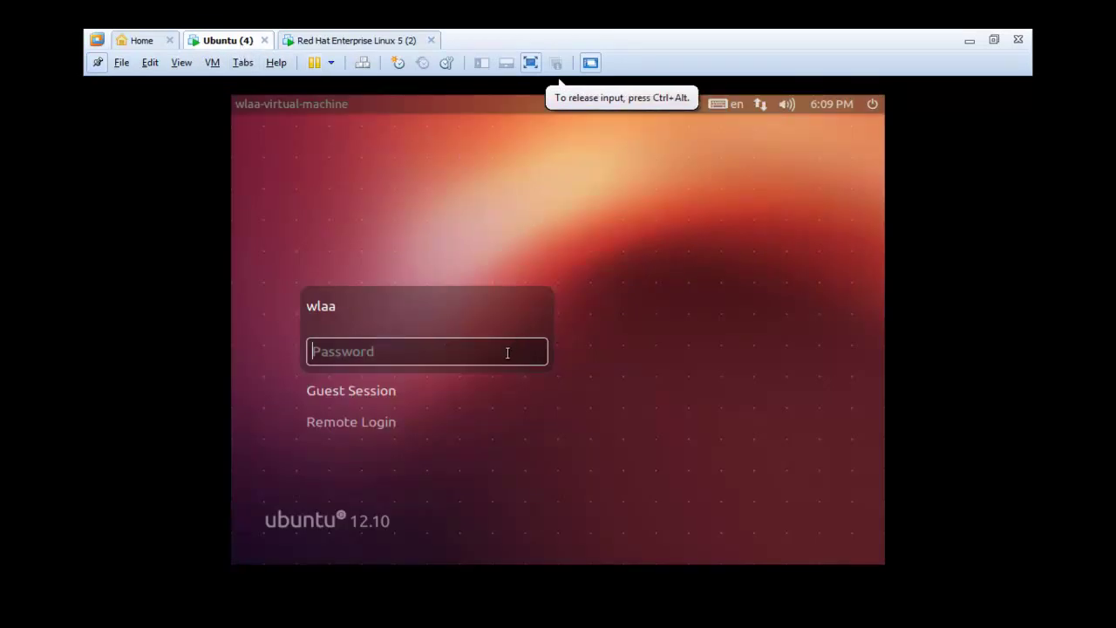
text(••)
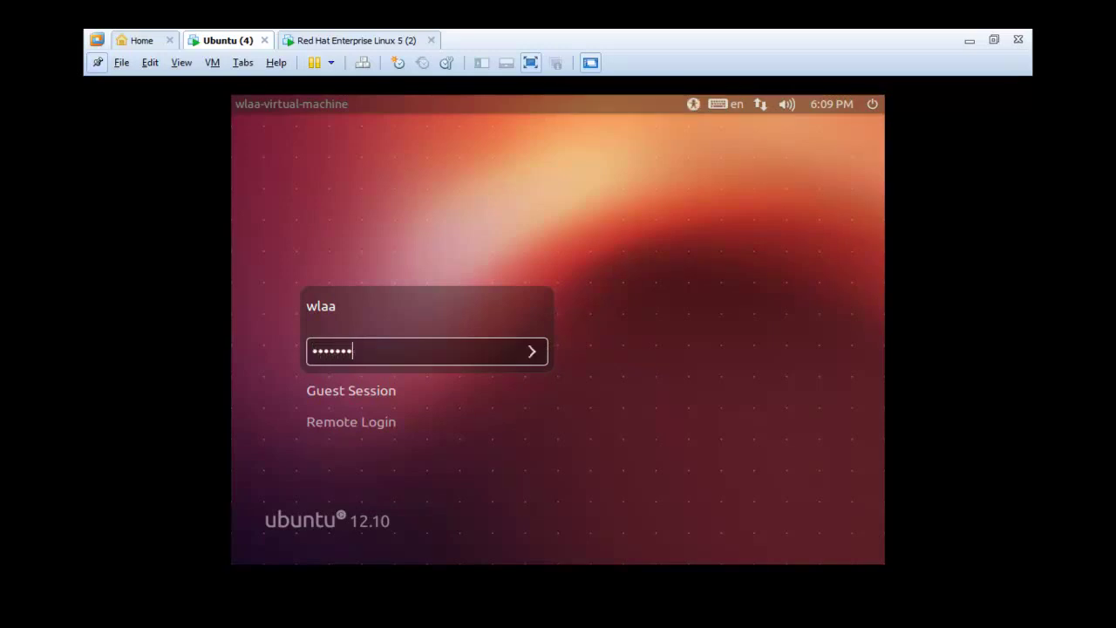
text(••••••)
key(Return)
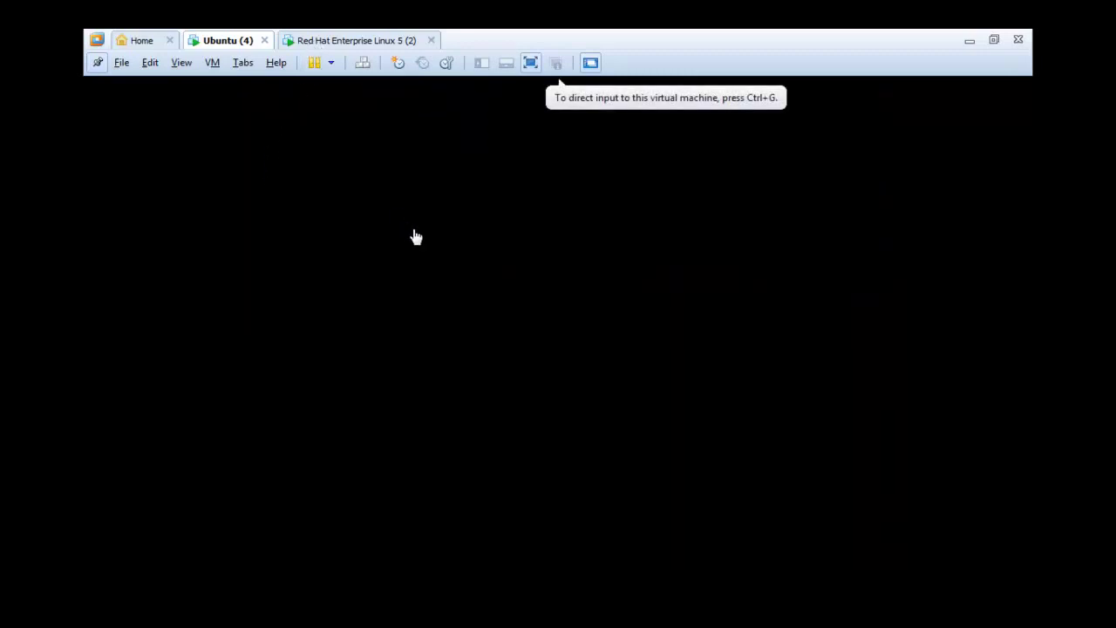
- Check the booting Red Hat guest, release input with Ctrl+Alt, and switch to Ubuntu
click(321, 42)
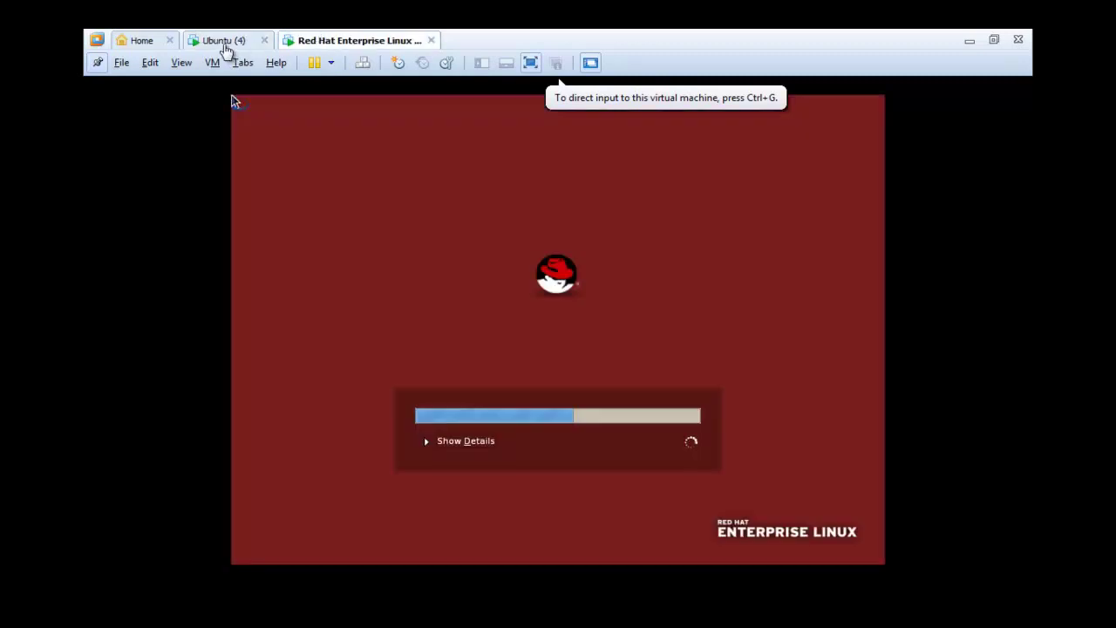
click(428, 236)
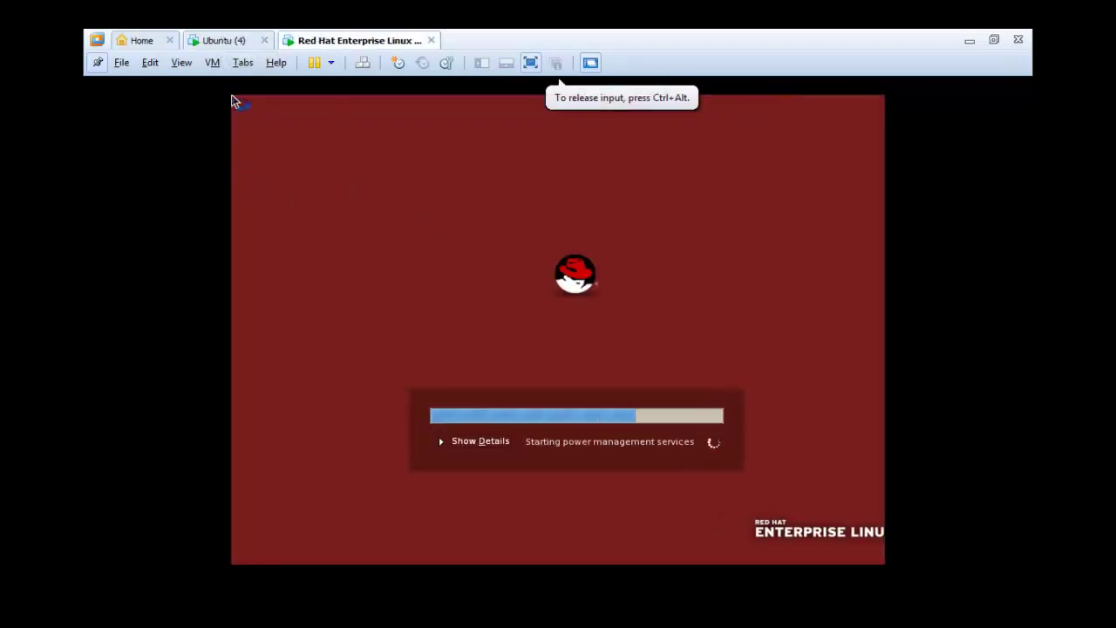
key(ctrl+alt)
click(218, 44)
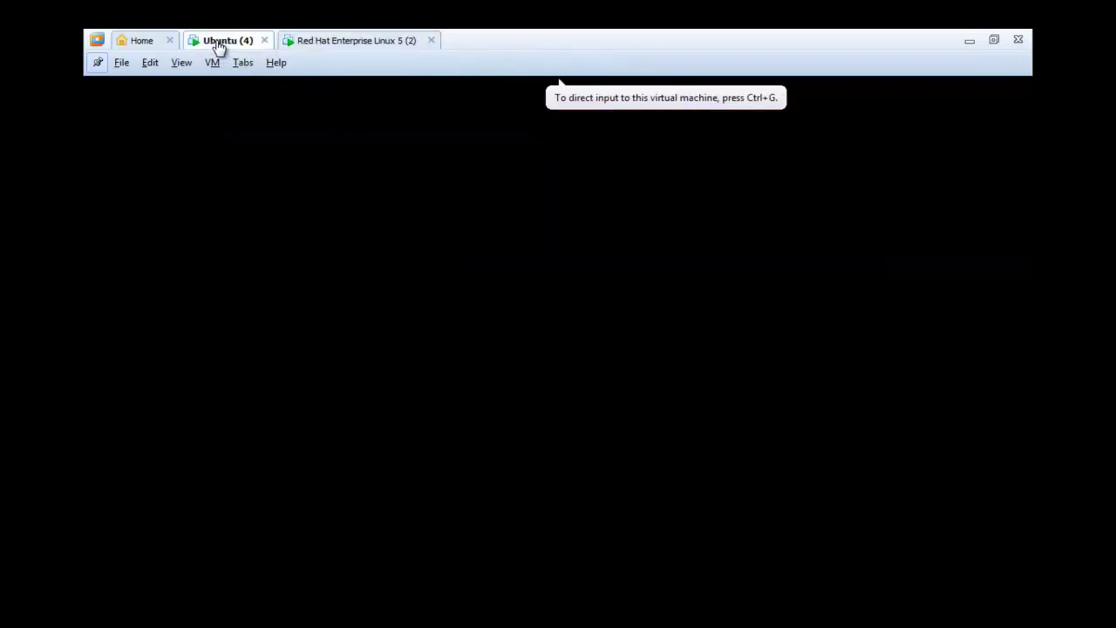
click(503, 338)
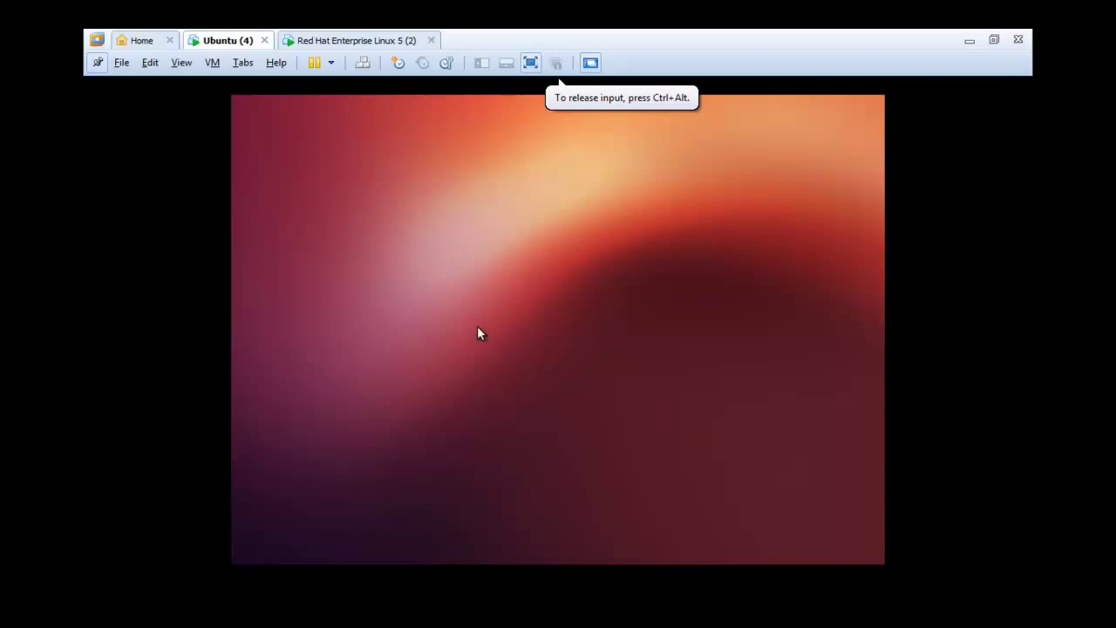
- Watch Red Hat reach its text-console login prompt, then return to the Ubuntu desktop
click(311, 41)
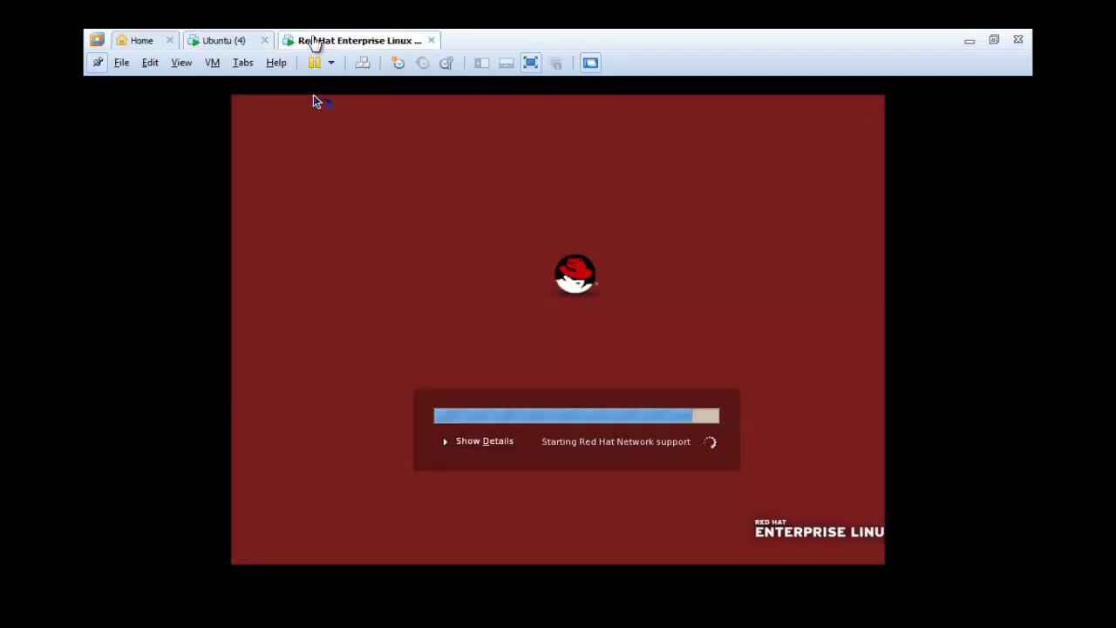
click(232, 40)
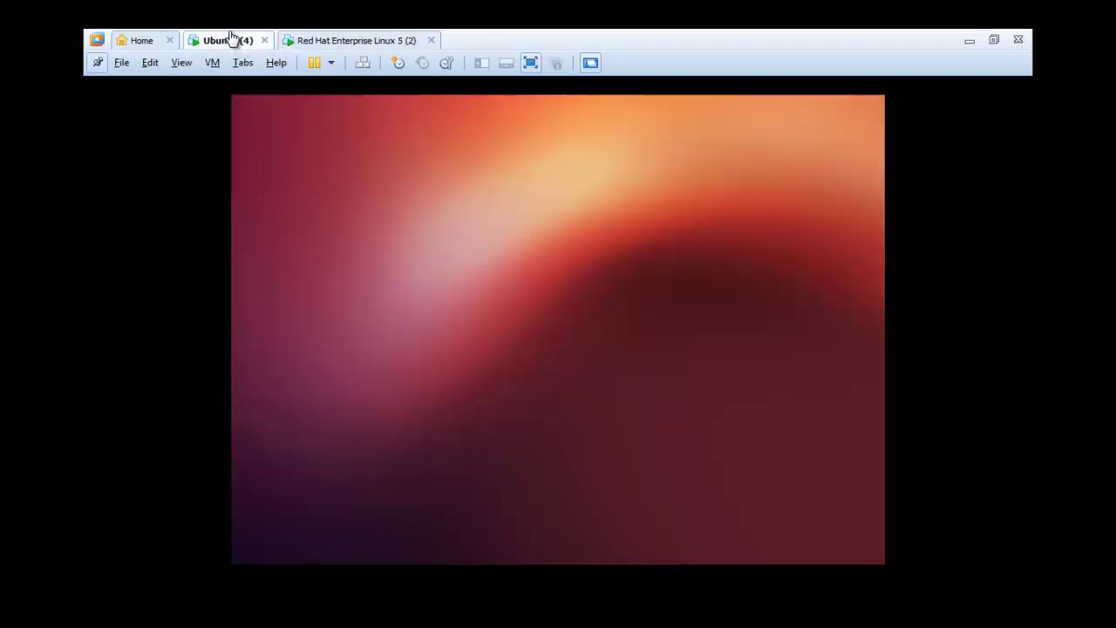
click(375, 44)
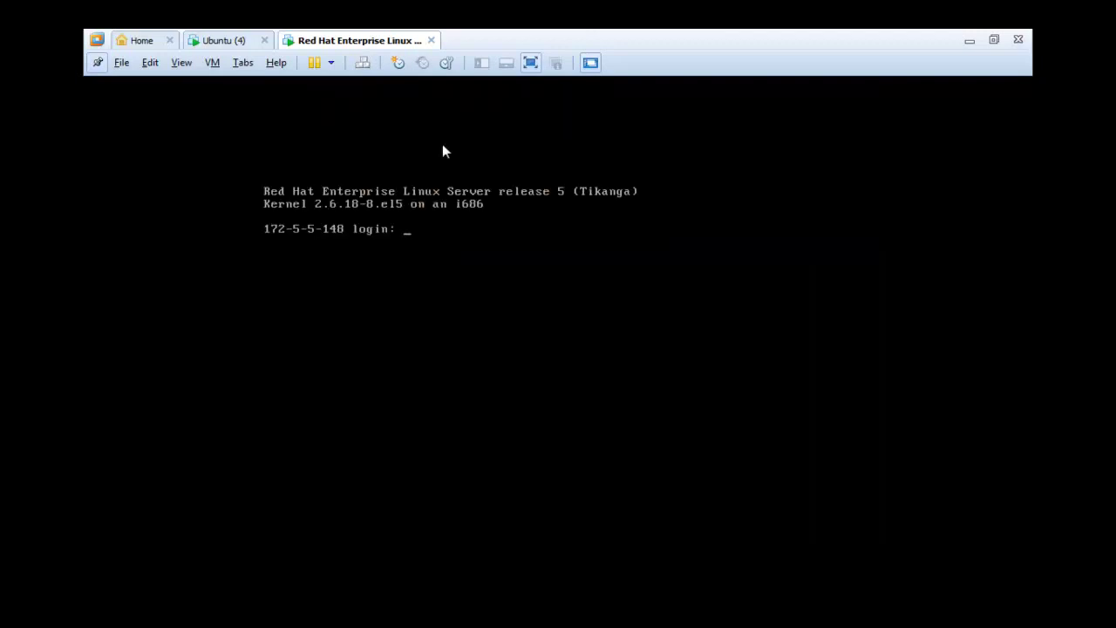
click(394, 255)
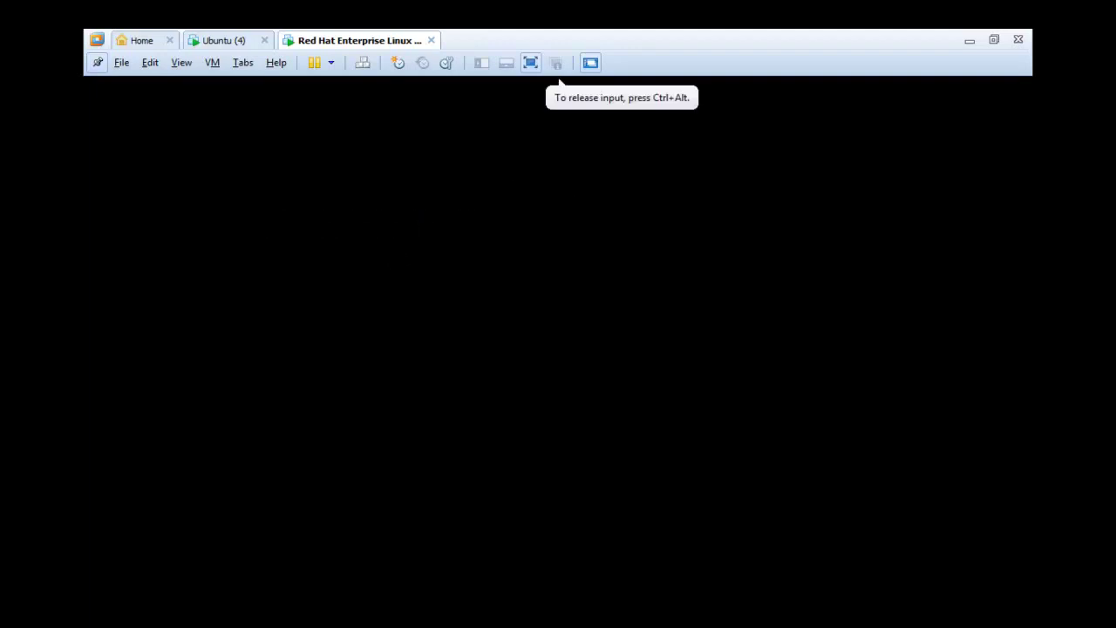
key(ctrl+alt)
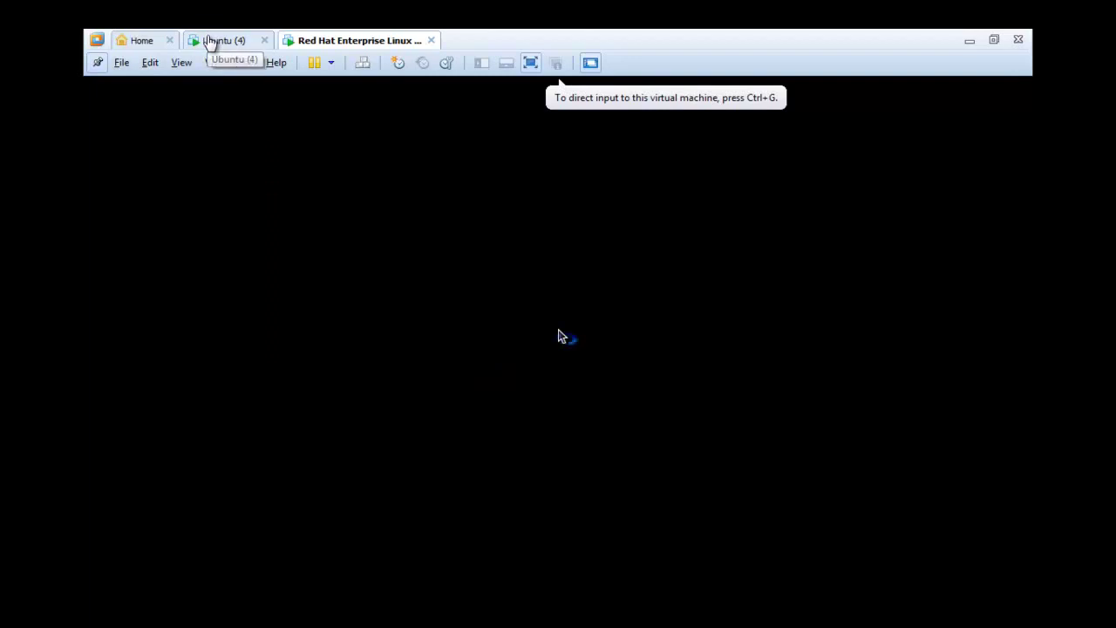
click(210, 43)
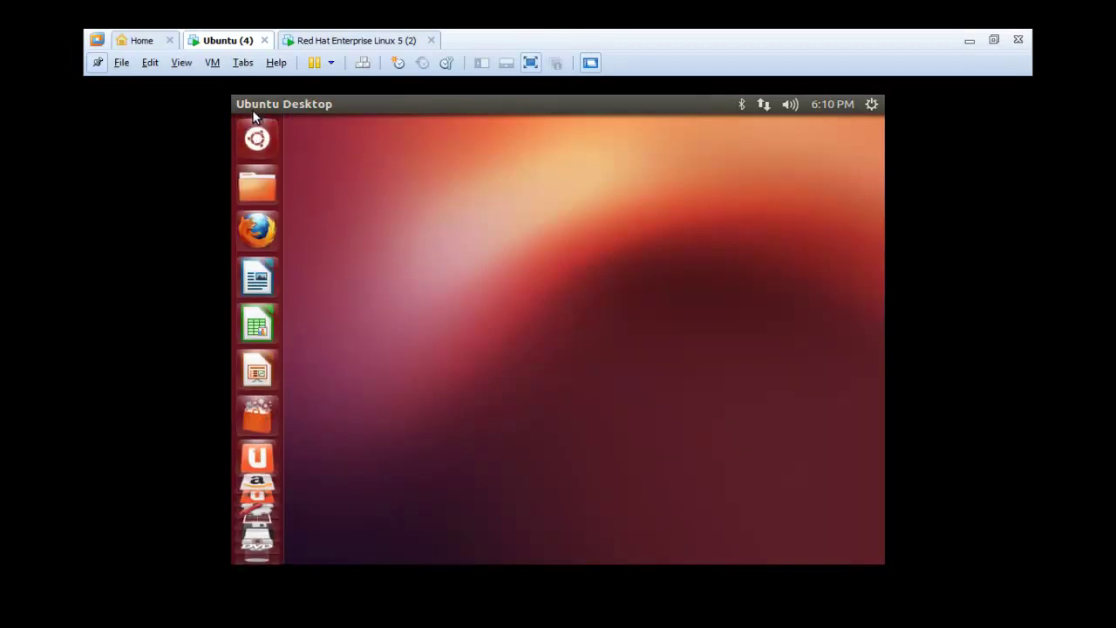
- Launch Terminal from a Dash search for 'te' and close it, then browse to Computer
click(257, 140)
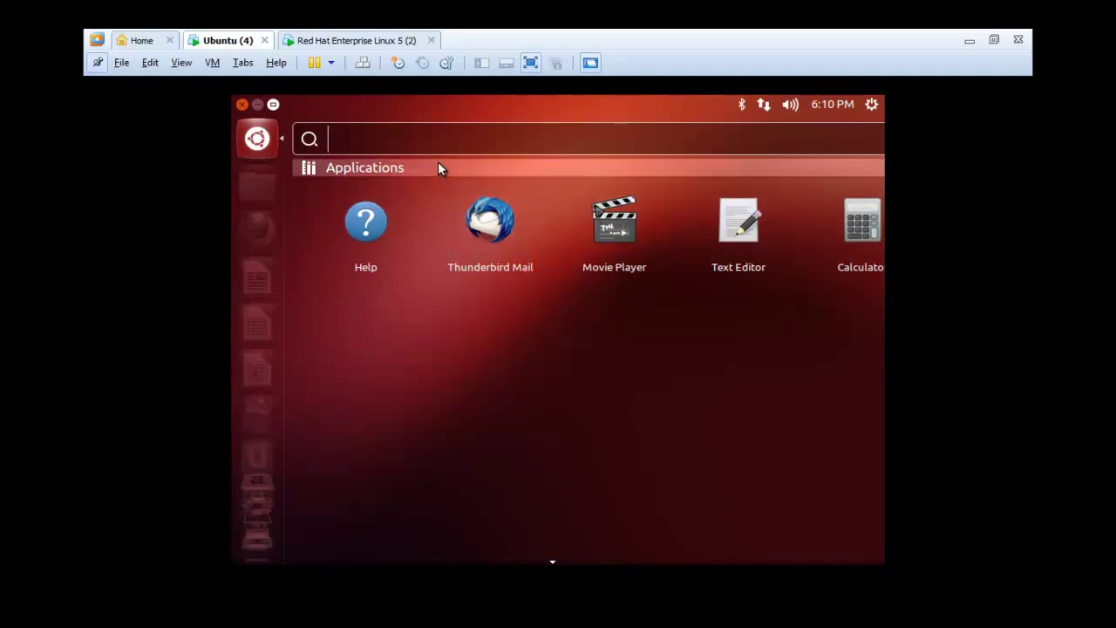
text(te)
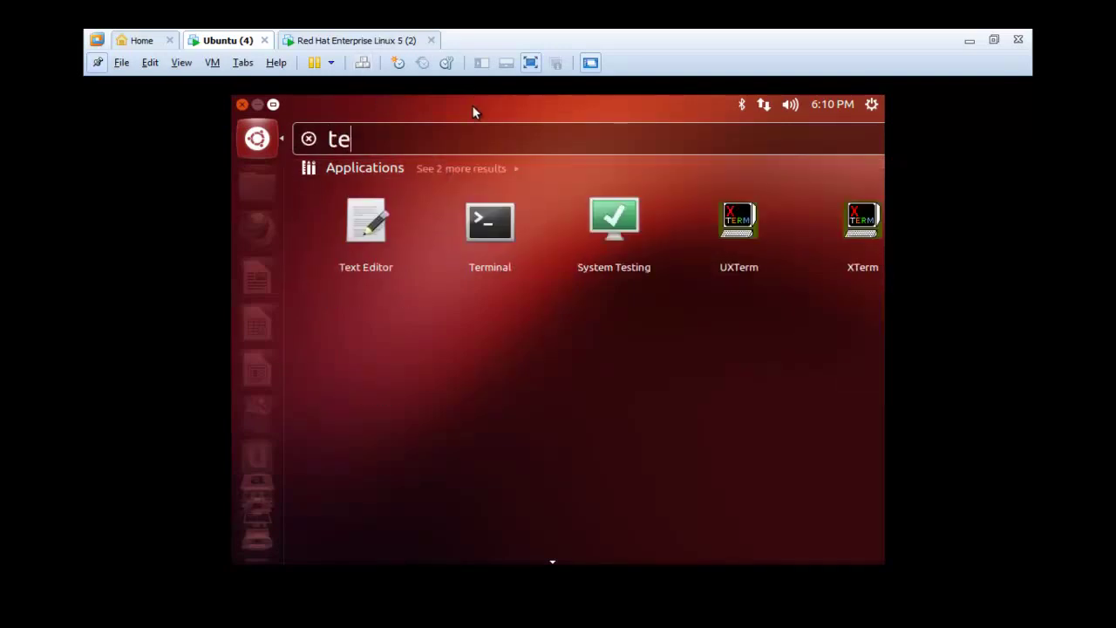
click(507, 223)
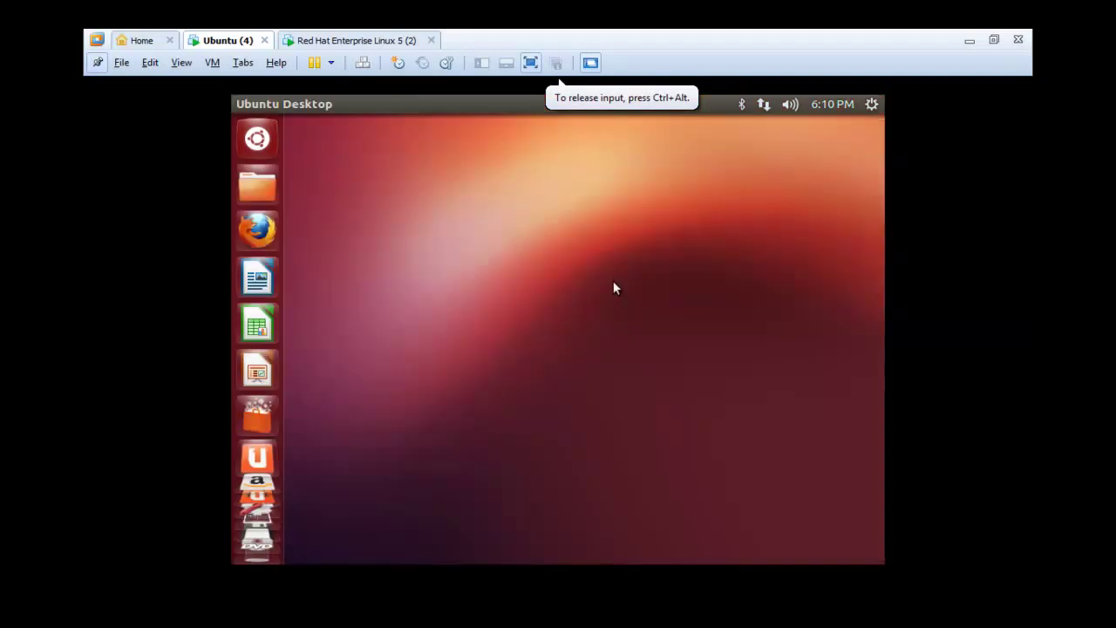
click(300, 125)
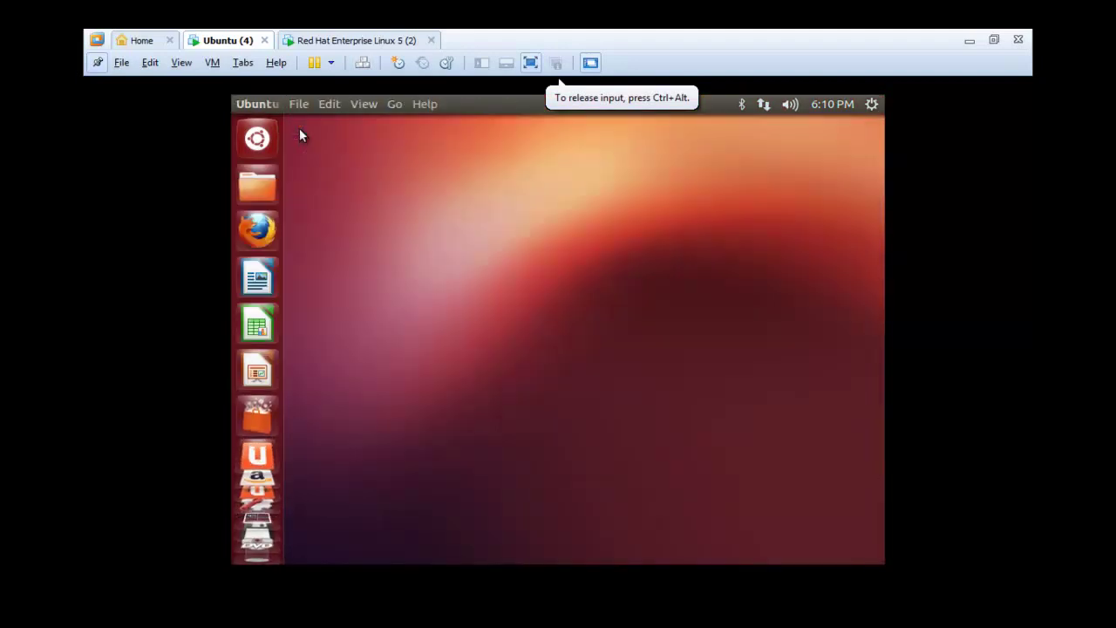
click(392, 106)
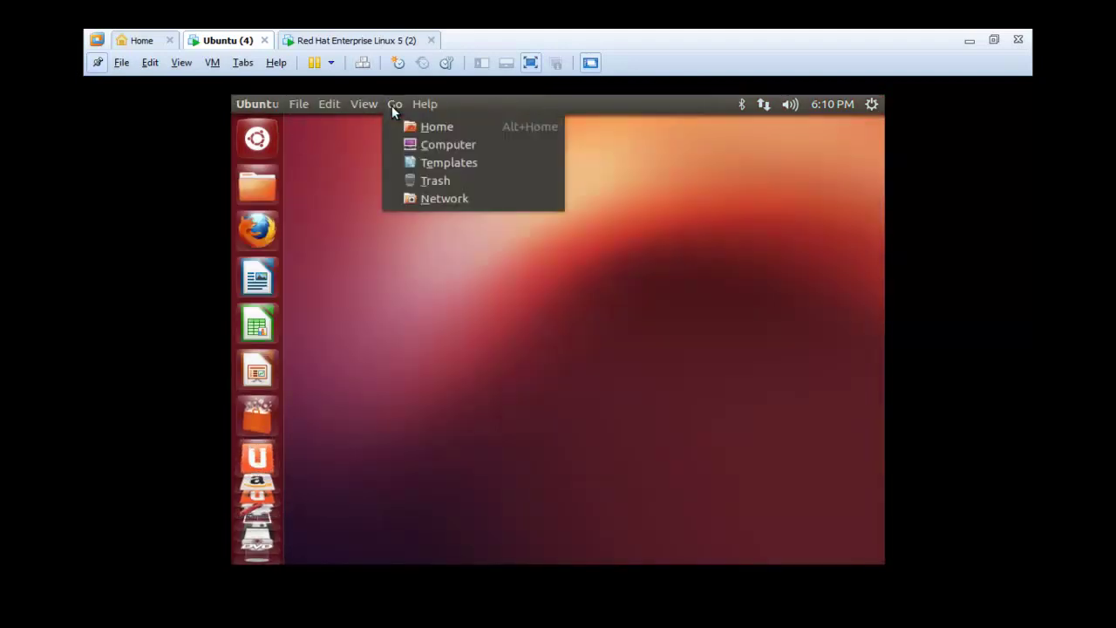
click(433, 147)
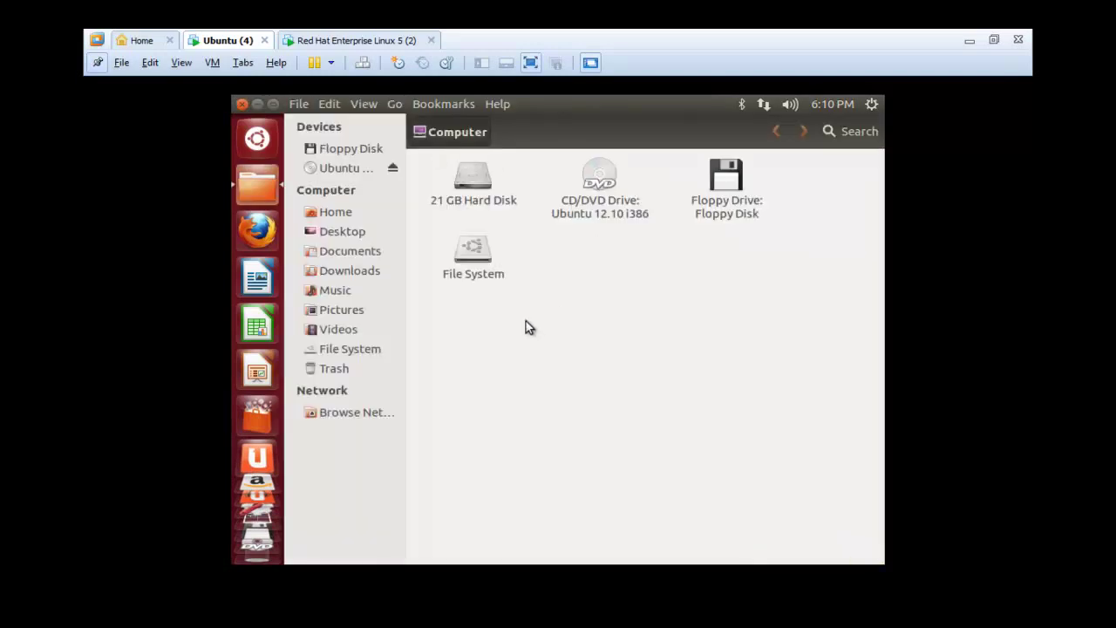
- Open the root File System, unmount the installation disc, view the empty Desktop folder, then close it
click(475, 275)
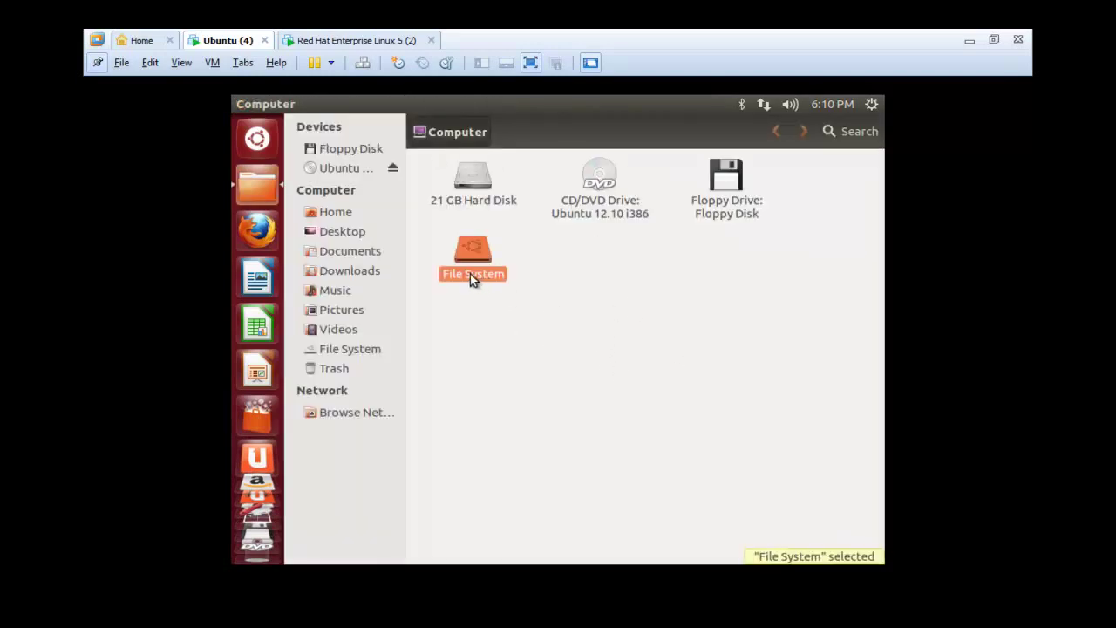
double_click(477, 265)
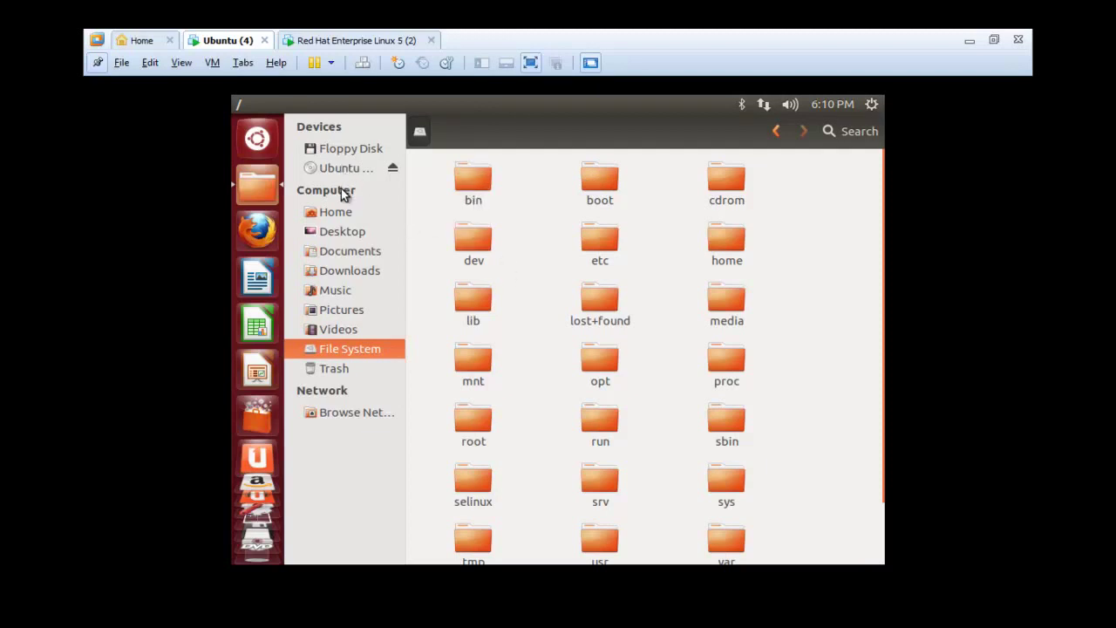
click(393, 163)
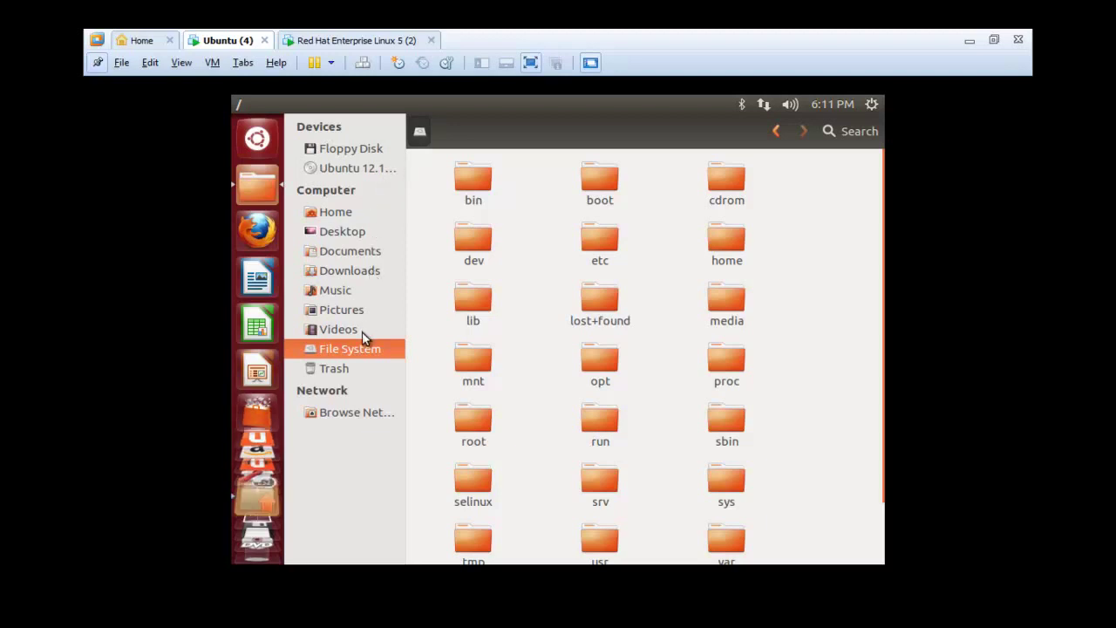
click(336, 231)
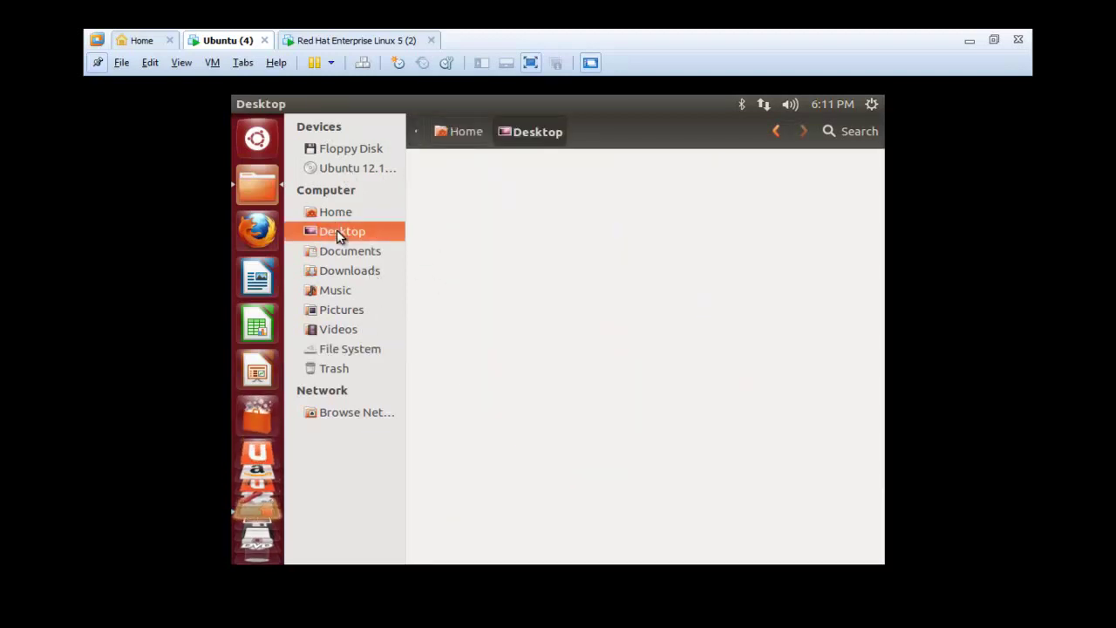
mouse_move(723, 96)
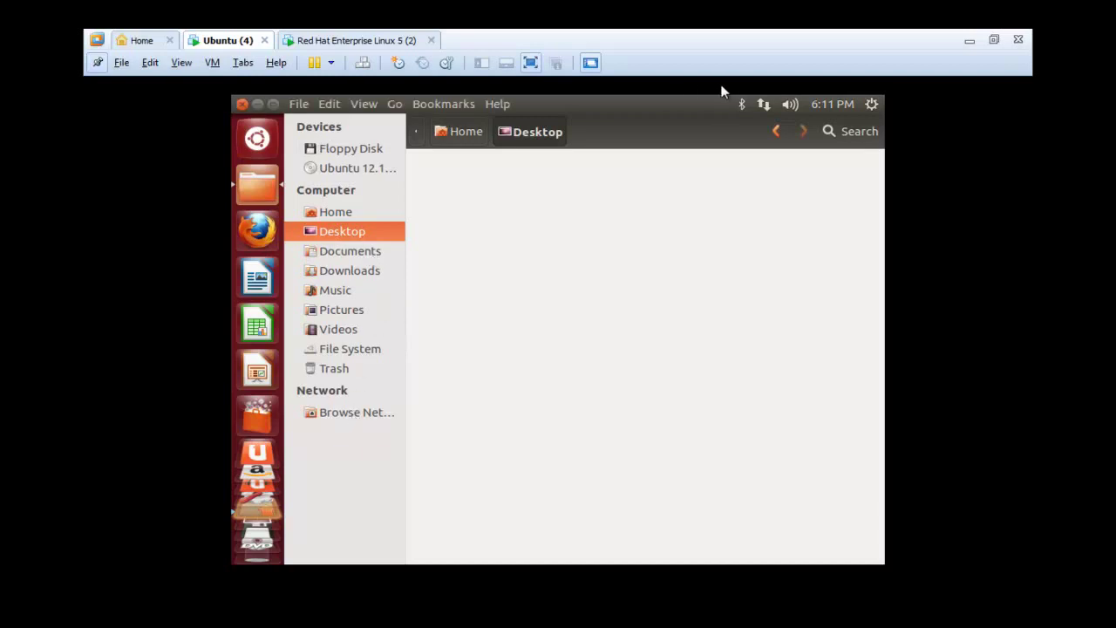
click(244, 104)
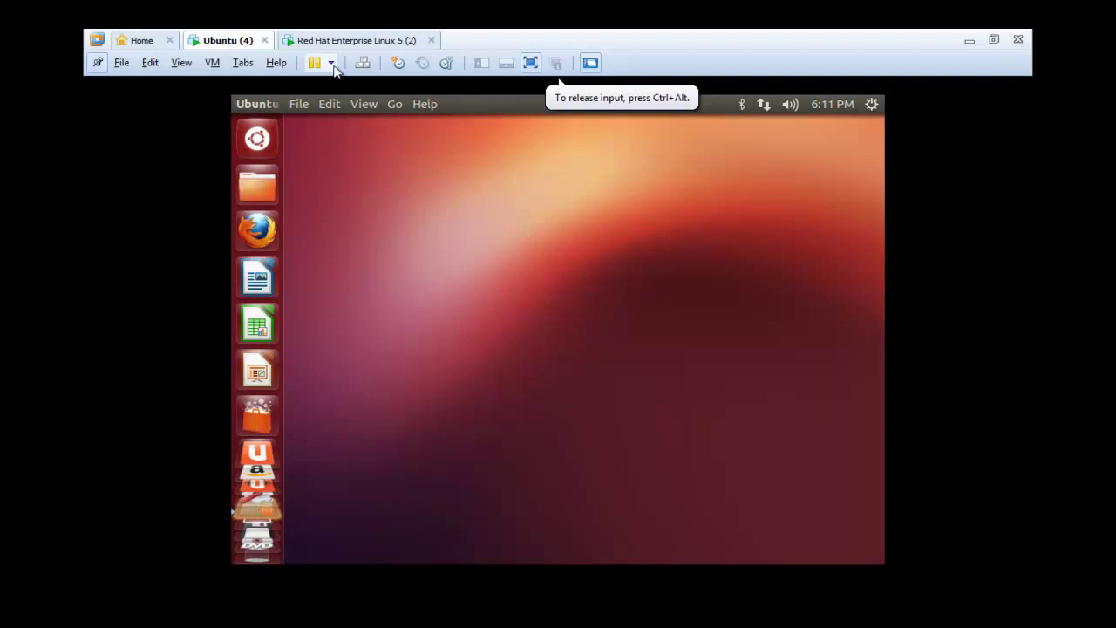
- Log in to Red Hat with the account username and password, then release input to the host
click(344, 40)
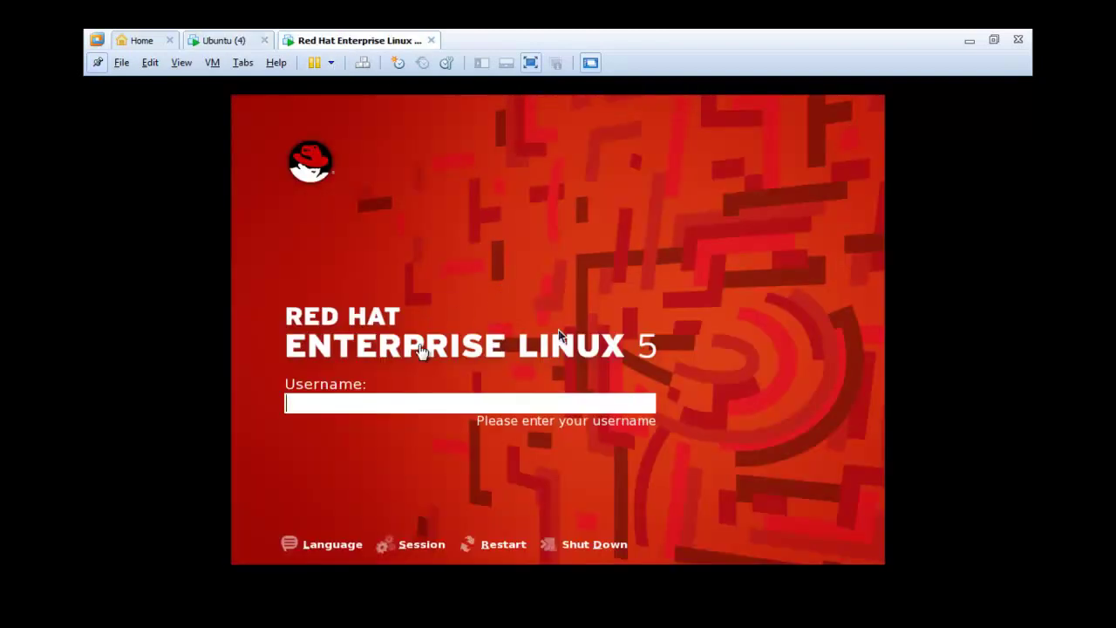
click(428, 408)
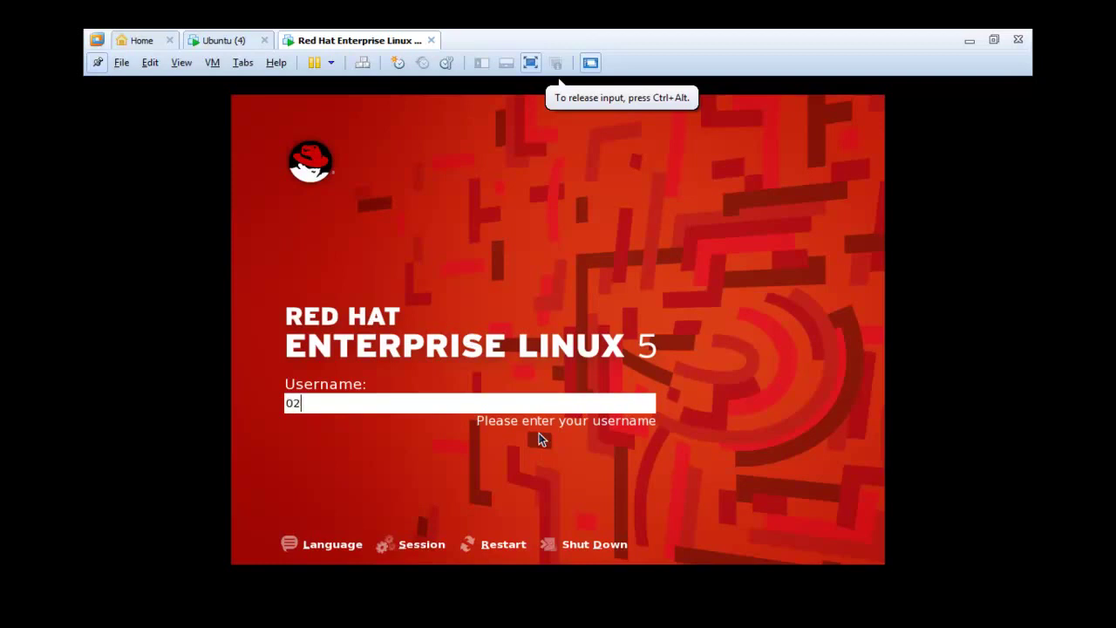
text(02)
key(BackSpace)
key(BackSpace)
text(wlaa)
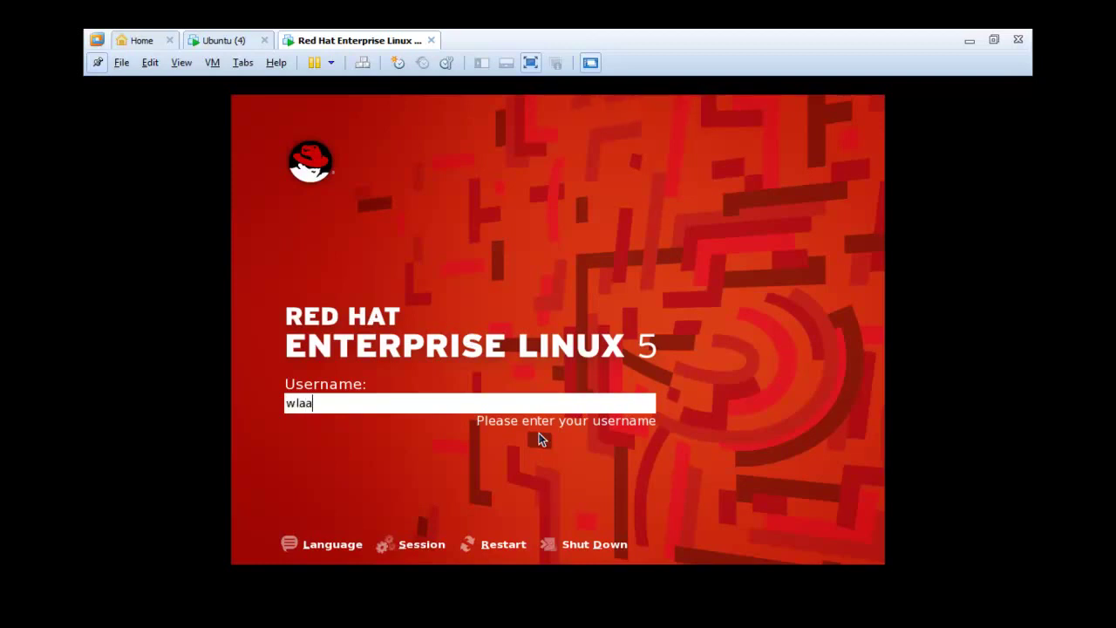
key(Return)
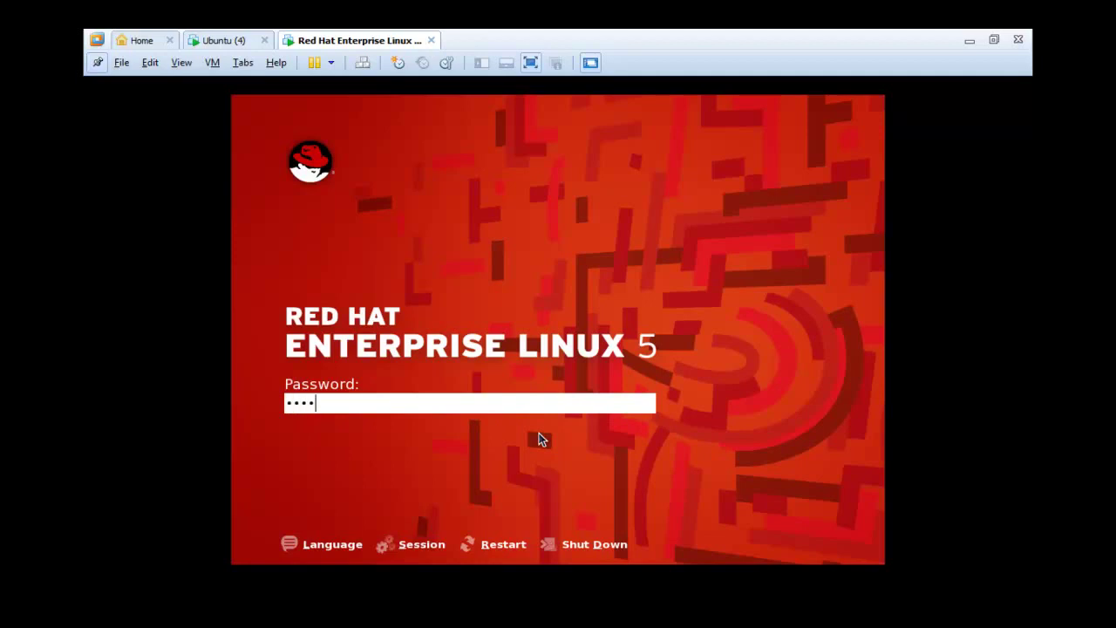
key(Return)
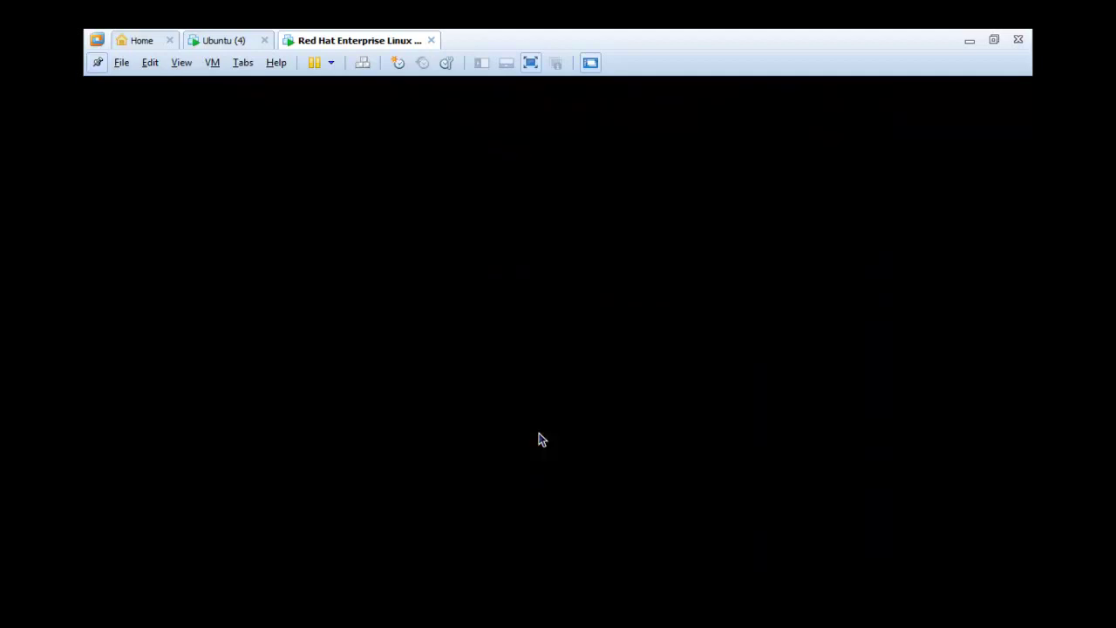
key(ctrl+alt)
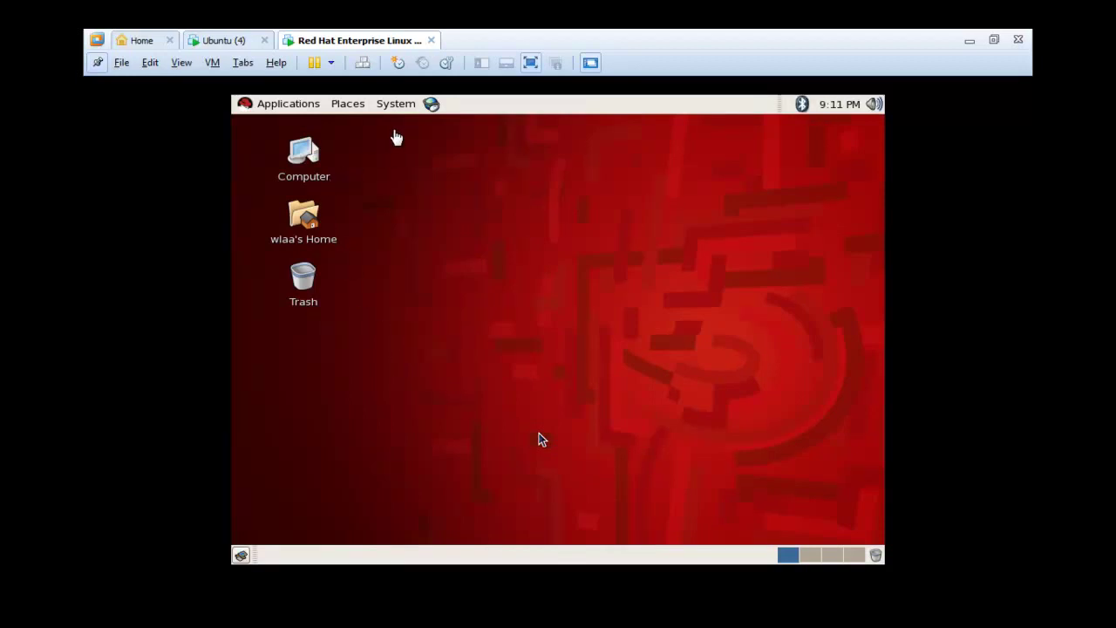
- Glance at the Ubuntu desktop, then return to Red Hat and show its Places menu
click(539, 438)
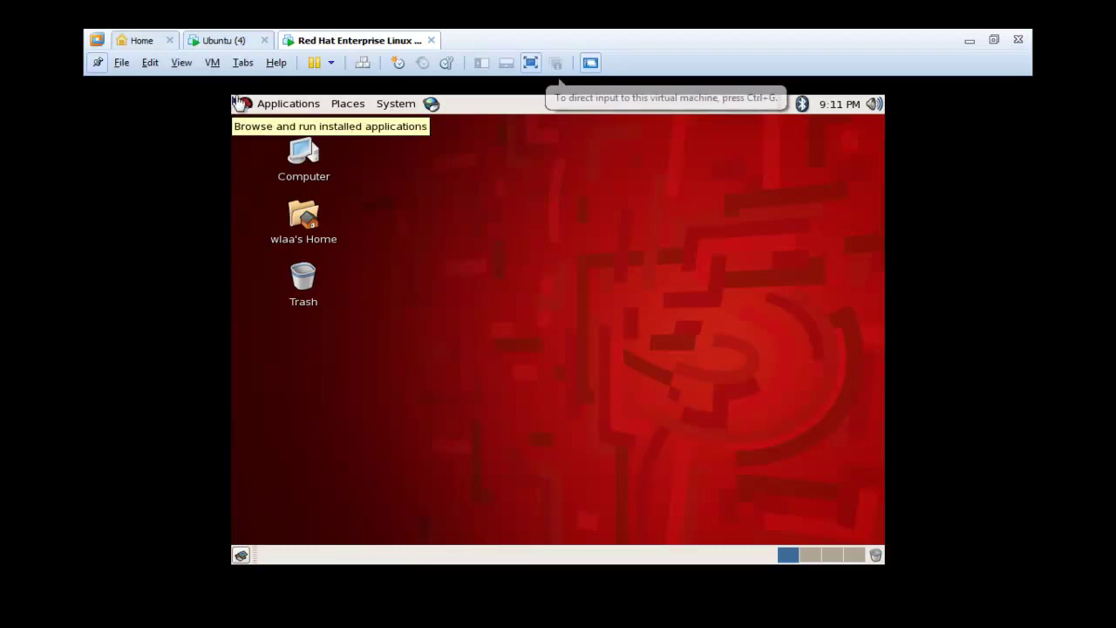
click(219, 41)
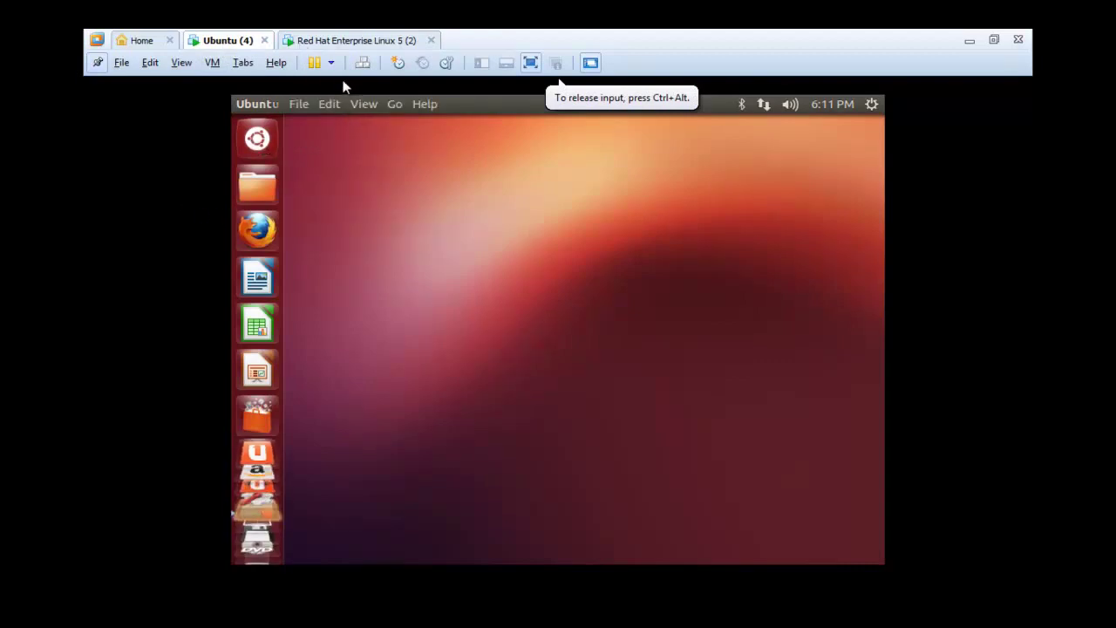
click(330, 41)
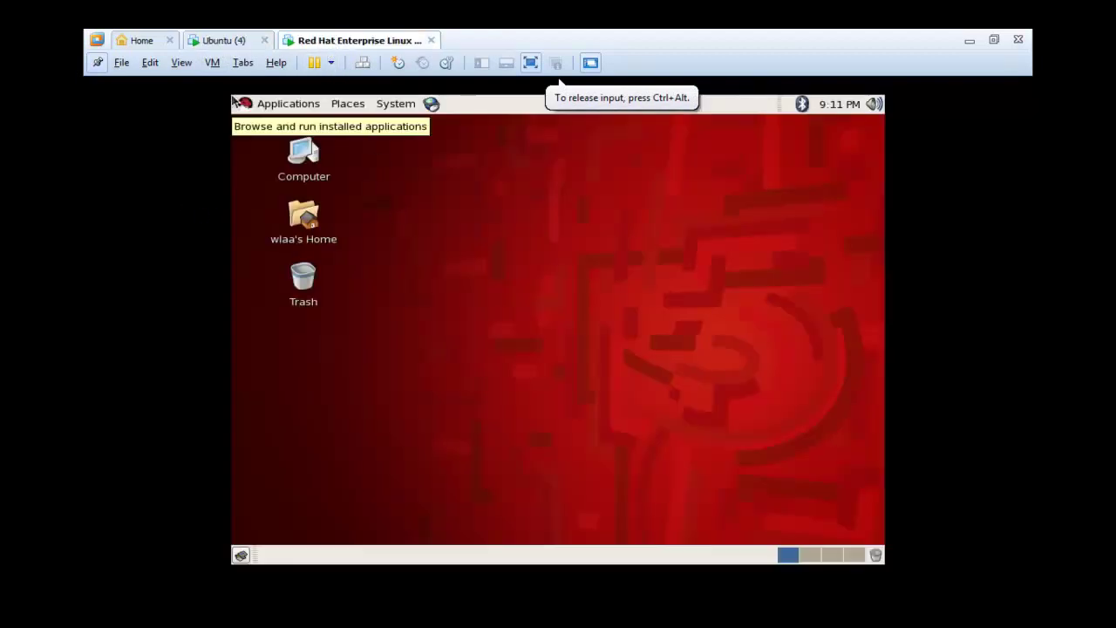
click(287, 109)
mouse_move(363, 107)
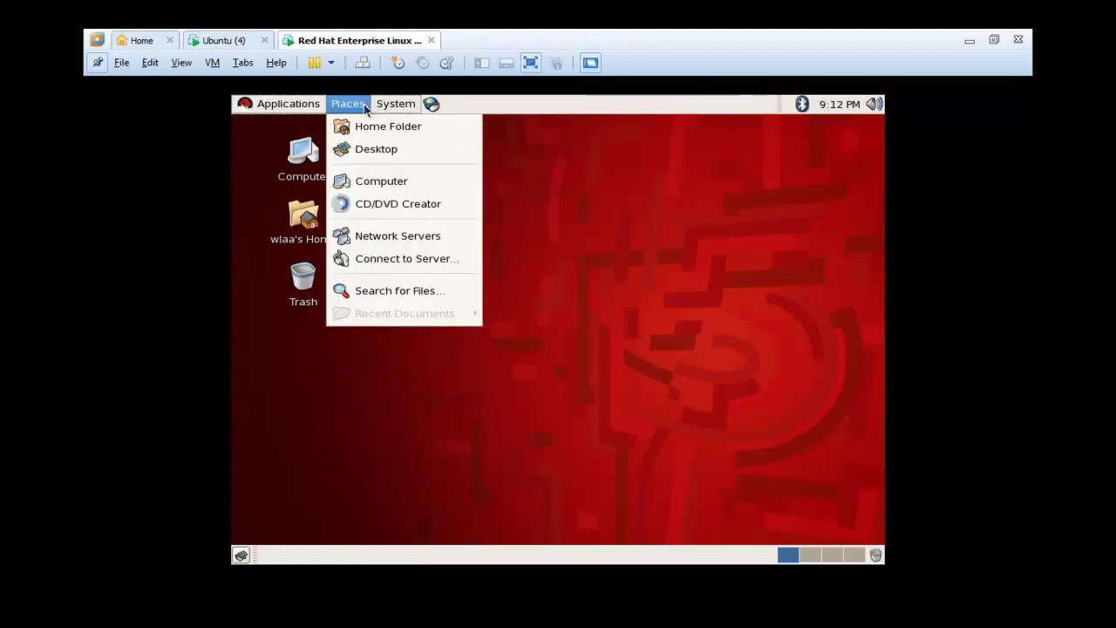
- Open Computer and browse the Red Hat root Filesystem, maximizing then closing its window
click(388, 183)
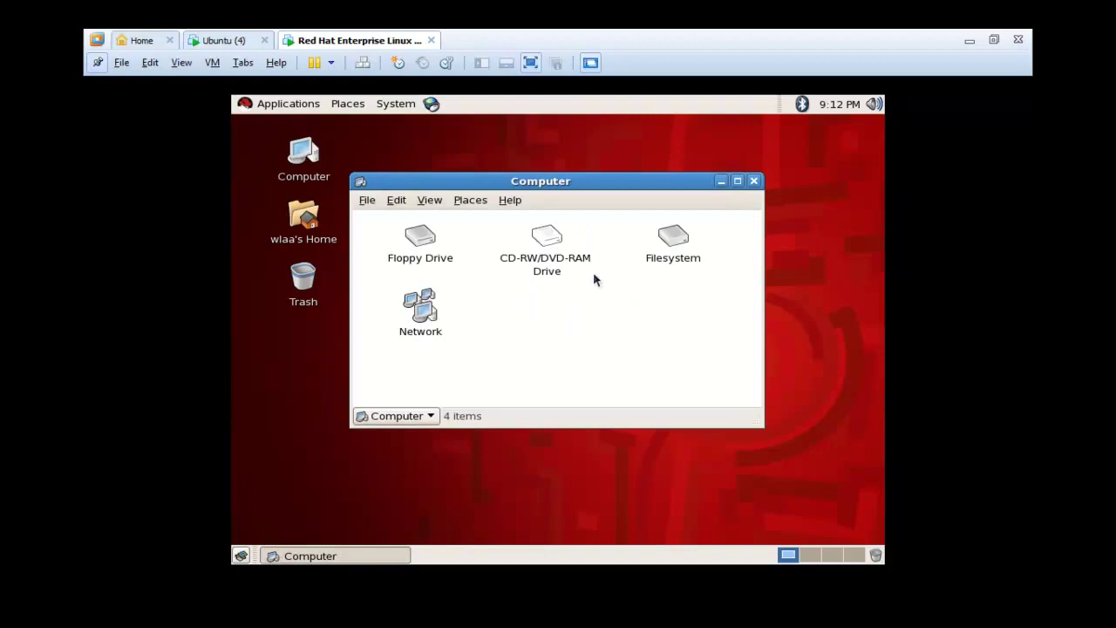
click(661, 248)
double_click(661, 248)
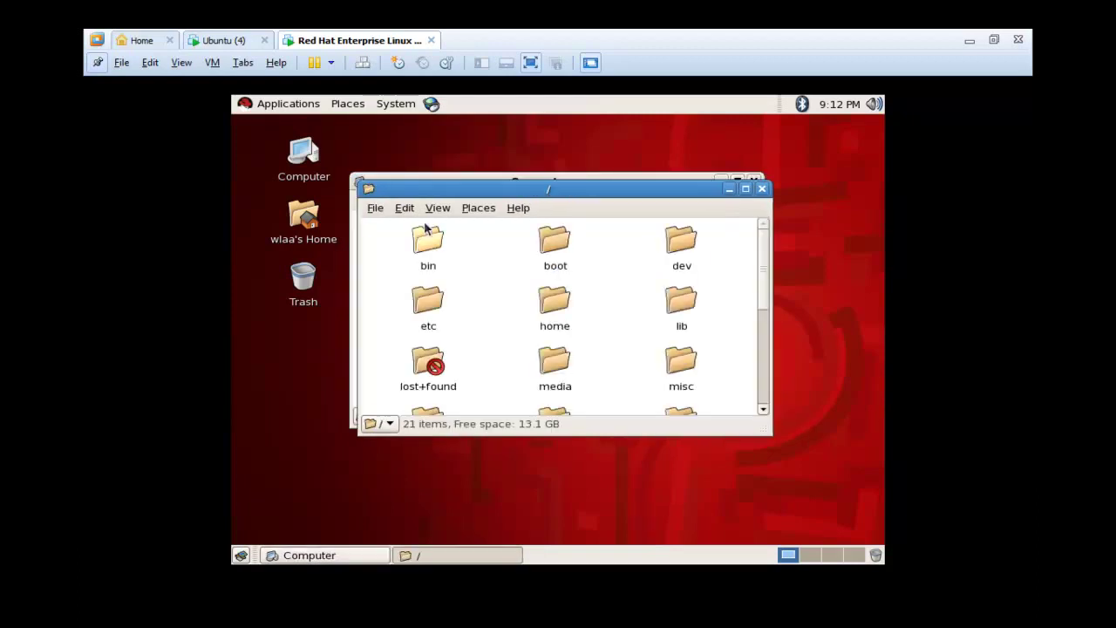
click(761, 188)
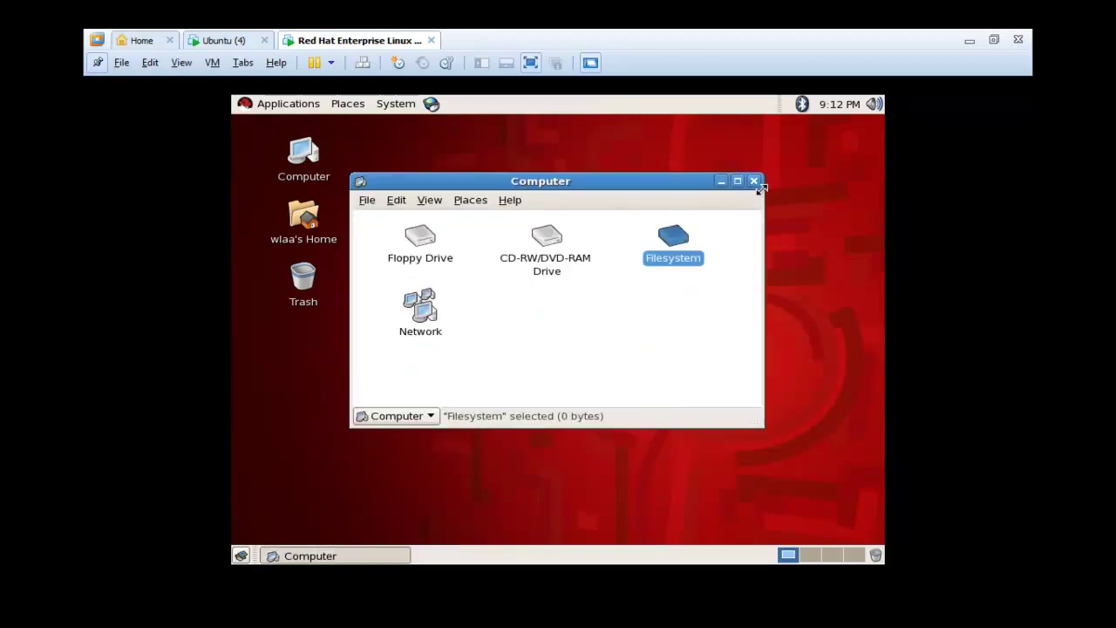
double_click(673, 248)
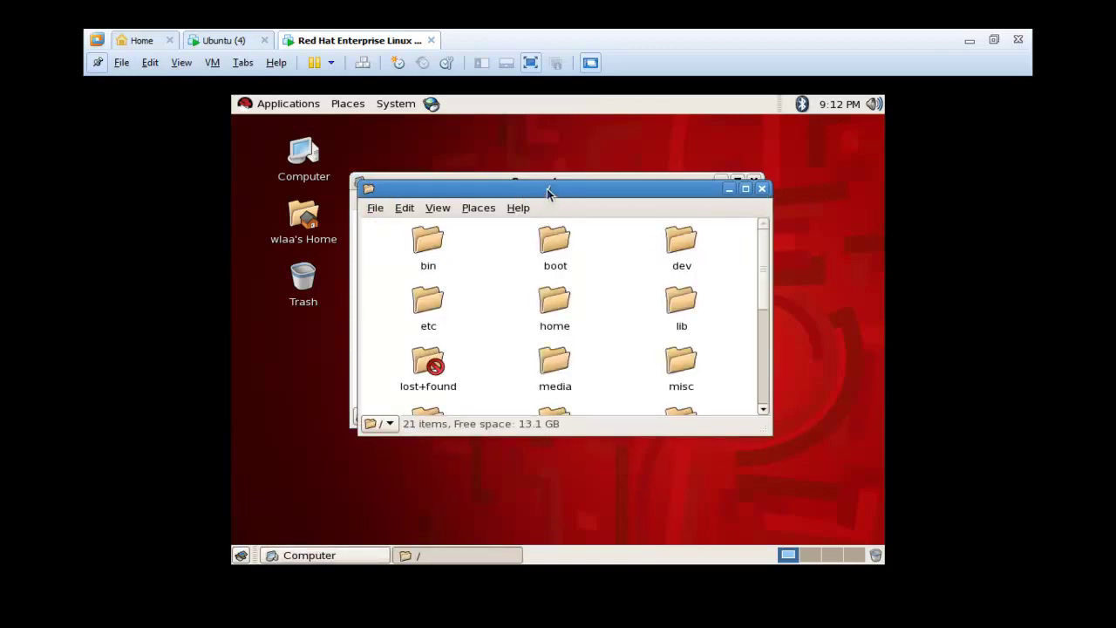
double_click(549, 190)
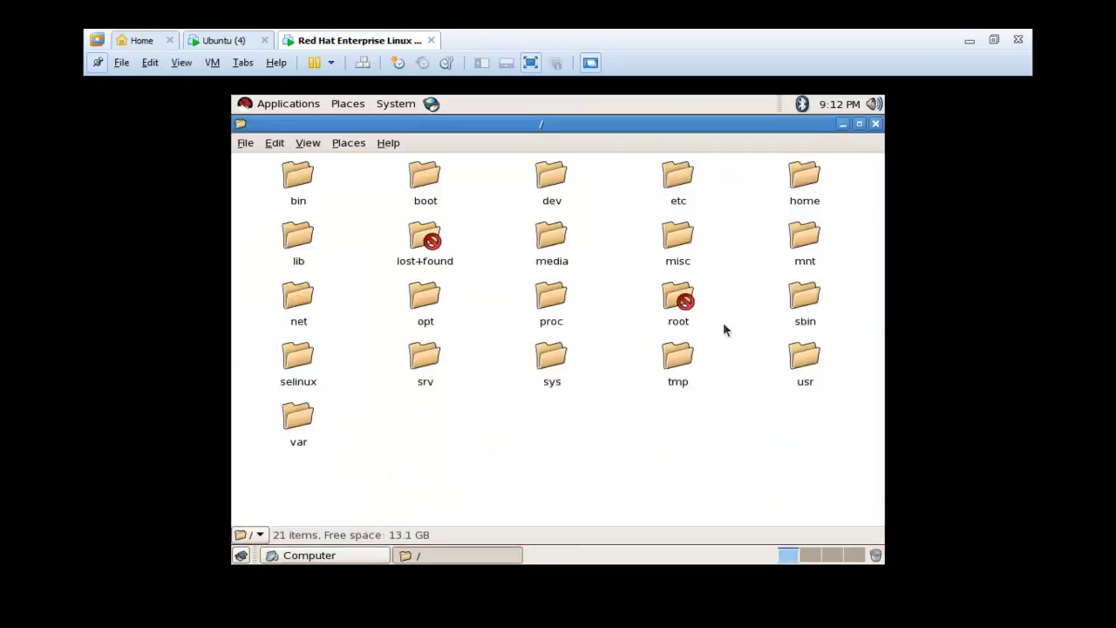
click(875, 123)
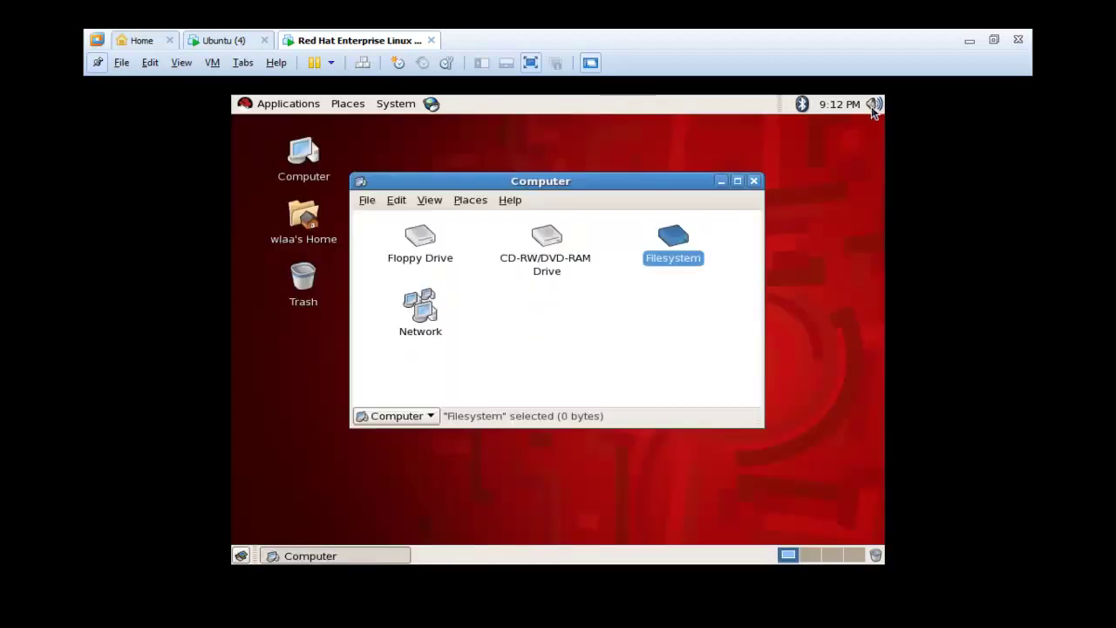
- Try the volume control, cycle through workspaces 2–4, and check the empty Trash
click(873, 106)
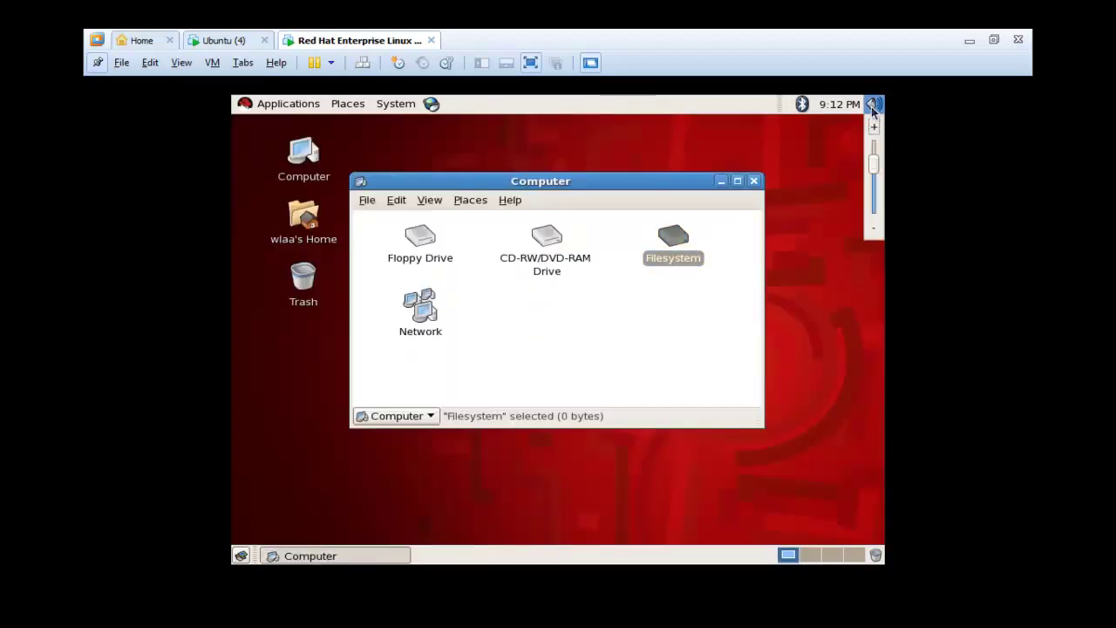
click(751, 190)
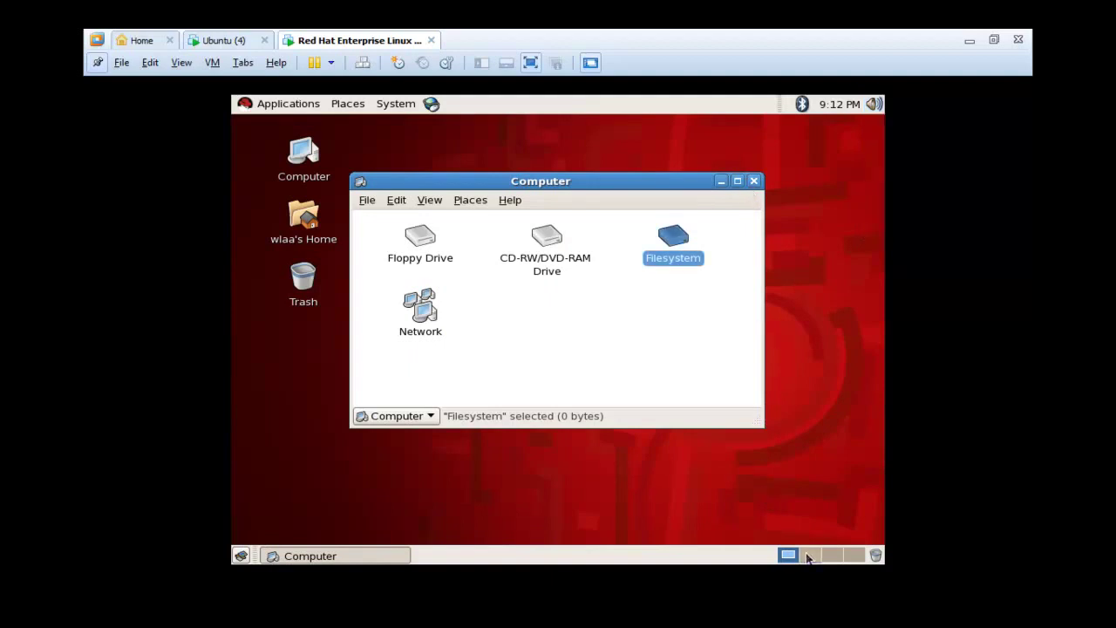
click(809, 556)
click(831, 556)
click(853, 556)
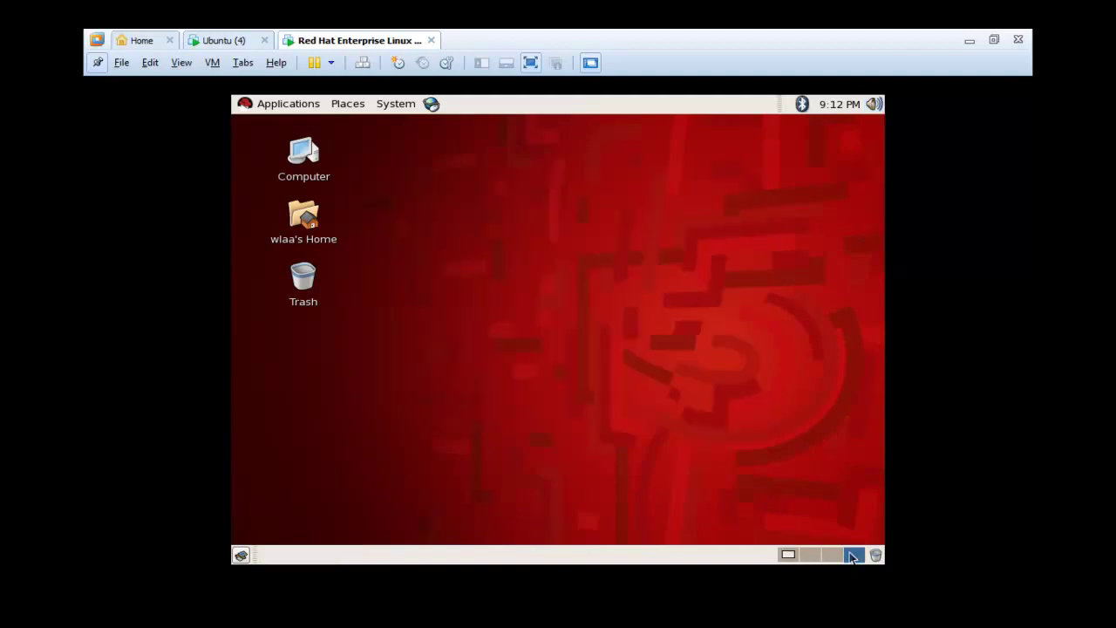
click(876, 555)
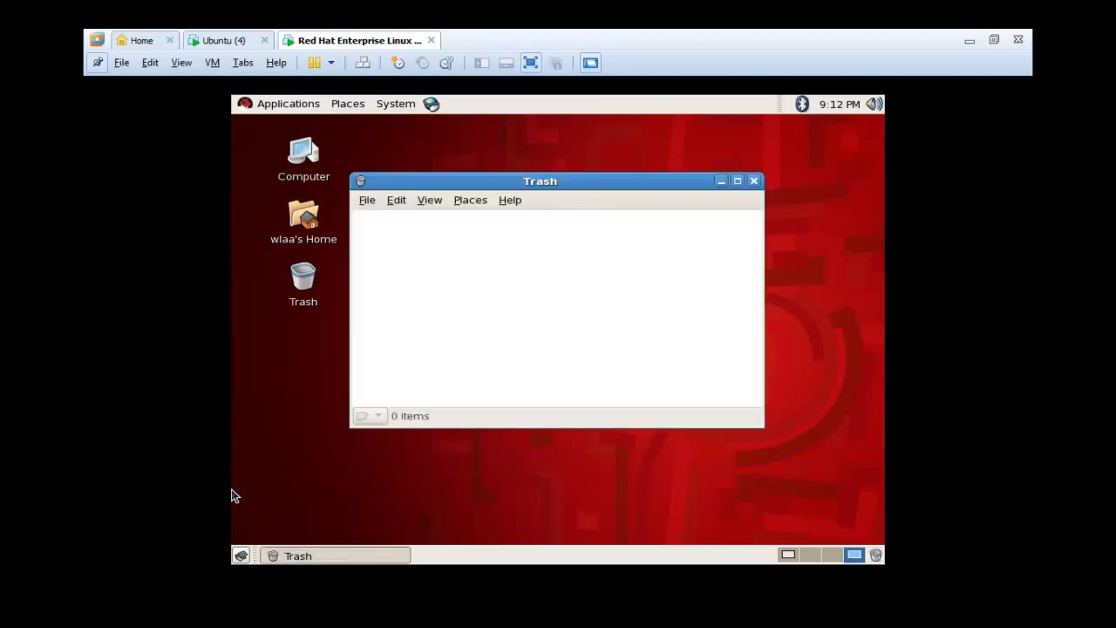
click(753, 181)
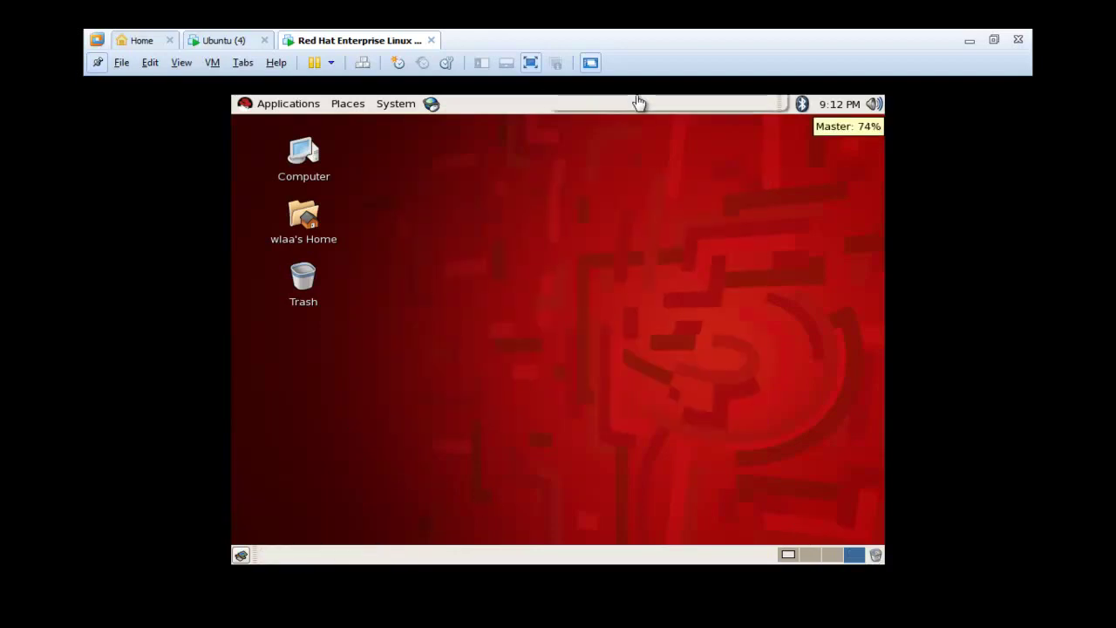
- Exit full screen and hide the Library, viewing Ubuntu then Red Hat as tabs
click(997, 40)
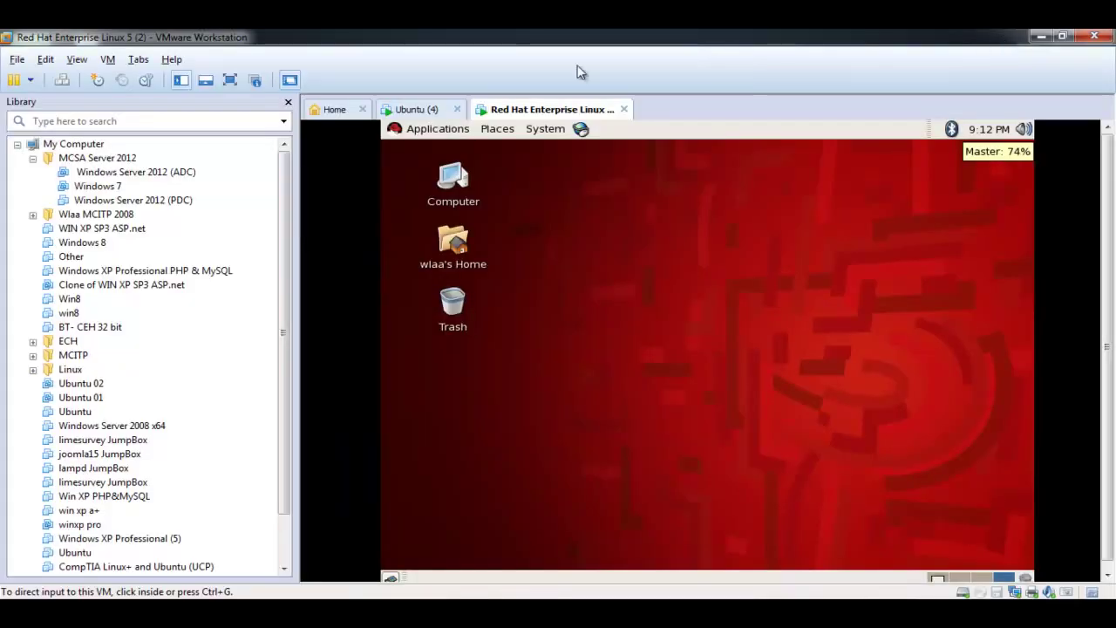
click(288, 102)
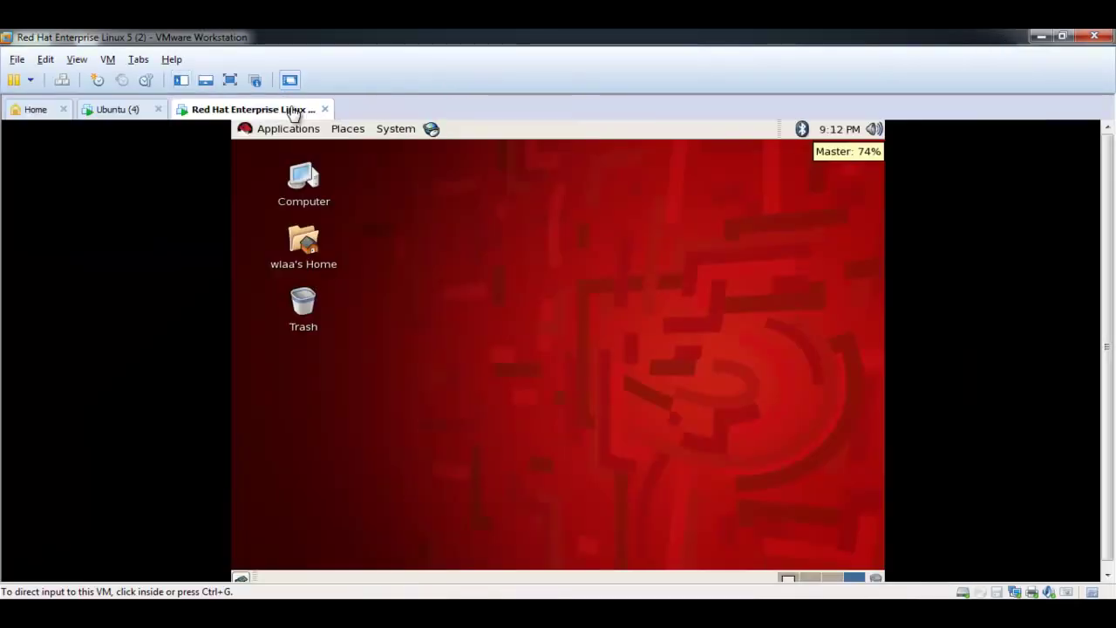
click(139, 111)
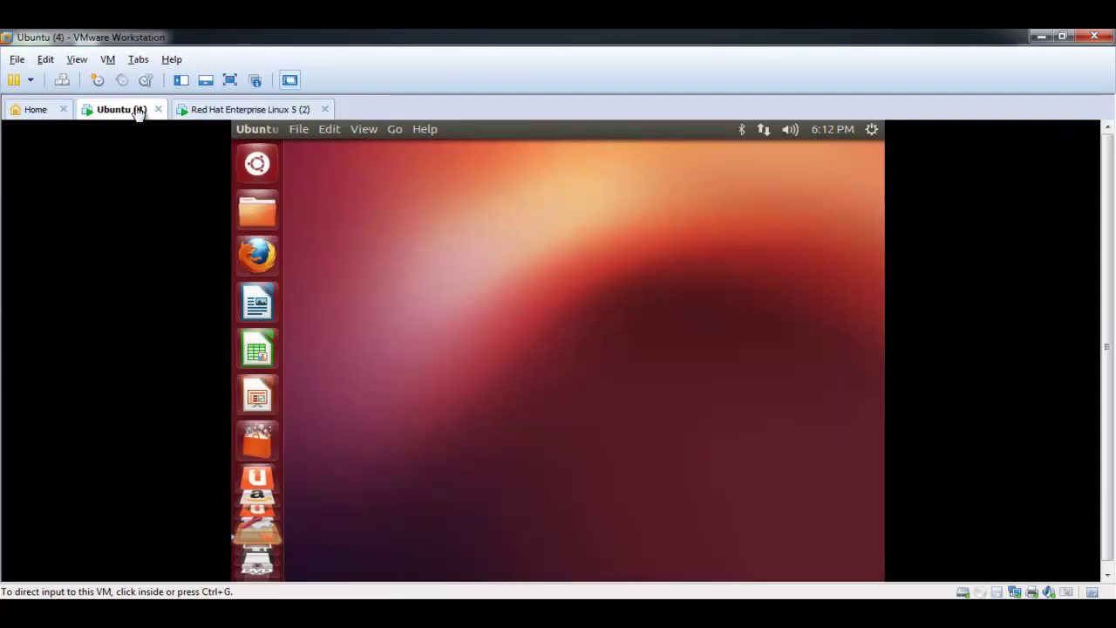
click(202, 112)
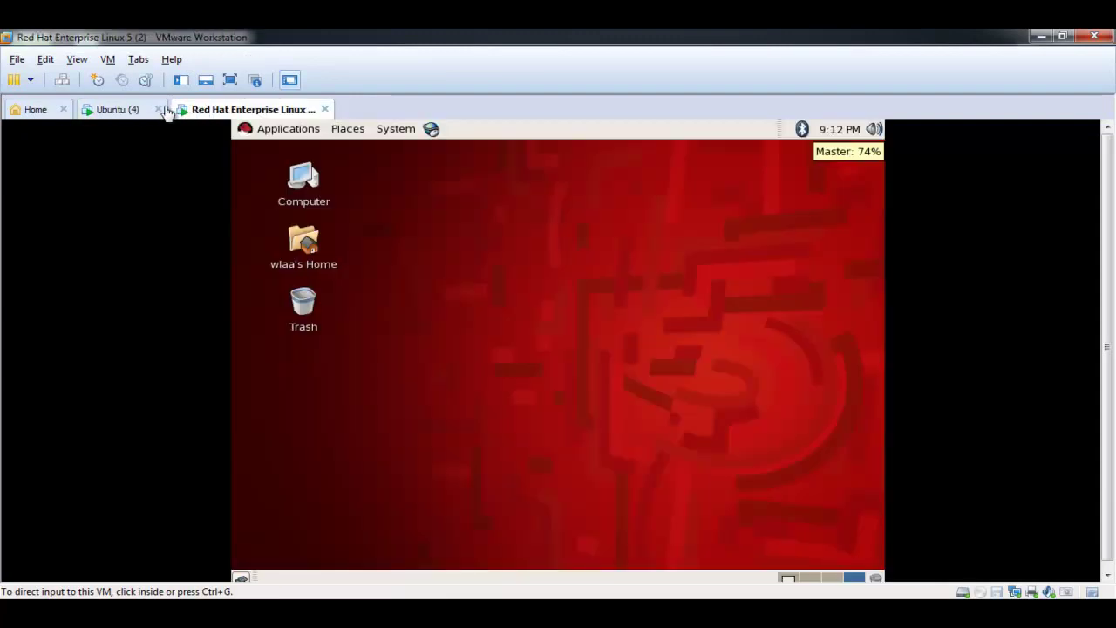